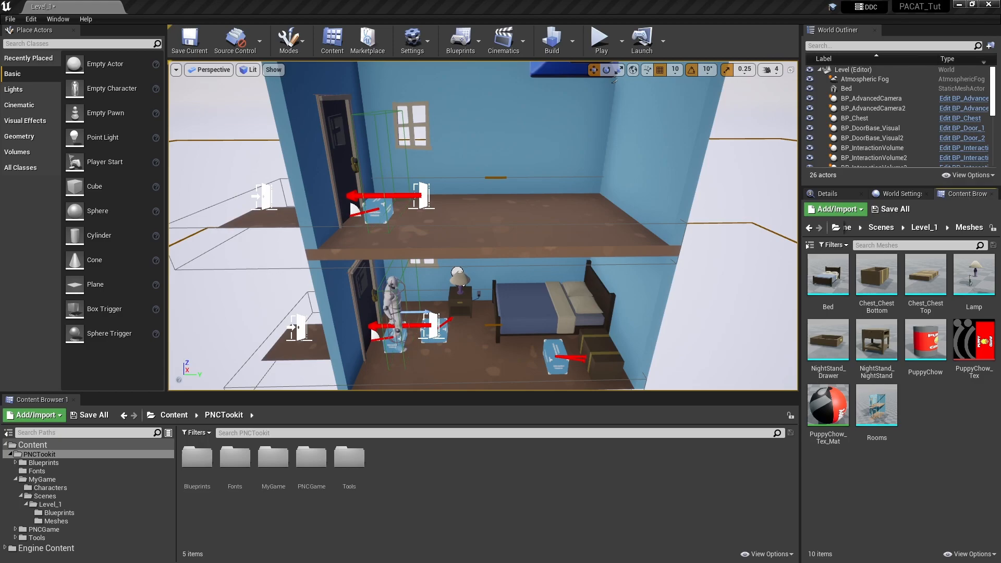
- Examine the lower bedroom in the level, including the bed, nightstand, chest and player character
right_click_drag(547, 340, 511, 313)
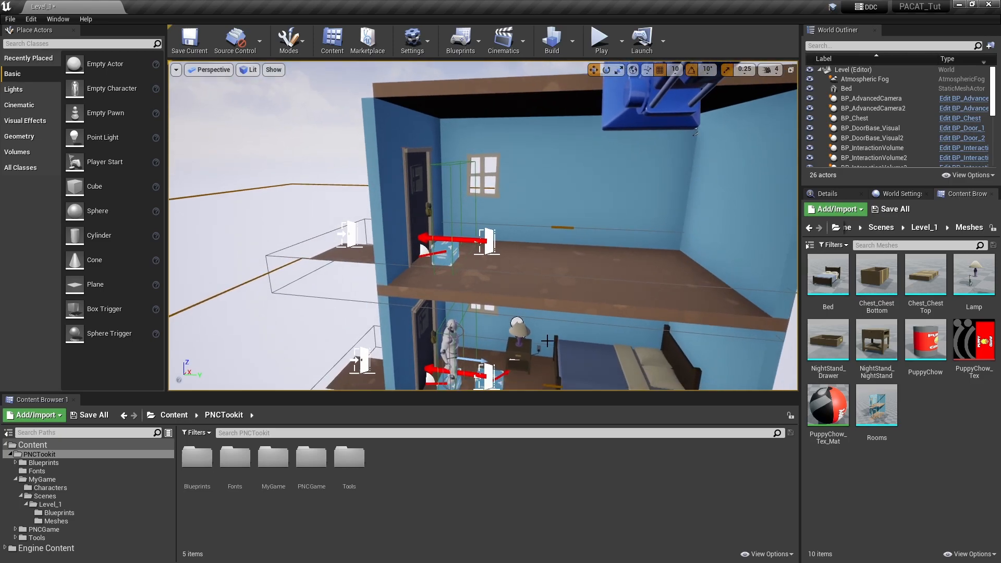
right_click_drag(479, 281, 523, 272)
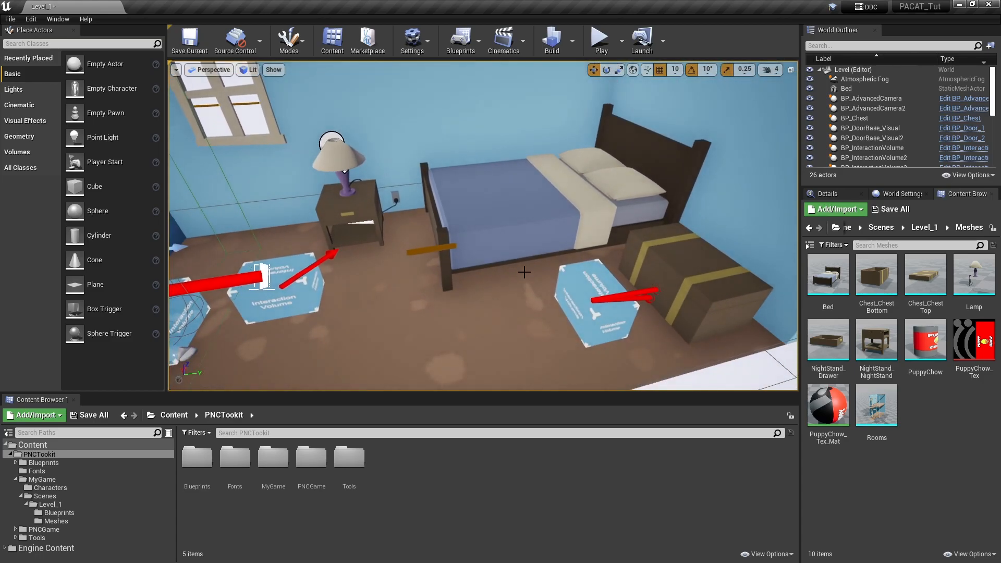
left_click(518, 219)
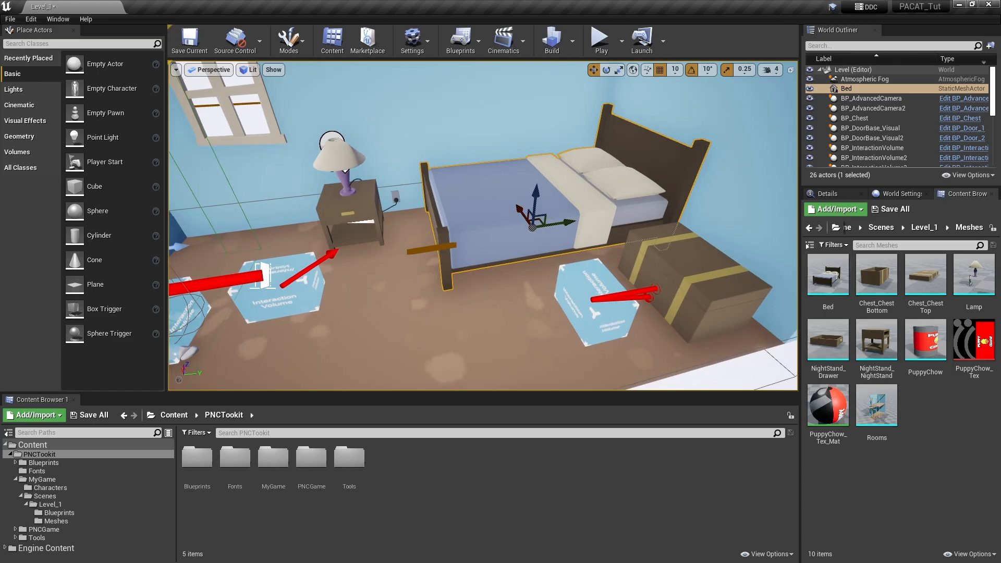
scroll(464, 162, "down", 5)
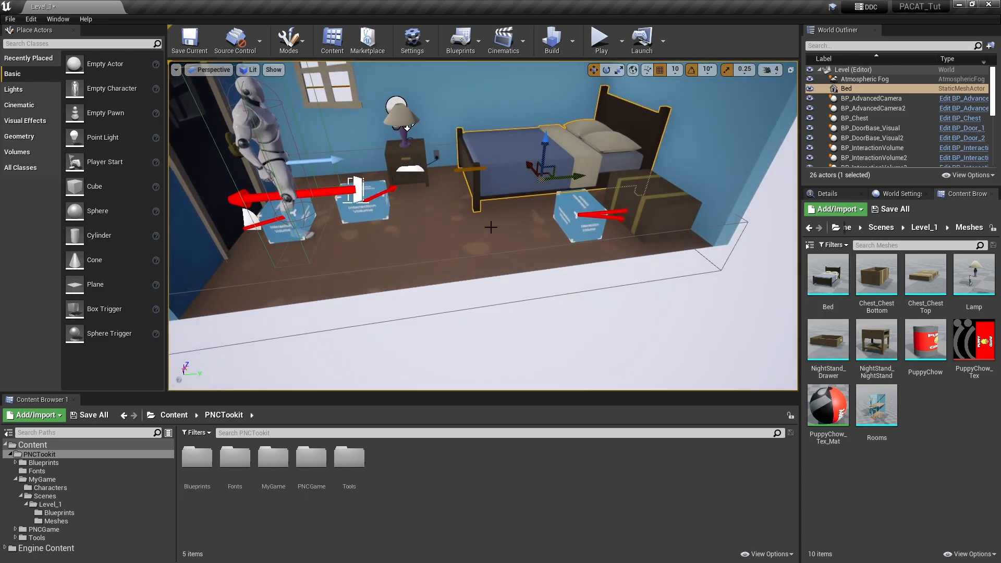
right_click_drag(490, 226, 488, 215)
right_click_drag(441, 350, 427, 334)
mouse_move(525, 326)
right_mouse_down()
mouse_move(524, 314)
mouse_move(525, 325)
right_mouse_up()
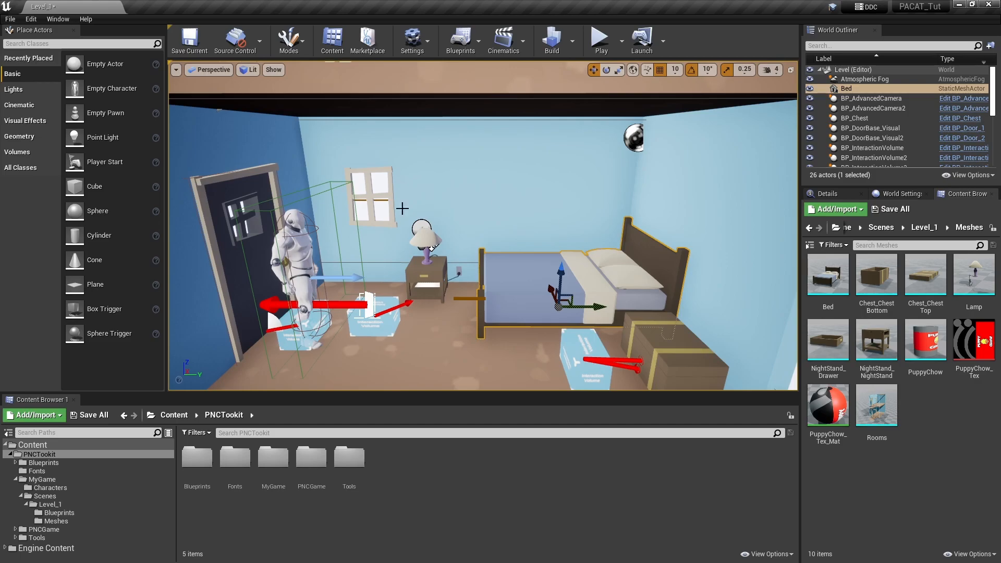
key("s")
right_click_drag(571, 234, 571, 233)
key("a")
key("w")
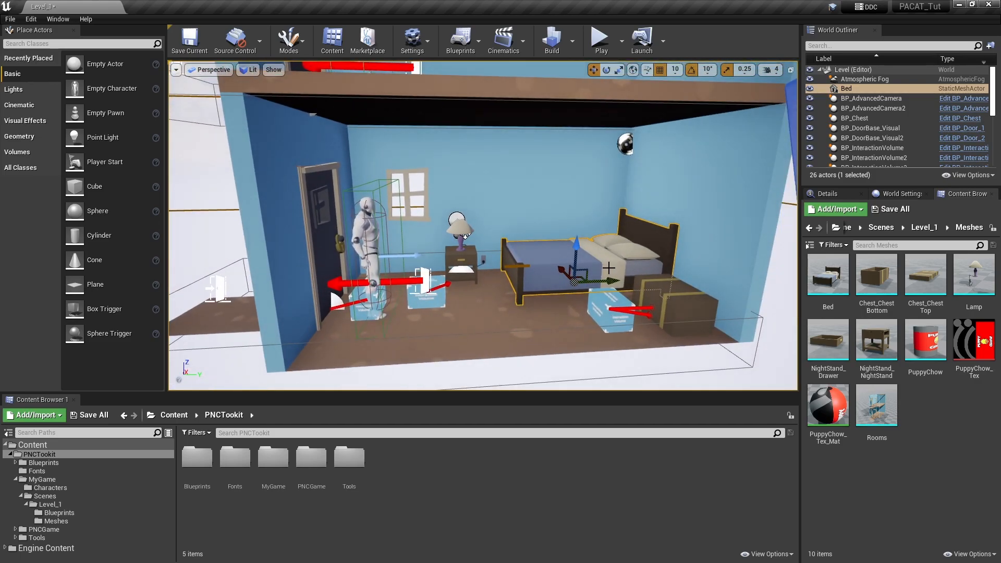
right_click_drag(518, 327, 509, 313)
key("e")
key("q")
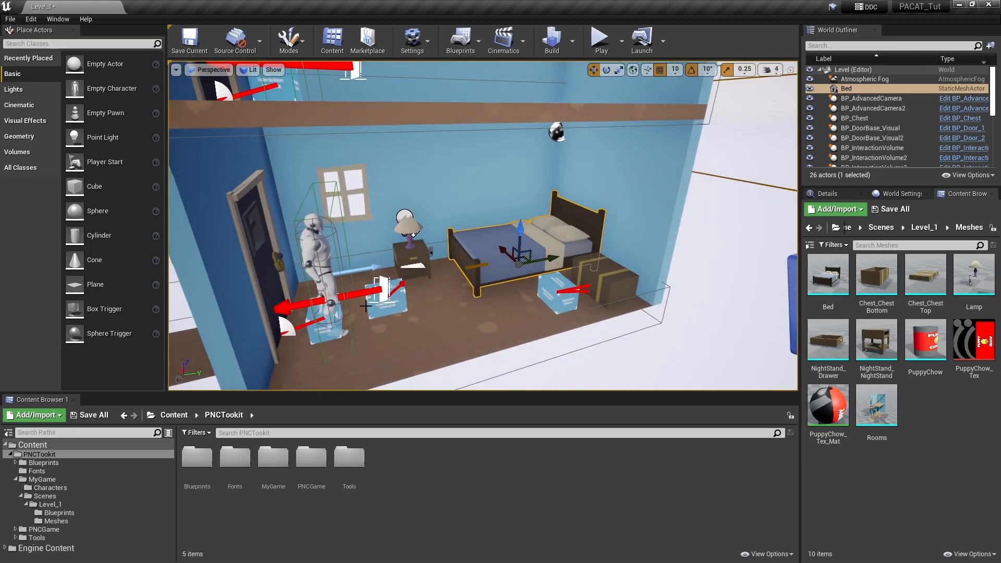
- Examine the empty upper room and its position above the furnished bedroom
right_click_drag(385, 263, 385, 263)
right_click_drag(459, 223, 459, 223)
right_click_drag(563, 195, 563, 194)
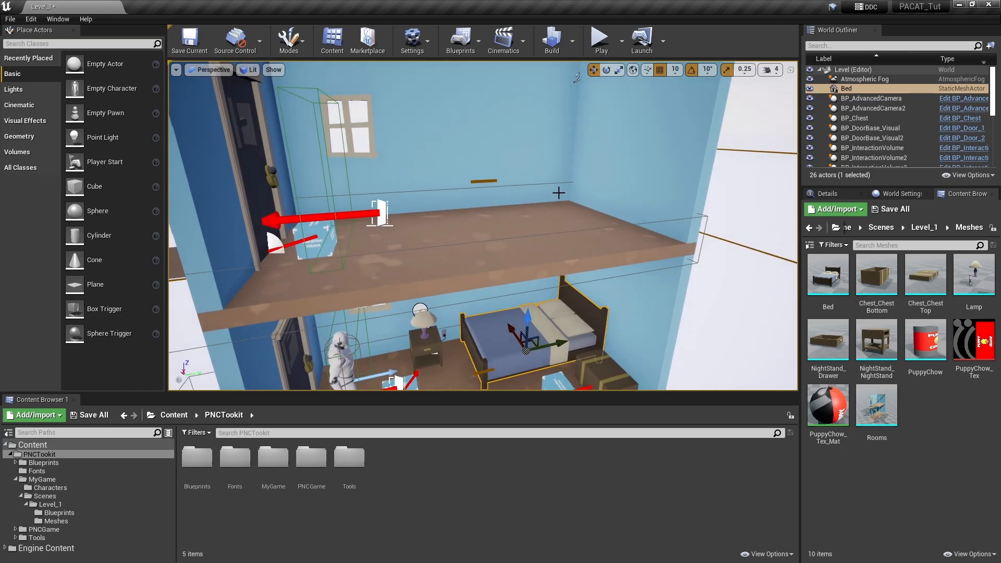
right_click_drag(558, 193, 558, 193)
right_click_drag(555, 335, 595, 326)
key("ctrl+z")
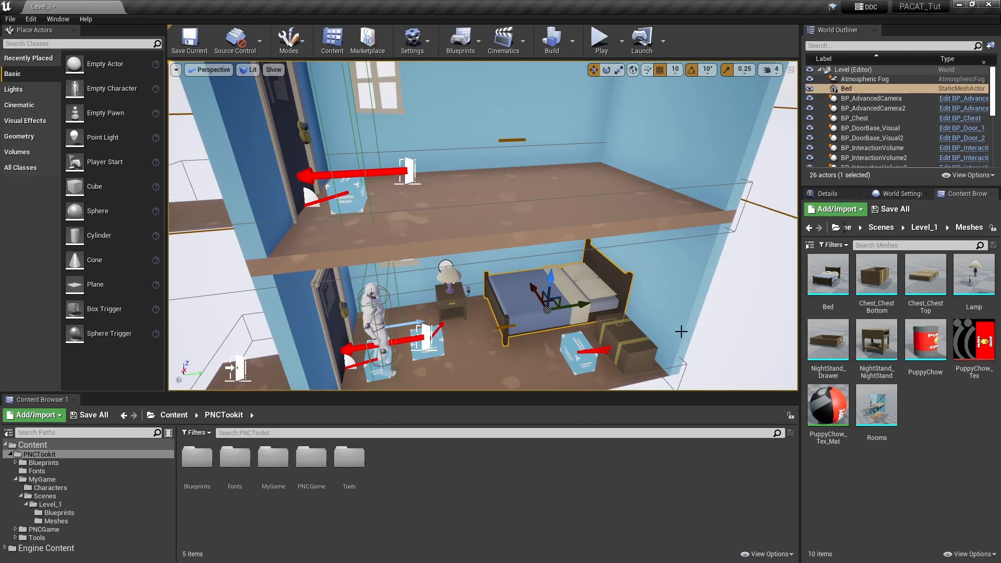
right_click_drag(583, 355, 553, 349)
key("q")
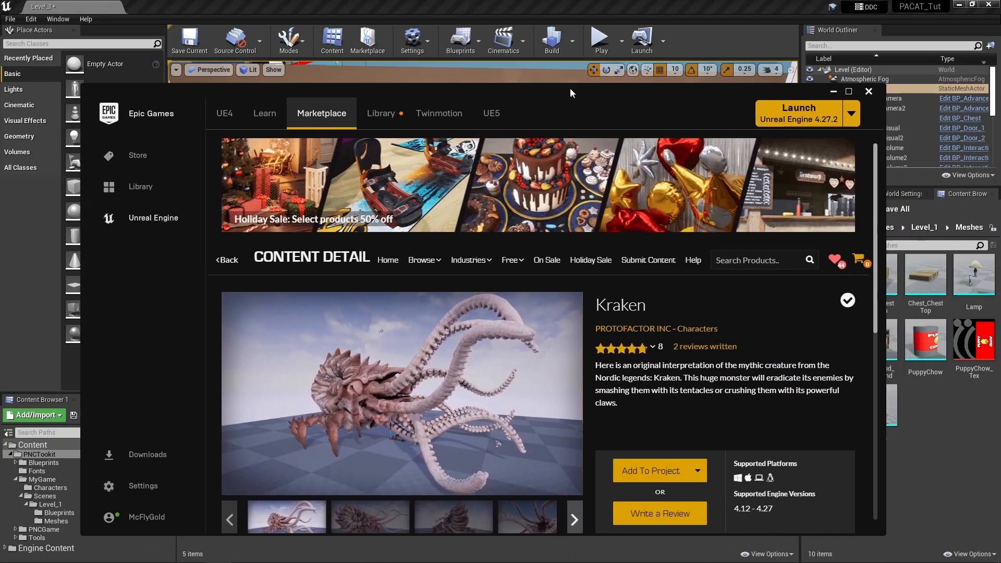
- In the Epic Games Launcher marketplace, browse the Permanently Free Collection and view the Kraken product page
left_click_drag(570, 88, 599, 54)
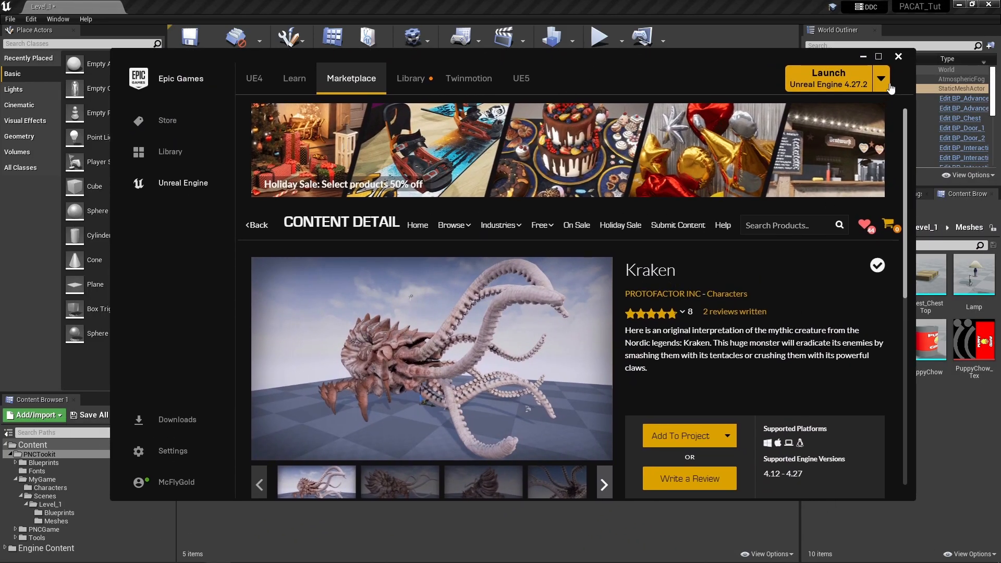
left_click(878, 56)
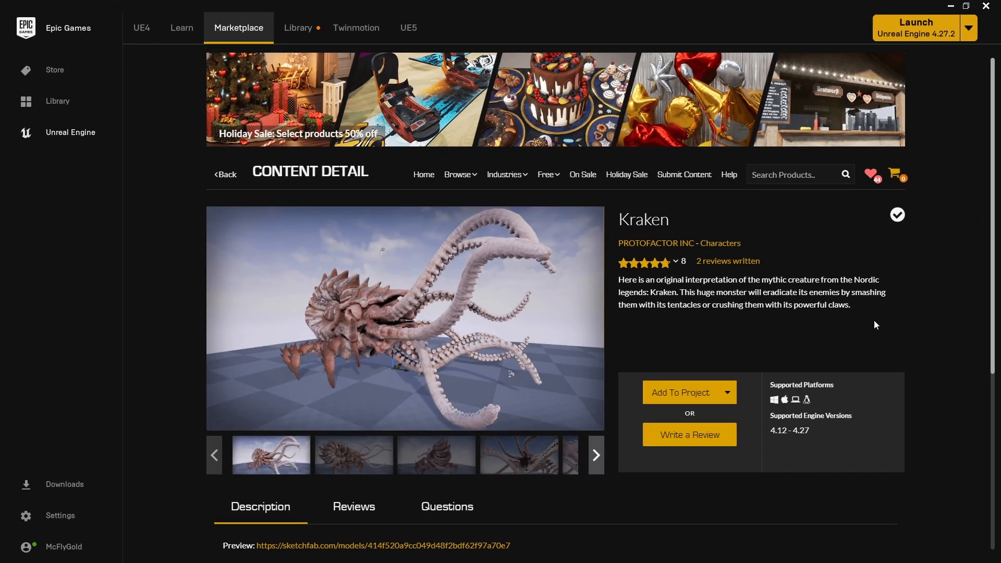
mouse_move(547, 175)
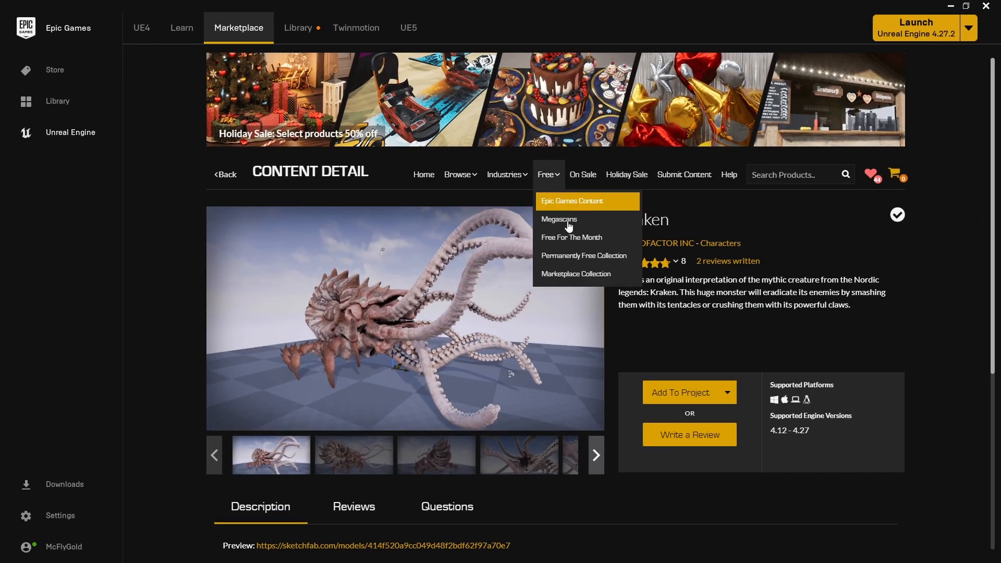
left_click(625, 261)
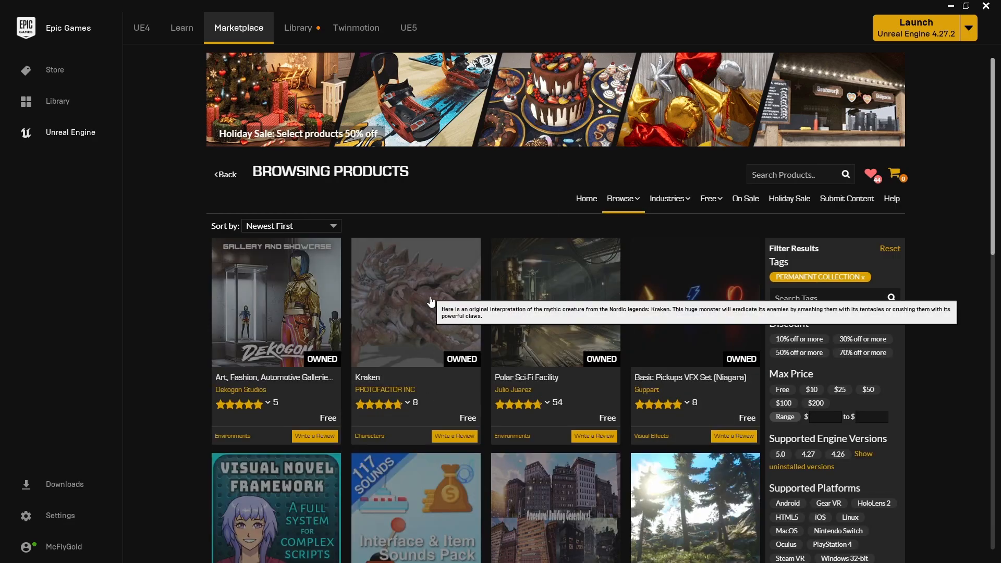
left_click(467, 379)
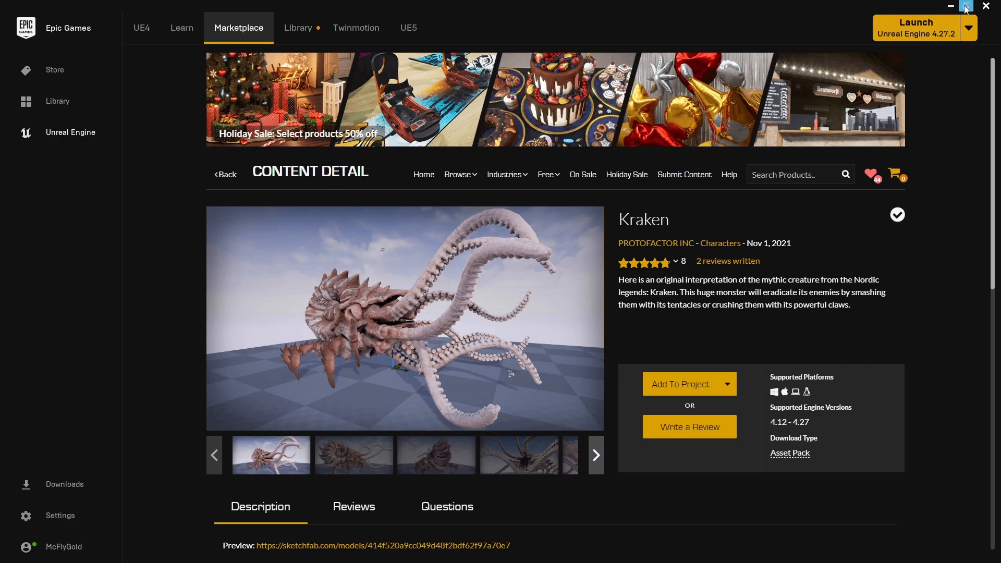
left_click_drag(846, 1, 743, 40)
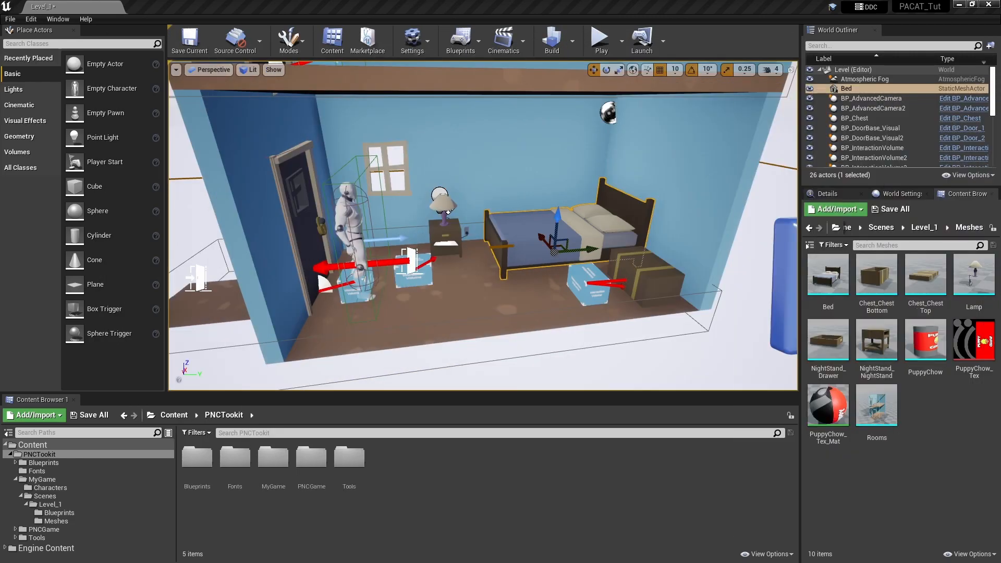
- Back in the Unreal Editor, search the PNCTookit folder for "npc" and select the BP_PNCCharacter_3D_NPC blueprint
left_click(605, 364)
right_click_drag(605, 363, 582, 320)
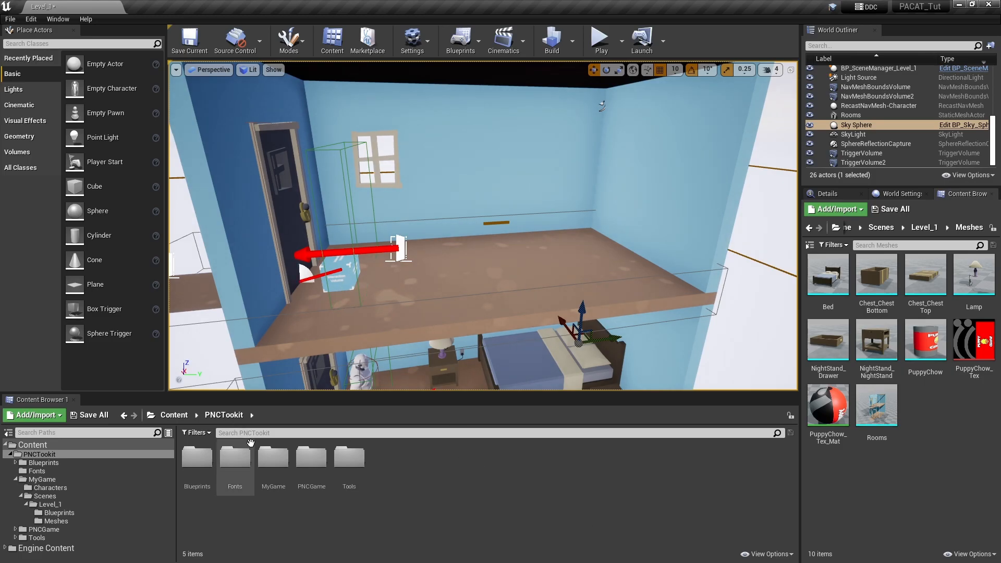
left_click(314, 432)
type("npc")
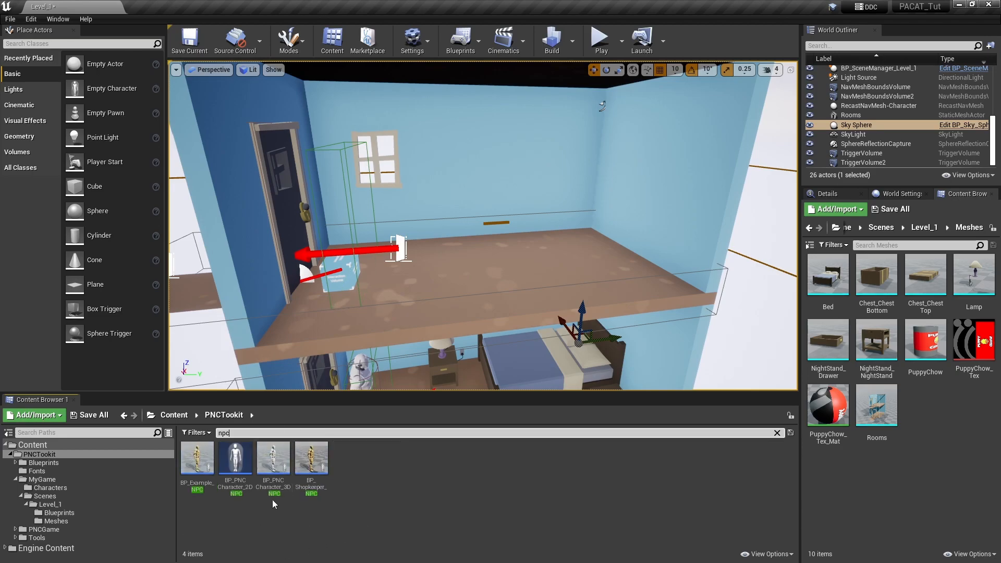
left_click(263, 456)
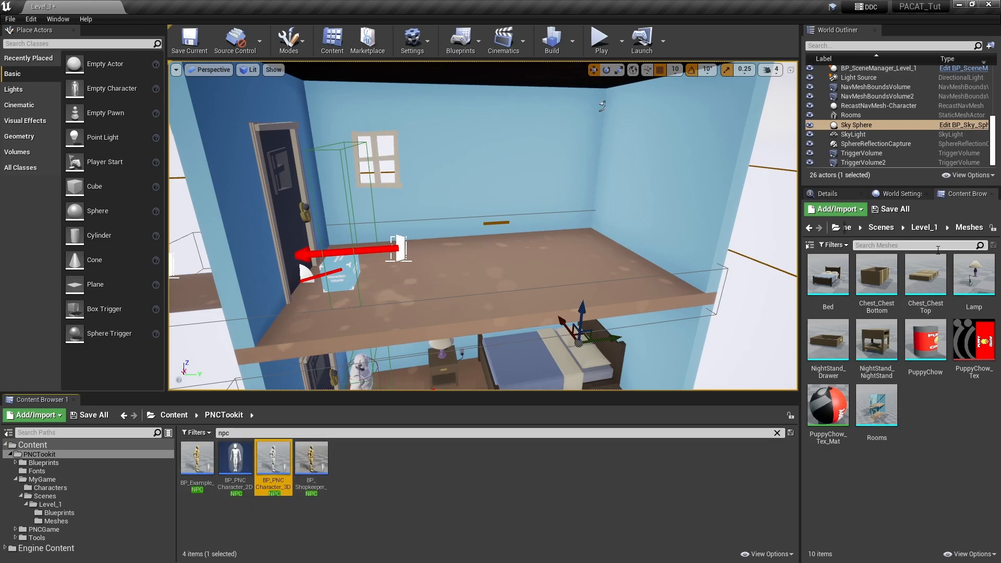
- Copy the BP_PNCCharacter_3D_NPC blueprint into the MyGame/Characters folder
left_click(920, 234)
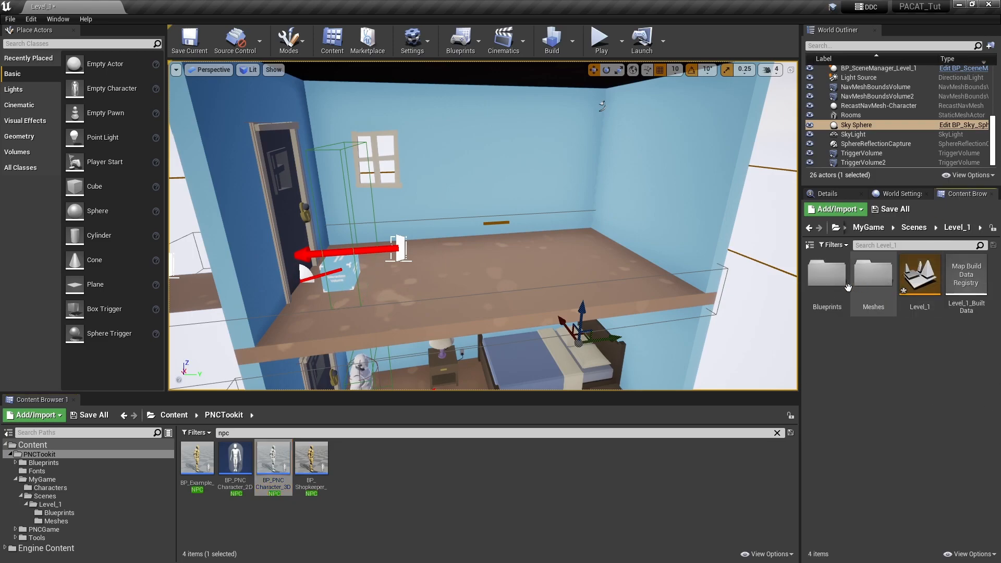
left_click(906, 229)
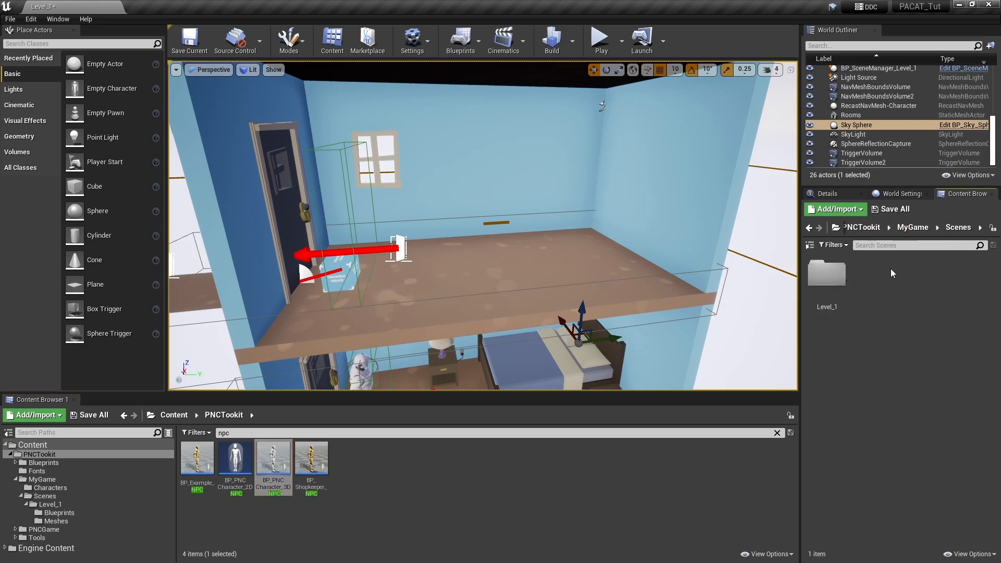
left_click(913, 227)
double_click(826, 274)
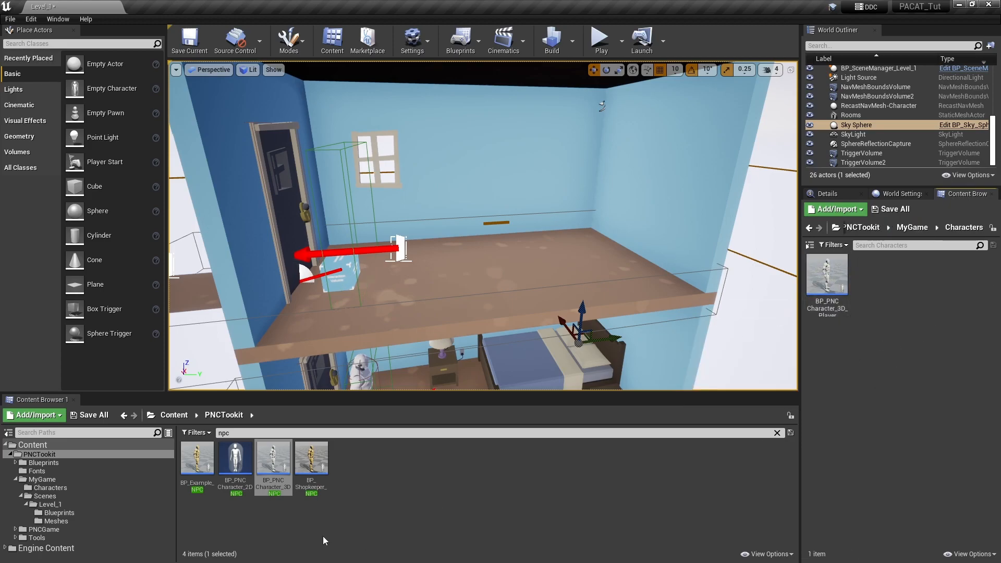
left_click(280, 456)
left_click_drag(280, 457, 890, 368)
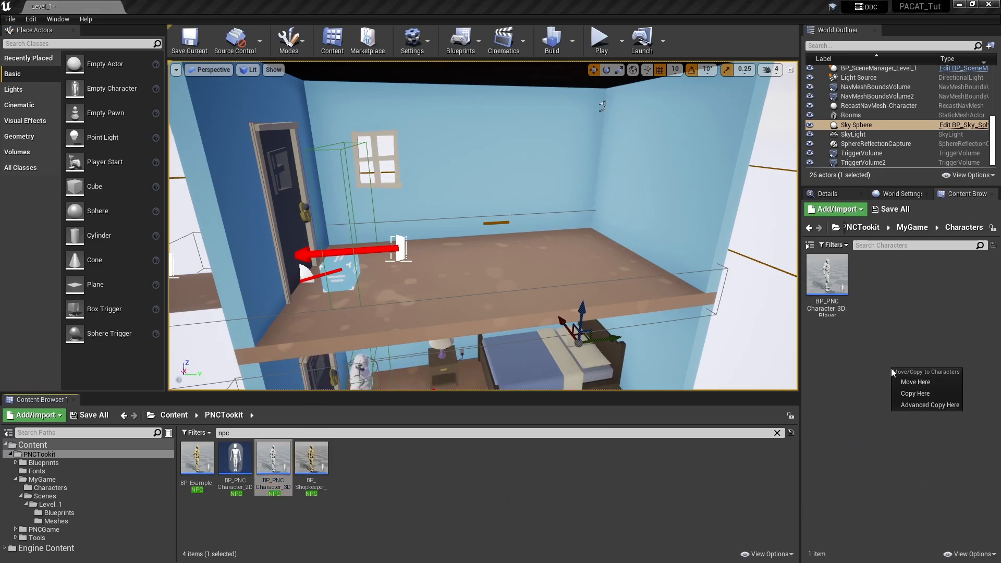
left_click(924, 396)
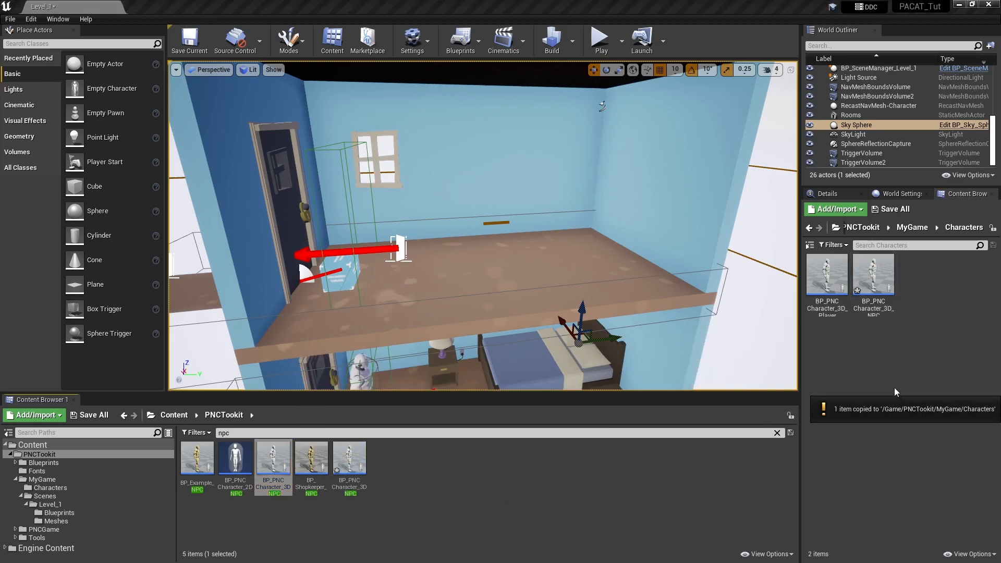
- Rename the copied NPC blueprint in the Characters folder as BP_PNC_Fluffy
left_click(879, 311)
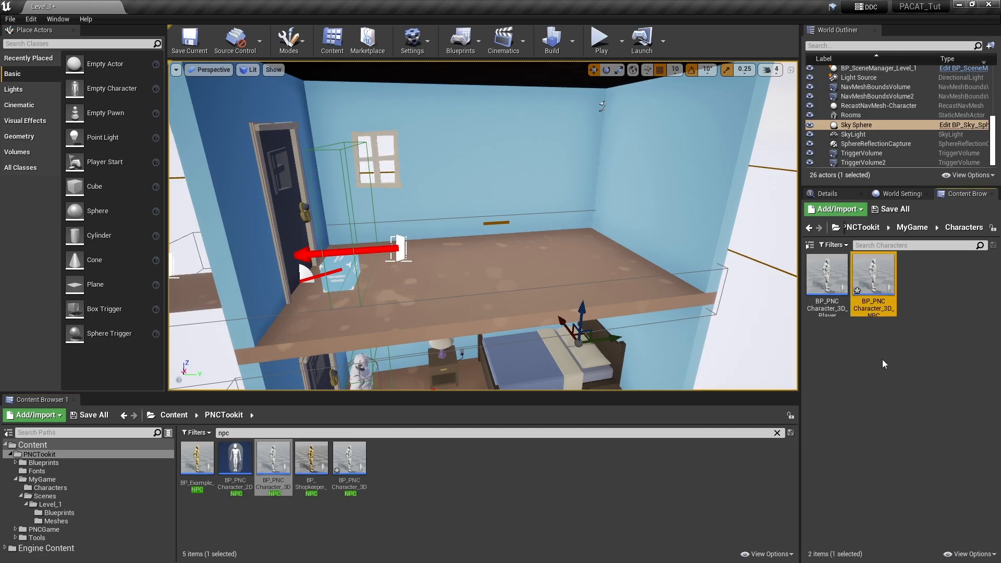
left_click(878, 306)
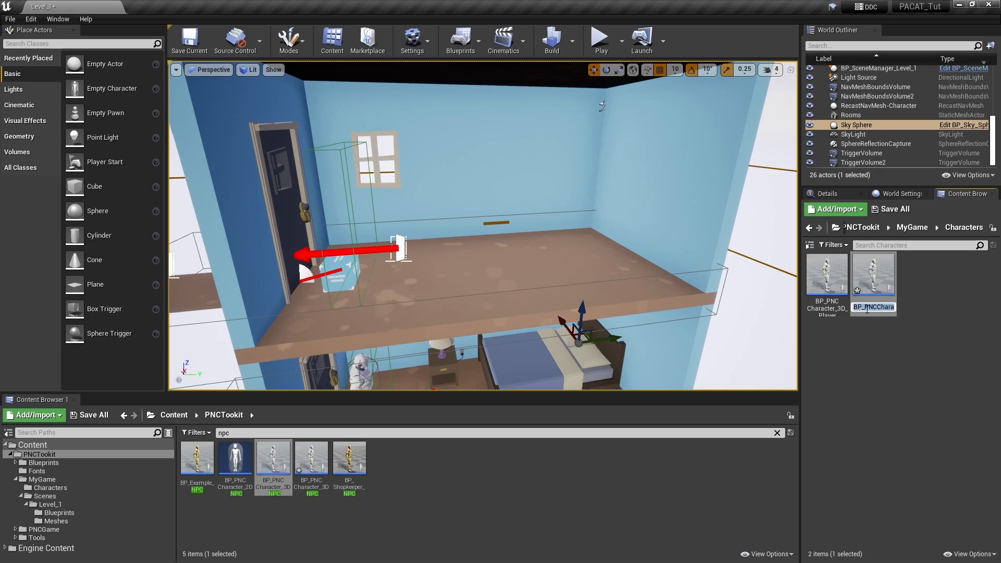
left_click(879, 307)
key("ctrl+a")
type("BP_PNCFluffy")
key("Return")
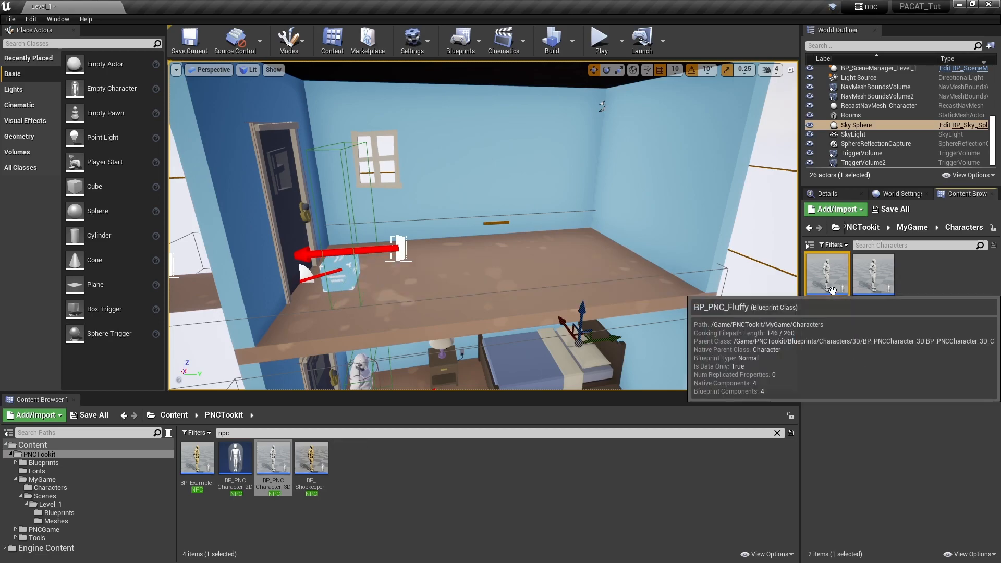
- Clear the npc asset search and select the Kraken folder in the root Content folder
mouse_move(567, 270)
right_mouse_down()
mouse_move(585, 247)
mouse_move(568, 270)
right_mouse_up()
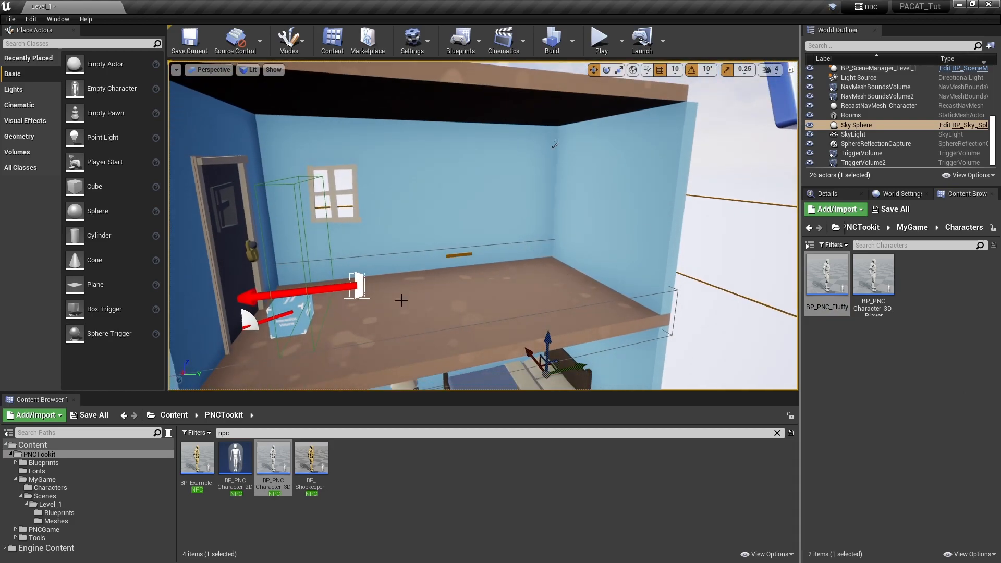
right_click_drag(607, 325, 589, 346)
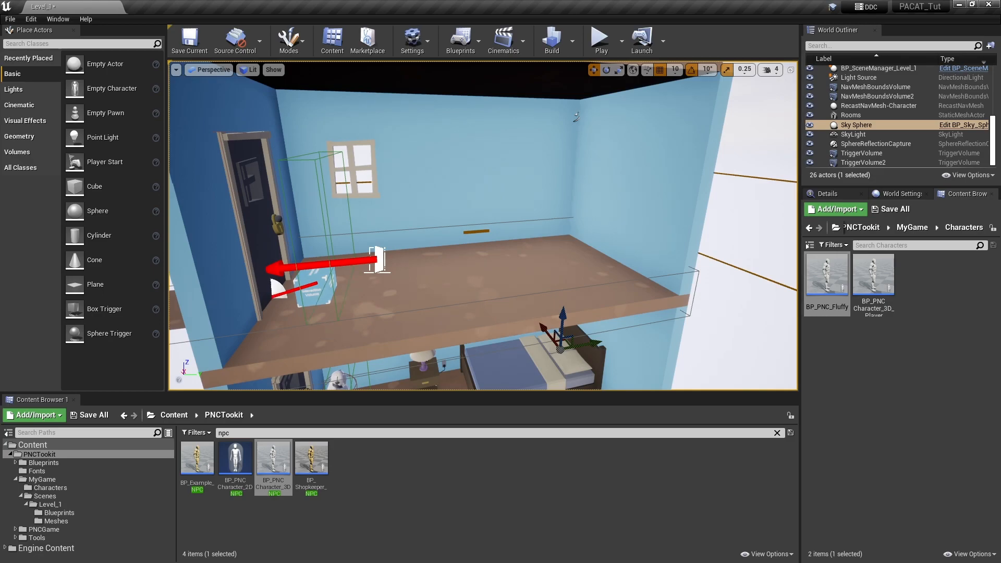
right_click_drag(469, 281, 459, 286)
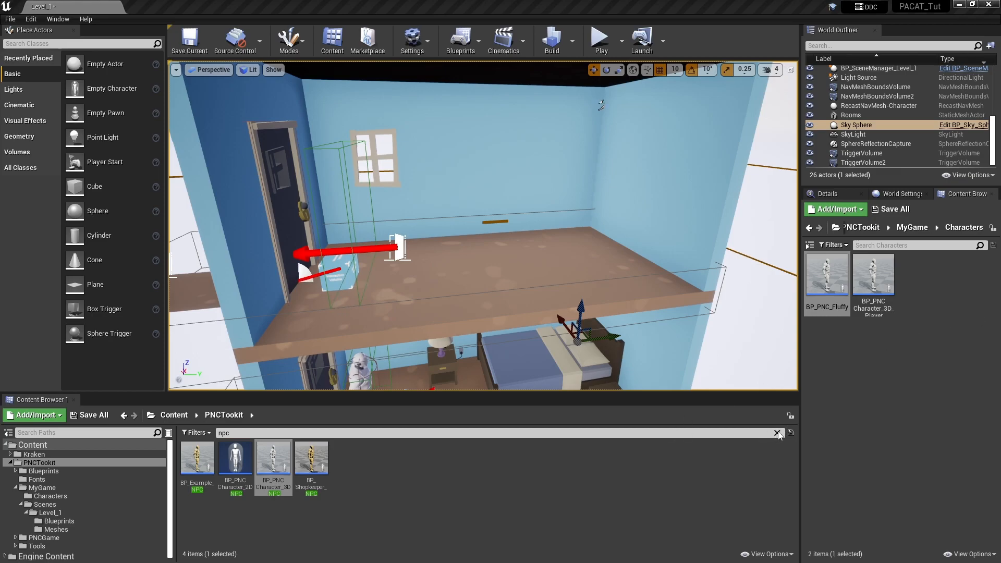
left_click(776, 433)
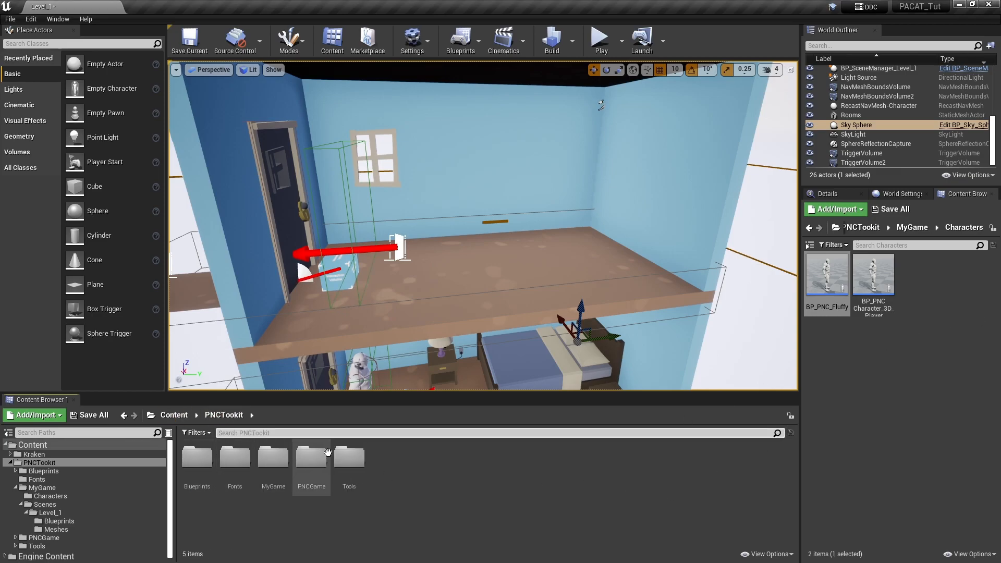
left_click(174, 414)
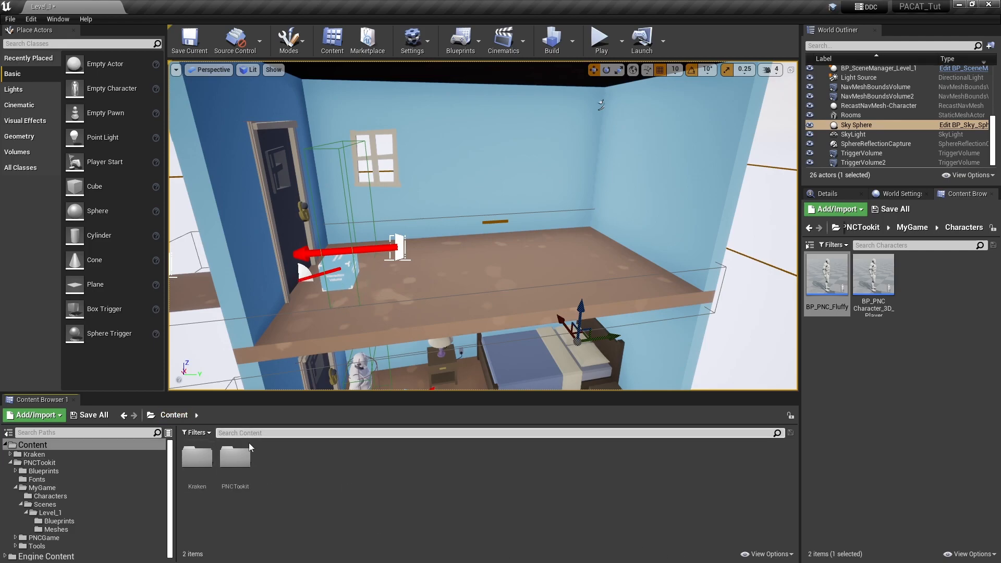
left_click(187, 485)
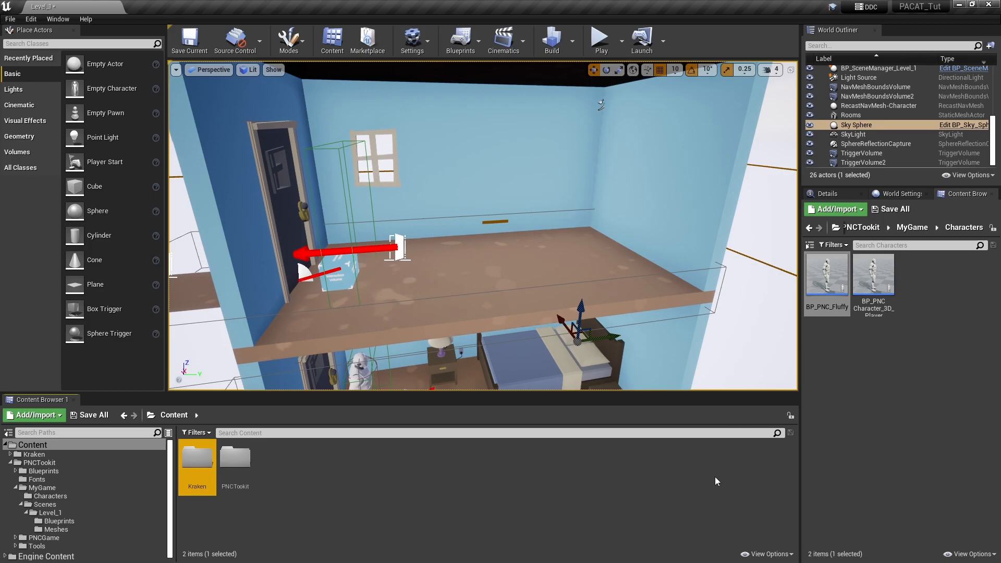
- Open the BP_PNC_Fluffy blueprint in the full Blueprint Editor
double_click(830, 274)
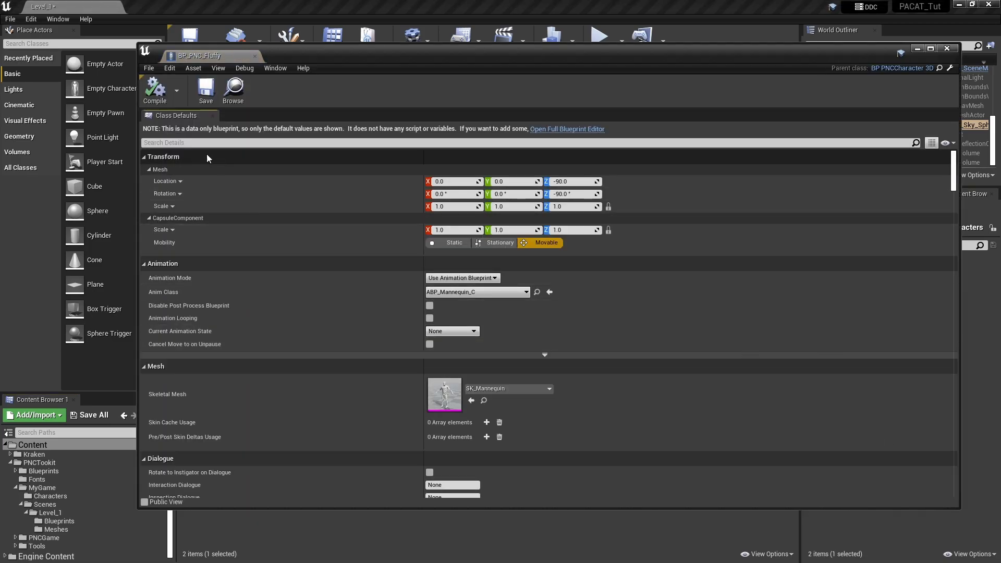
left_click(567, 128)
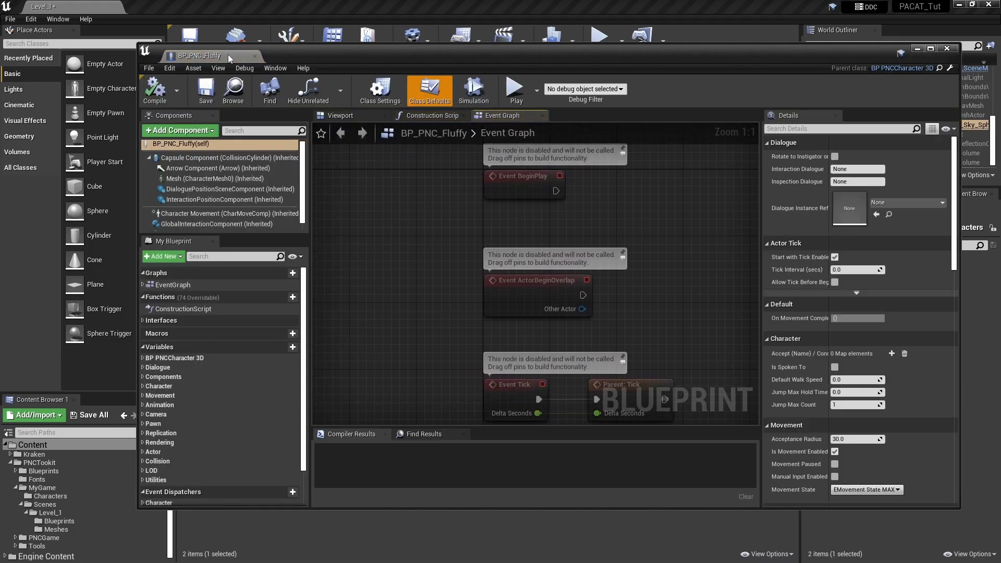
- Select the inherited Mesh component of BP_PNC_Fluffy and display the character in the blueprint's 3D viewport
left_click_drag(314, 59, 430, 52)
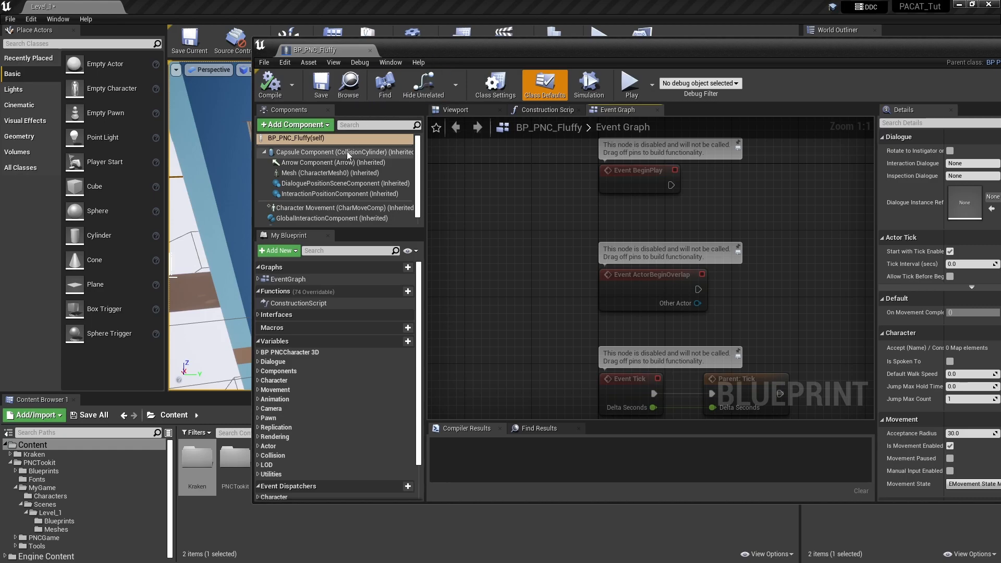
left_click(323, 173)
left_click_drag(651, 55, 509, 50)
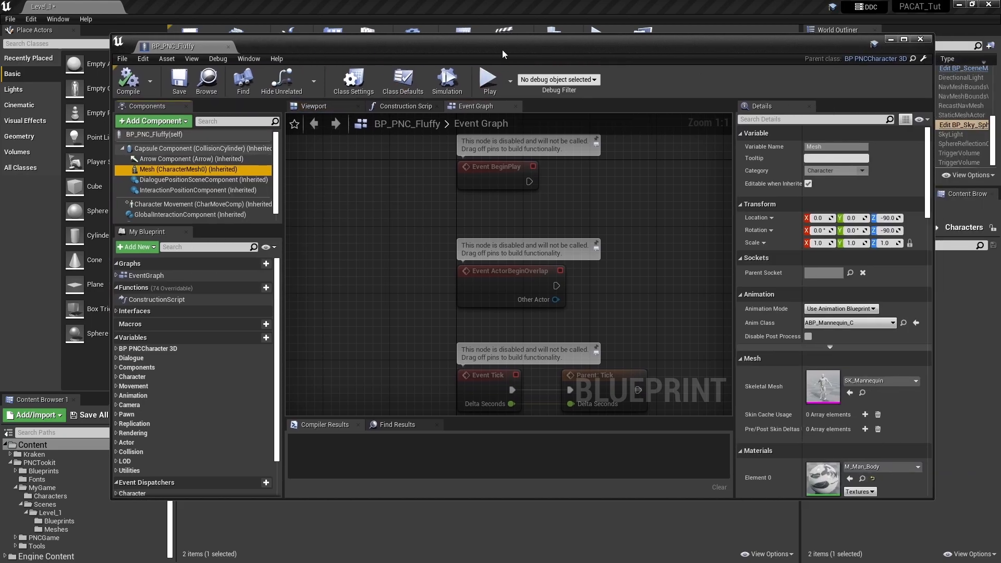
left_click(314, 107)
key("w")
right_click_drag(625, 343, 604, 348)
key("d")
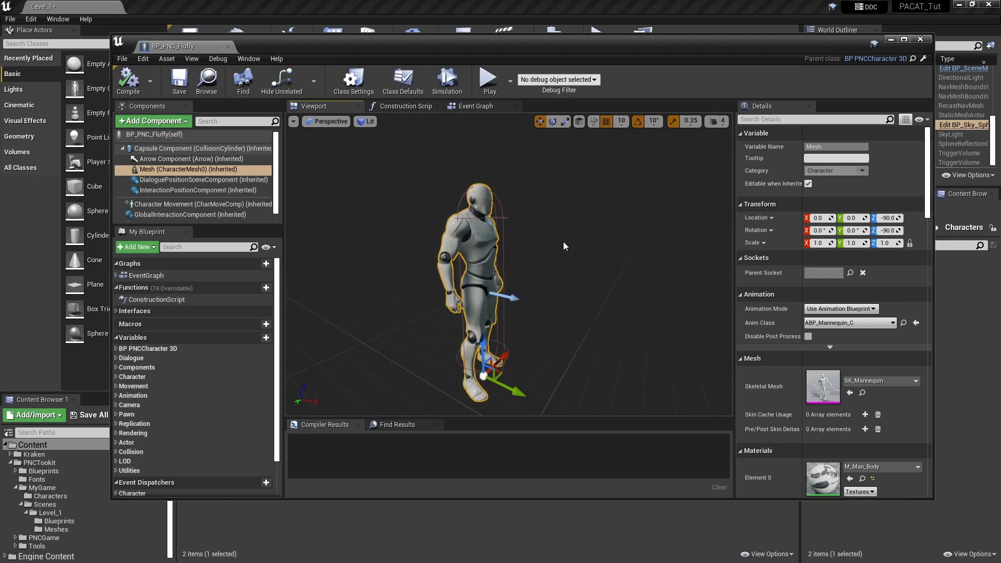
left_click_drag(530, 47, 586, 32)
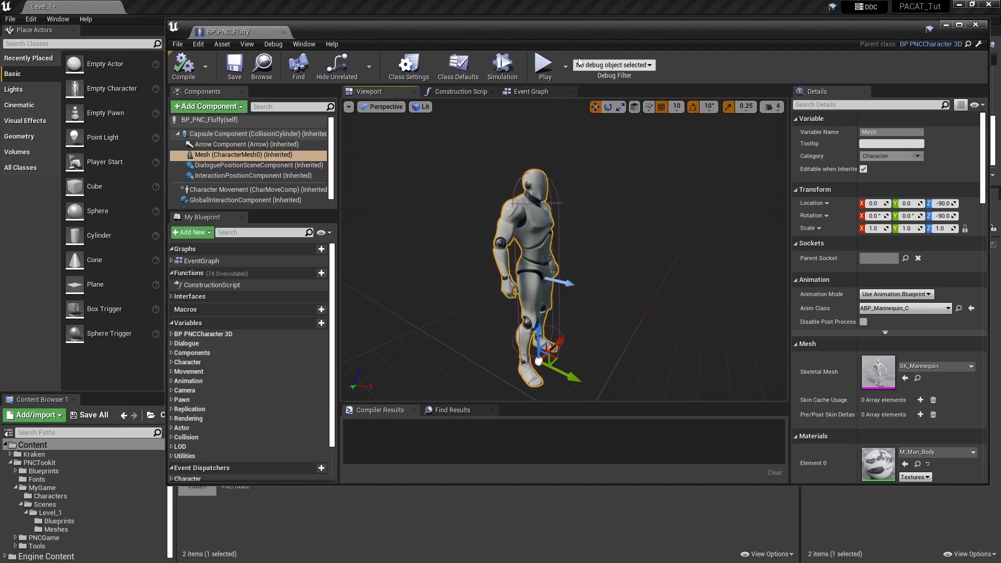
- Assign the KRAKEN skeletal mesh from the Kraken/Meshes folder to Fluffy's Mesh component
double_click(198, 493)
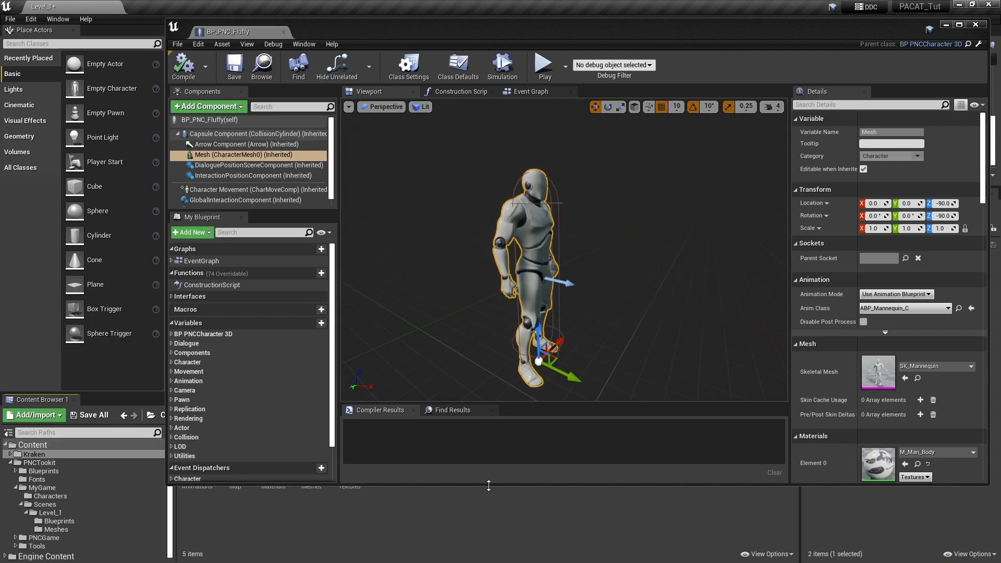
left_click_drag(488, 487, 474, 397)
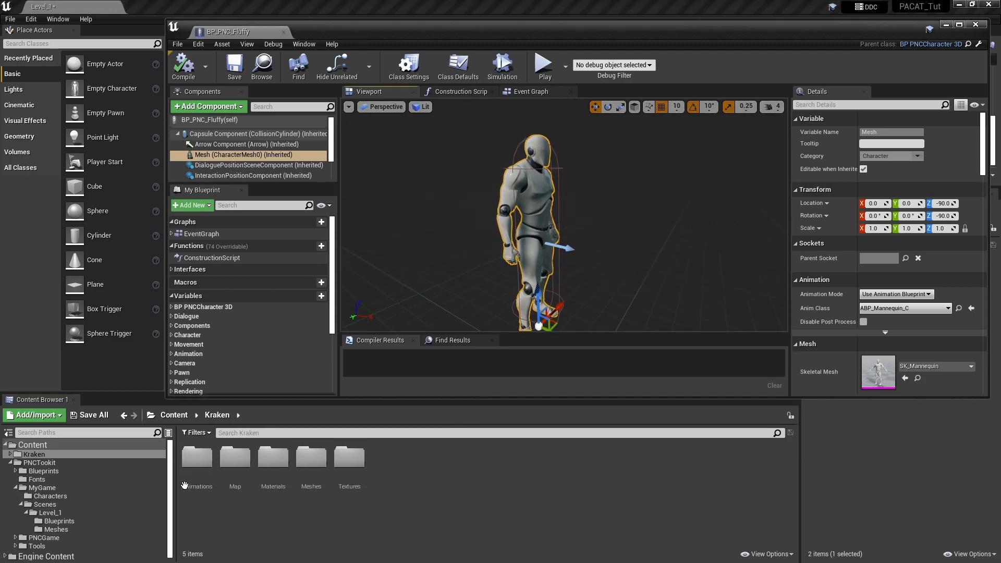
double_click(311, 459)
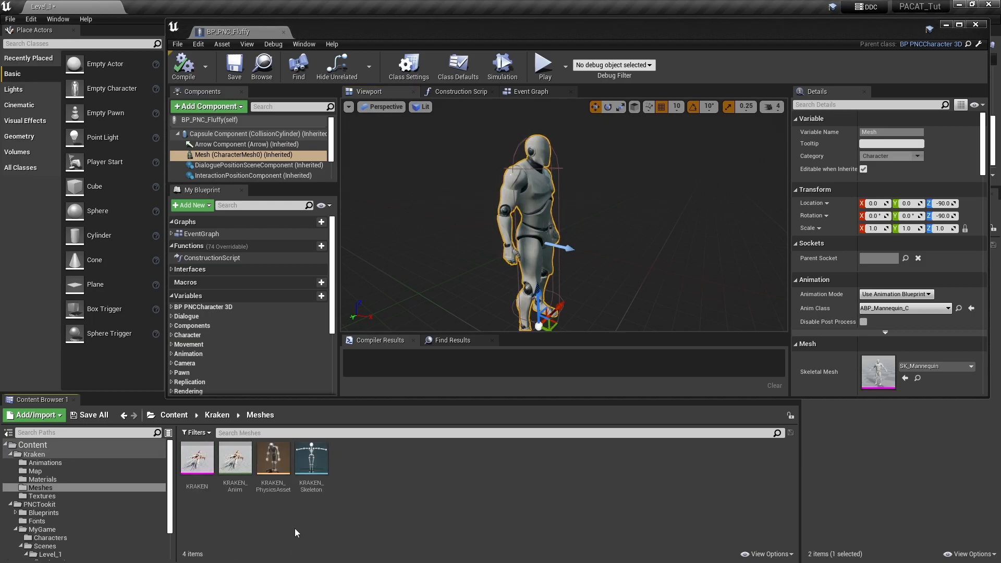
left_click(196, 458)
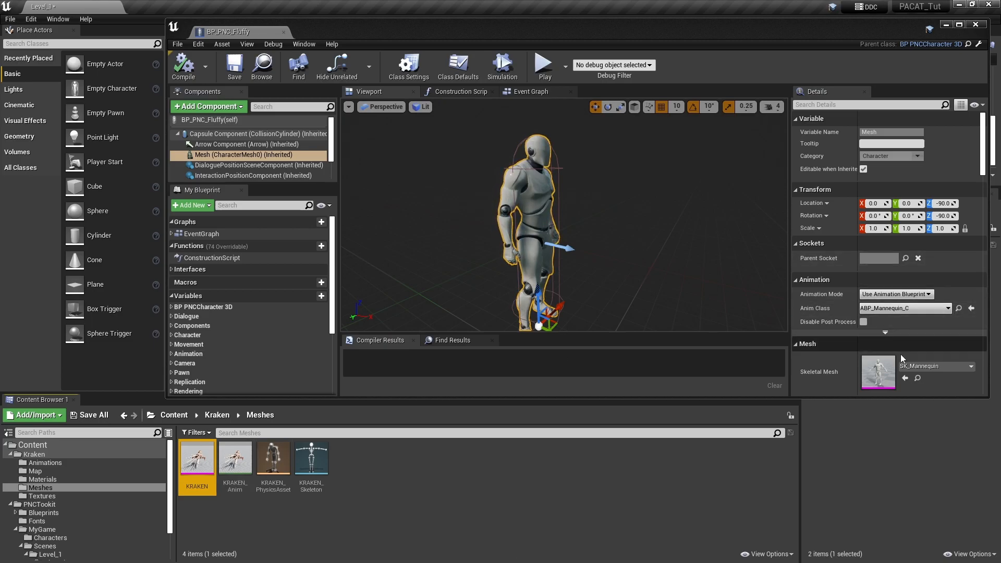
left_click(905, 379)
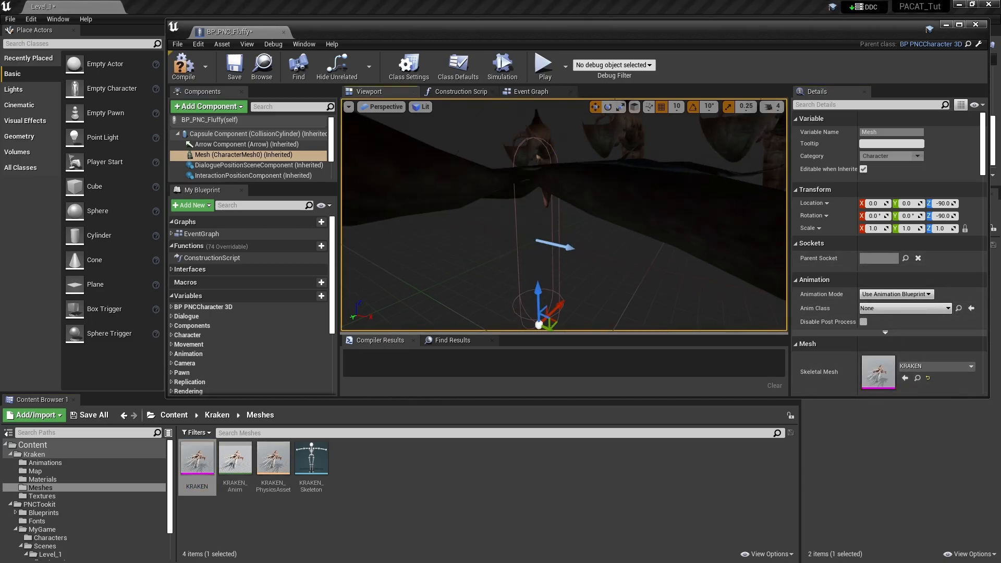
- Compile the BP_PNC_Fluffy blueprint and dock its editor window next to the Level_1 tab
key("s")
mouse_move(563, 215)
right_mouse_down()
mouse_move(565, 200)
mouse_move(563, 215)
mouse_move(574, 203)
mouse_move(567, 213)
right_mouse_up()
key("d")
mouse_move(507, 206)
right_mouse_down()
mouse_move(495, 200)
mouse_move(507, 206)
right_mouse_up()
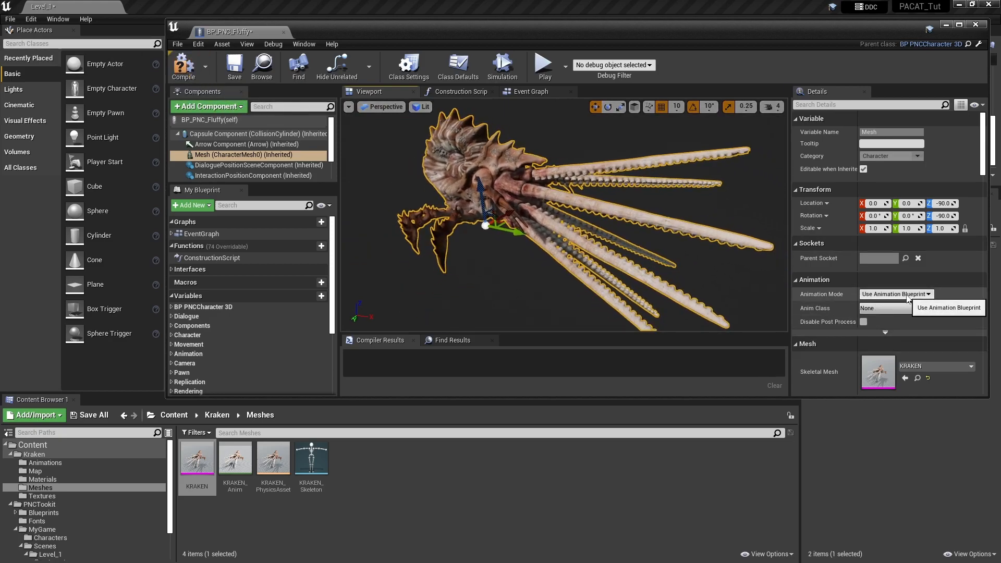
left_click(181, 68)
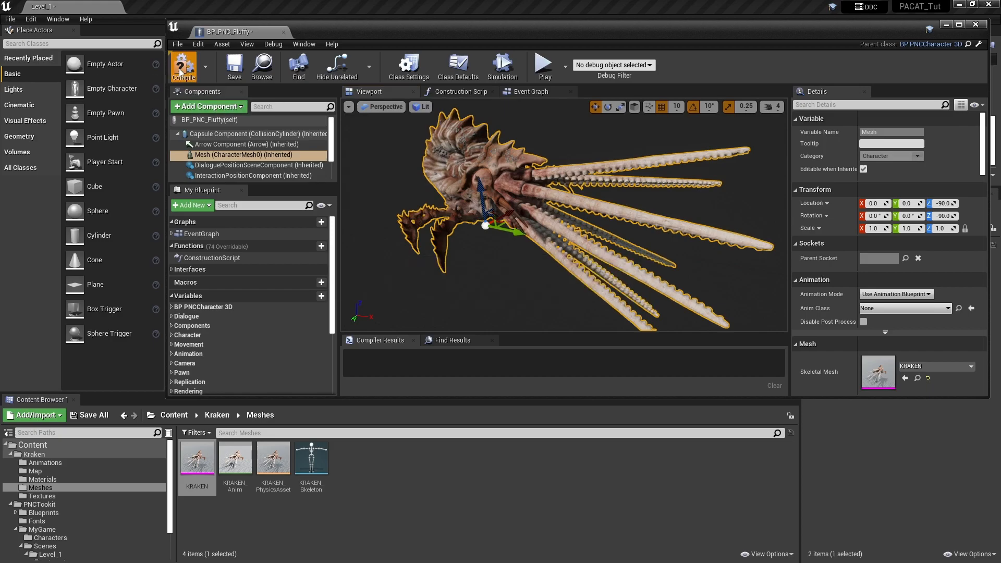
left_click_drag(318, 28, 547, 131)
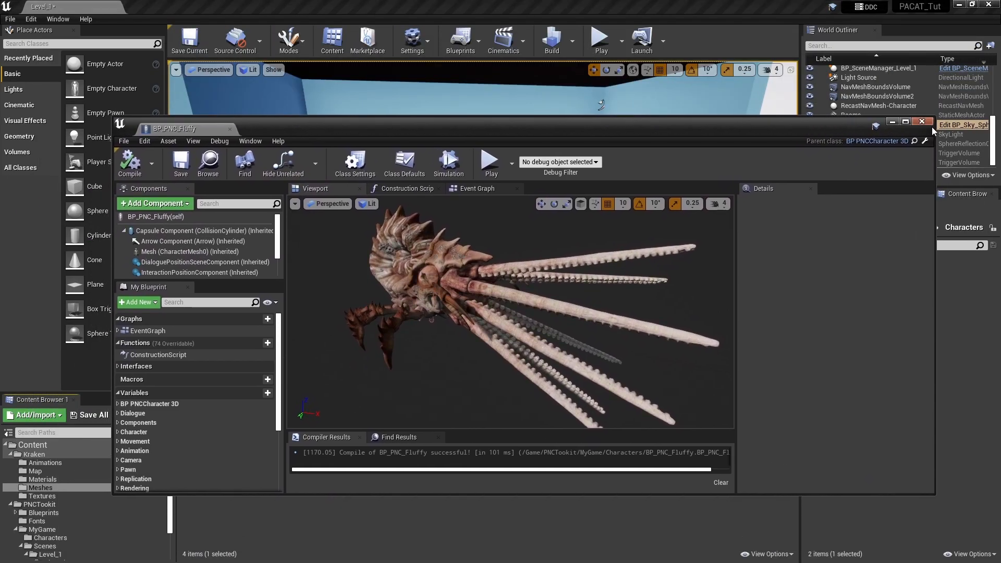
left_click_drag(233, 123, 167, 7)
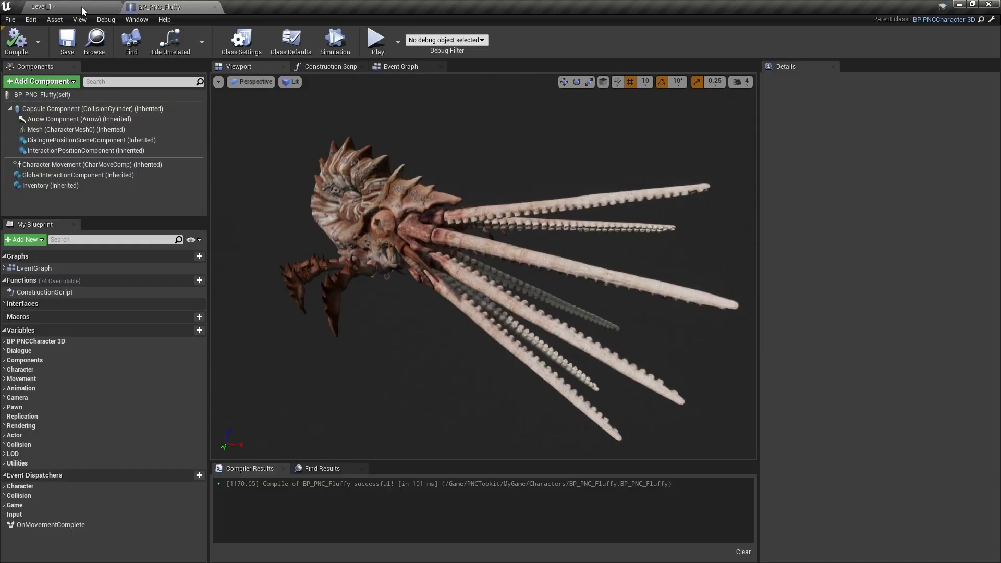
- Place BP_PNC_Fluffy from the Characters folder in the upper room of Level_1
left_click(82, 10)
left_click_drag(822, 295, 589, 313)
right_click_drag(474, 242, 449, 234)
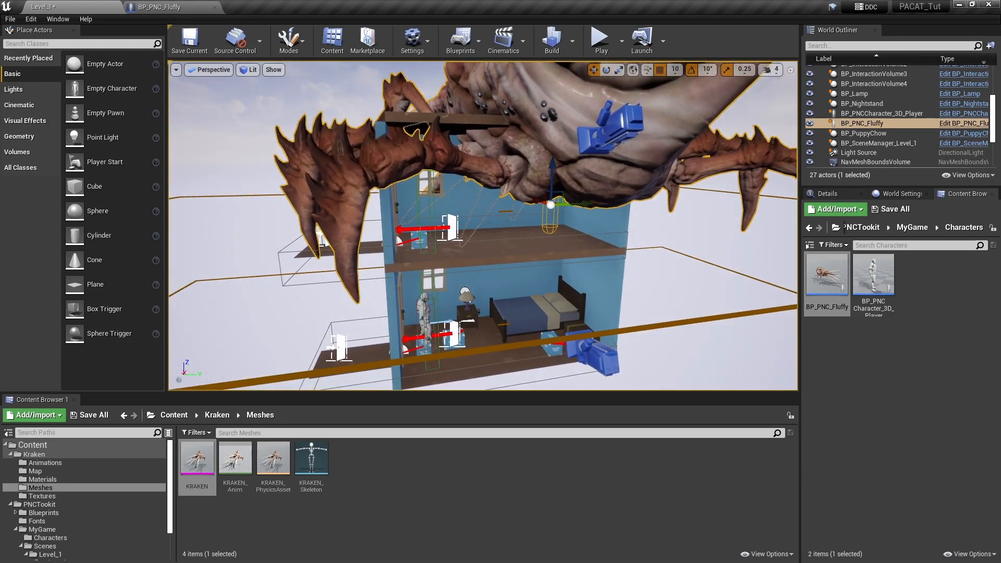
left_click(197, 464)
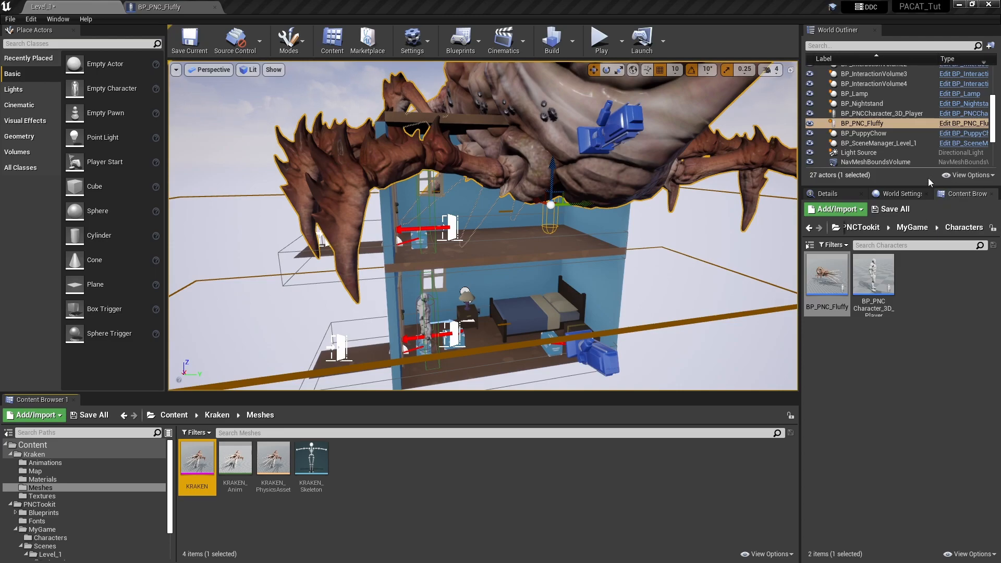
- Scale the Mesh component in the BP_PNC_Fluffy blueprint uniformly to 0.15
left_click(180, 7)
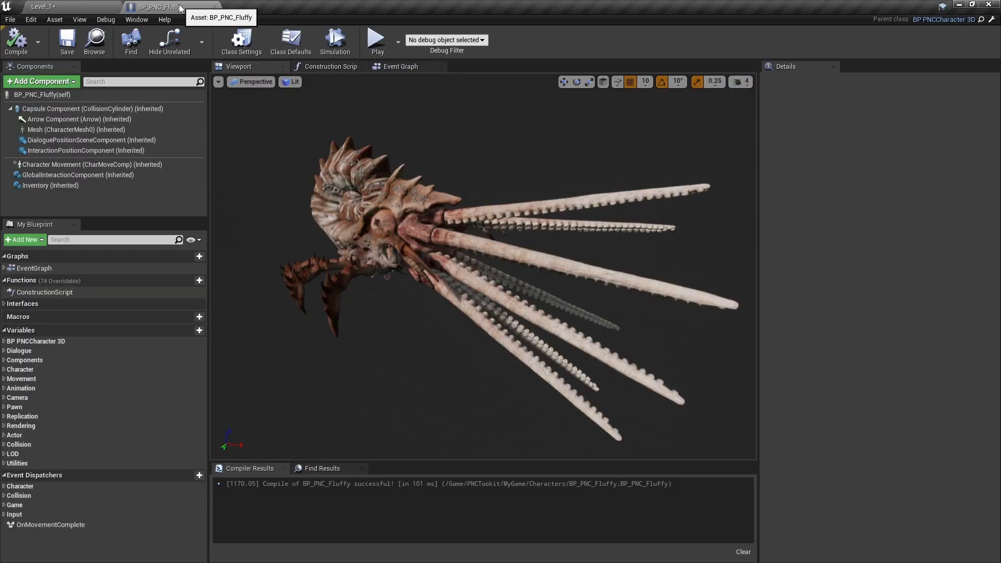
left_click(59, 132)
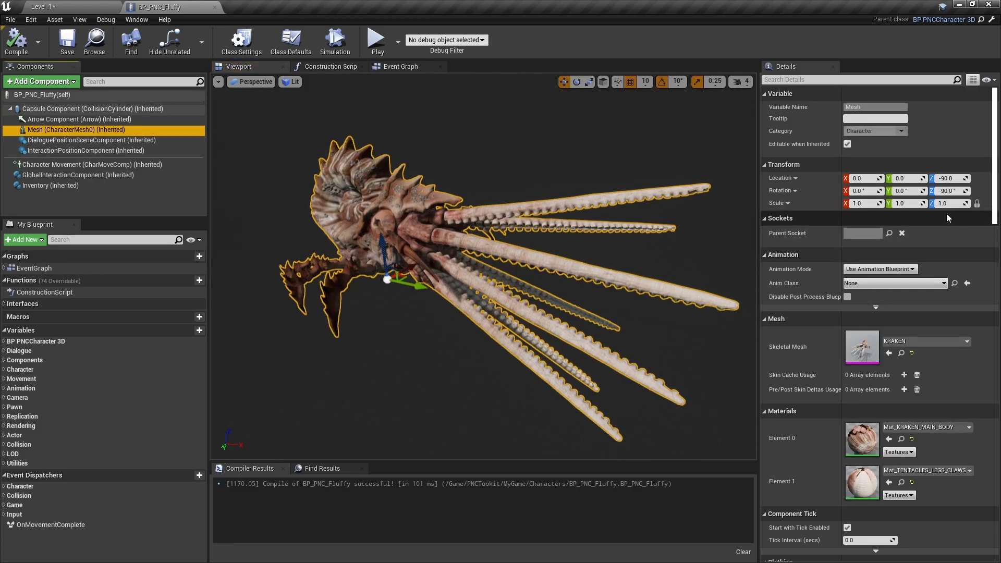
left_click(872, 203)
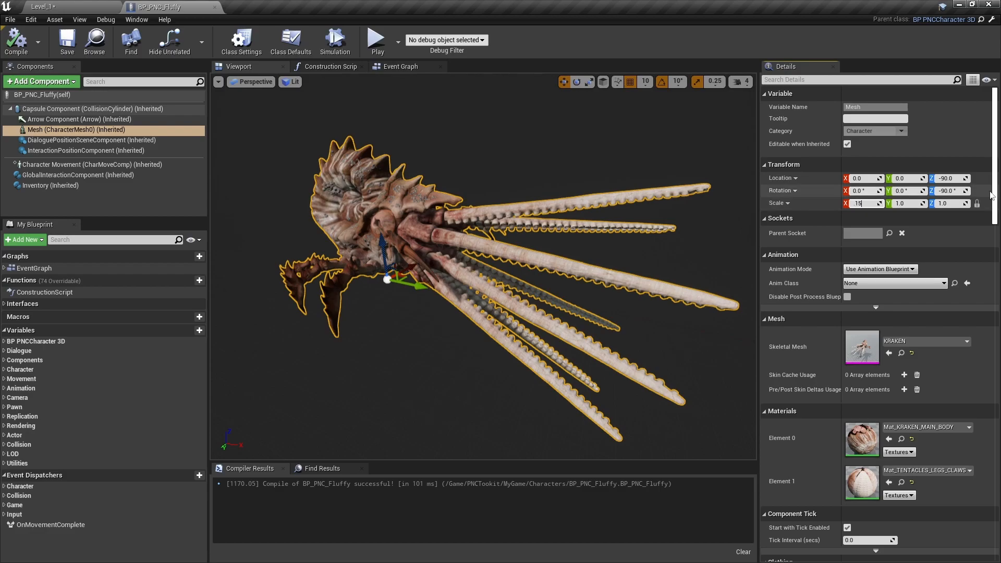
key("Return")
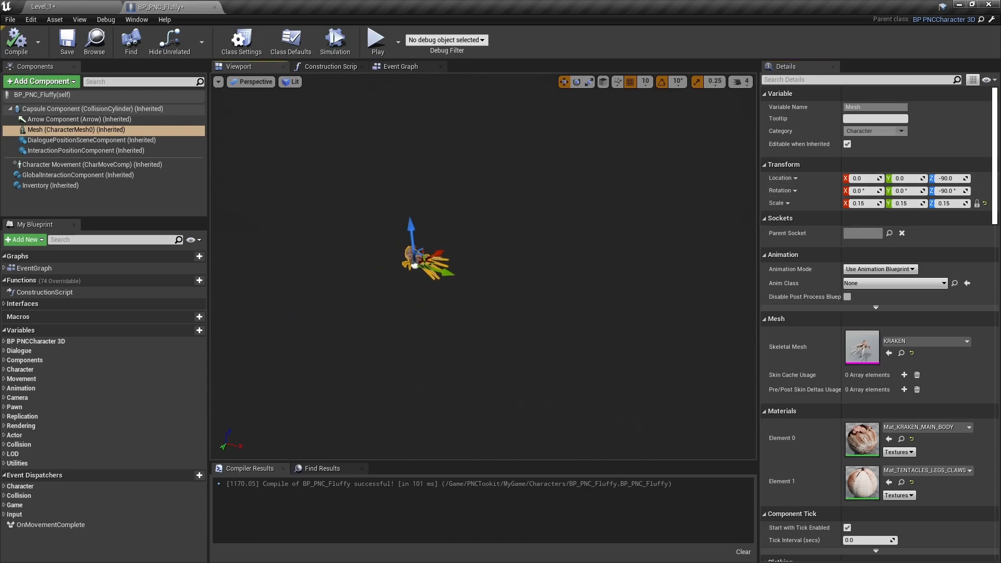
- Set the Capsule Radius of Fluffy's collision capsule to 90 so it encloses the kraken's body
key("f")
right_click_drag(484, 266, 405, 182)
right_click_drag(458, 364, 444, 422)
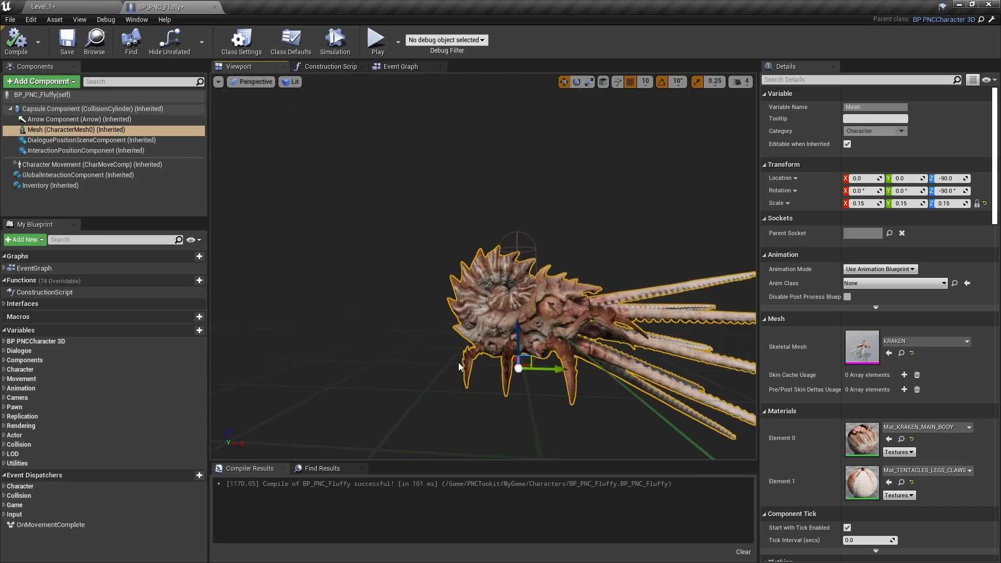
right_click_drag(598, 325, 608, 346)
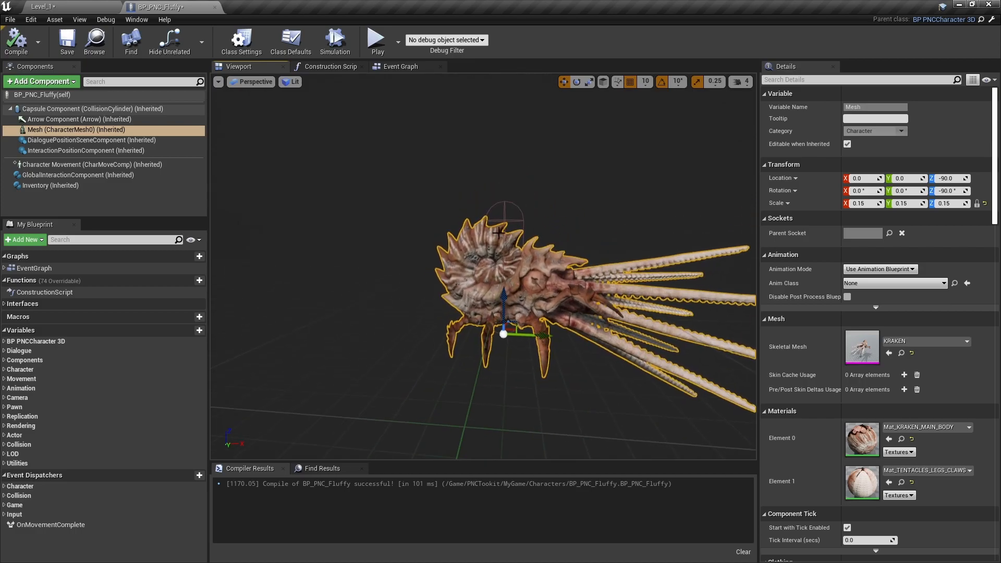
left_click(512, 222)
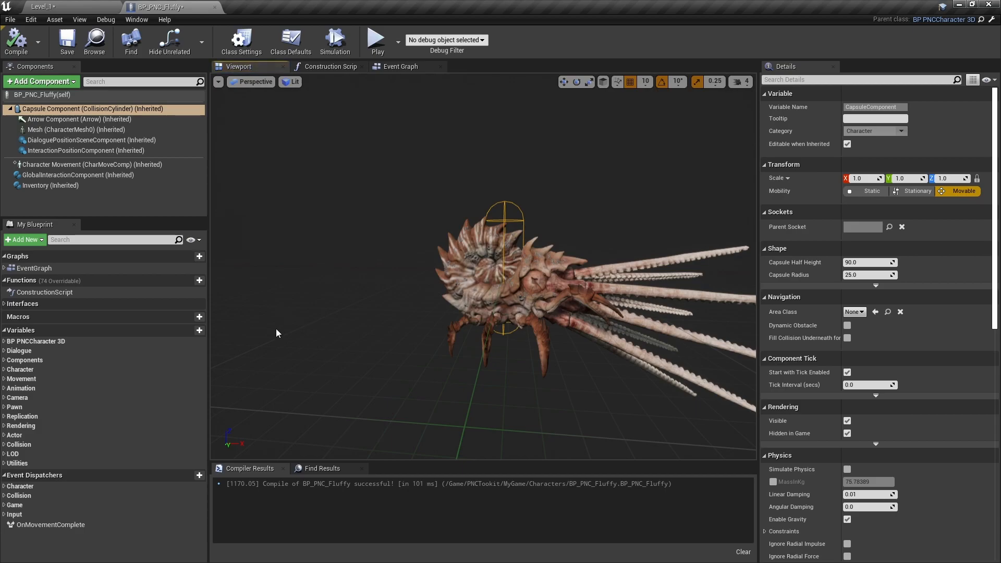
left_click_drag(867, 275, 894, 274)
right_click_drag(557, 354, 687, 384)
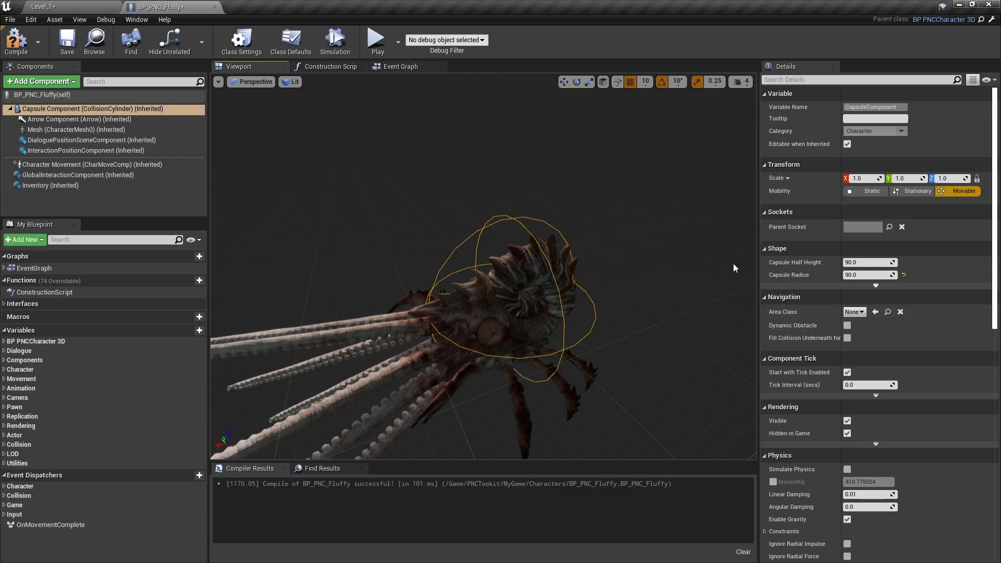
- Set the Mesh component to Use Animation Asset with KRAKEN_idle as the animation to play, and compile the blueprint
left_click(48, 130)
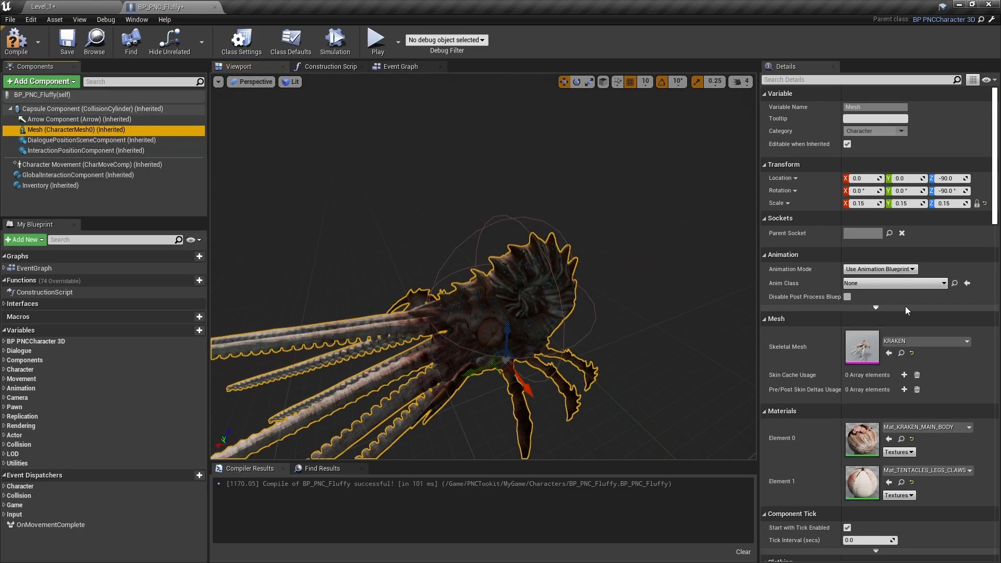
left_click(898, 270)
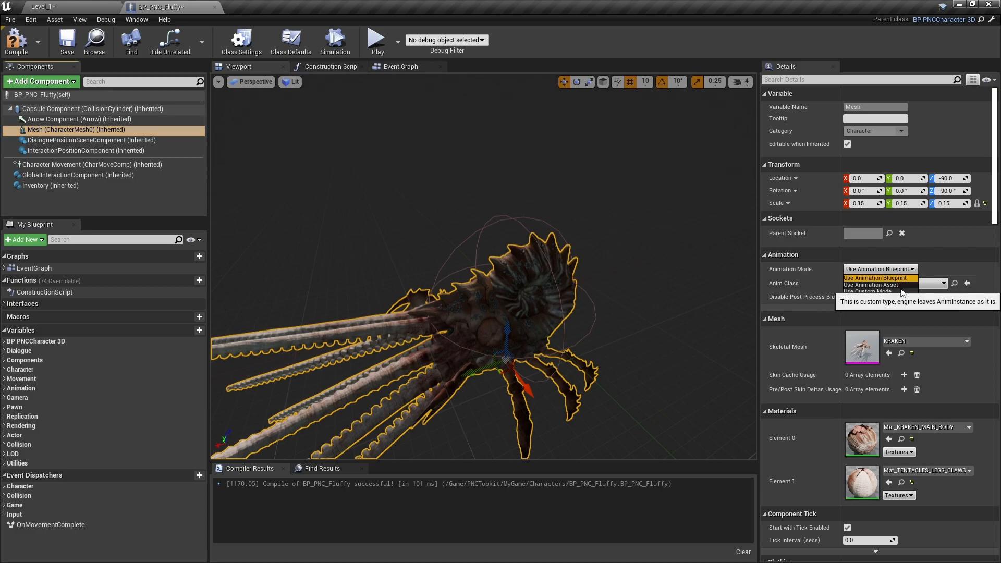
left_click(899, 285)
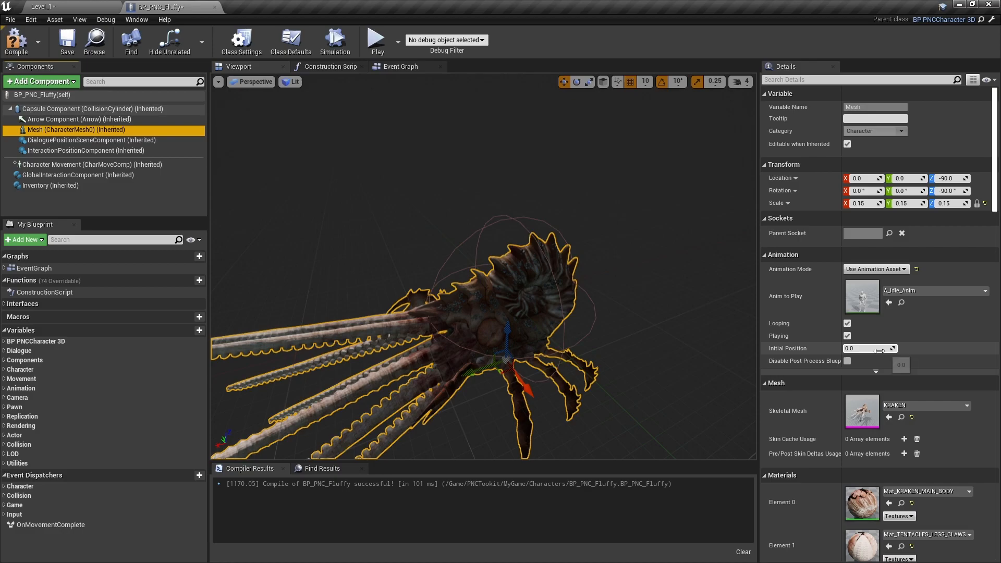
left_click(956, 292)
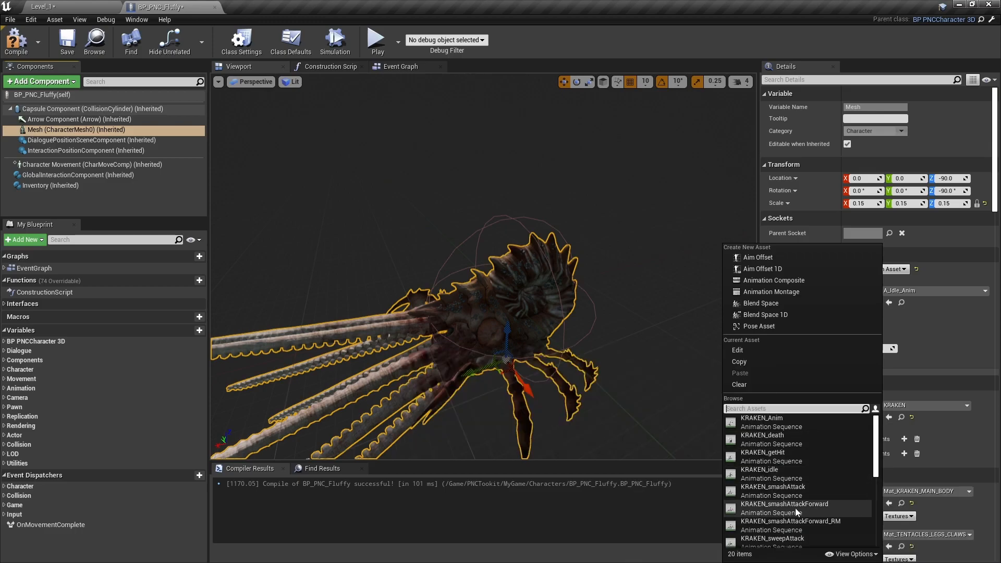
left_click(767, 473)
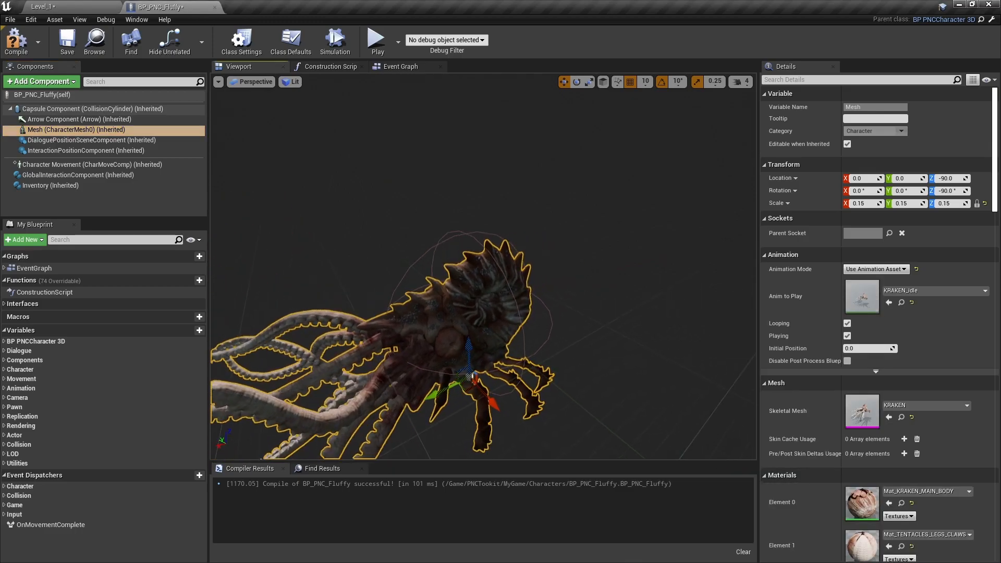
right_click_drag(630, 340, 646, 340)
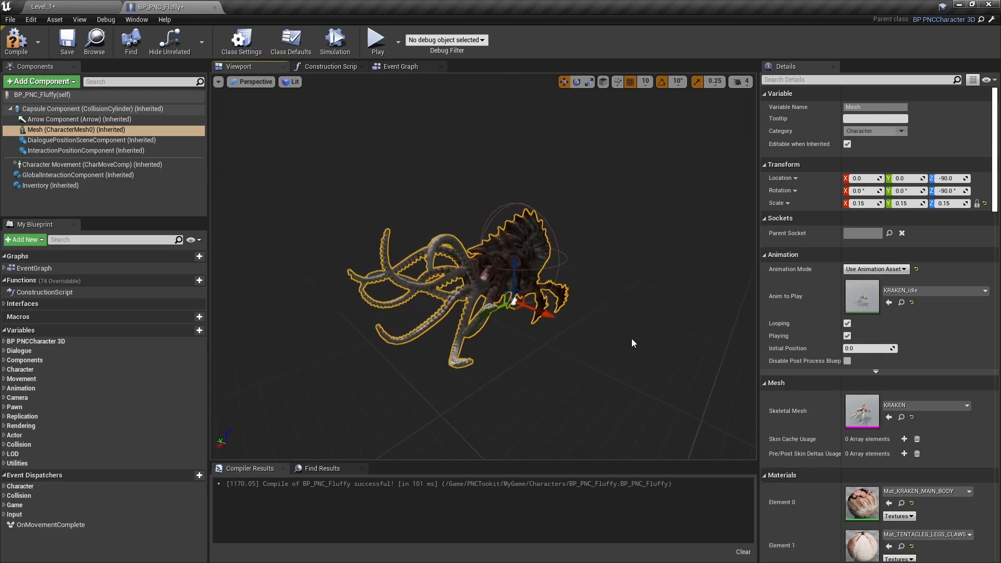
left_click(19, 46)
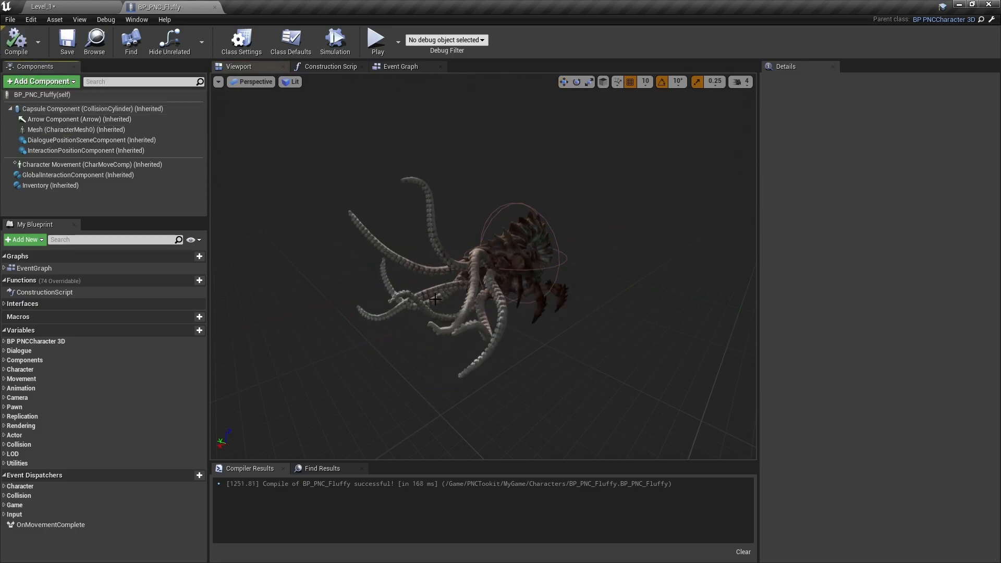
- Rotate Fluffy about the vertical axis in the upper room of Level_1 so its tentacles point toward the door, and save the level
left_click(68, 7)
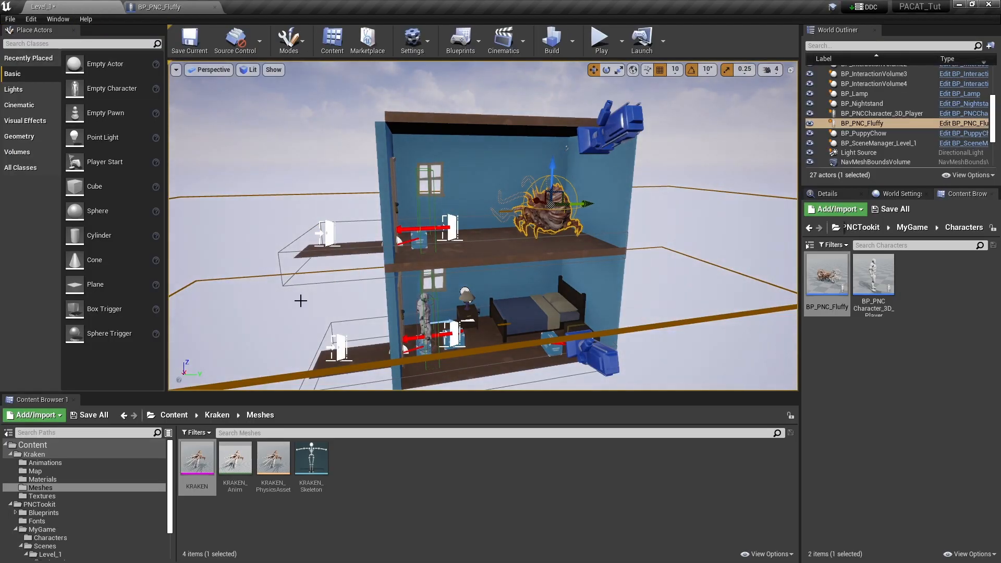
key("f")
right_click_drag(566, 322, 572, 316)
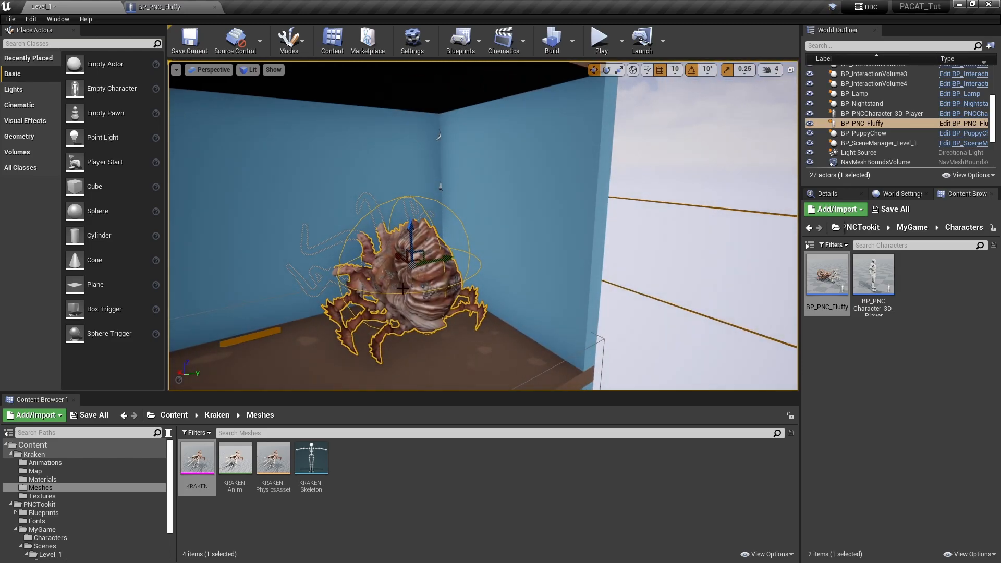
left_click(605, 69)
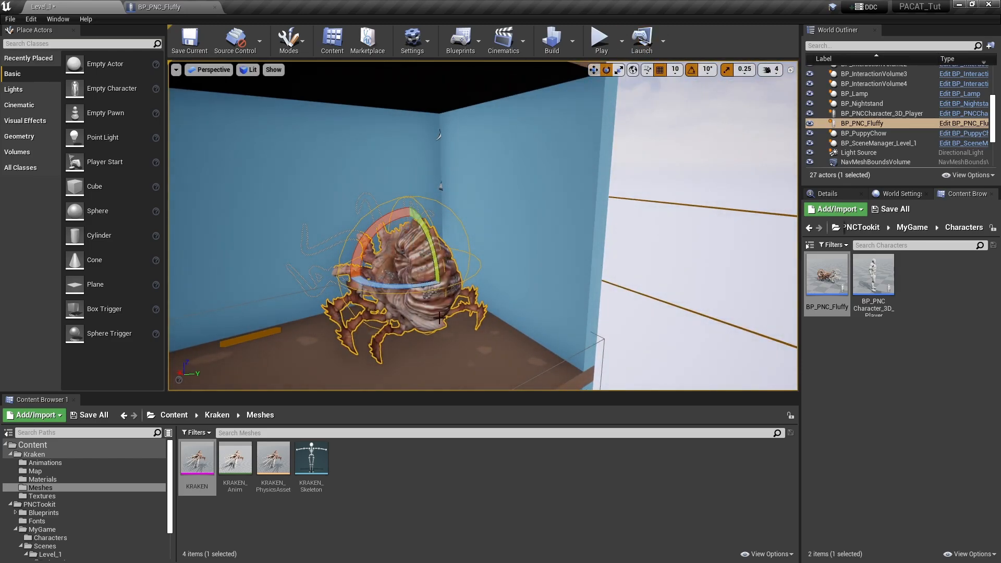
left_click_drag(385, 284, 329, 296)
right_click_drag(360, 289, 289, 292)
mouse_move(437, 305)
right_mouse_down()
mouse_move(432, 338)
mouse_move(437, 304)
right_mouse_up()
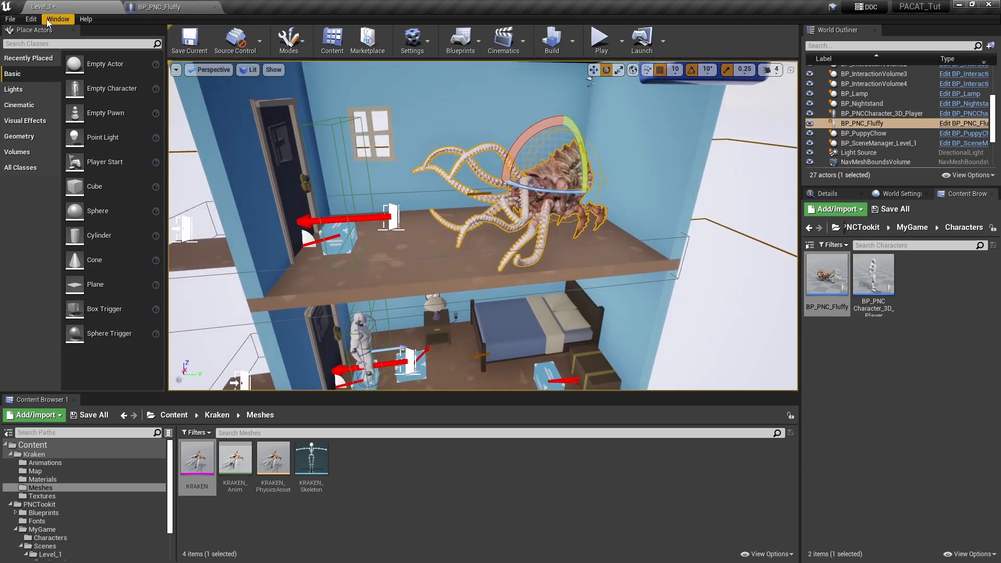
left_click(190, 41)
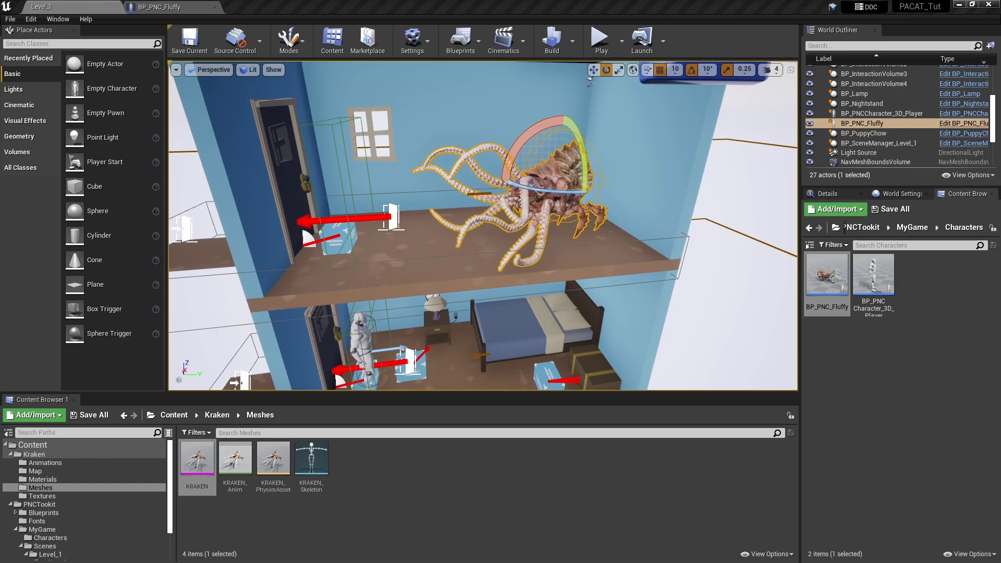
right_click_drag(647, 315, 589, 318)
key("a")
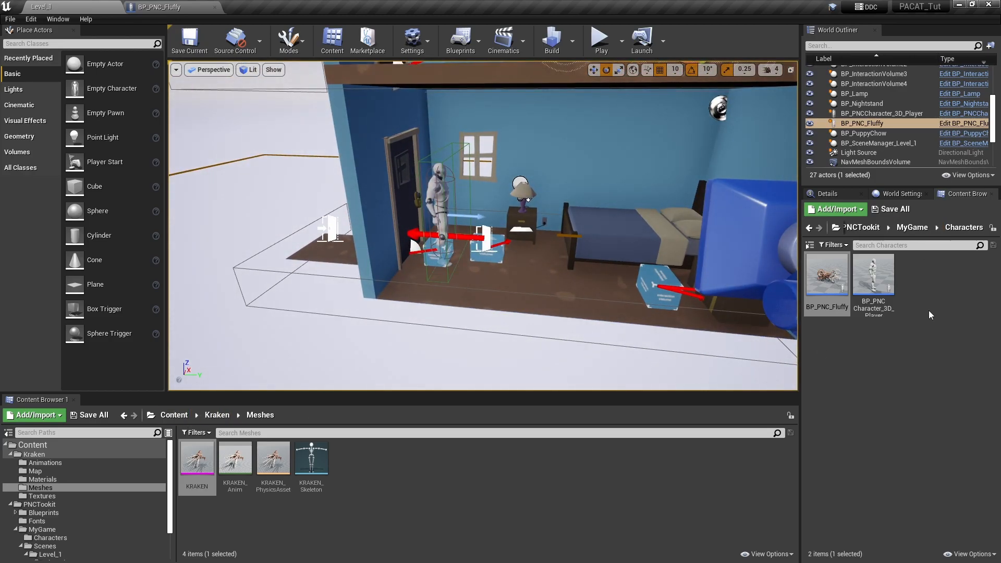
right_click_drag(682, 292, 718, 250)
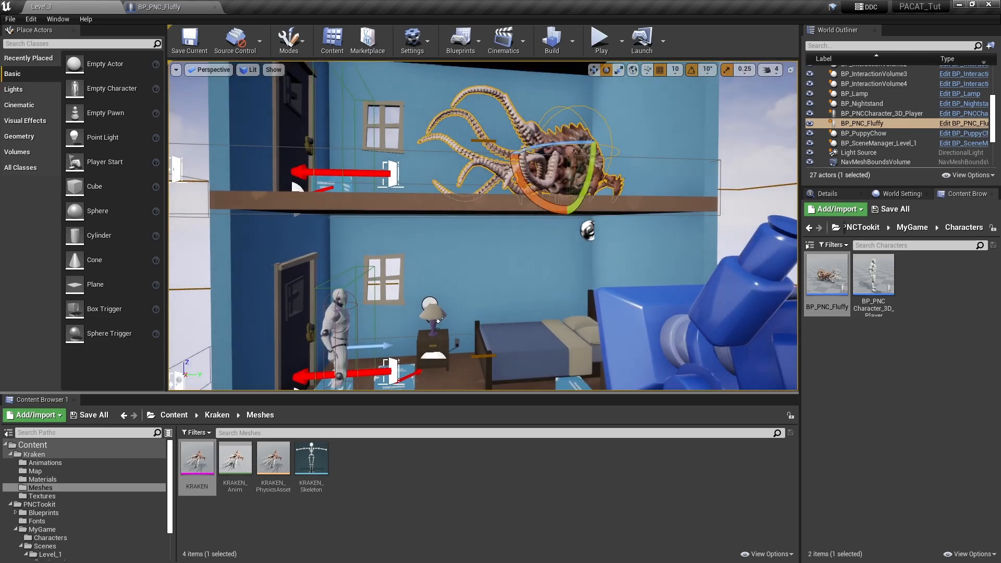
left_click(399, 474)
left_click_drag(566, 146, 566, 146)
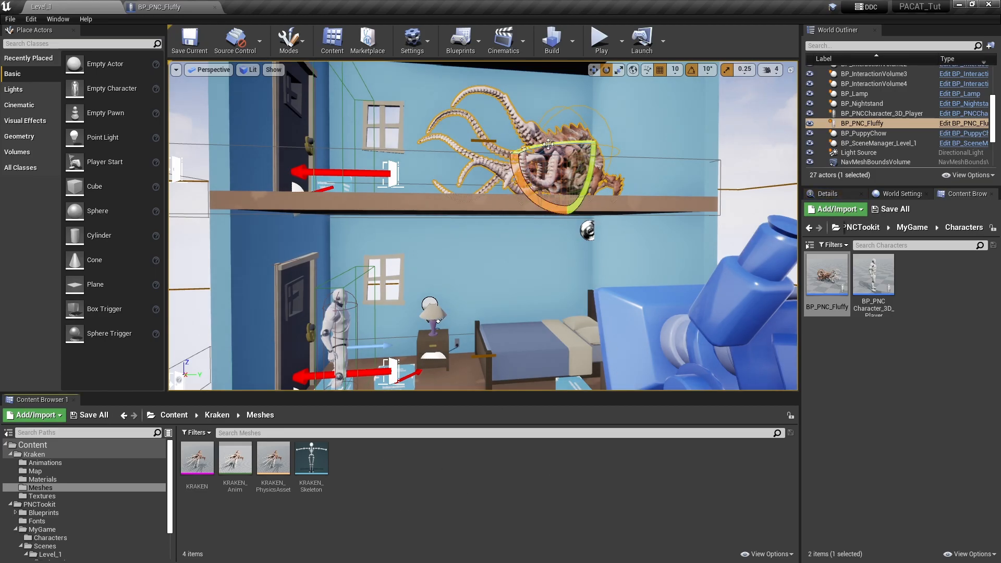
- Open the DT_Dialogue_Level_1 data table from the Blueprints folder of the Level_1 scene
key("ctrl+b")
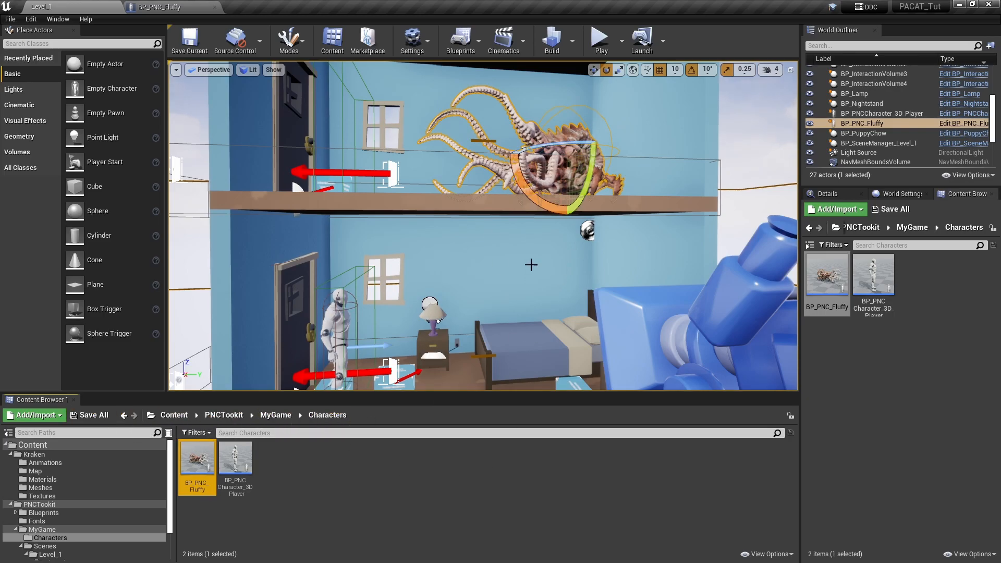
left_click(284, 418)
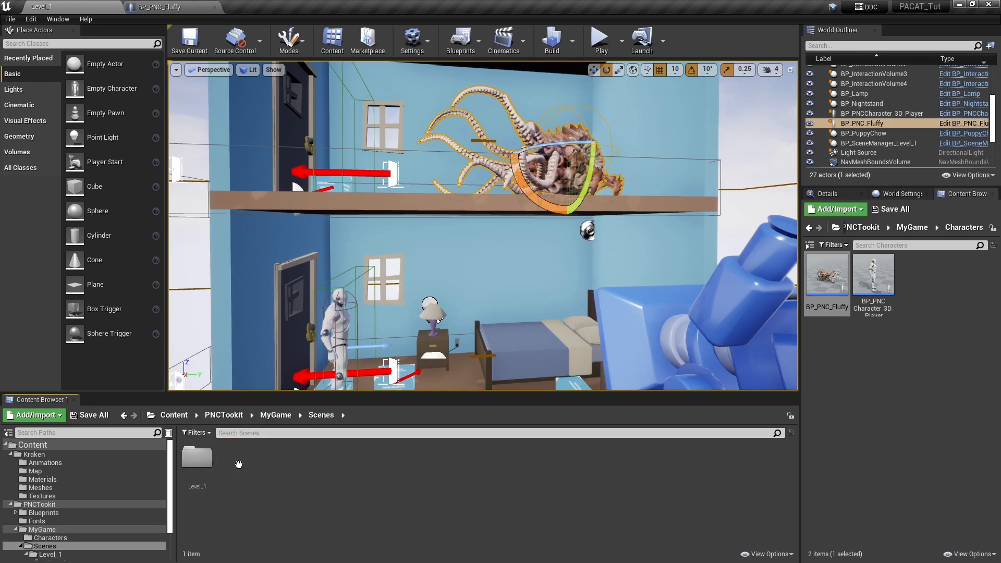
double_click(197, 457)
double_click(197, 457)
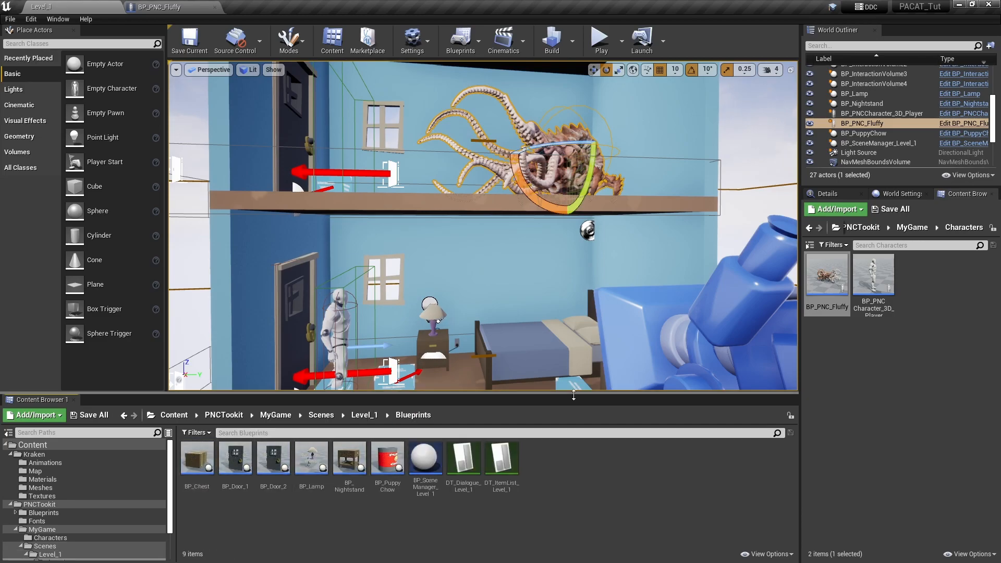
double_click(467, 466)
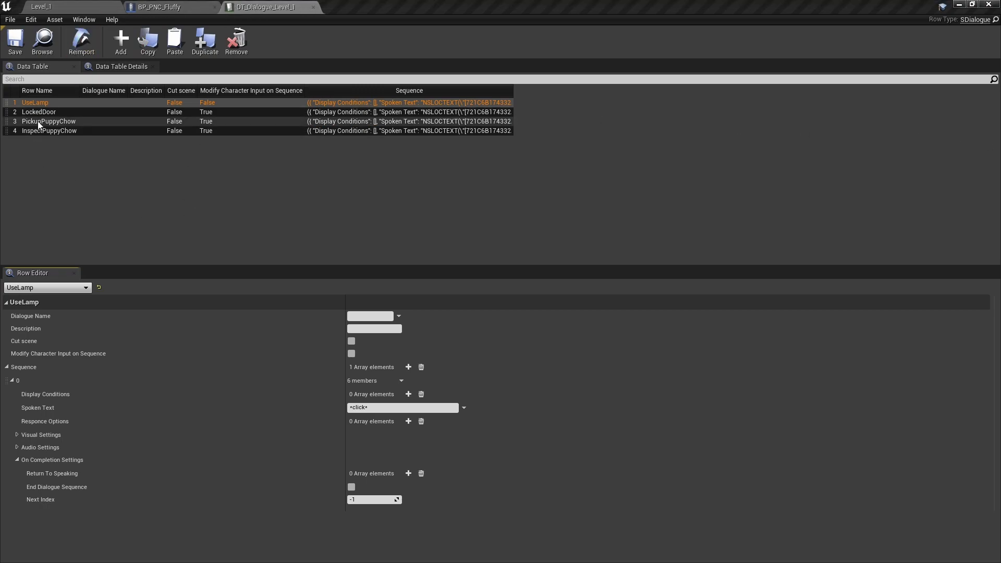
- Add a new row named InspectFluffy to the DT_Dialogue_Level_1 data table
left_click(126, 39)
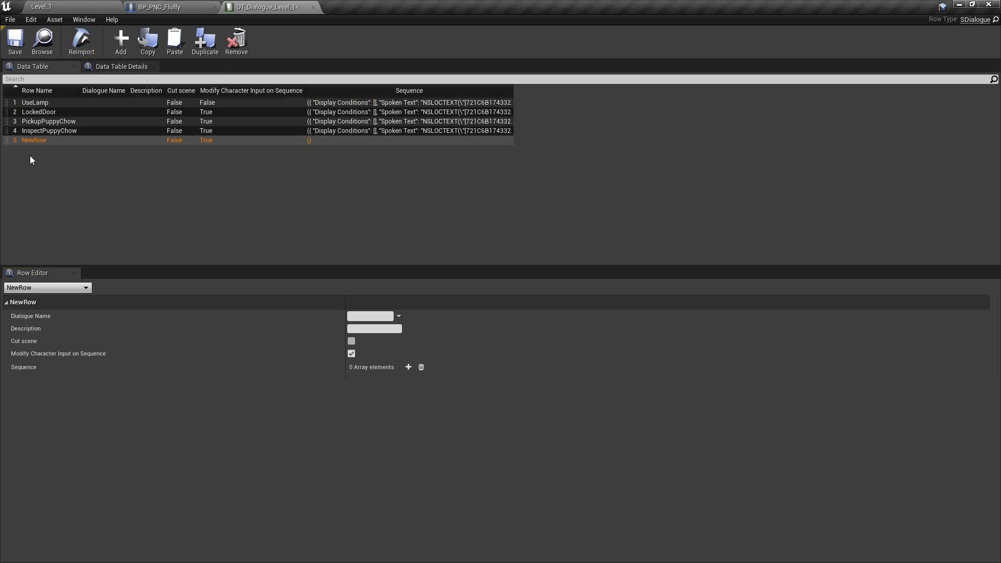
double_click(36, 141)
type("InspectFluff")
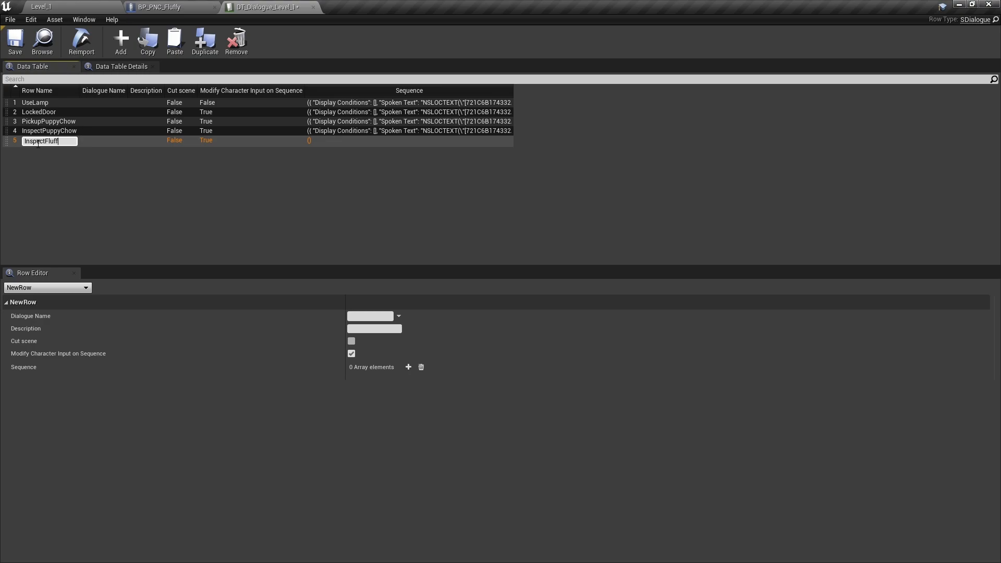
type("y")
key("Return")
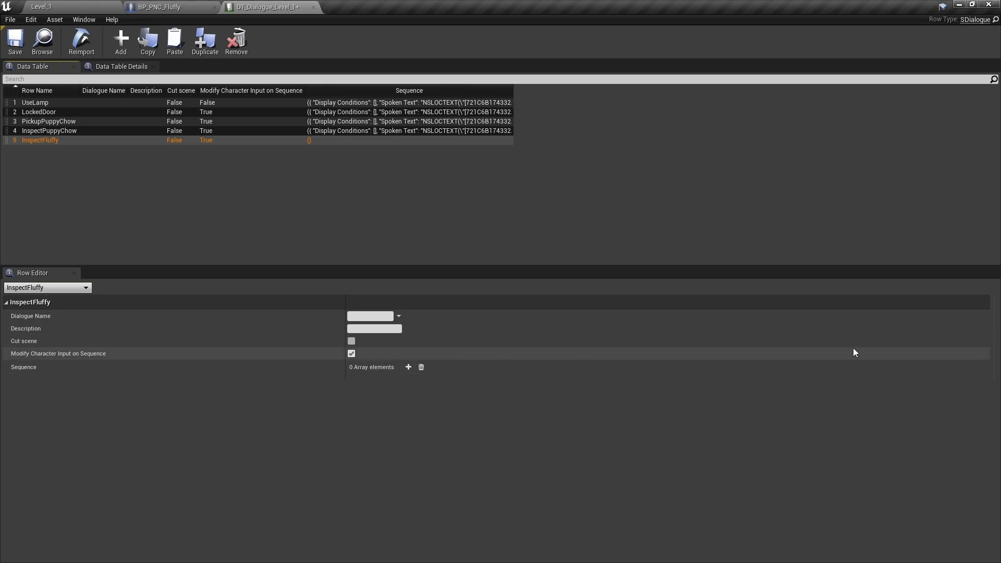
- Add a first Sequence element to the InspectFluffy row with the Spoken Text "There's my good boy!"
left_click(408, 366)
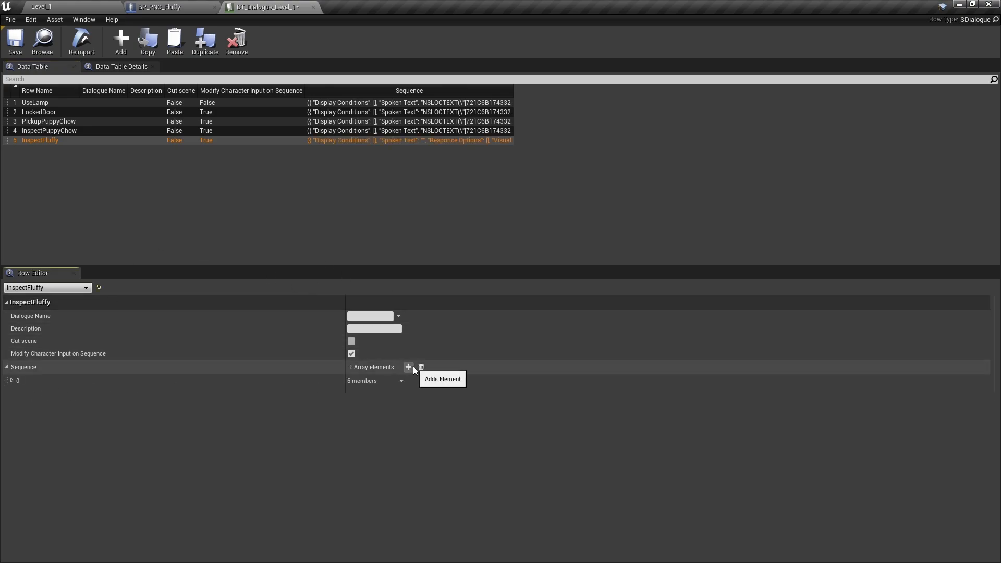
left_click(11, 380)
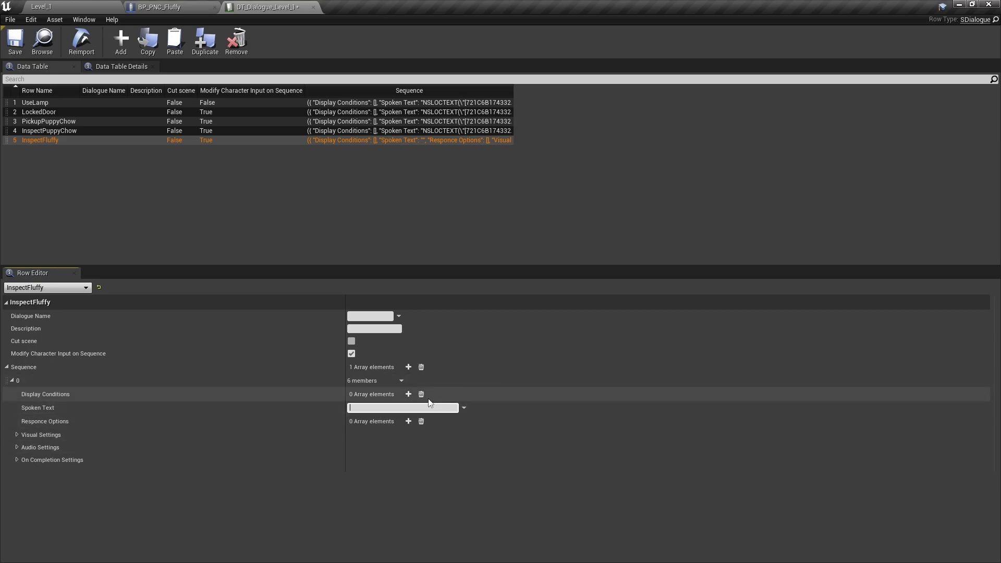
type("There")
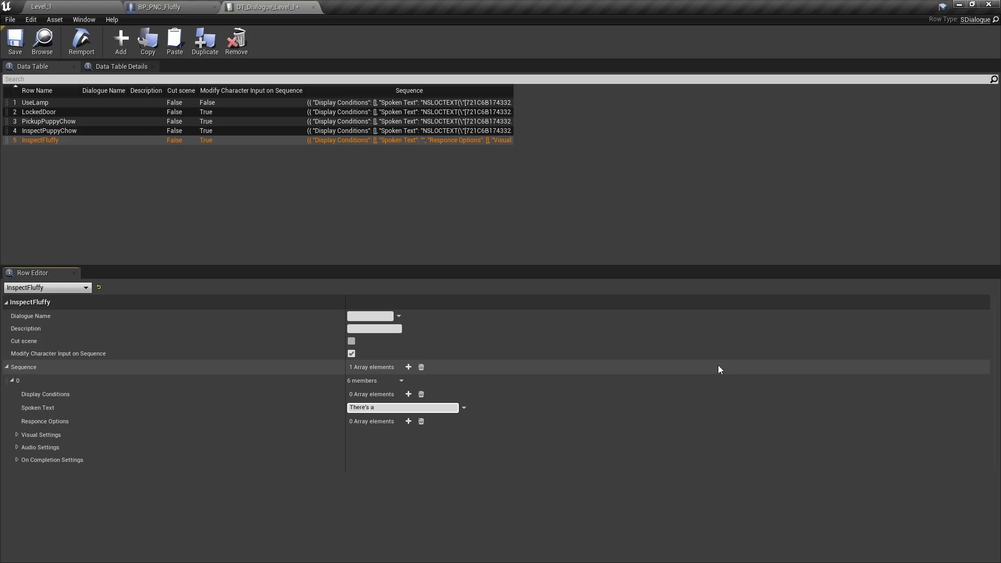
type("'s my good boy!")
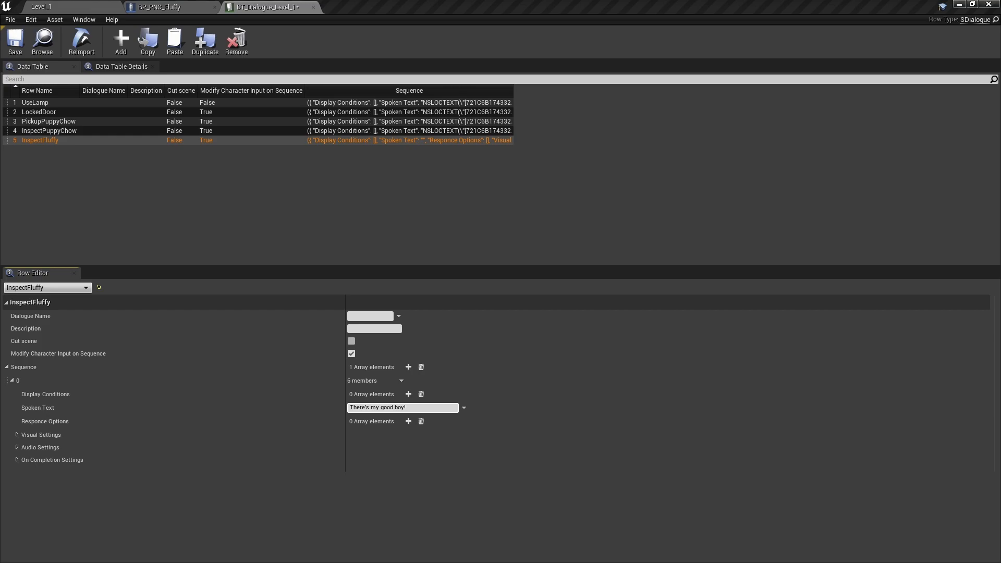
- Add a second Sequence element to InspectFluffy as a pause, with empty Spoken Text and a Duration Override of .5
left_click(408, 367)
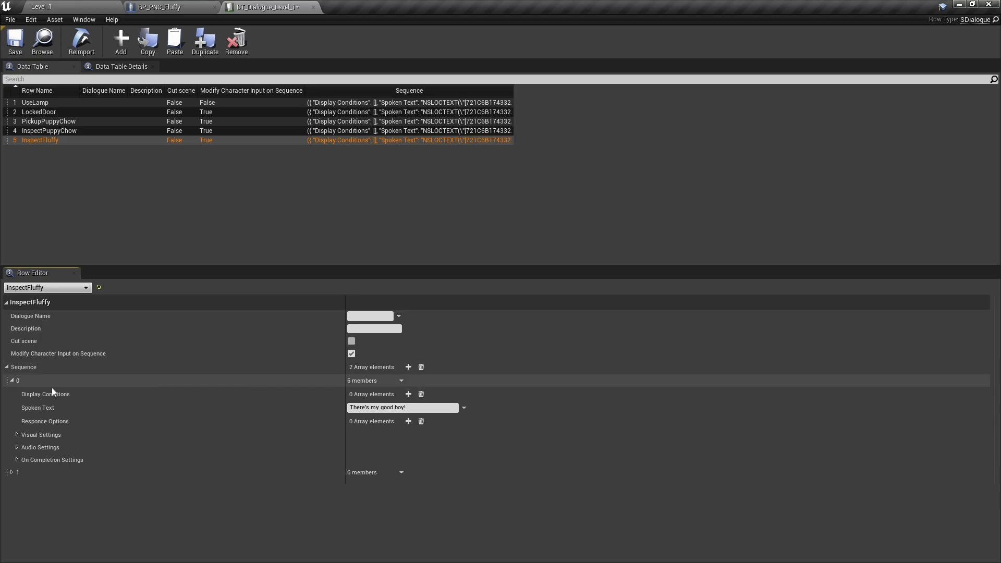
left_click(12, 380)
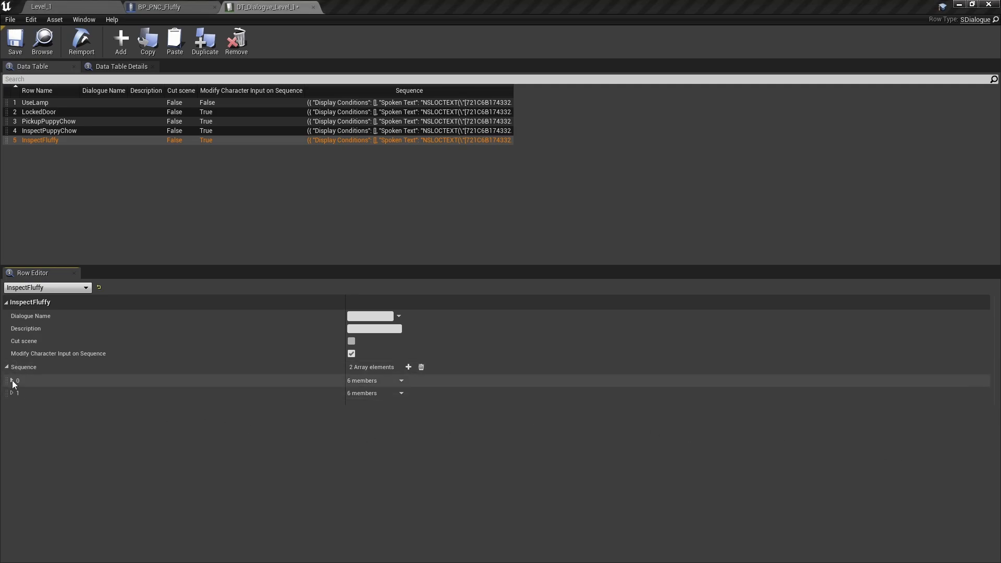
left_click(11, 393)
left_click(16, 447)
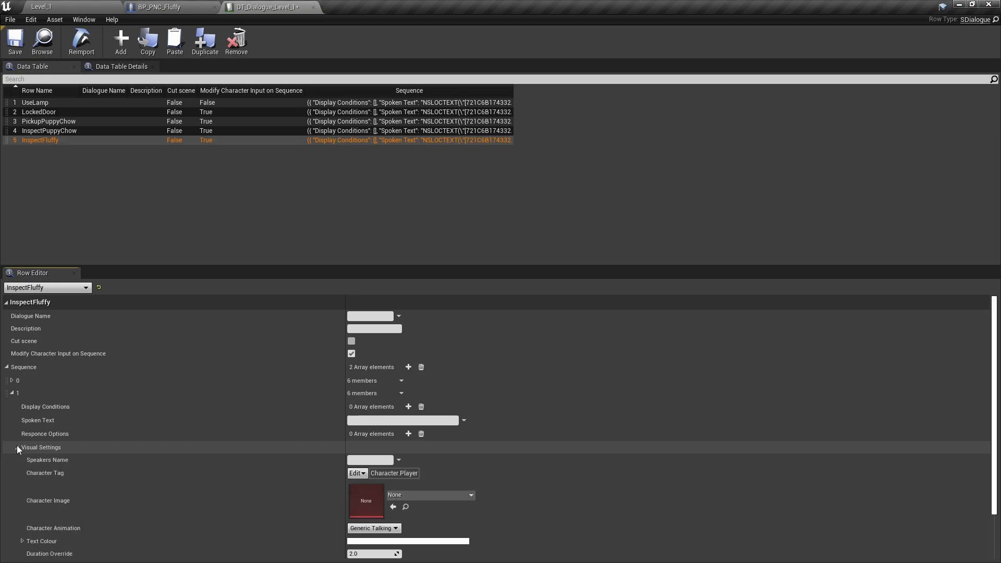
scroll(313, 469, "down", 2)
left_click(383, 511)
type(".5")
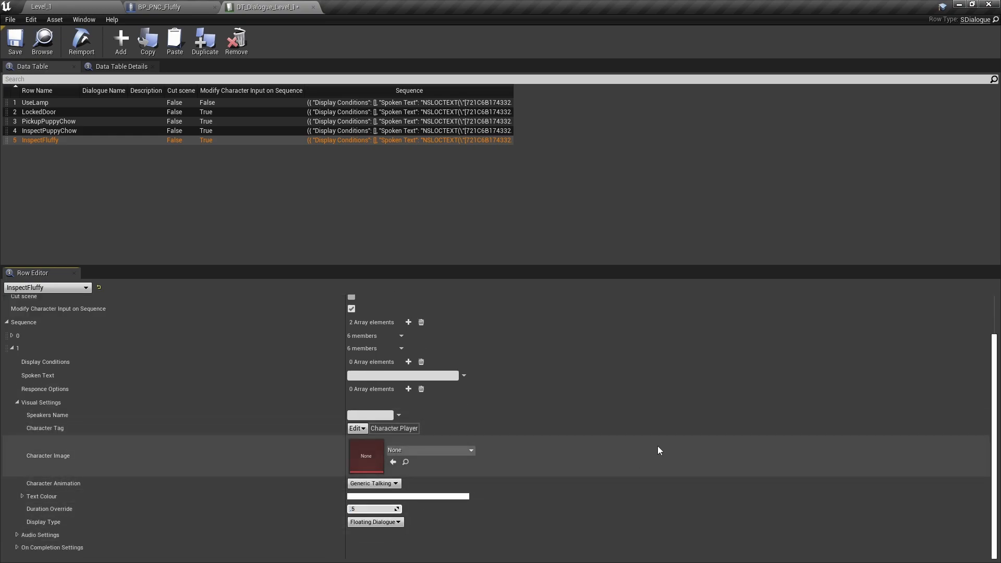
left_click(18, 404)
left_click(13, 393)
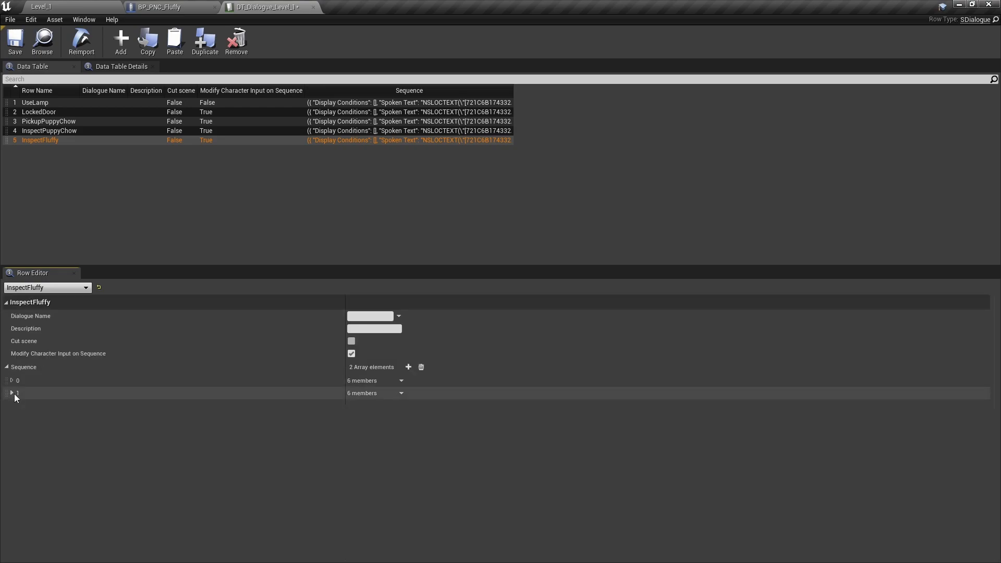
- Add a third Sequence element to InspectFluffy with the Spoken Text "Are you hungry?" and check its Visual Settings
left_click(408, 367)
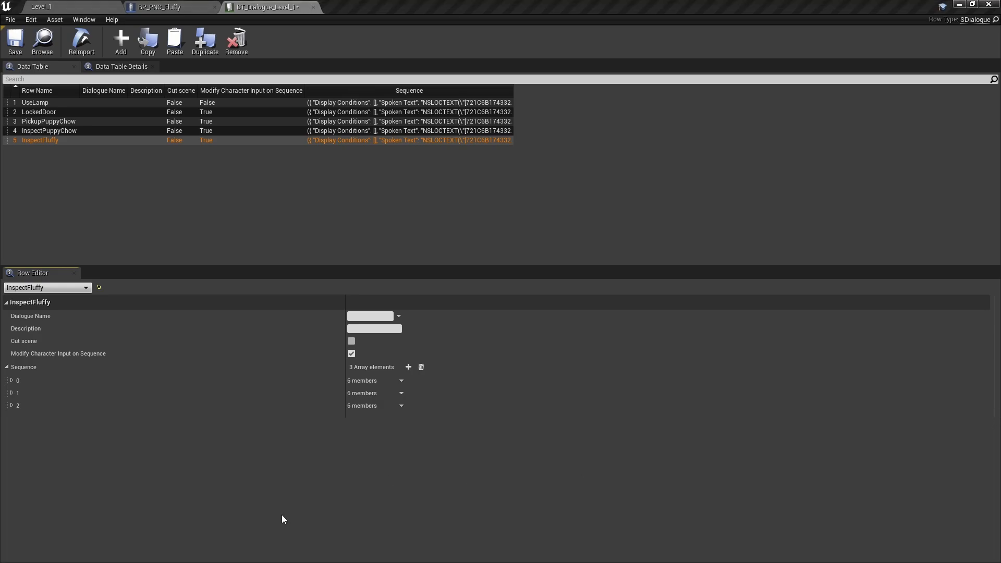
left_click(12, 406)
type("Are you hungry?")
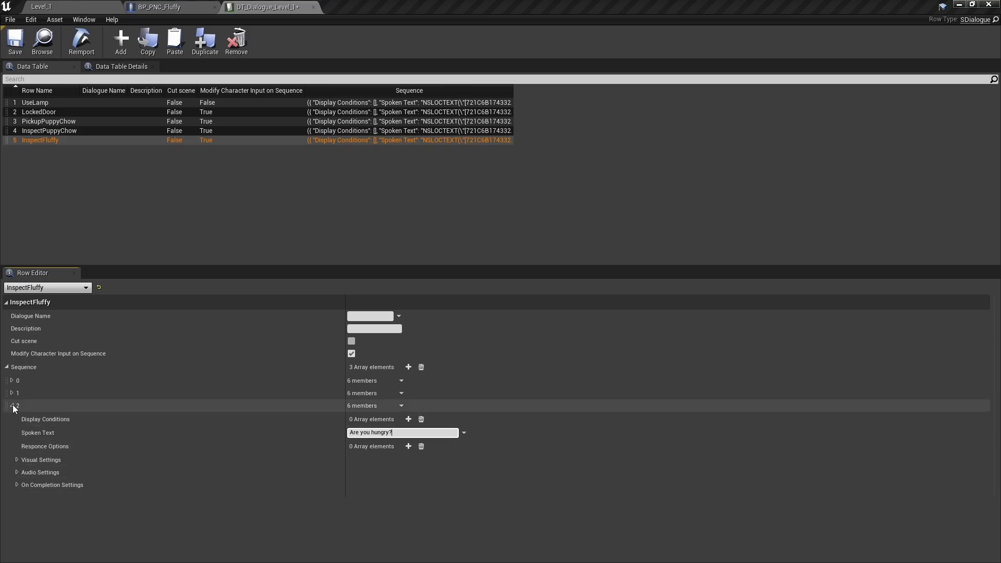
left_click(16, 459)
scroll(150, 449, "down", 2)
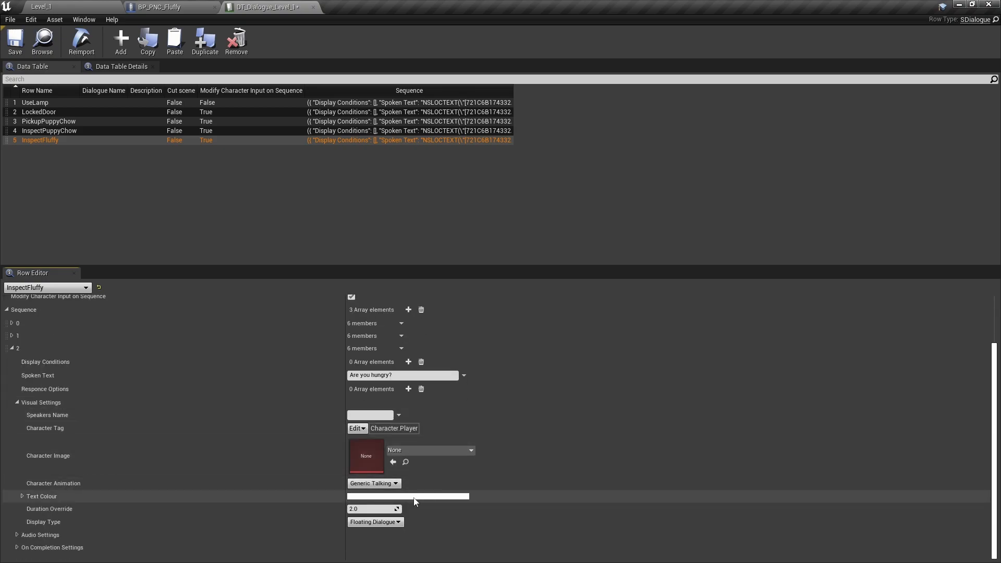
left_click(12, 348)
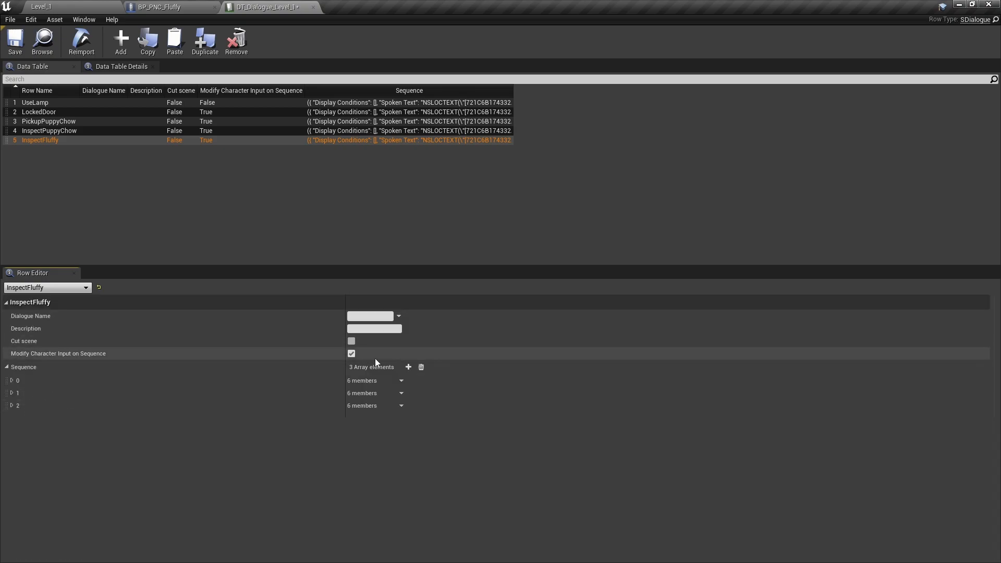
- Add a fourth InspectFluffy Sequence element with Spoken Text "*woof woof!*" and End Dialogue Sequence enabled, and save the table
left_click(408, 367)
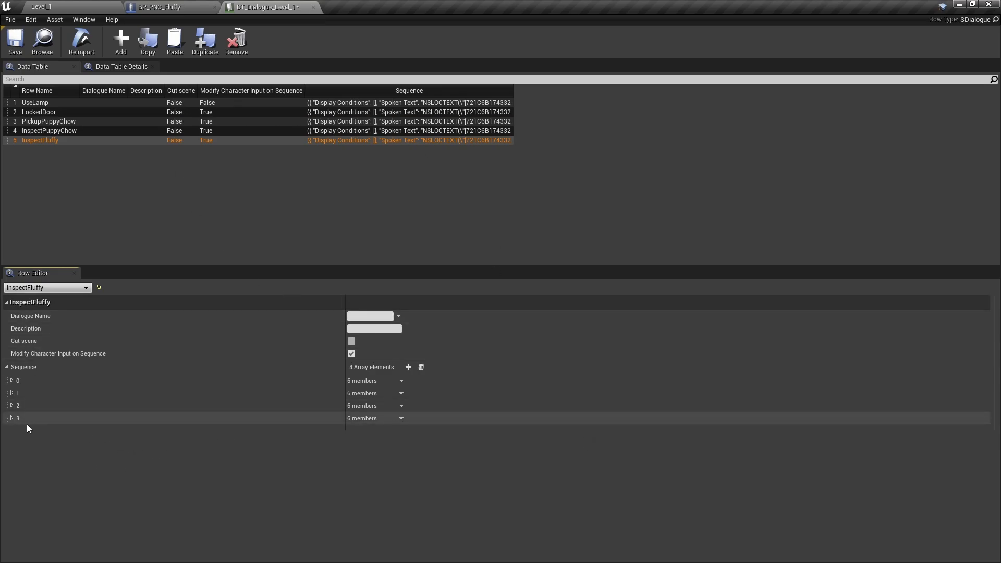
left_click(11, 418)
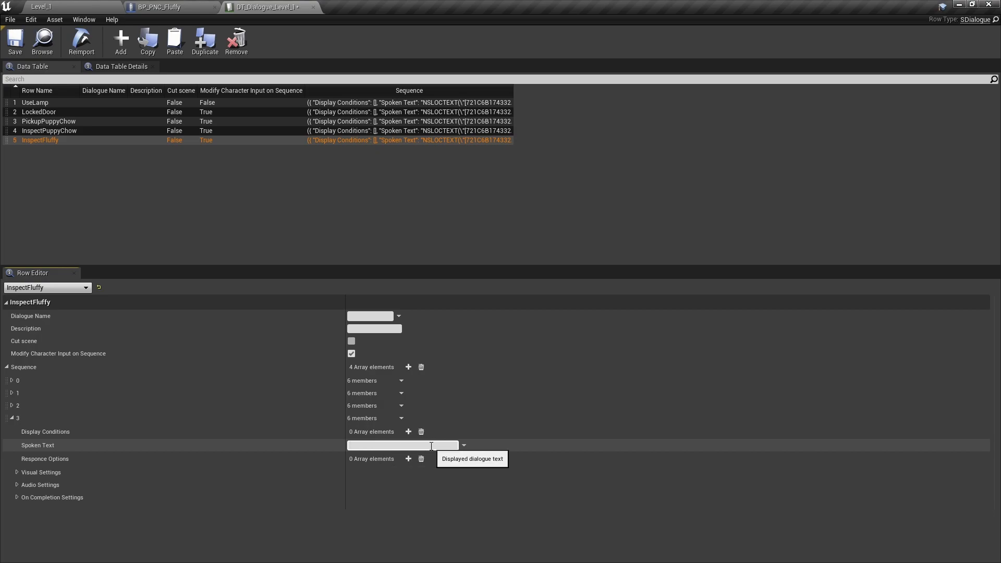
type("woof woof!*")
left_click(16, 497)
left_click(351, 524)
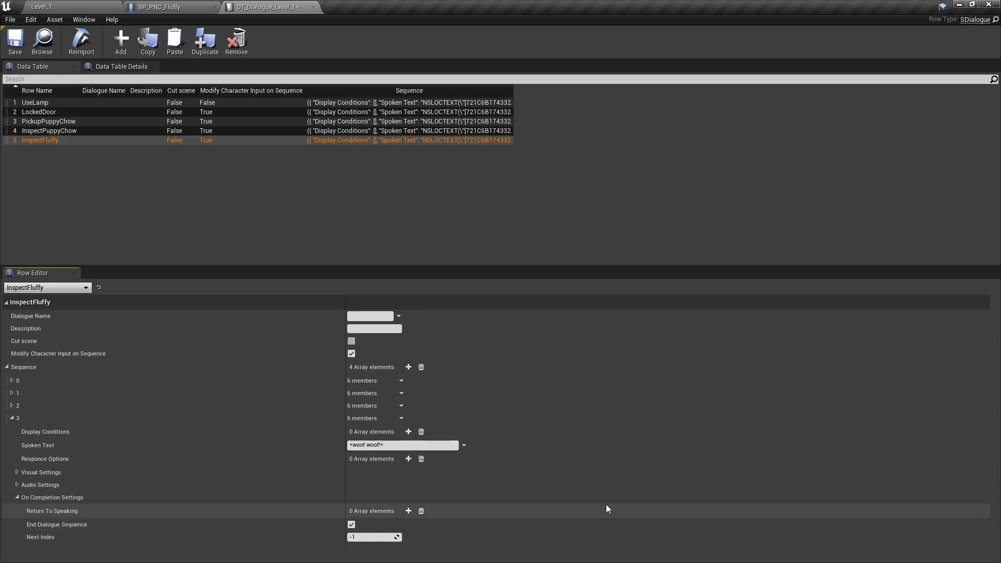
left_click(15, 42)
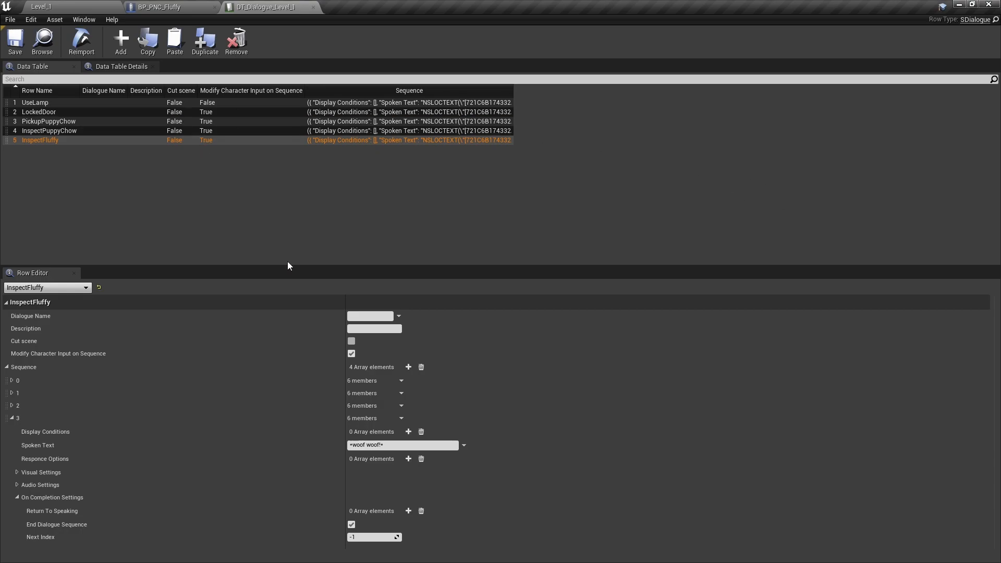
- Add a new row named NomNom to the dialogue table and give it one Sequence element
left_click(120, 39)
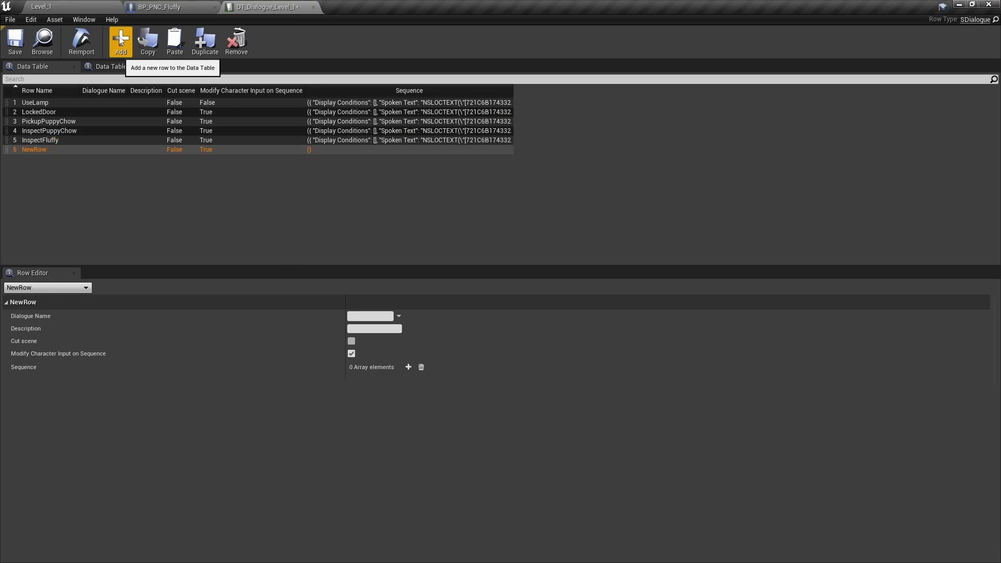
double_click(34, 150)
type("N")
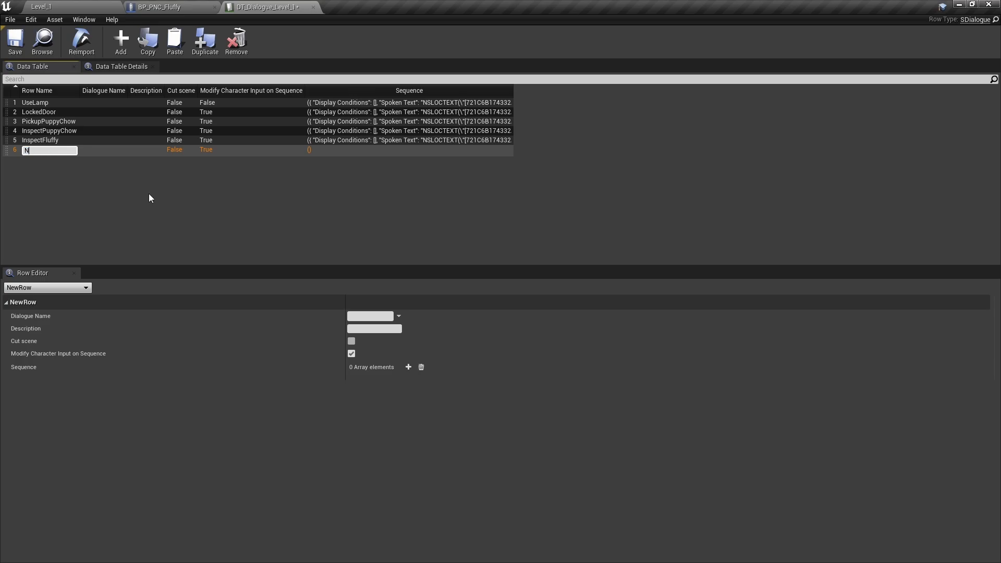
type("omNom")
key("Return")
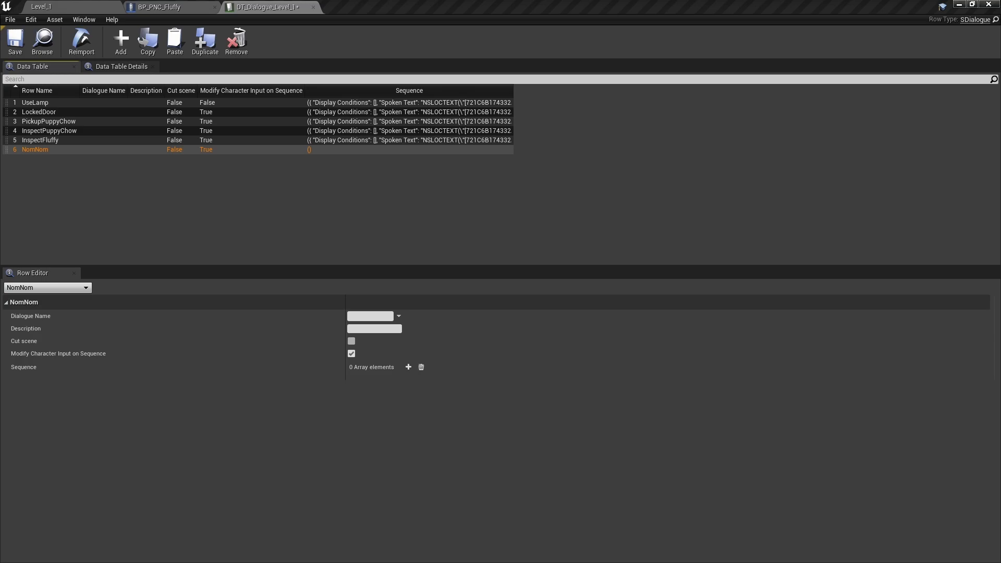
left_click(408, 367)
left_click(12, 380)
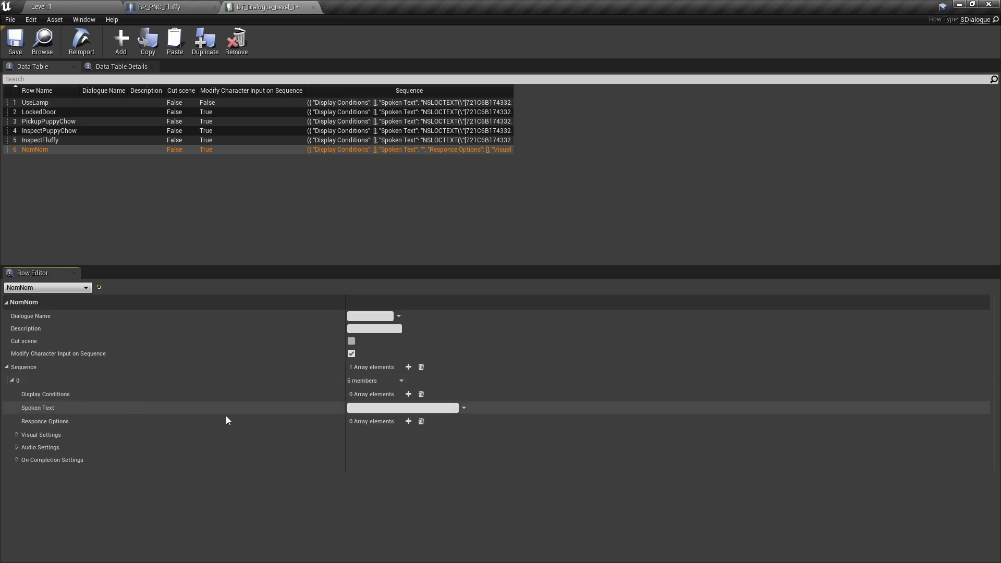
type("F")
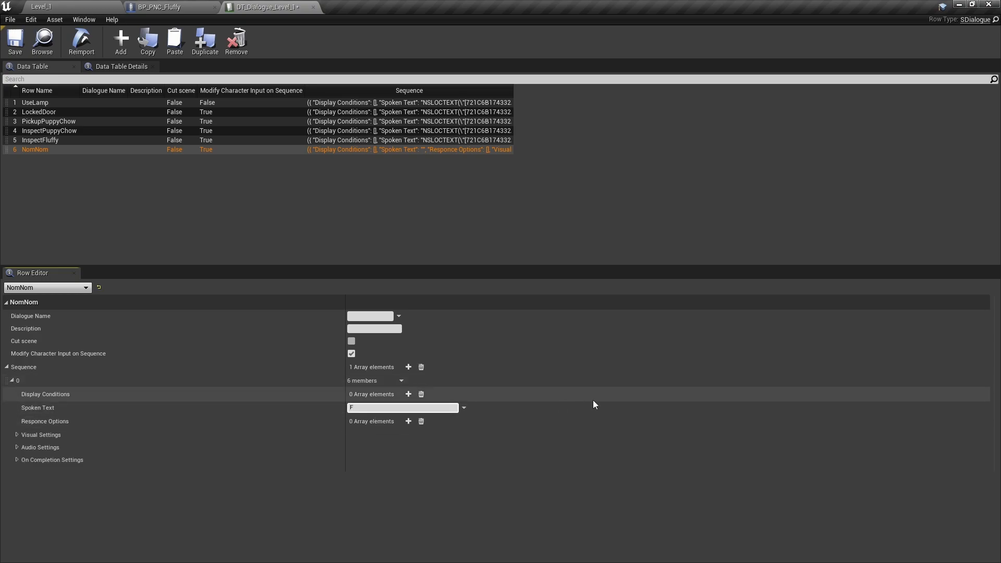
type("eel better now?")
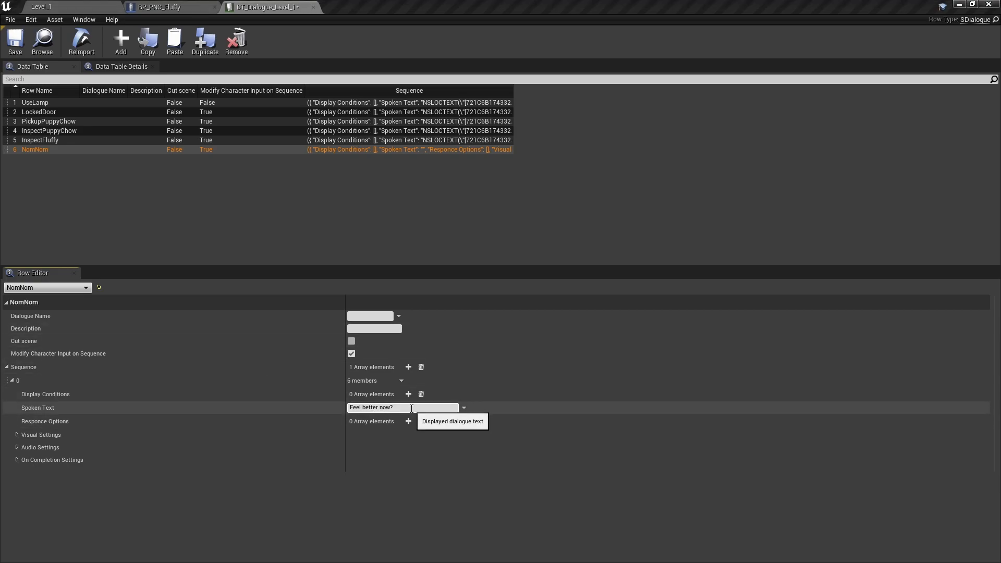
- Set the Spoken Text of the NomNom row's first Sequence element to "*nom nom nom*"
left_click_drag(411, 409, 300, 405)
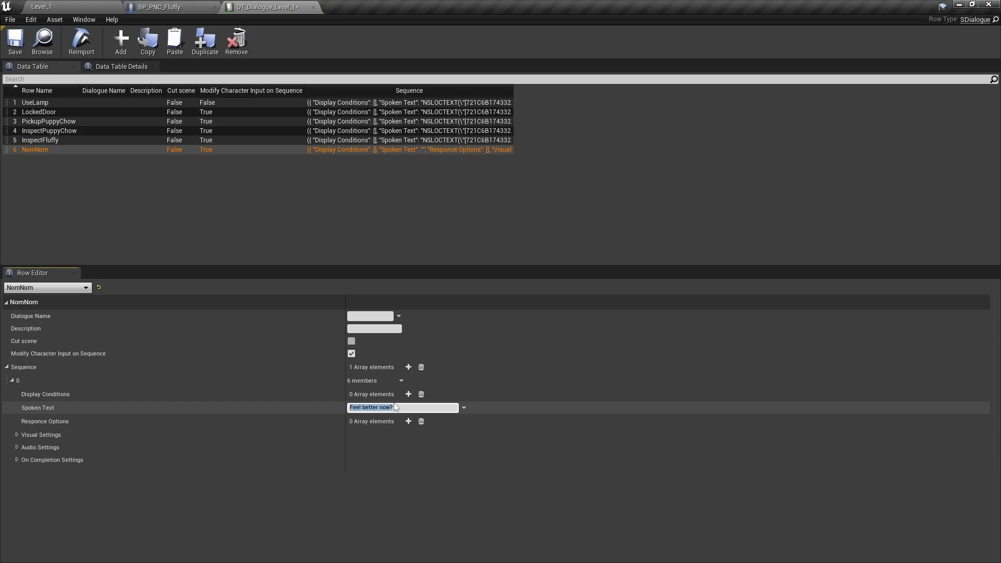
type("*nom nom nom*")
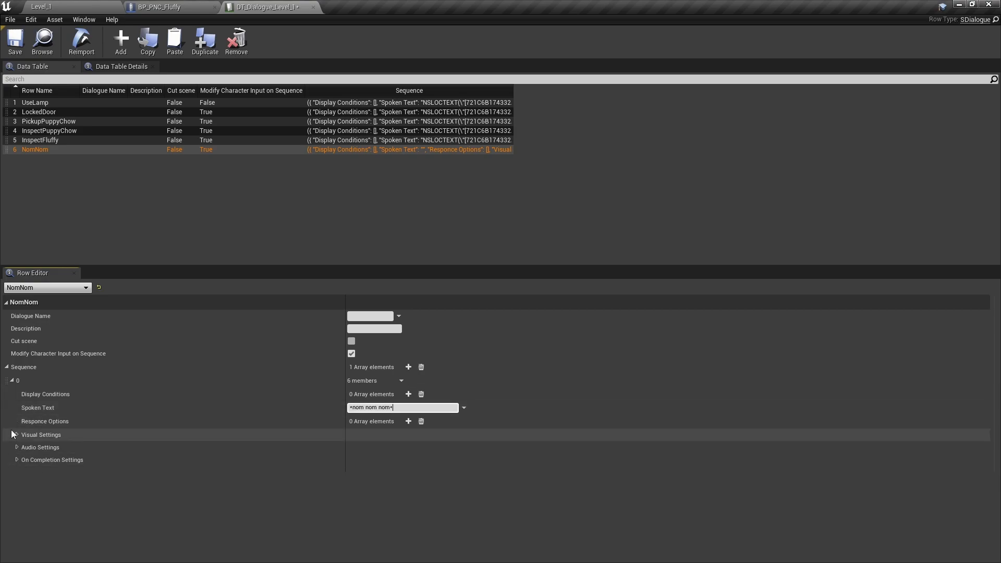
- Add a second Sequence element to the NomNom row and set its Duration Override to 1.0, leaving the Spoken Text empty
left_click(408, 366)
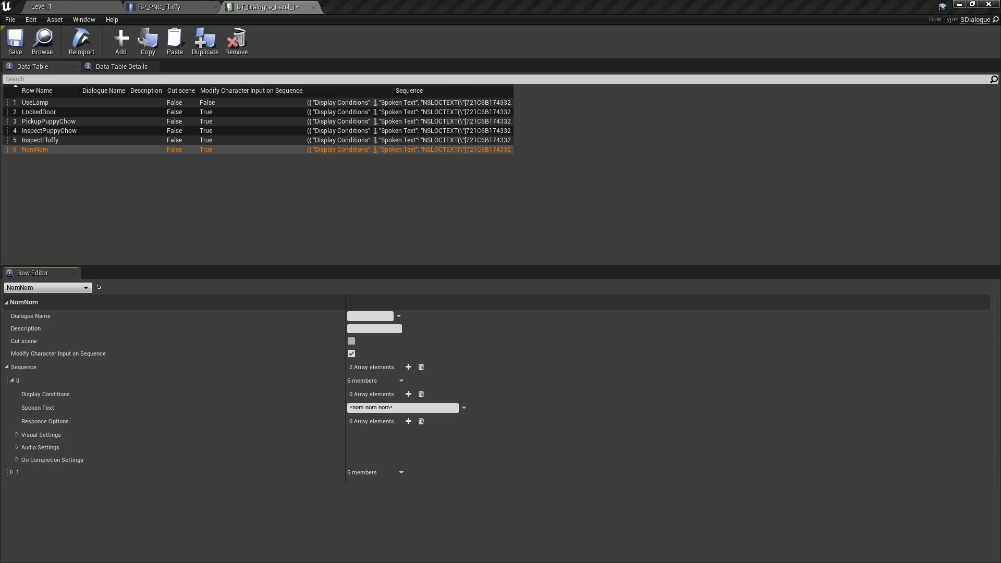
left_click(13, 471)
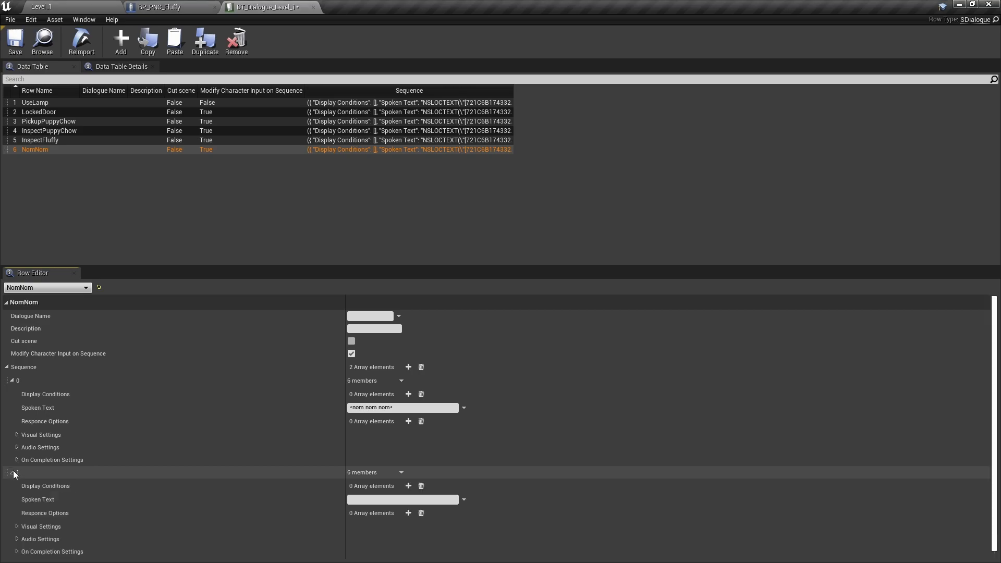
left_click(17, 522)
scroll(238, 483, "down", 3)
left_click(376, 546)
scroll(465, 467, "down", 1)
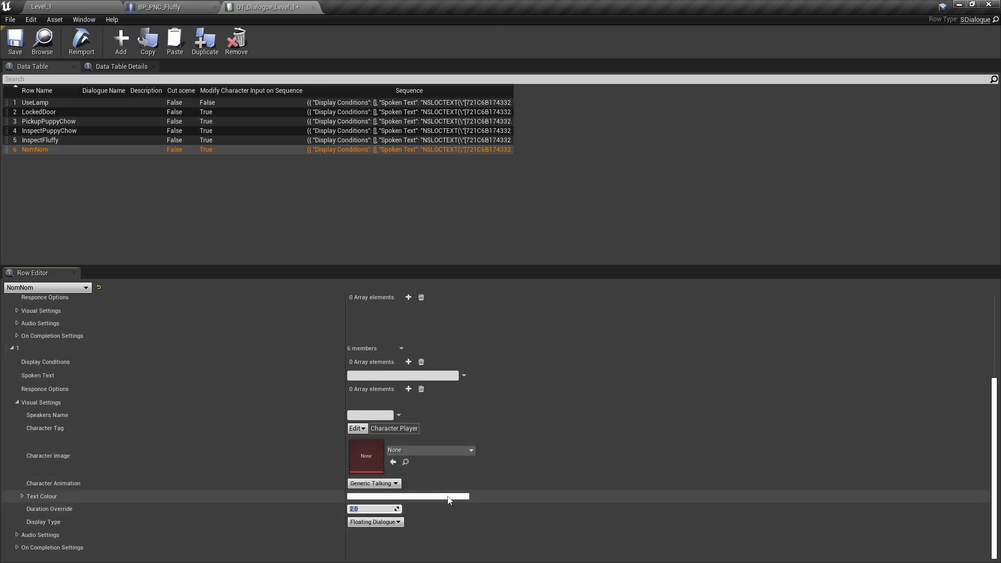
left_click(13, 349)
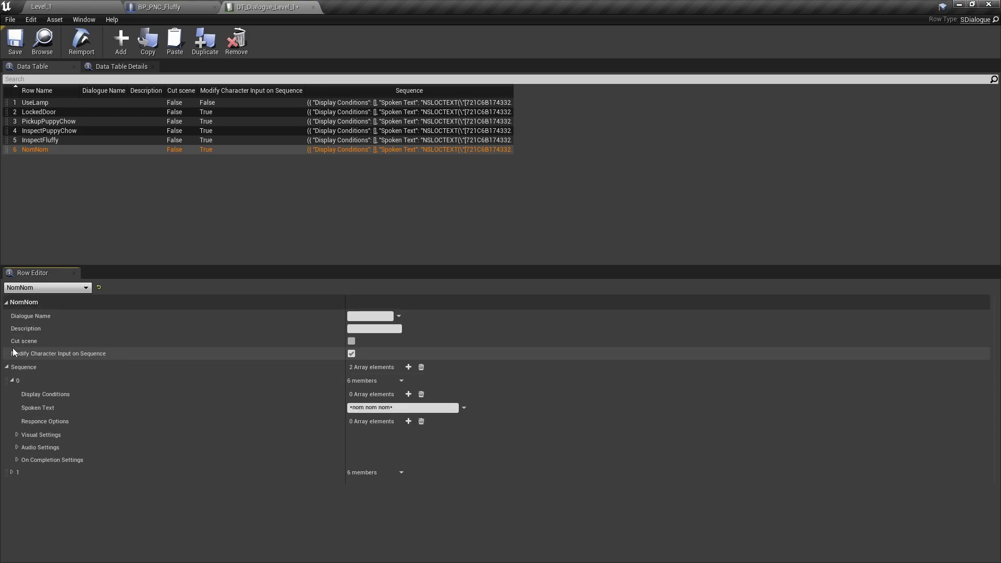
left_click(13, 381)
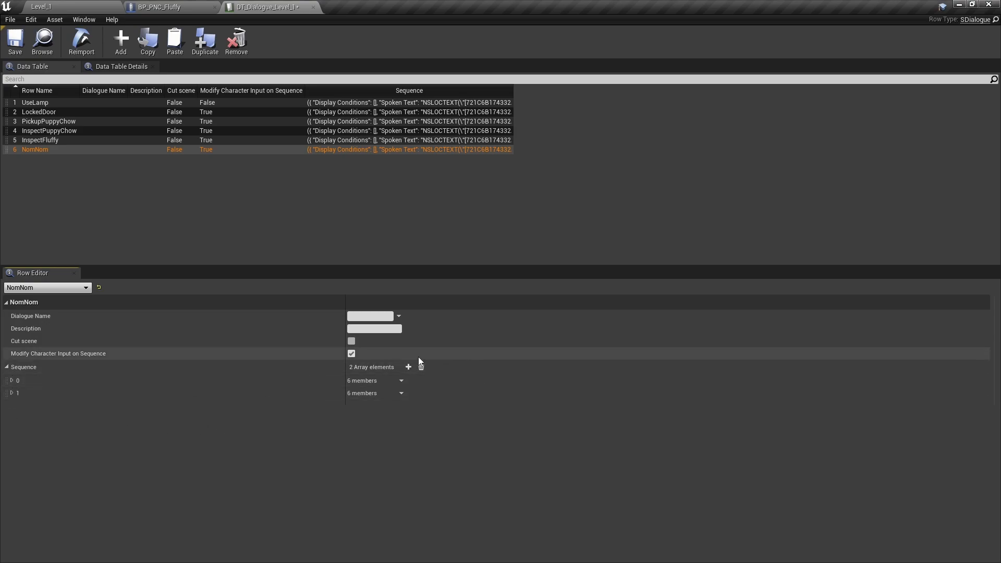
- Add a third Sequence element to NomNom with the Spoken Text "Feel better now"
left_click(409, 367)
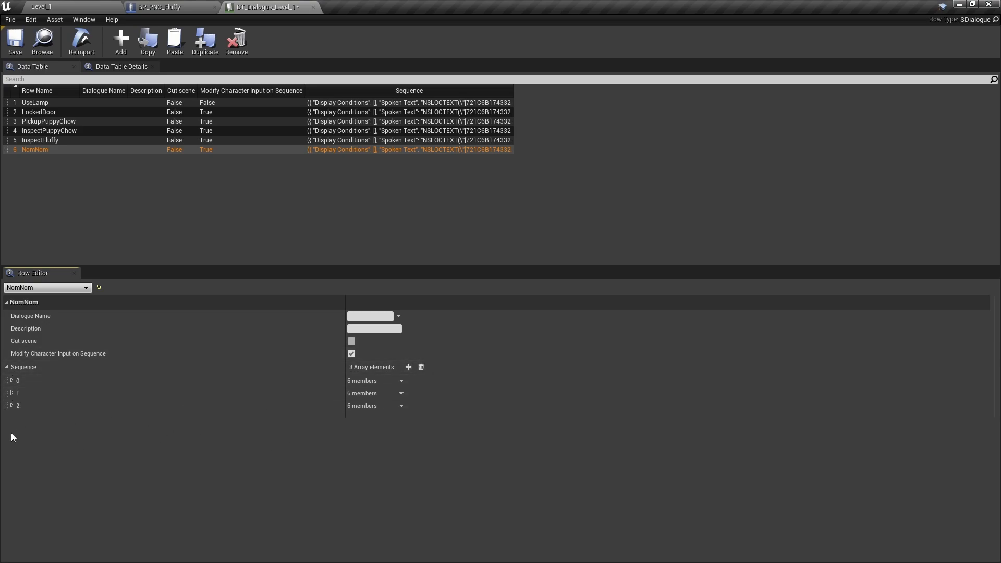
left_click(12, 406)
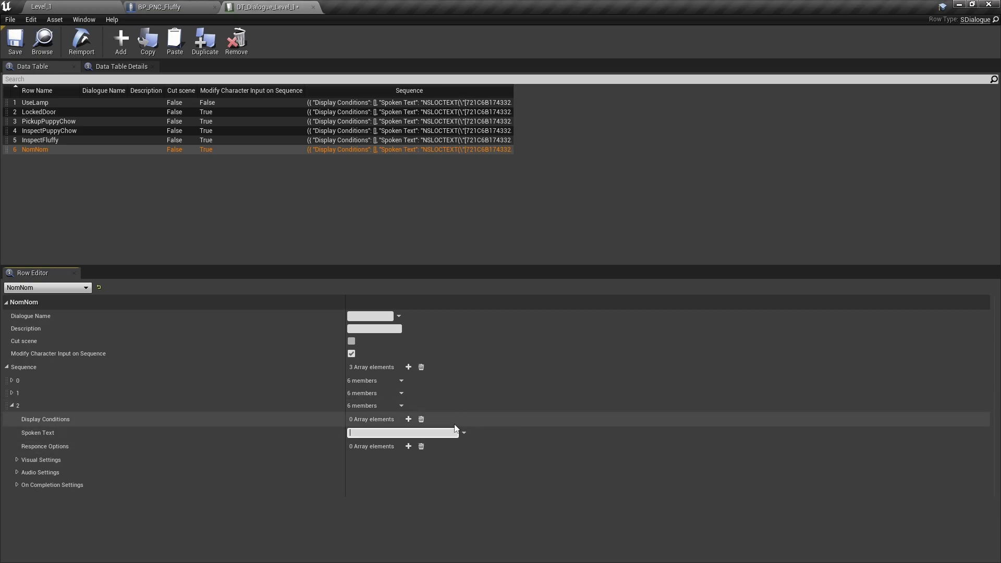
type("eel better now?")
left_click(12, 406)
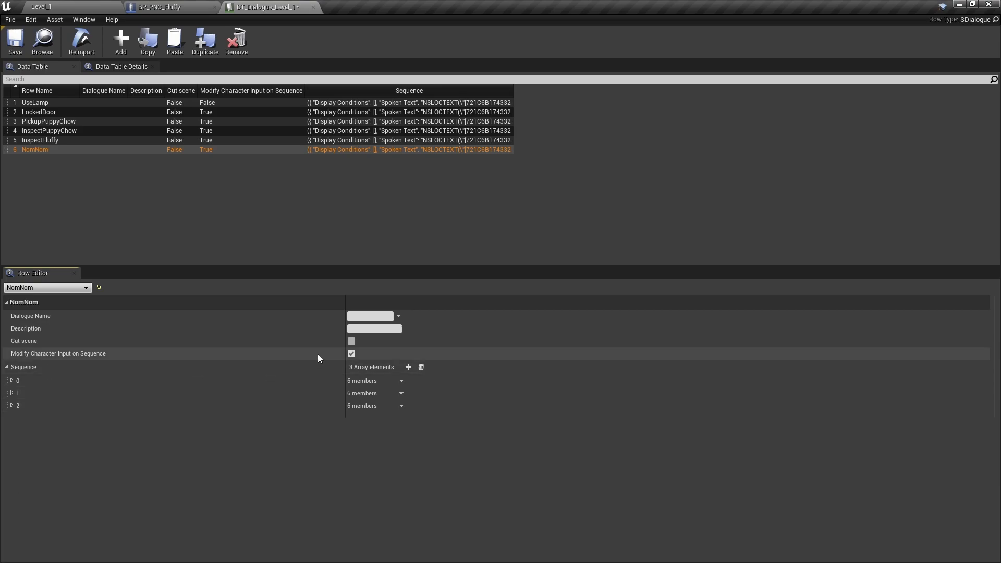
- Add a fourth NomNom Sequence element without Spoken Text and set its Duration Override to 1.0
left_click(408, 367)
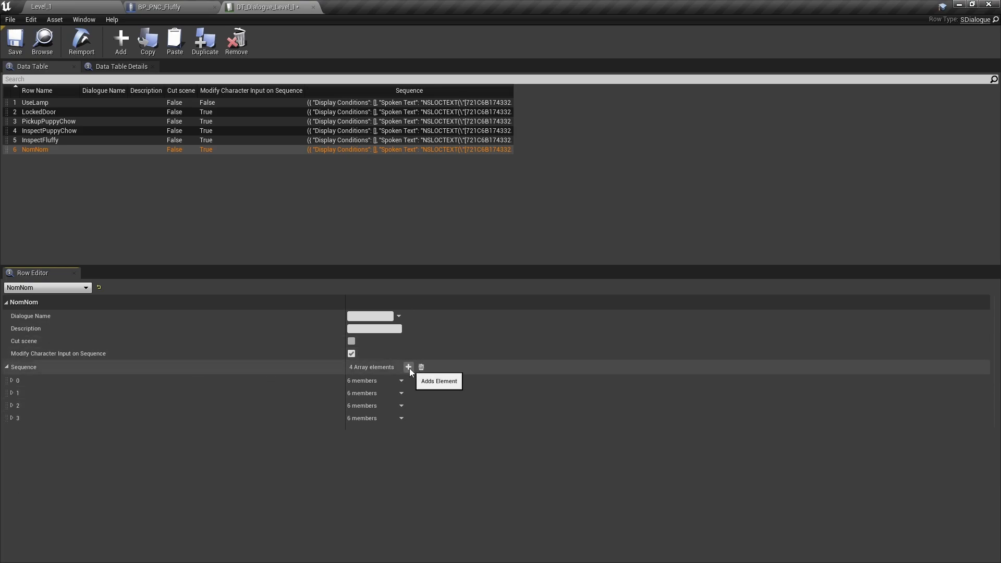
left_click(11, 419)
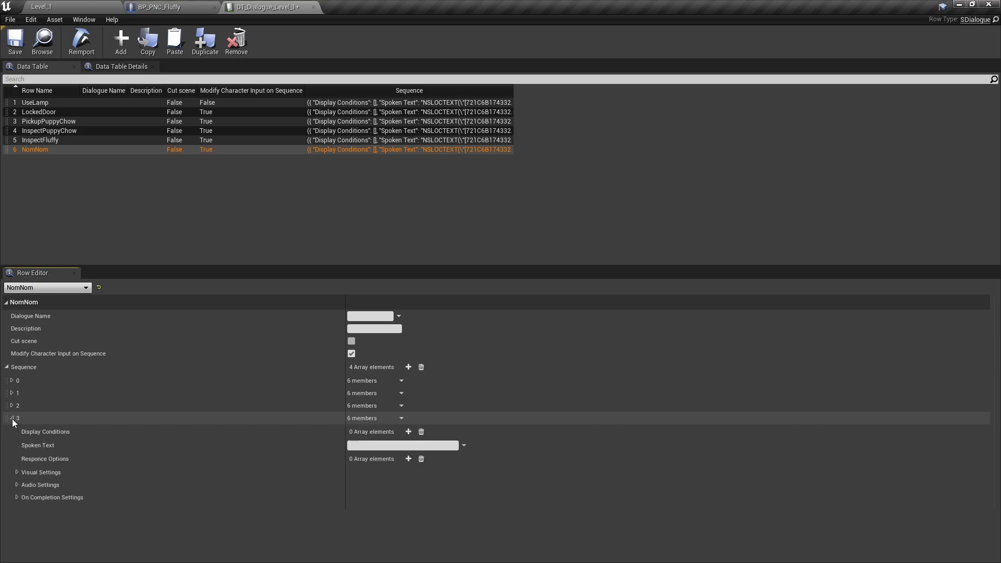
left_click(16, 472)
scroll(412, 516, "down", 2)
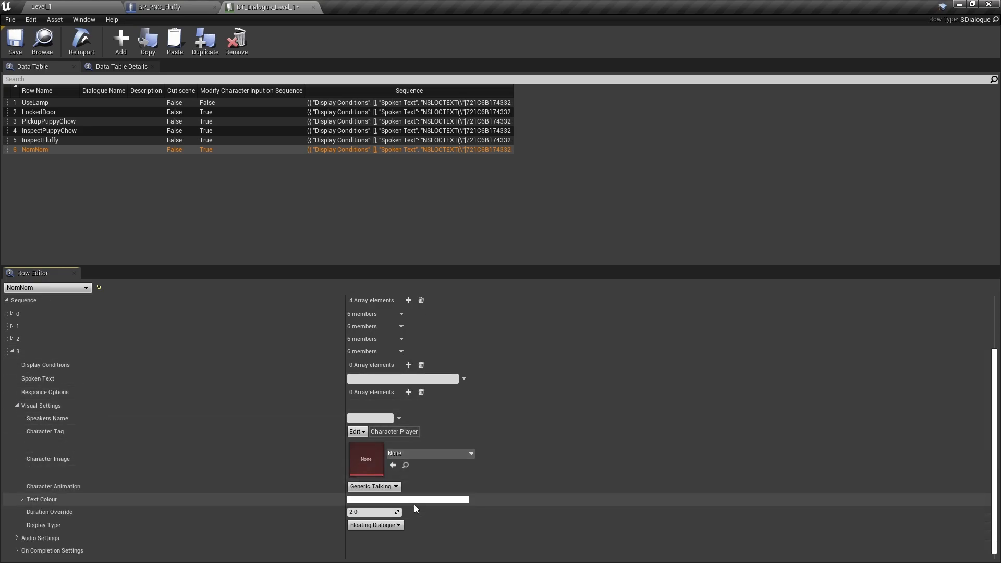
left_click(384, 510)
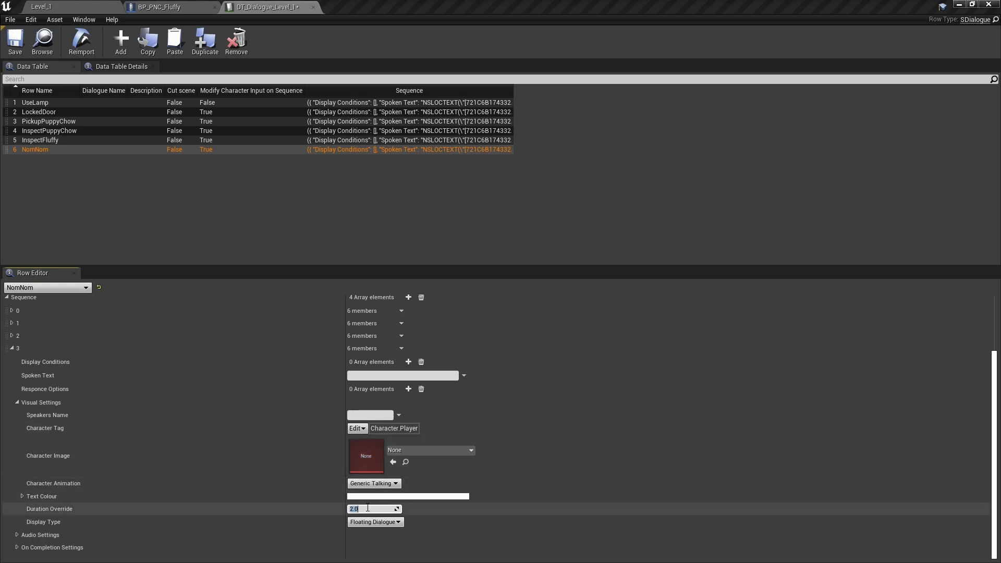
type("1")
key("Return")
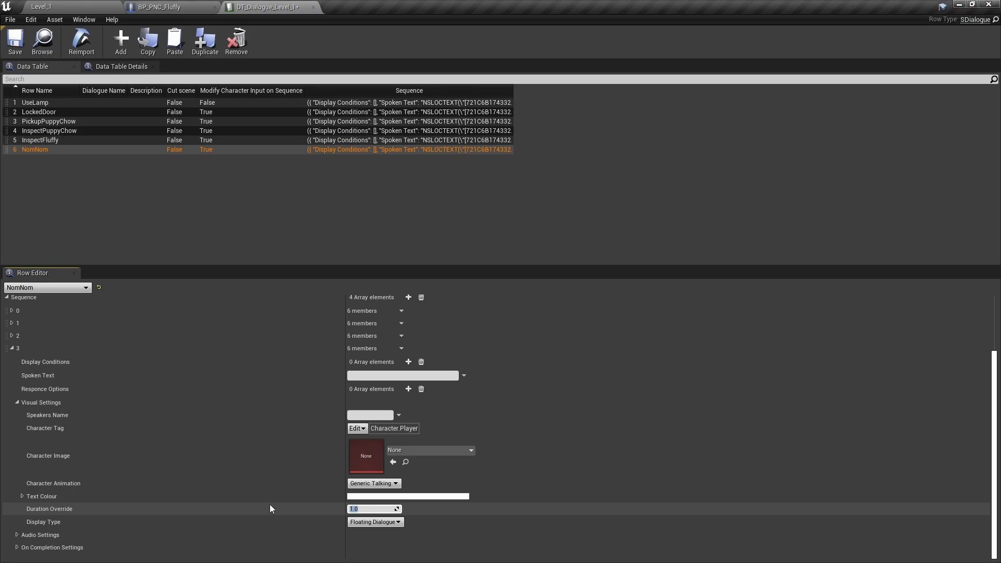
left_click(15, 348)
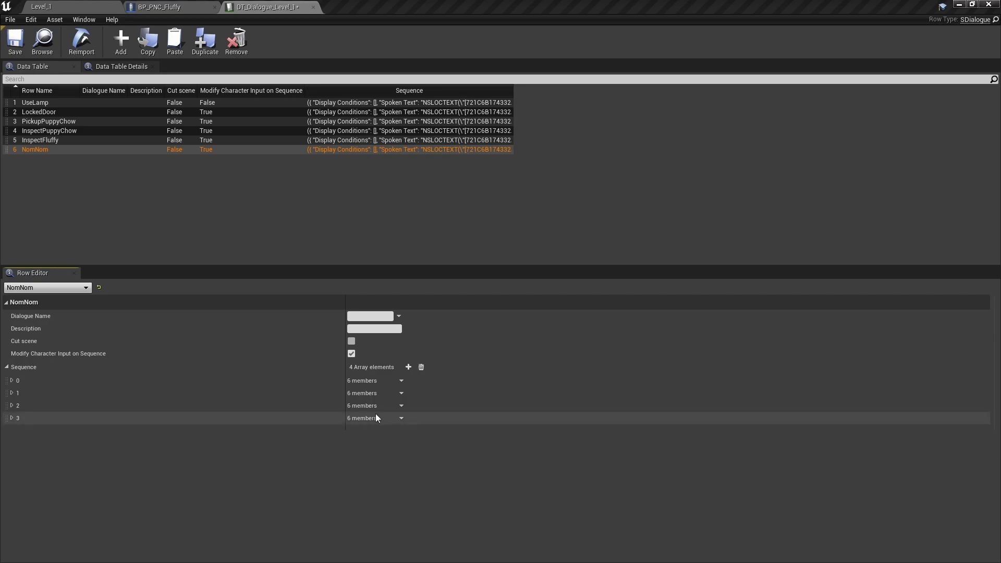
- Add a fifth NomNom Sequence element with Spoken Text "*woof!*" and End Dialogue Sequence enabled, and save the table
left_click(408, 367)
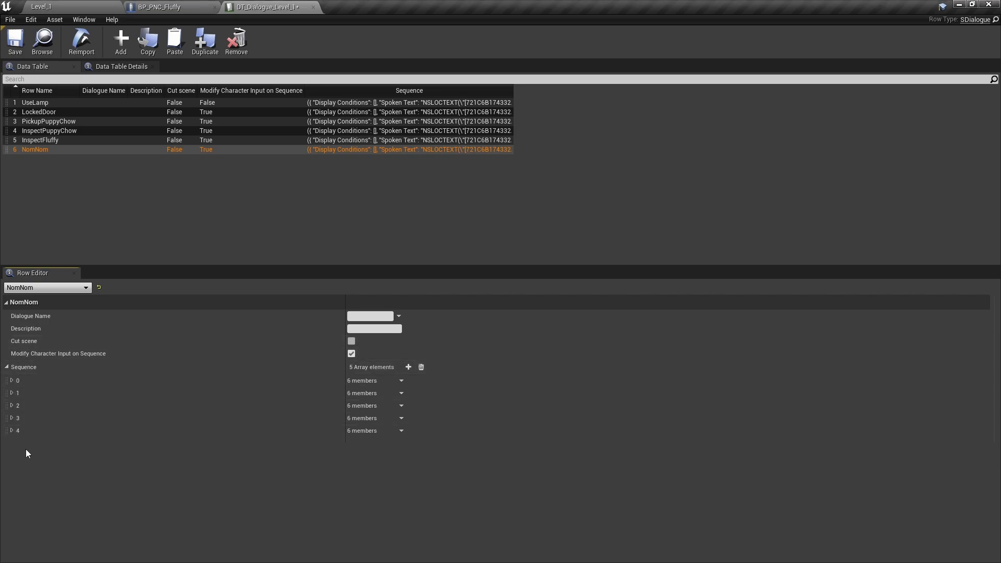
left_click(11, 430)
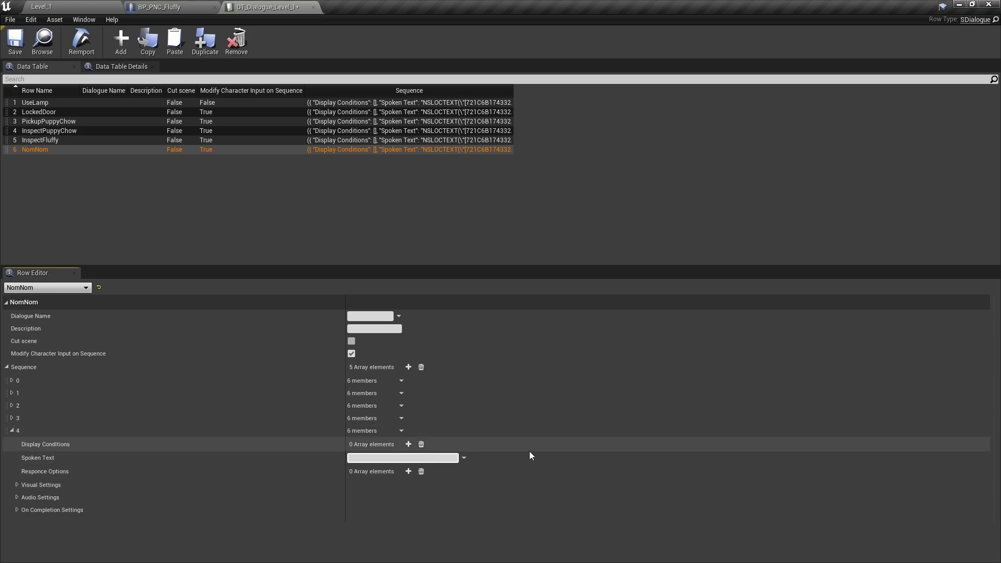
type("woof!*")
left_click(17, 510)
left_click(351, 537)
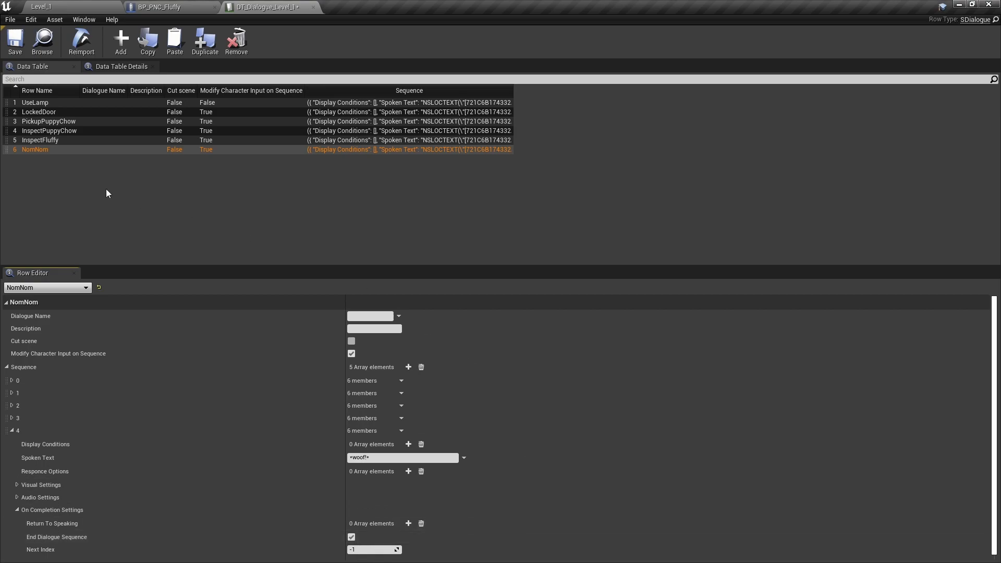
left_click(16, 43)
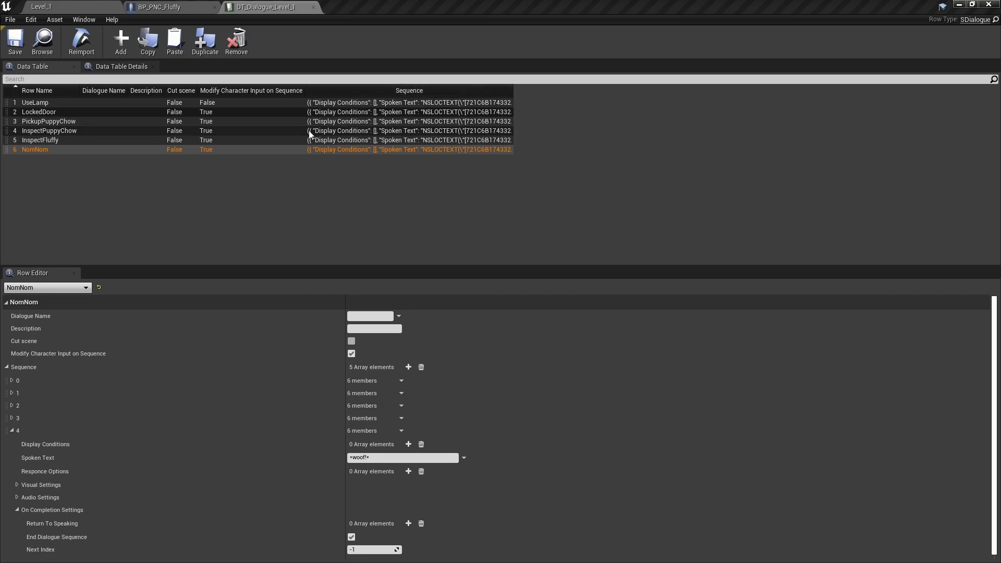
- Add a new row named FedFluffy to the dialogue table
left_click(123, 41)
double_click(29, 158)
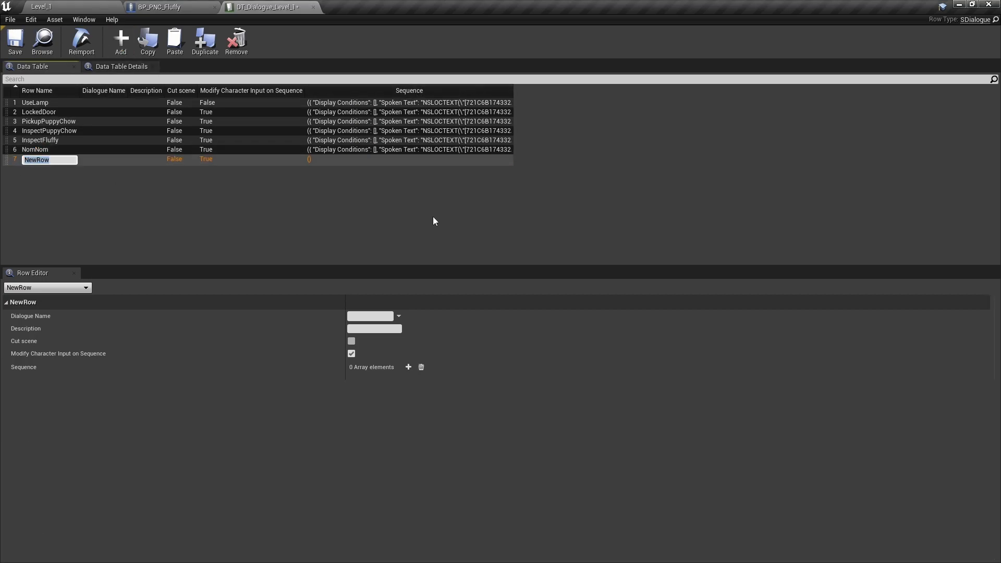
type("FedFluffy")
key("Return")
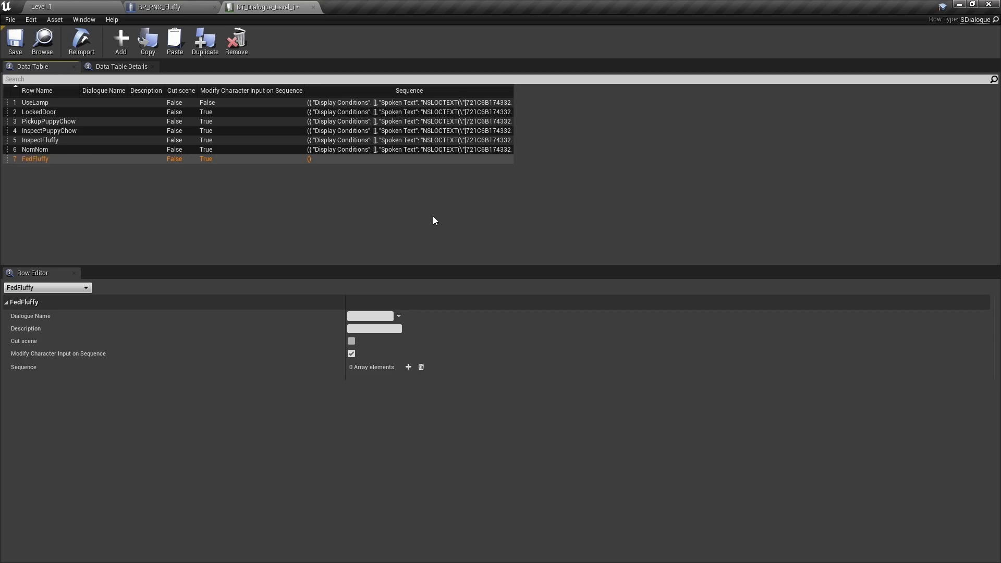
- Give the FedFluffy row one Sequence element with the Spoken Text "Whelp, I should go to the store now."
left_click(408, 367)
left_click(11, 380)
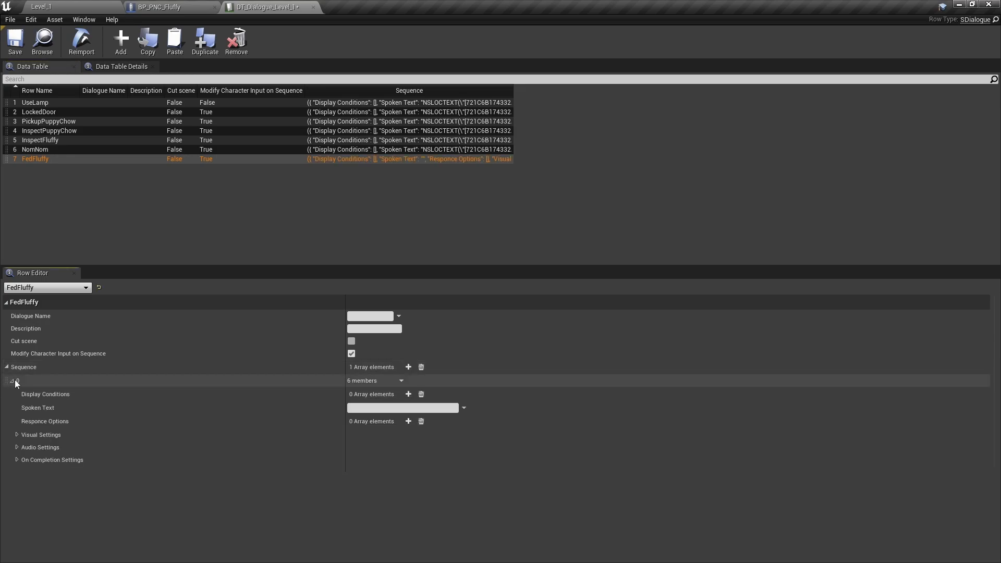
left_click(392, 407)
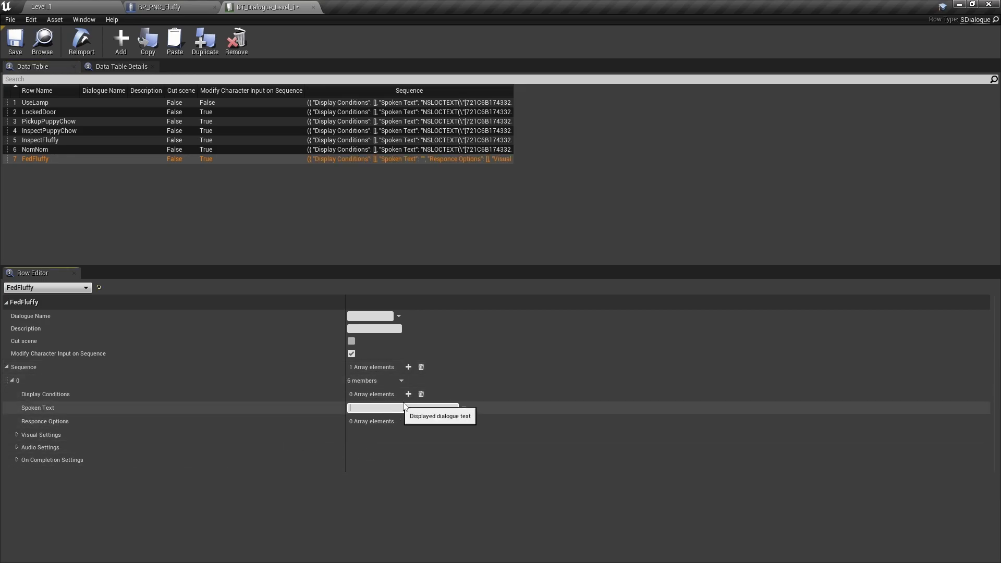
type("Whelp")
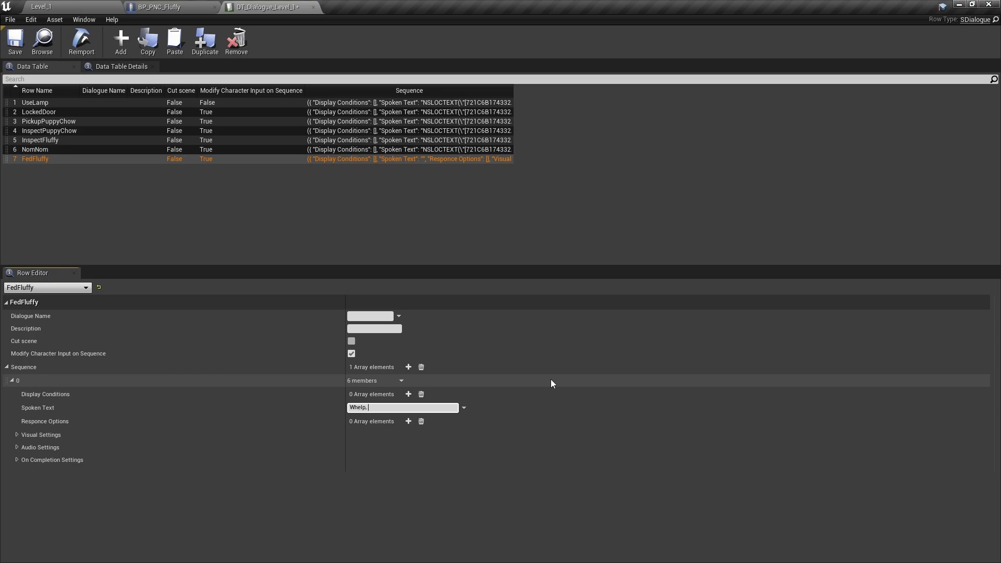
type(", I should go to the store o now")
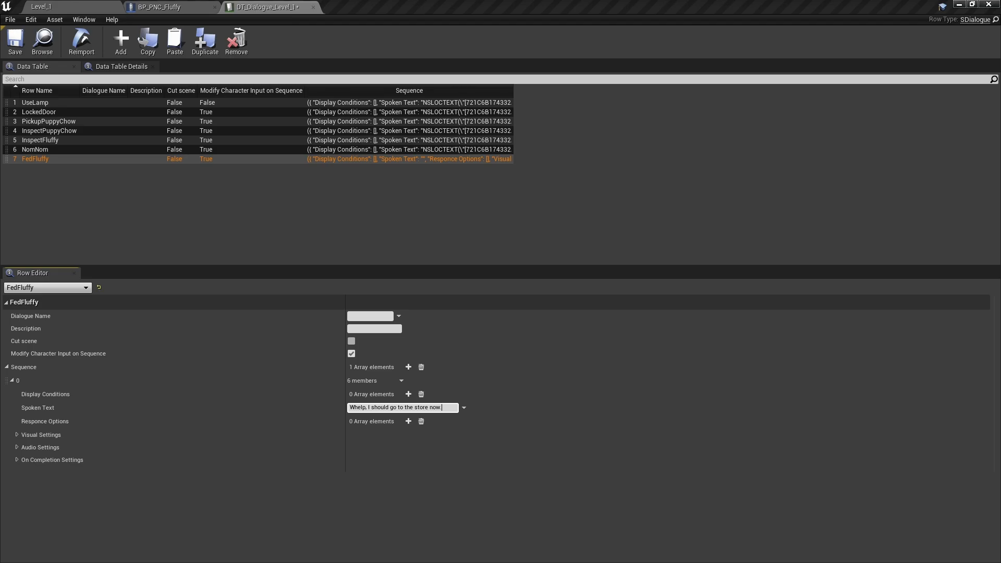
- Return to the Level_1 editor and save all modified content, including DT_Dialogue_Level_1
left_click(86, 5)
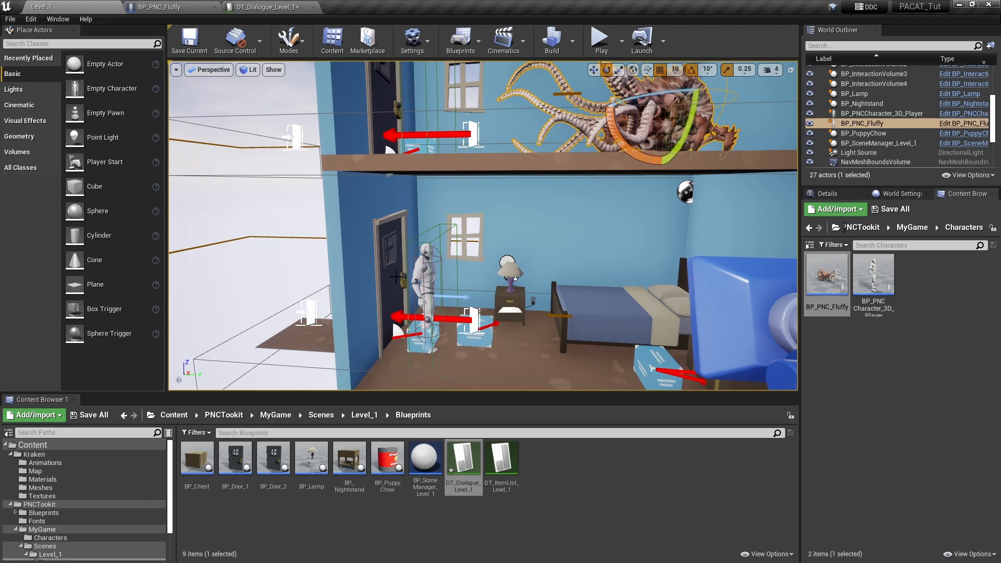
mouse_move(557, 332)
right_mouse_down()
mouse_move(609, 363)
mouse_move(563, 341)
right_mouse_up()
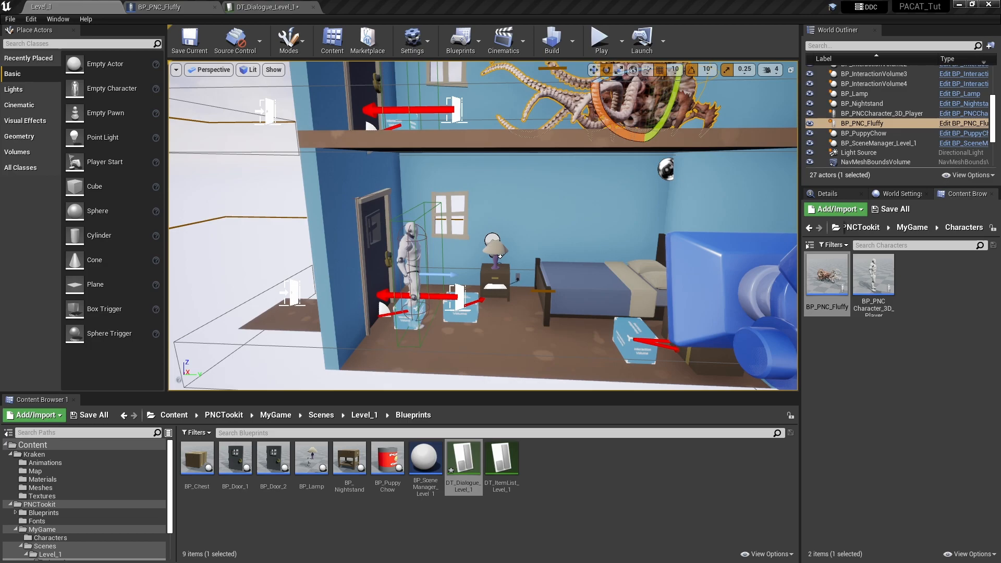
left_click(615, 478)
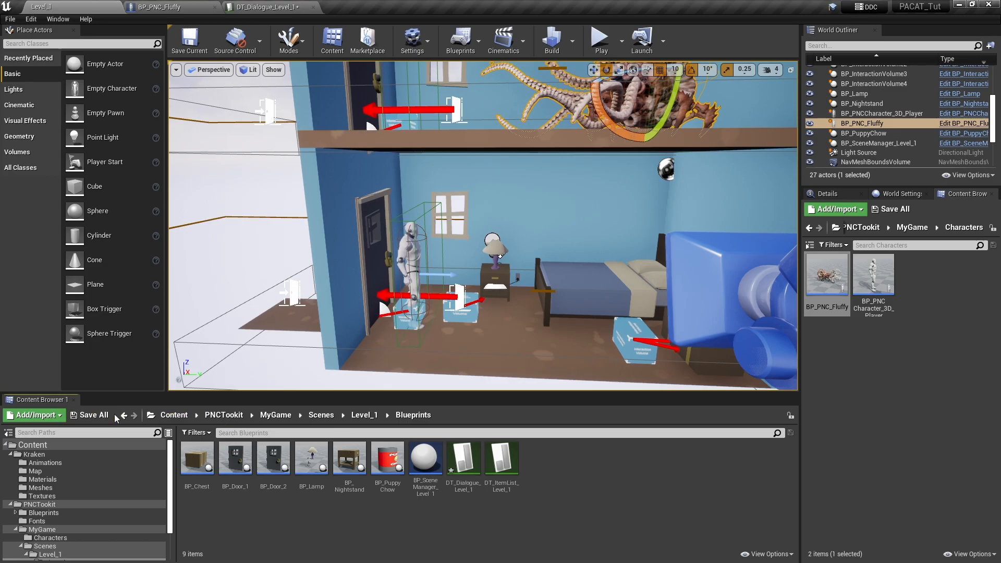
key("ctrl+shift+s")
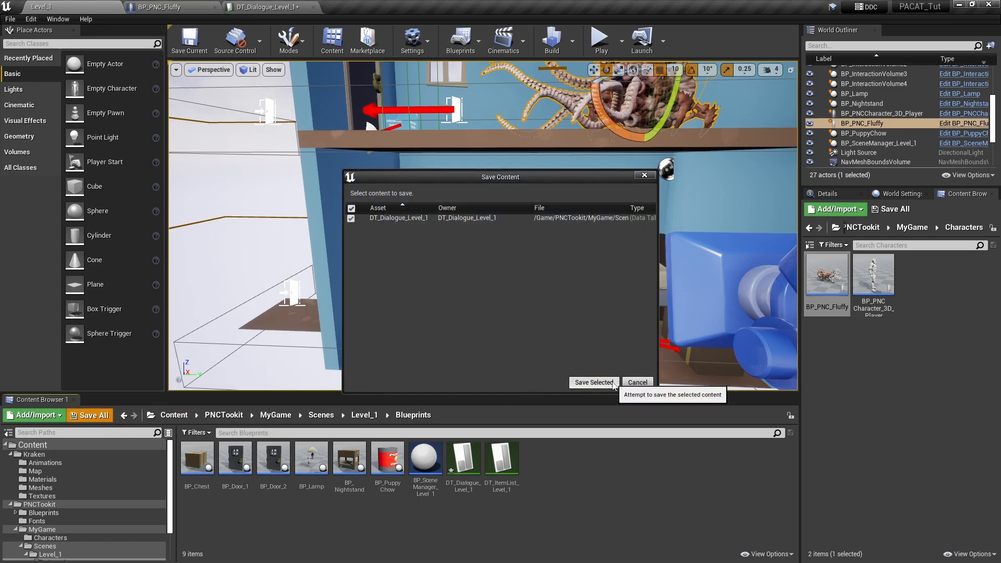
left_click(604, 382)
key("f")
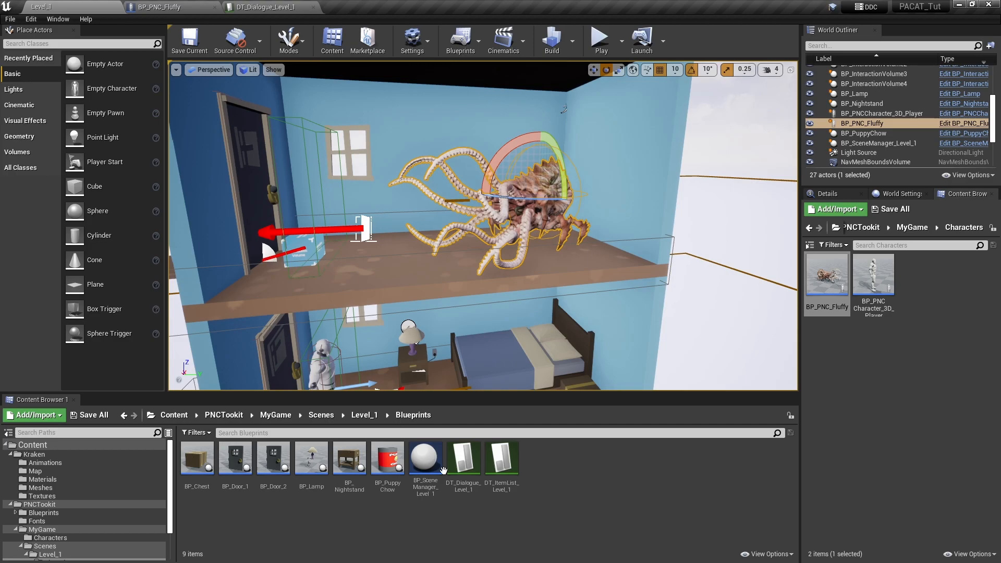
mouse_move(552, 280)
right_mouse_down()
mouse_move(551, 311)
mouse_move(552, 270)
right_mouse_up()
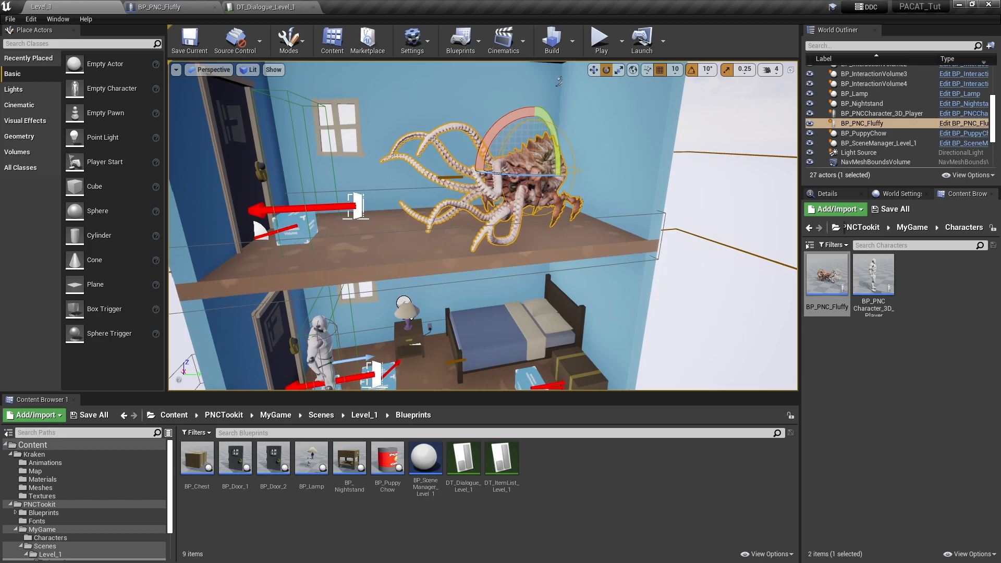
left_click(249, 9)
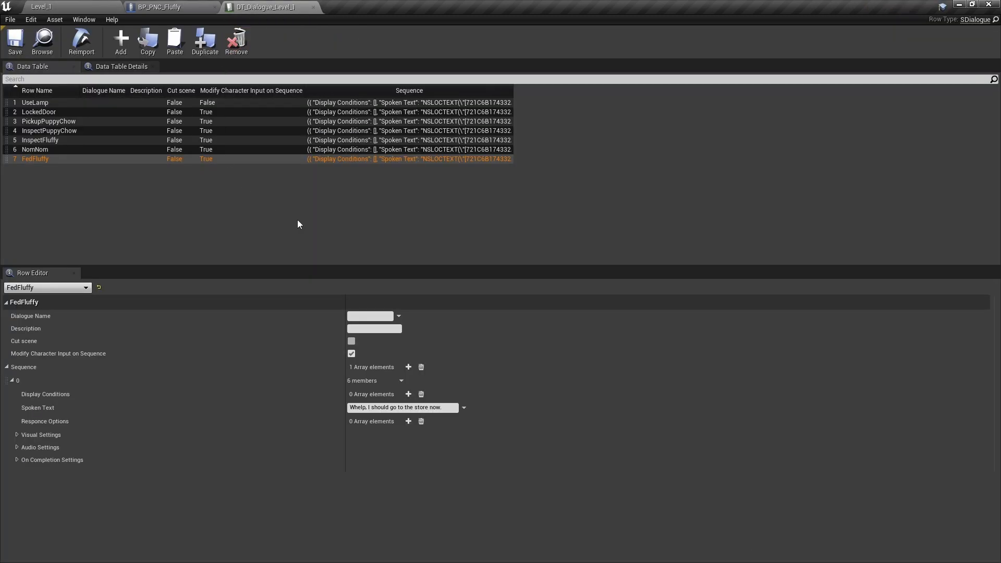
left_click(173, 12)
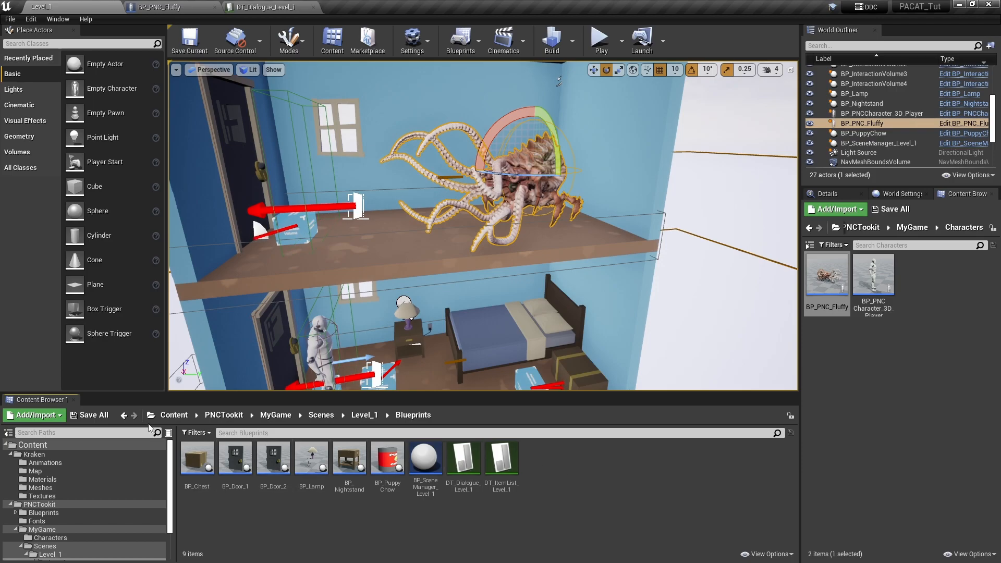
right_click_drag(580, 306, 575, 347)
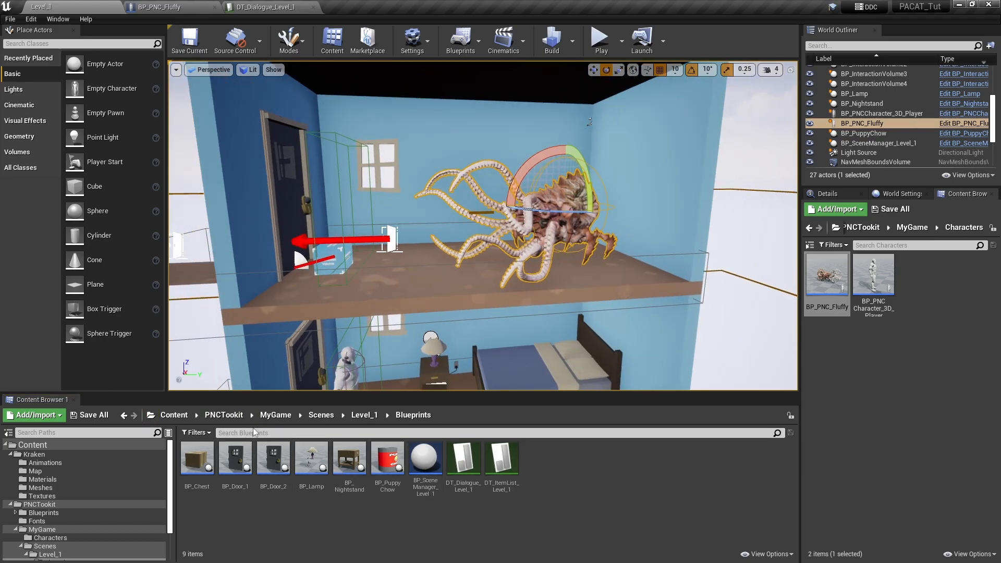
- Search the PNCTookit folder for "tag" and open the DT_GameplayTags data table
left_click(219, 417)
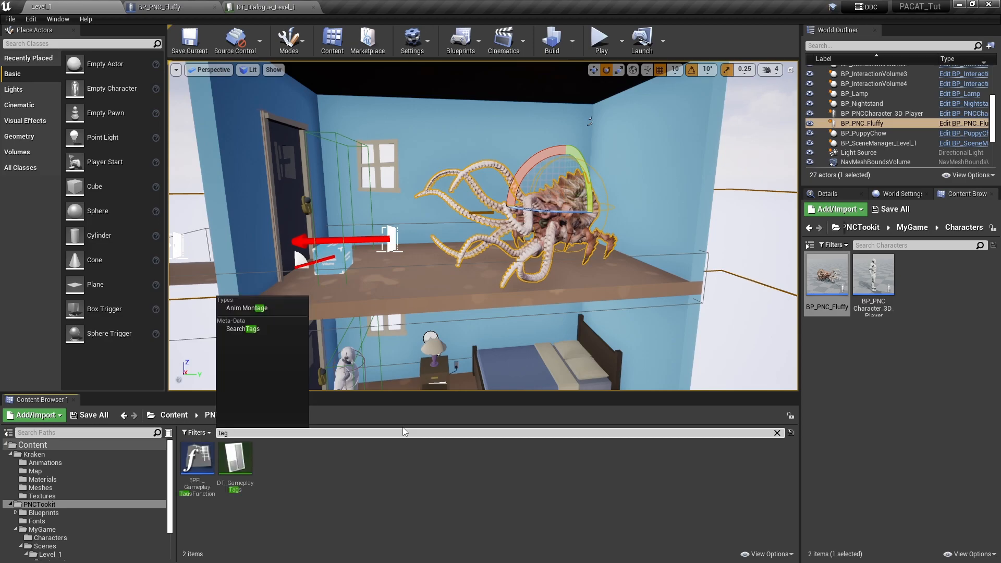
left_click(361, 505)
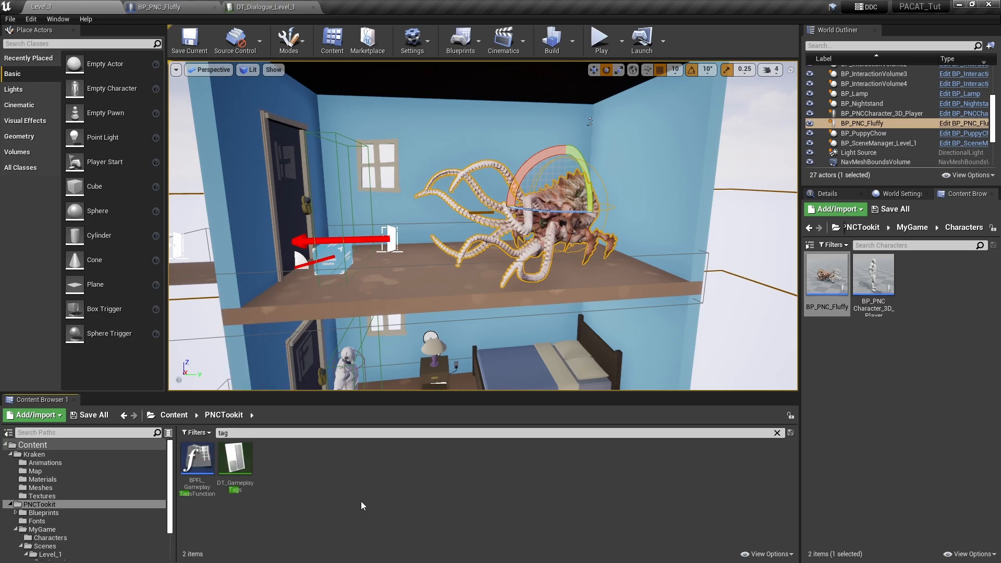
double_click(235, 469)
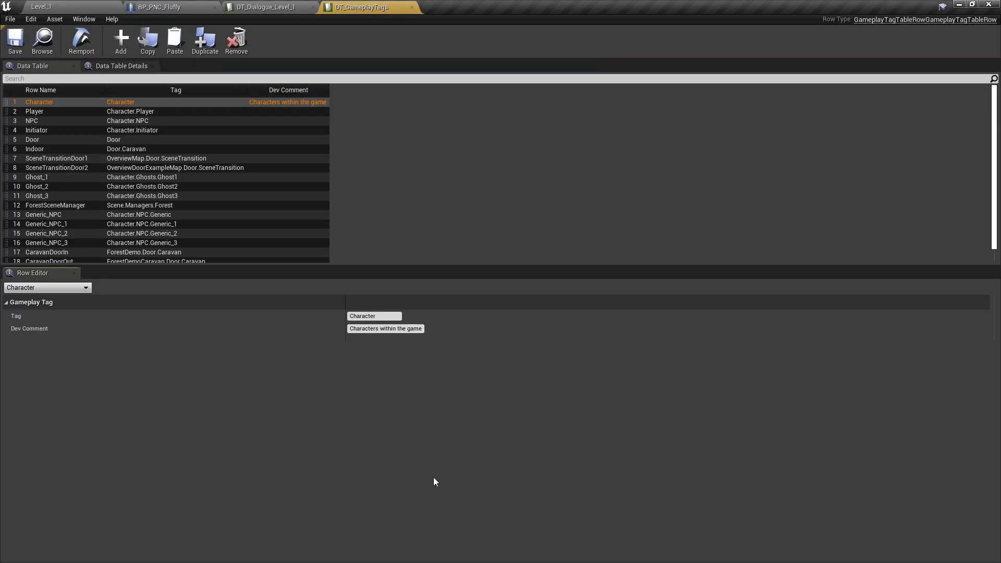
- Float the DT_GameplayTags table in its own window over the BP_PNC_Fluffy editor and enlarge it to show all tag rows
left_click_drag(360, 7, 520, 77)
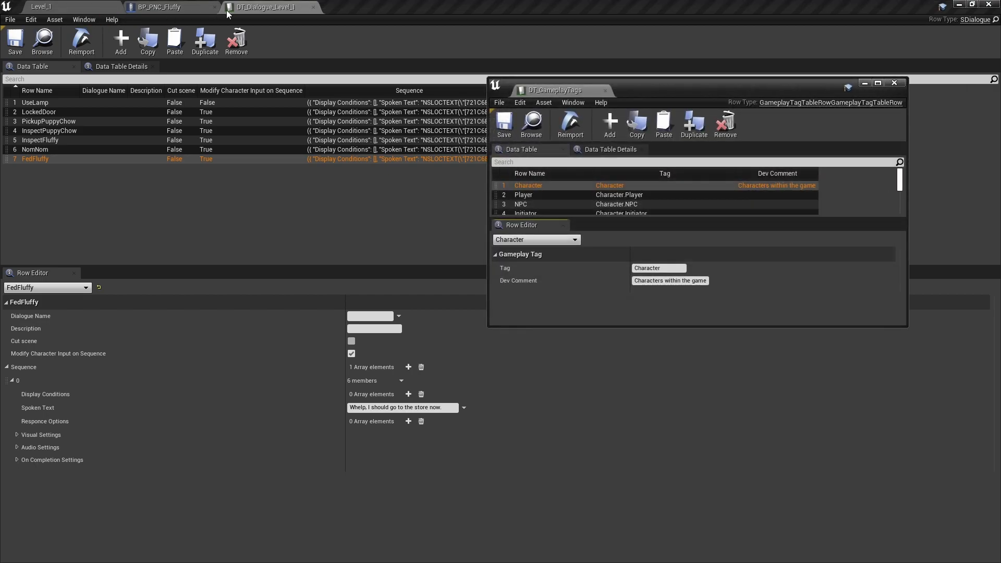
left_click(173, 11)
left_click_drag(716, 92, 773, 90)
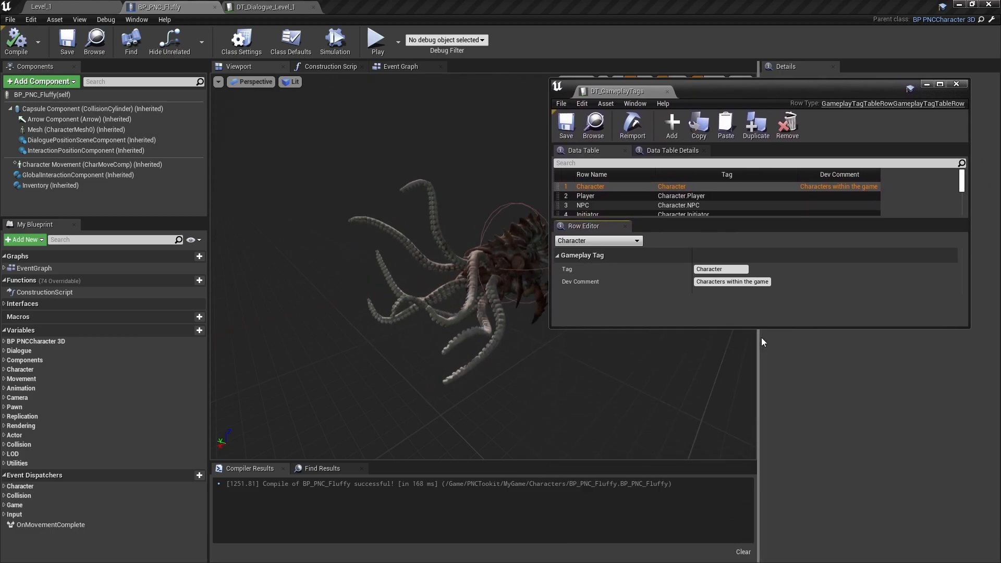
left_click_drag(775, 328, 805, 539)
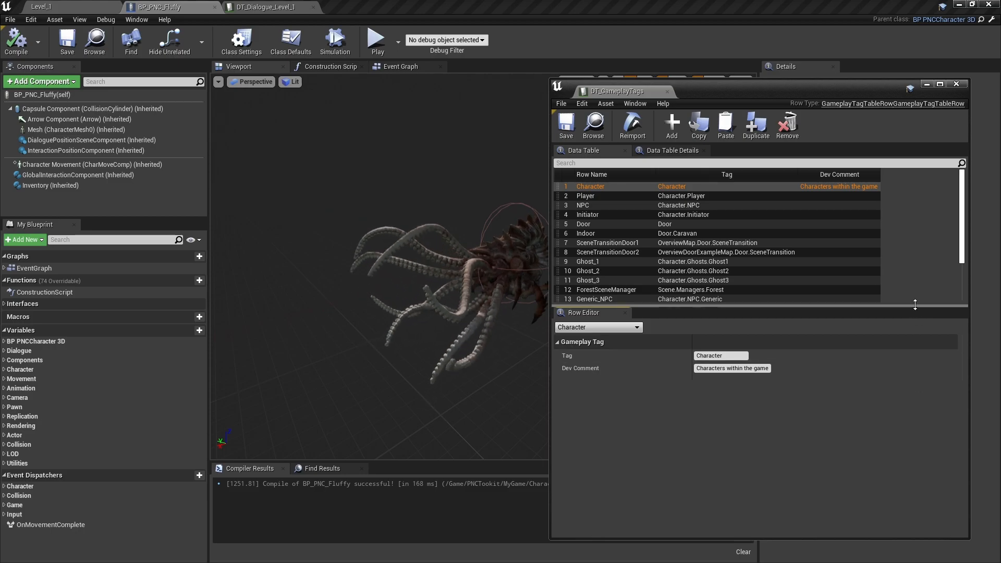
left_click_drag(851, 306, 850, 379)
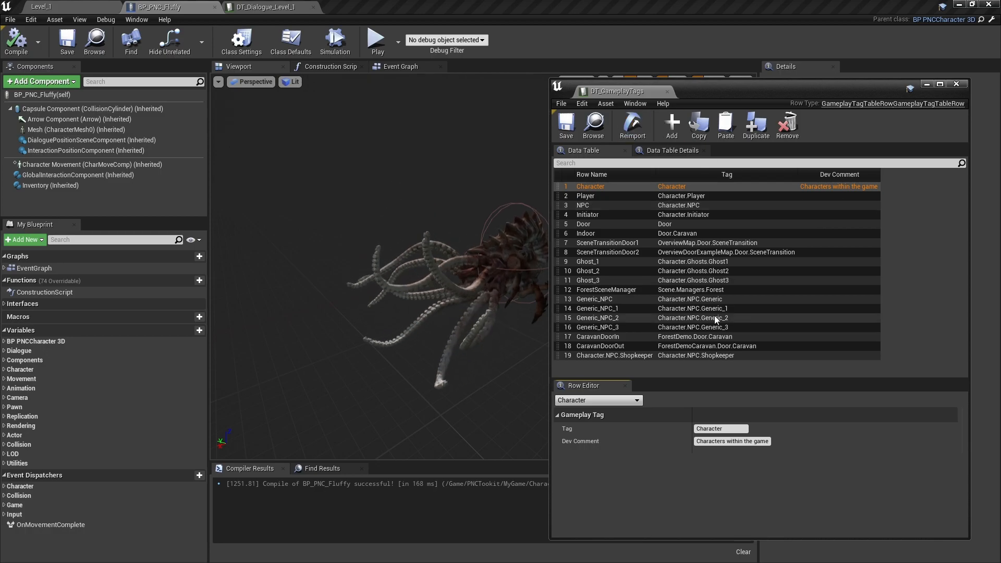
- Add a new row named Fluffy to the gameplay tags table
left_click(671, 125)
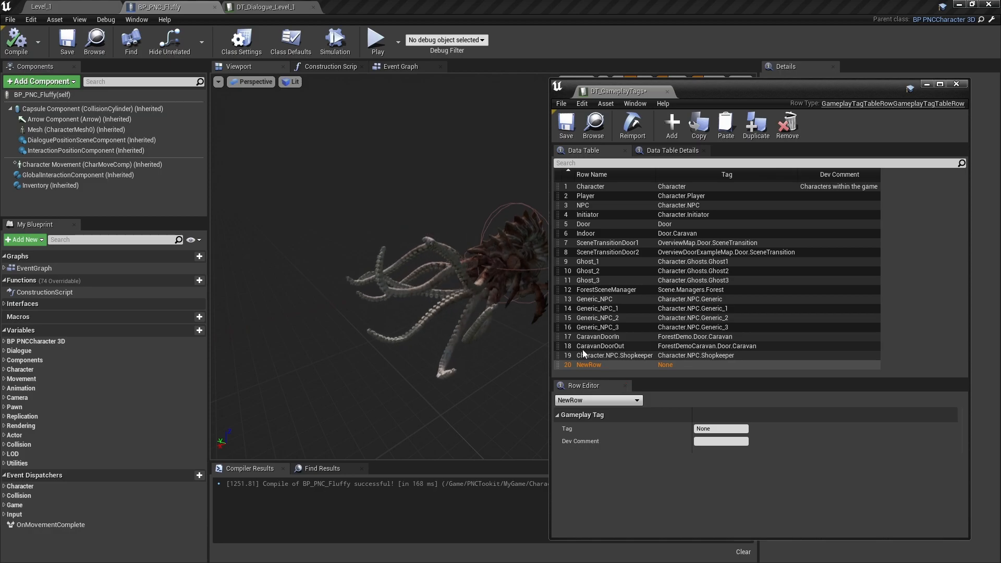
double_click(593, 365)
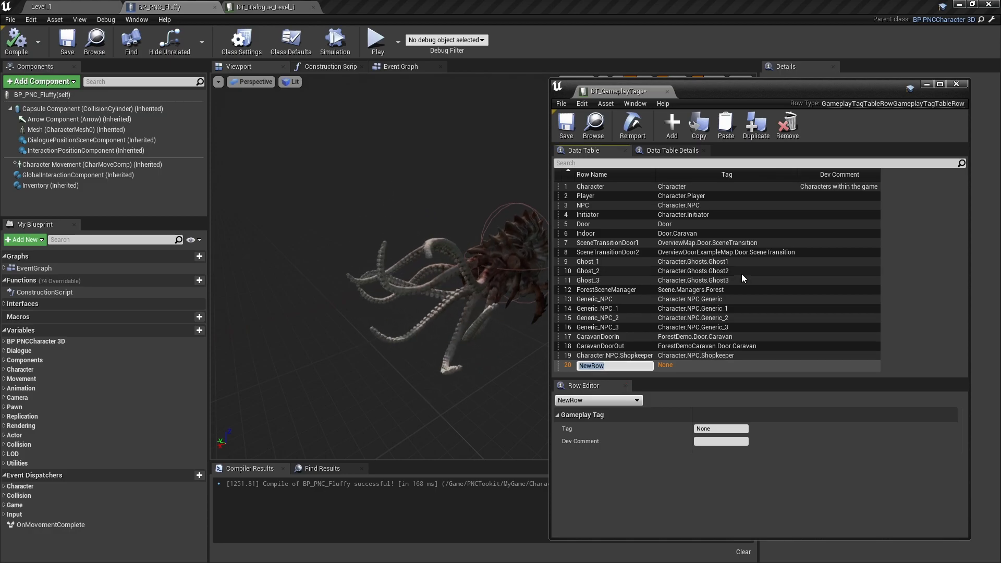
type("Fluffly")
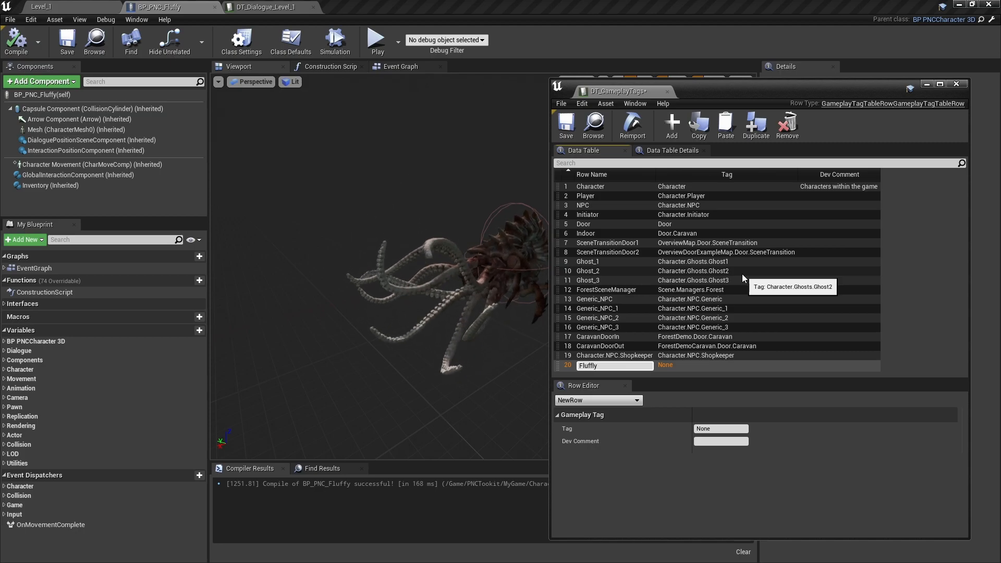
key("Return")
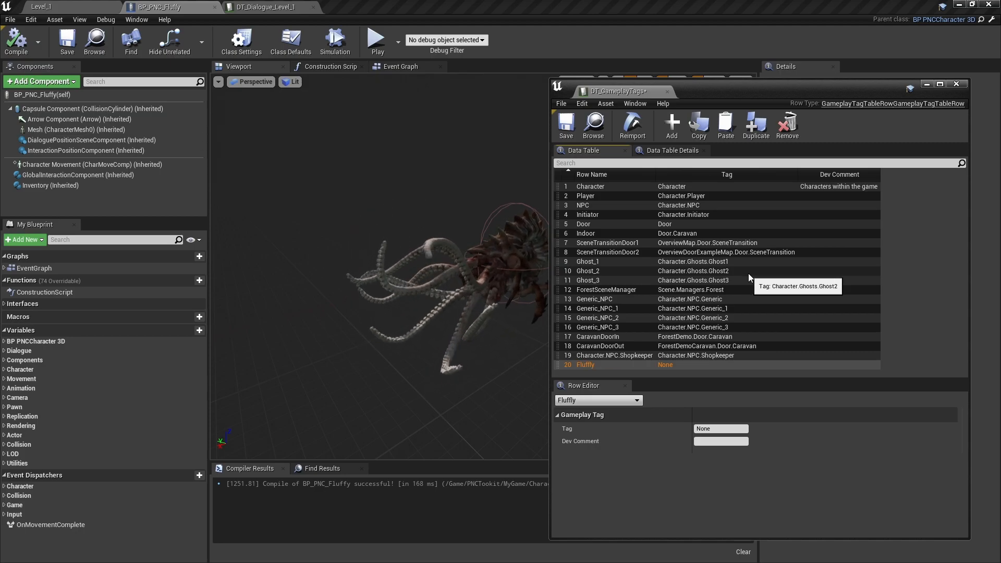
double_click(593, 365)
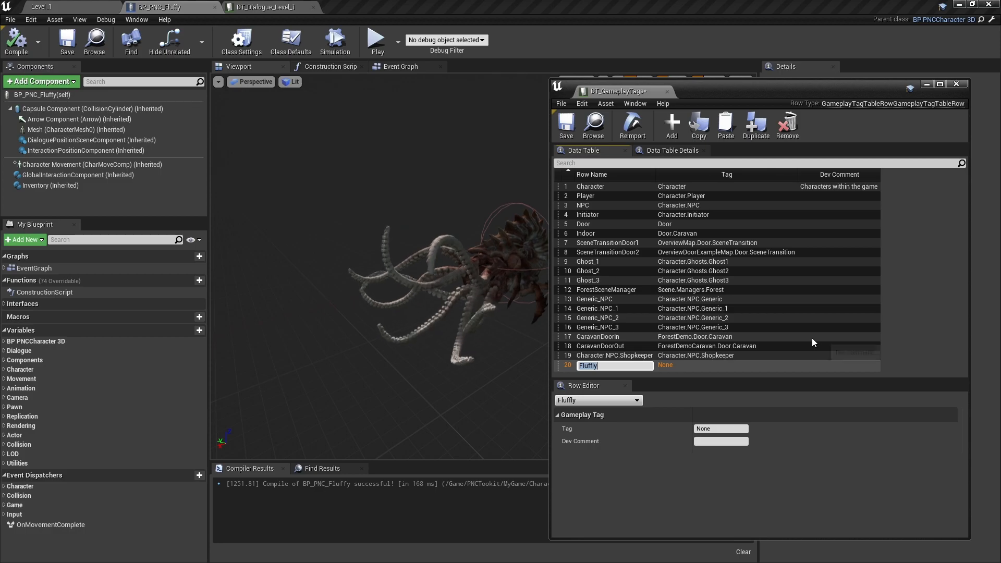
type("Fluff")
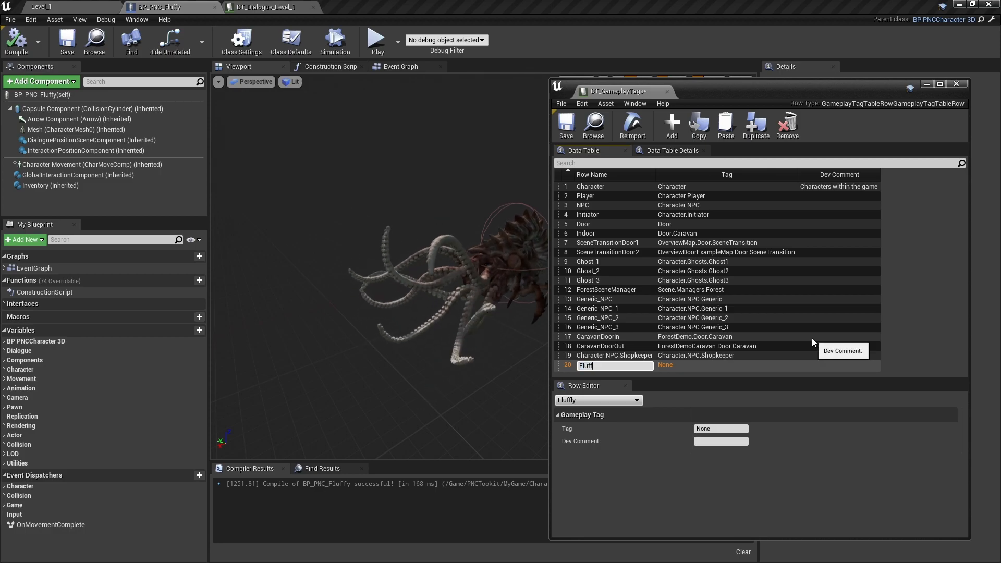
type("y")
key("Return")
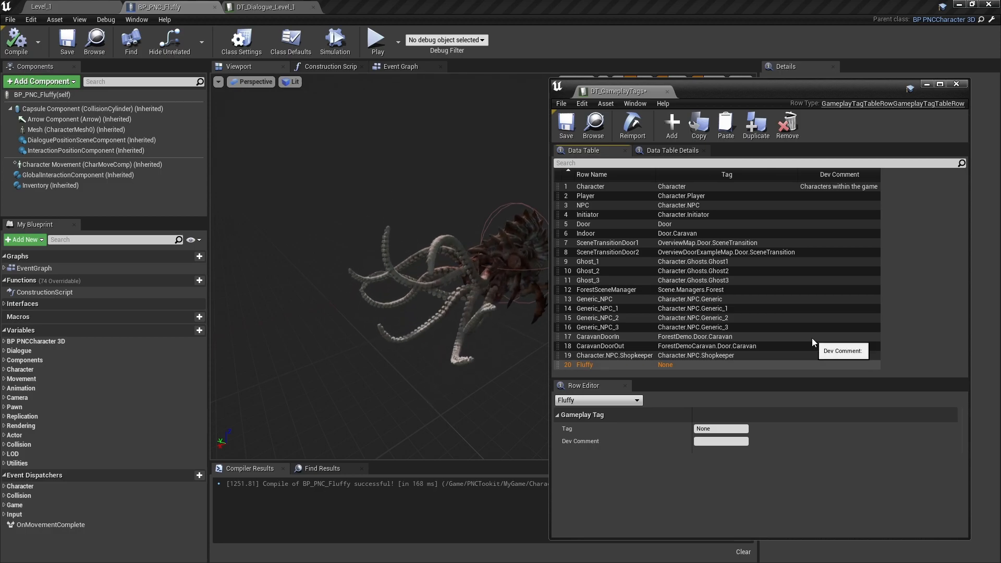
- Set the Fluffy row's Tag to Character.NPC.Fluffy and save the gameplay tags table
left_click(725, 429)
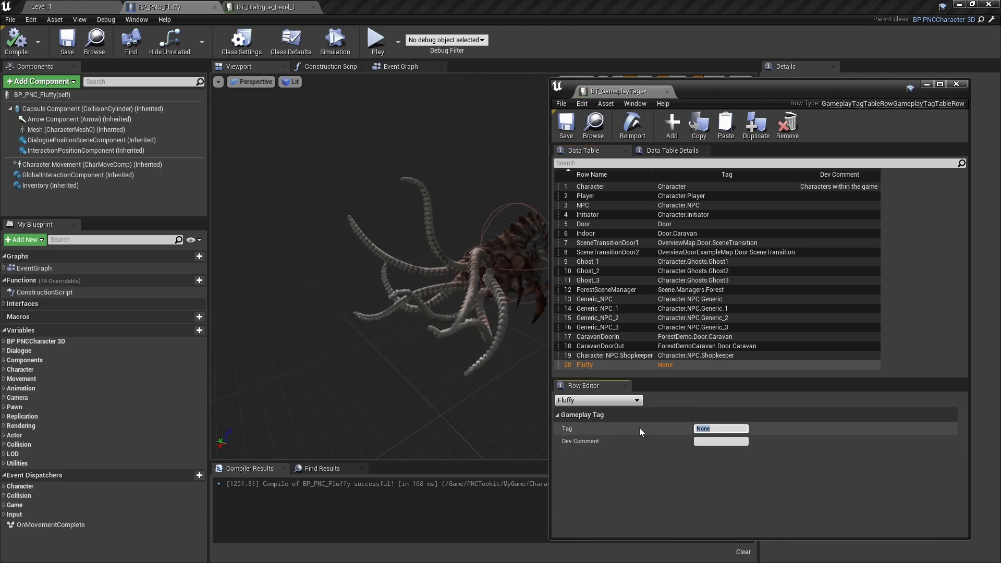
type("Character.NPC.Fluffy")
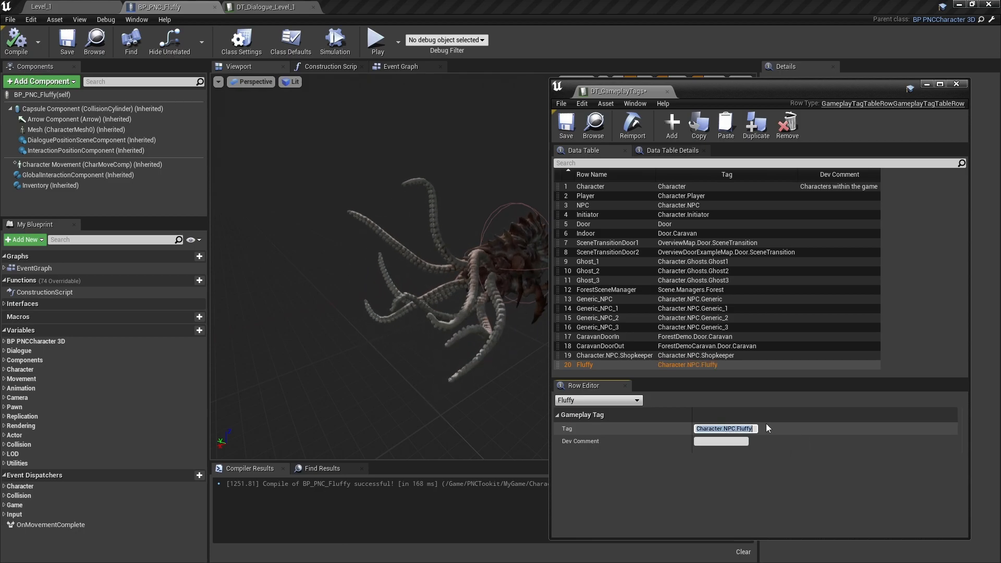
left_click(568, 127)
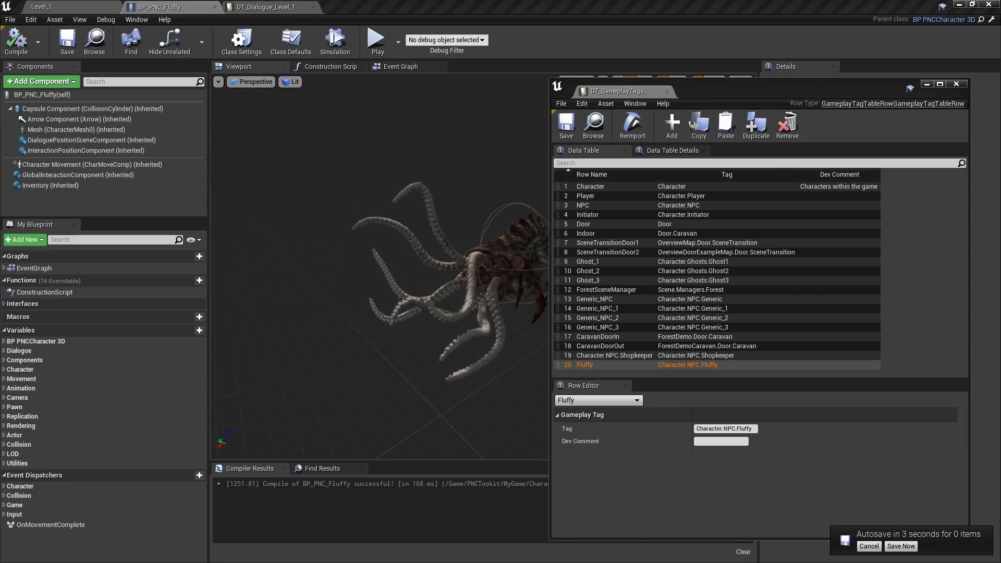
- Open the InspectFluffy row in DT_Dialogue_Level_1 and move the gameplay tags window out of the way
left_click_drag(687, 94, 577, 81)
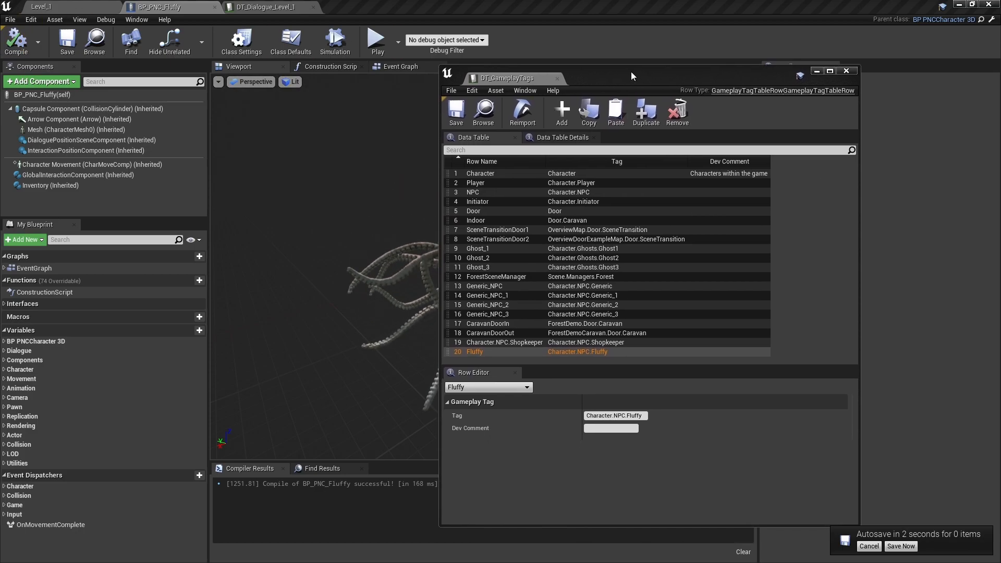
left_click(267, 7)
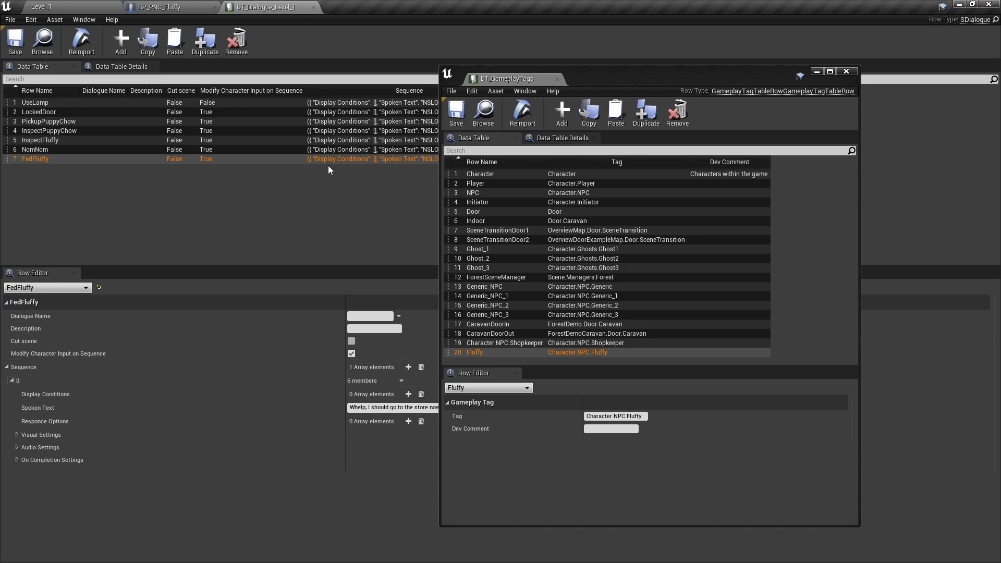
left_click(42, 140)
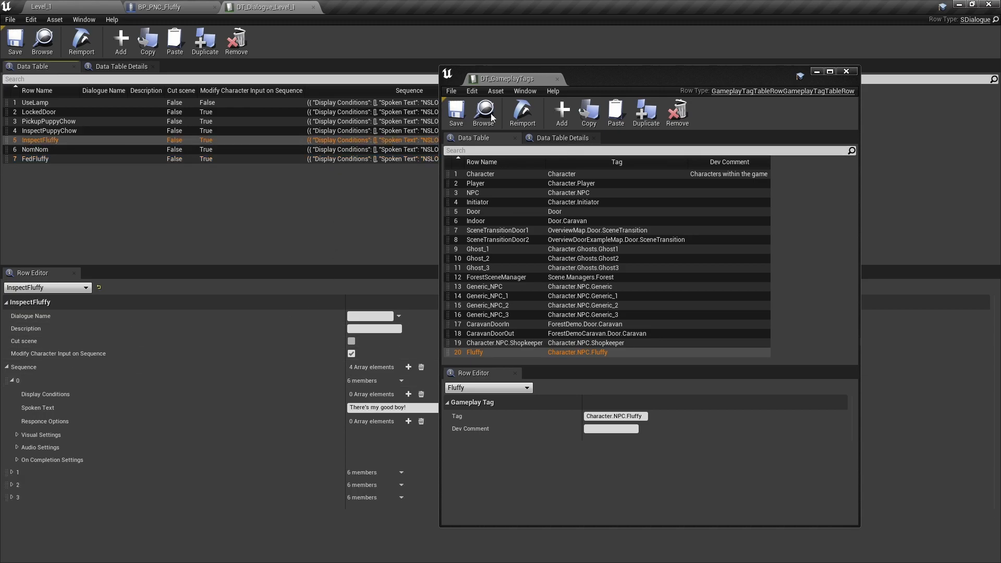
left_click_drag(614, 82, 1000, 95)
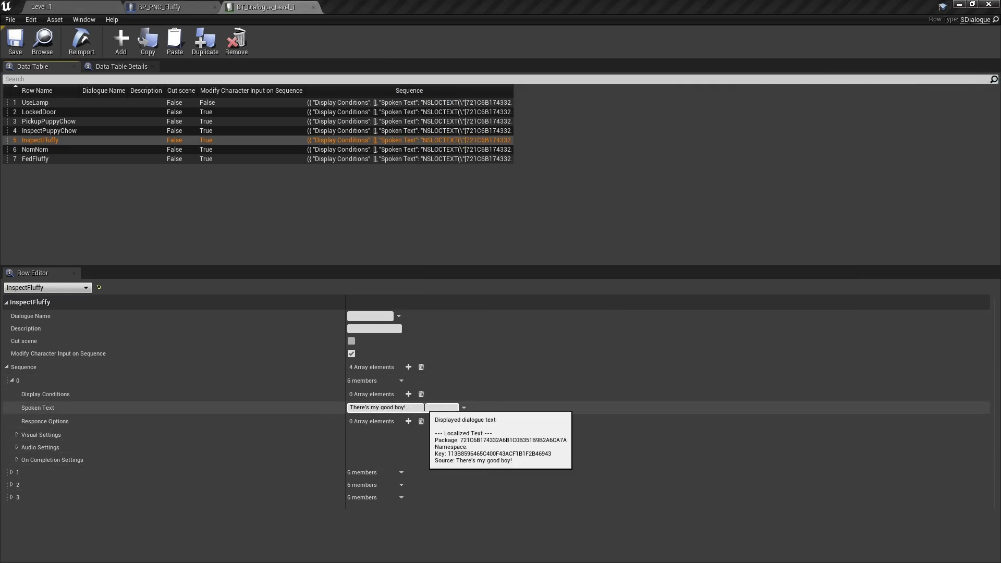
- Set the Character Tag of InspectFluffy's "*woof woof!*" Sequence element to Character.NPC.Fluffy and save the dialogue table
left_click(12, 473)
scroll(208, 436, "down", 1)
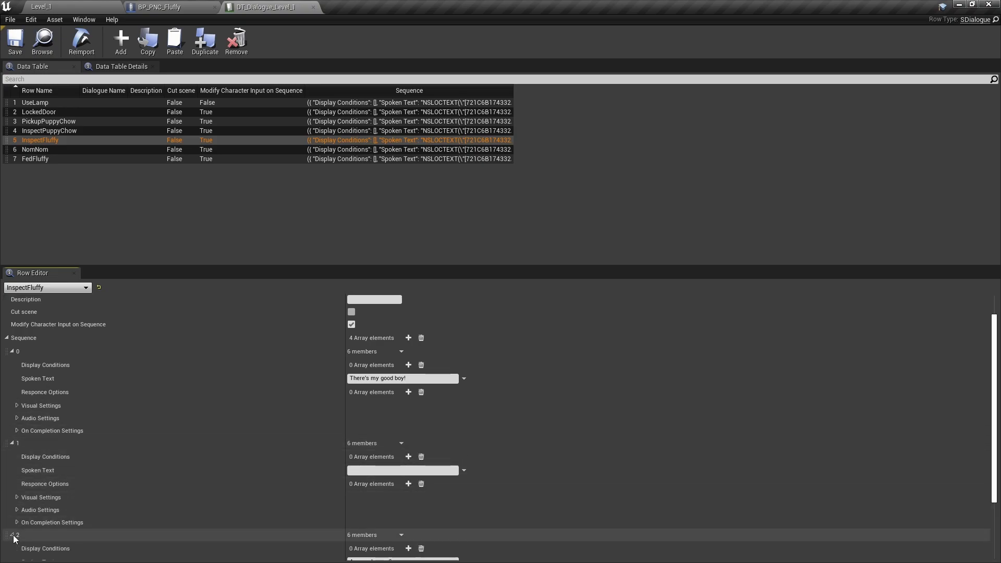
scroll(184, 474, "down", 3)
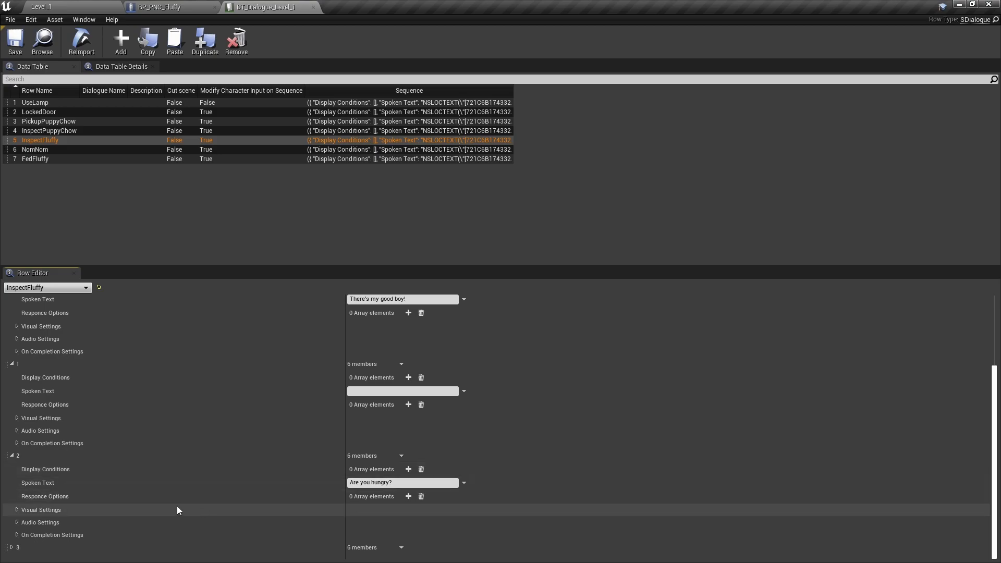
left_click(12, 548)
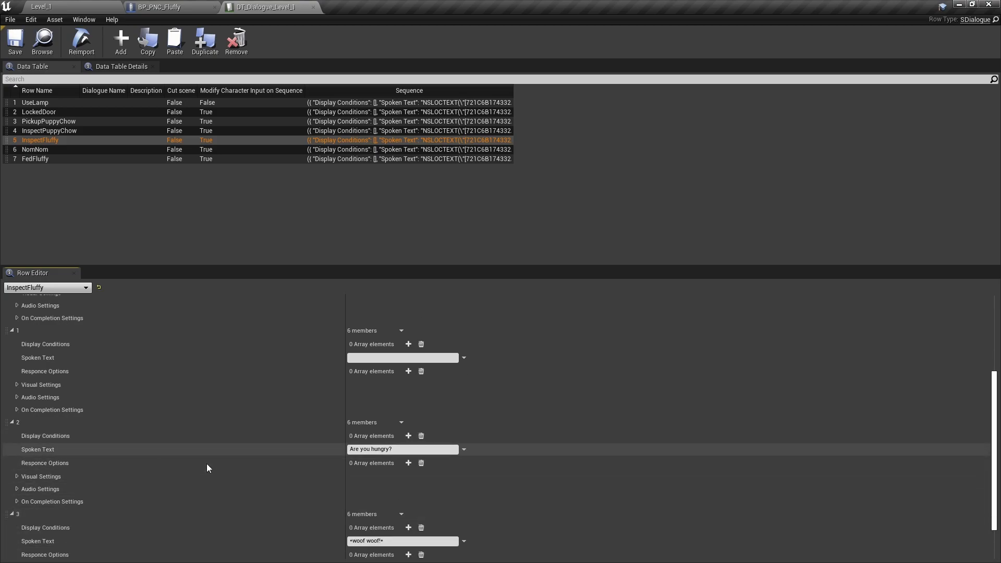
scroll(207, 464, "down", 3)
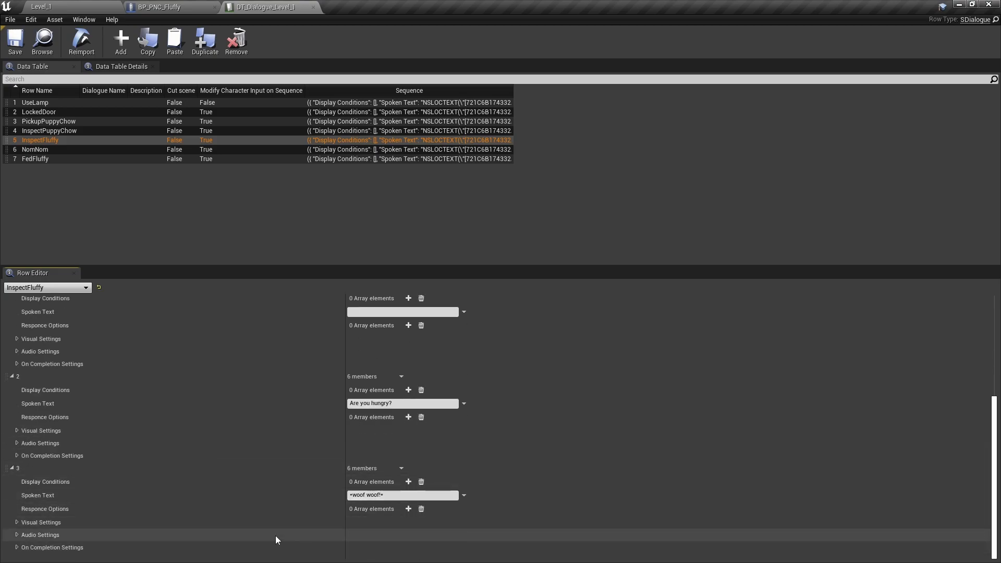
left_click(17, 521)
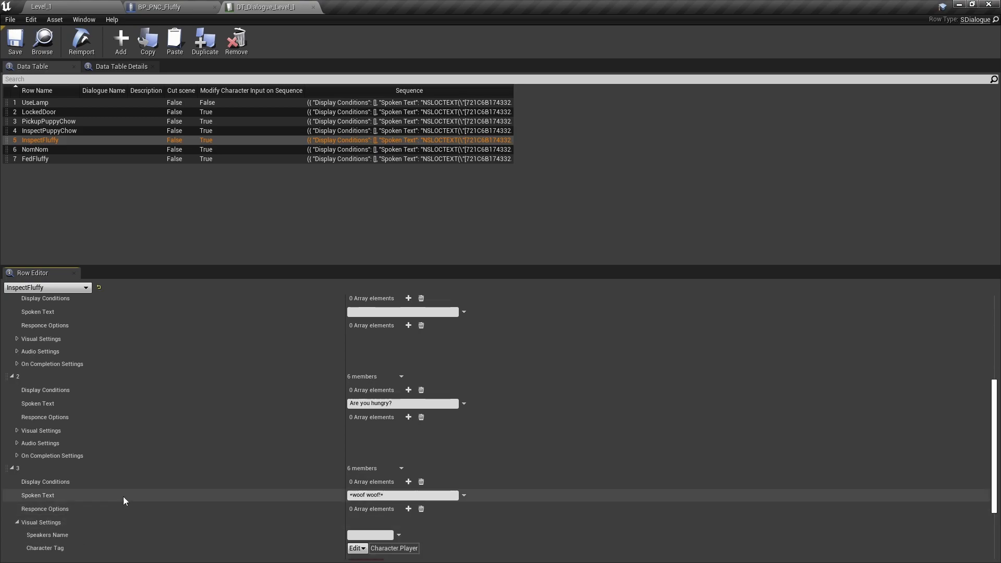
scroll(302, 458, "down", 5)
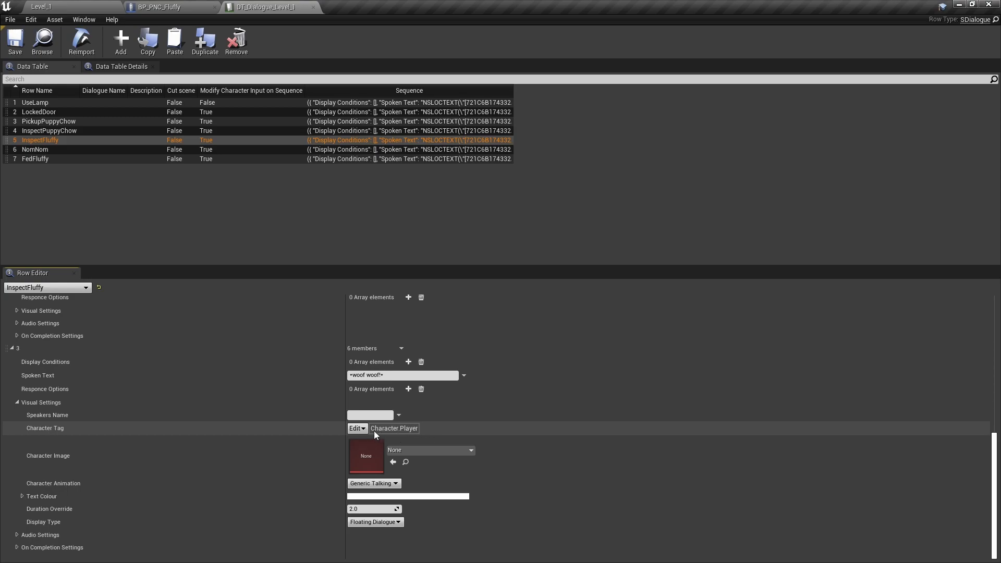
left_click(357, 429)
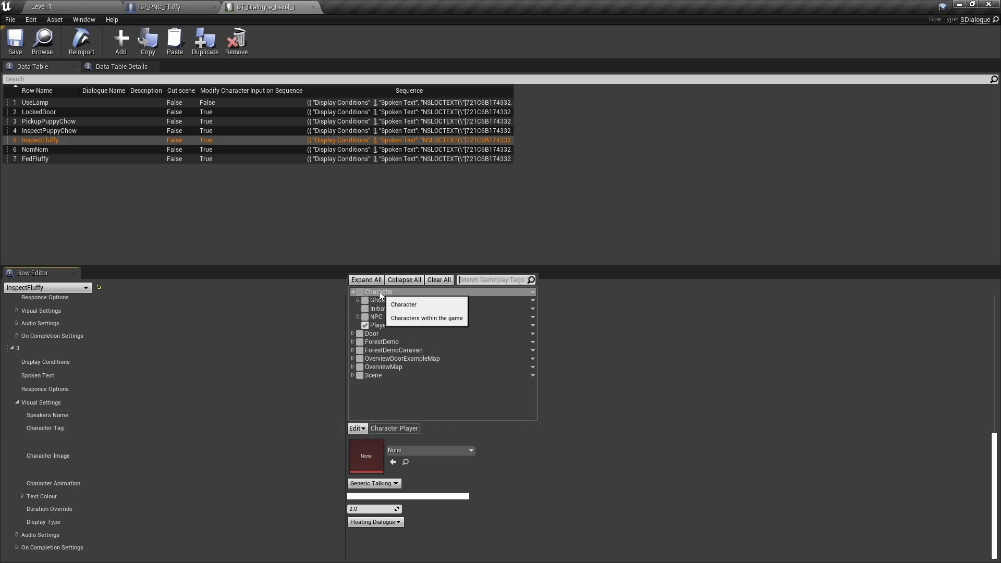
left_click(358, 316)
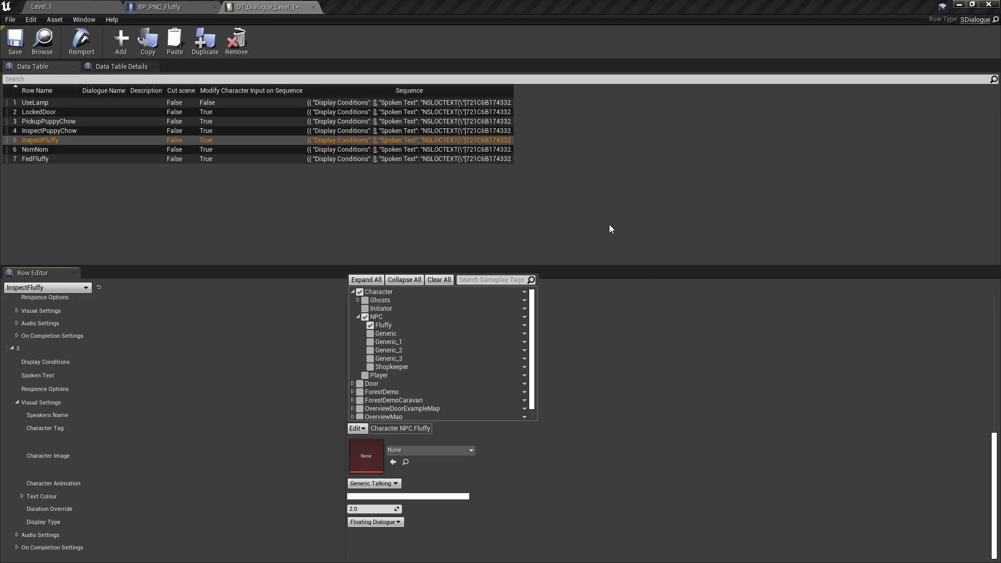
left_click(176, 180)
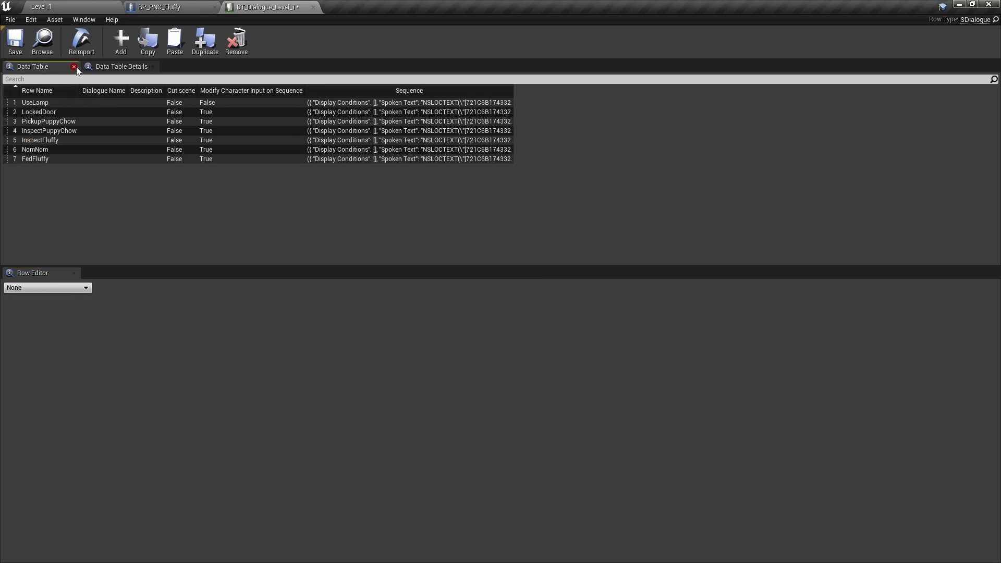
left_click(19, 42)
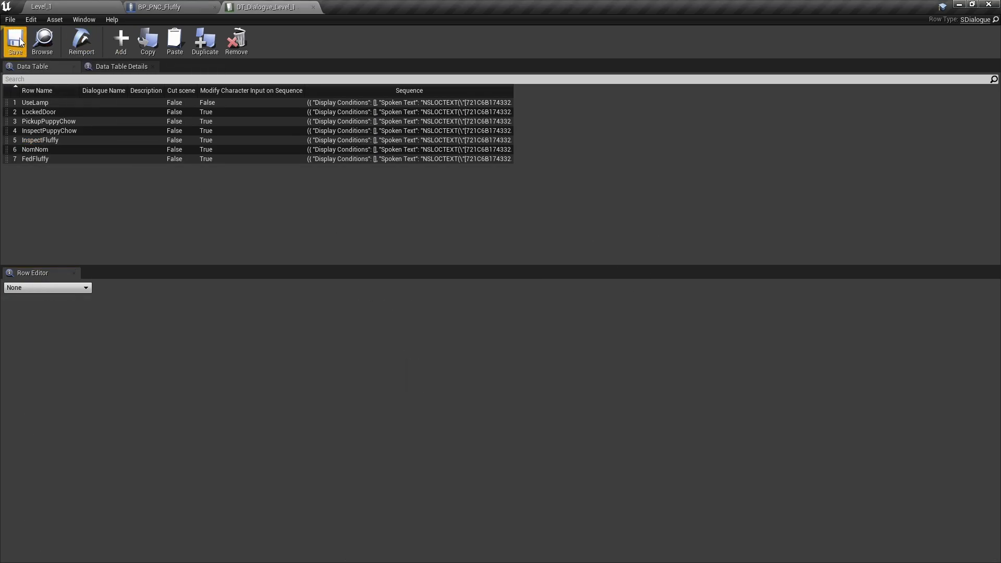
- Set the Character Tag of the NomNom row's first Sequence element, "*nom nom nom*", to Character.NPC.Fluffy
left_click(40, 150)
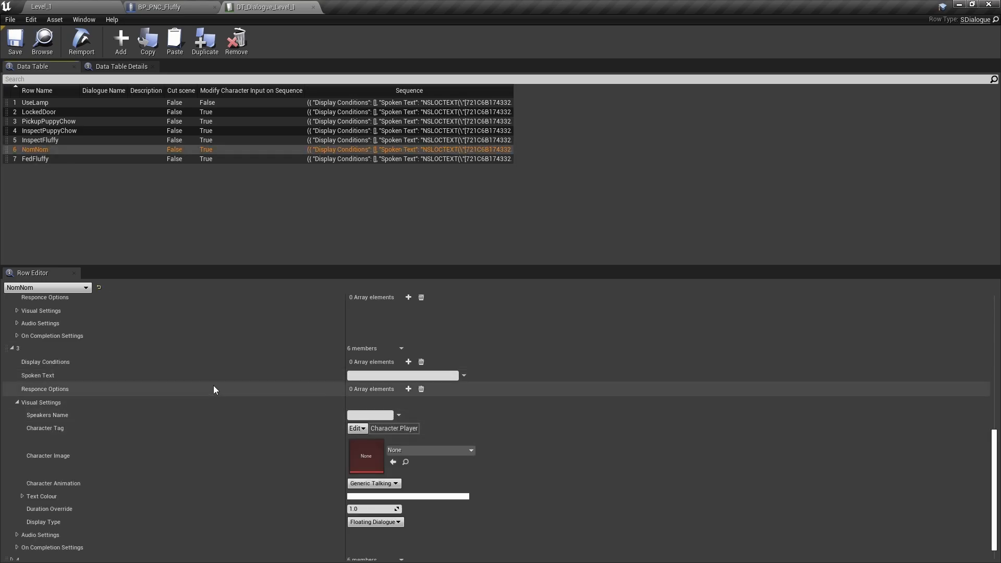
scroll(188, 389, "up", 10)
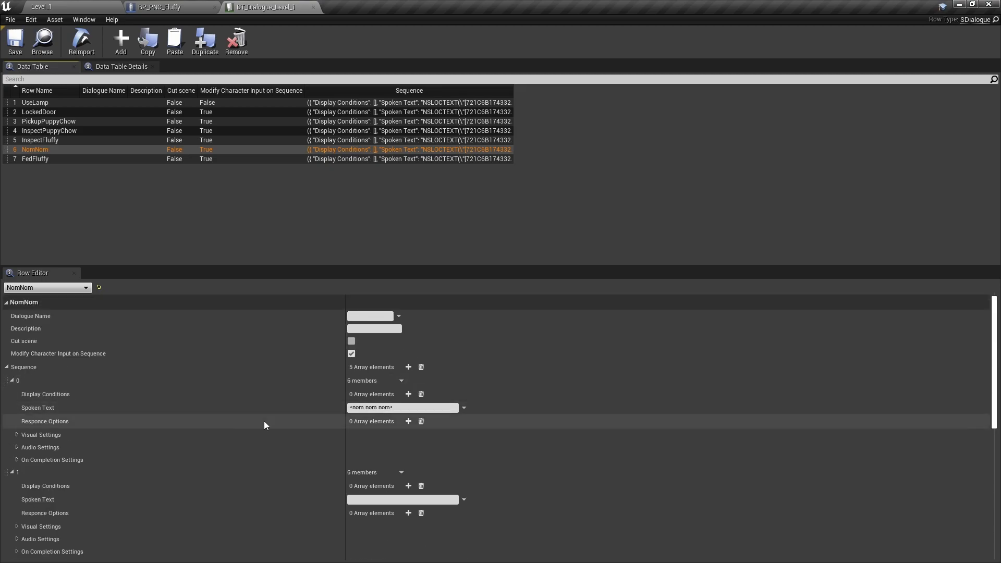
left_click(17, 435)
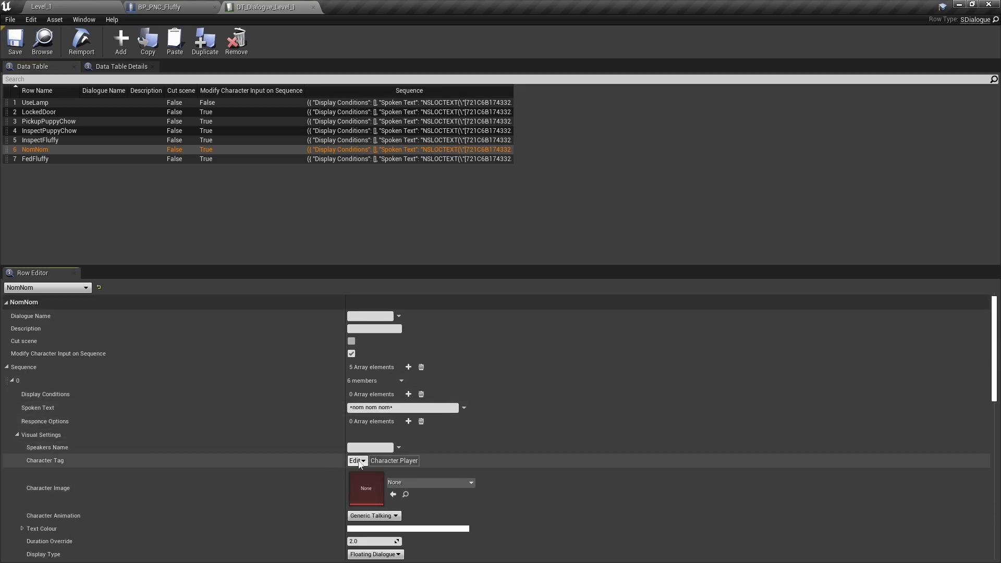
left_click(363, 461)
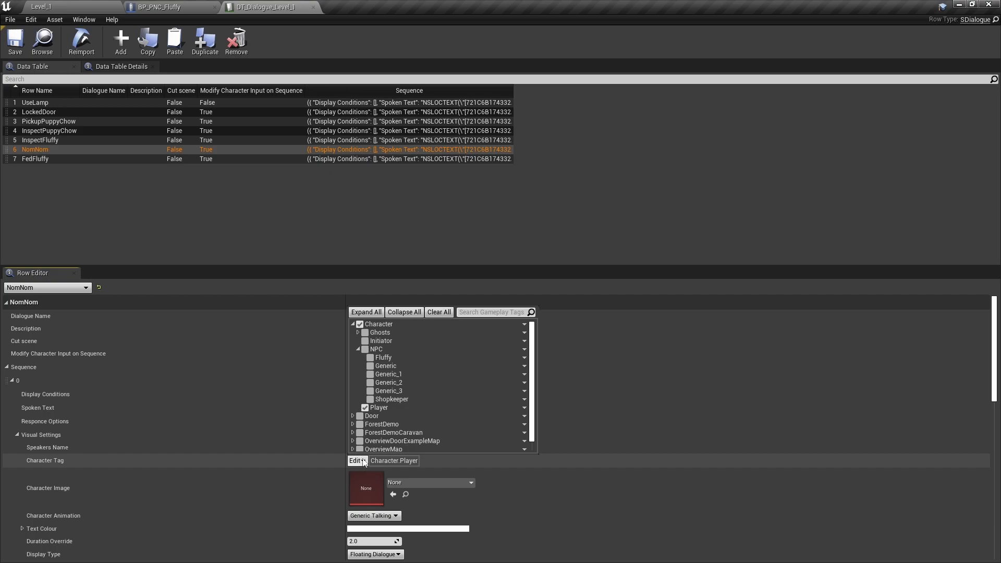
left_click(370, 357)
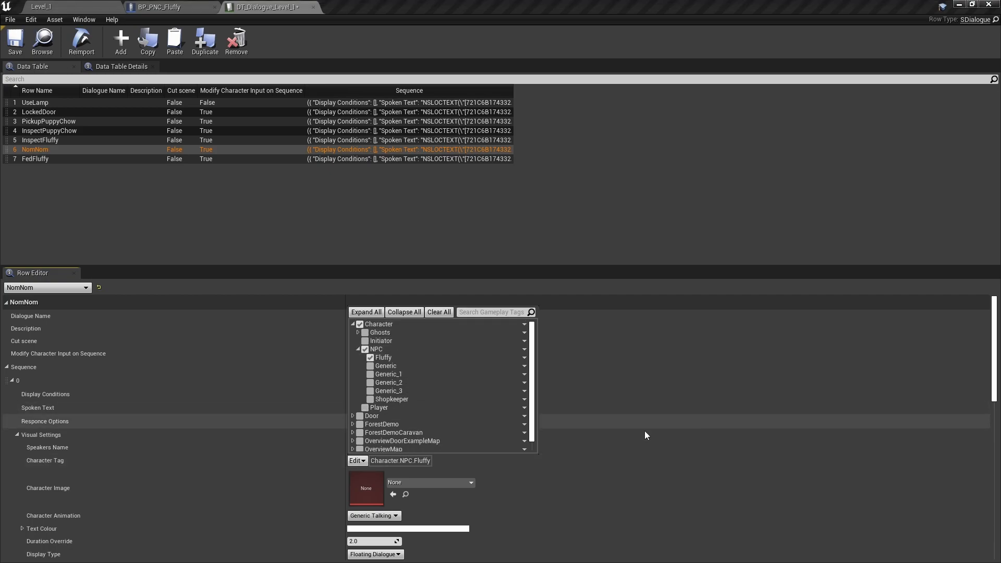
- Set the Character Tag of the NomNom row's last Sequence element, "*woof!*", to Character.NPC.Fluffy and save the dialogue table
left_click(691, 373)
scroll(202, 452, "down", 9)
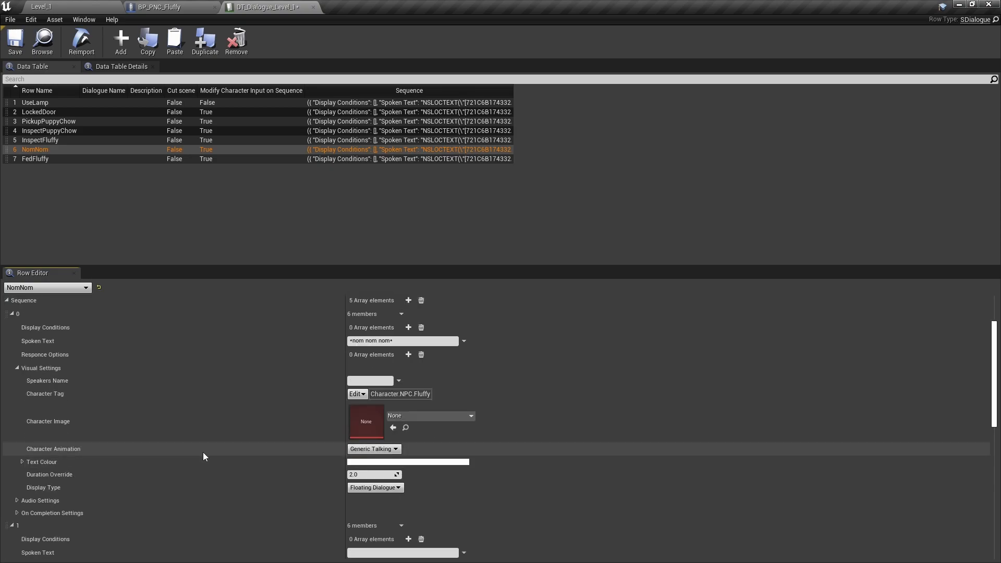
scroll(204, 445, "down", 3)
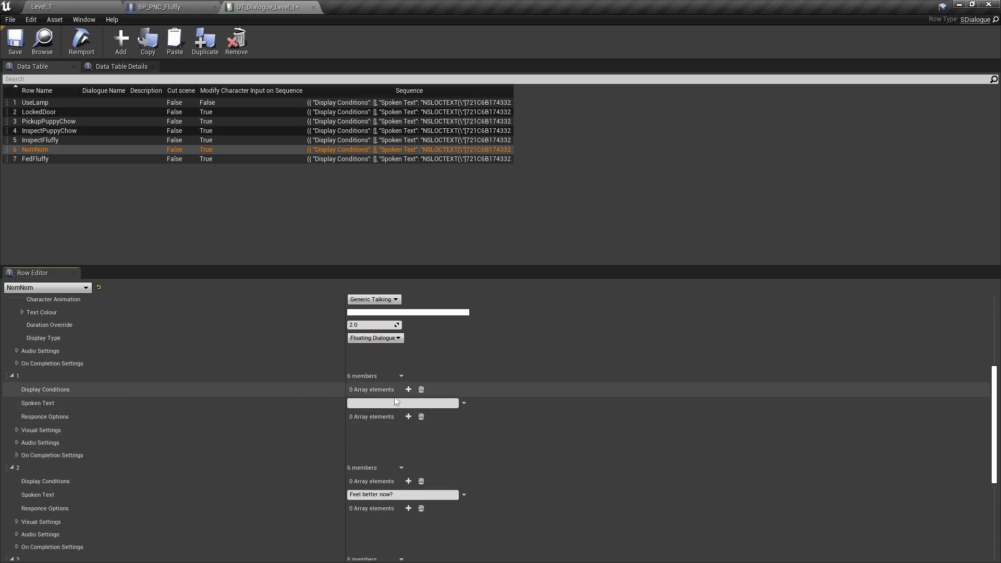
scroll(237, 421, "down", 4)
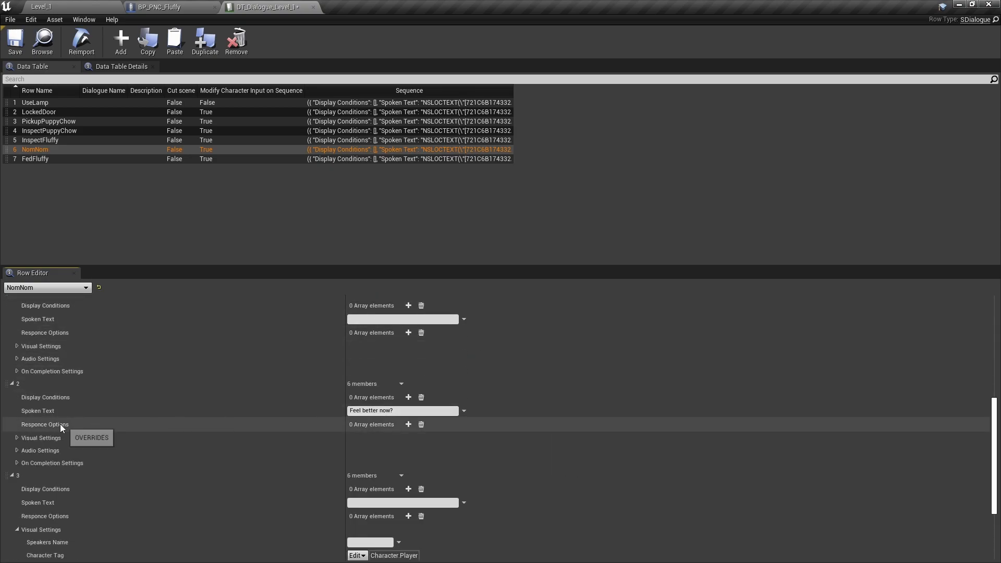
scroll(220, 414, "down", 7)
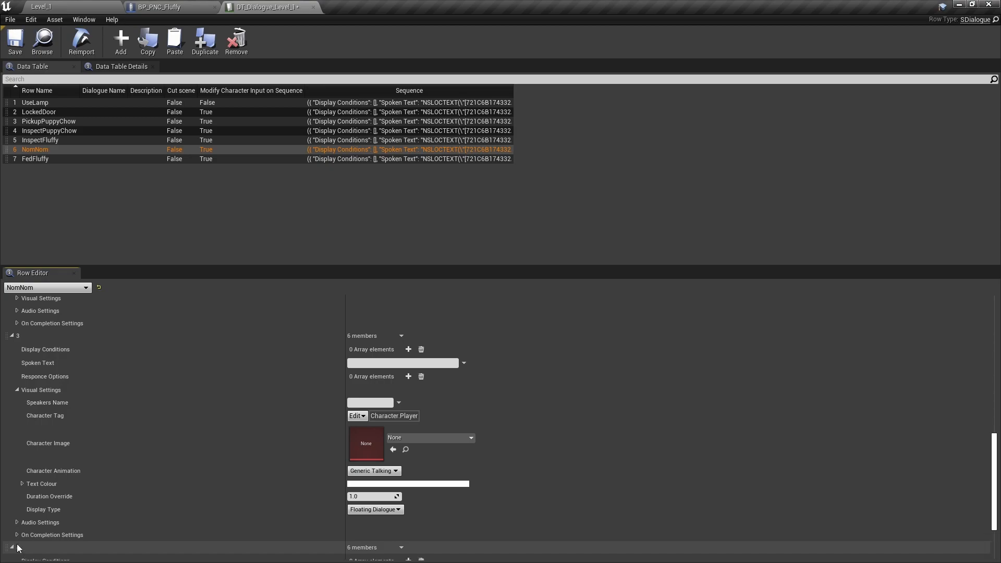
scroll(171, 480, "down", 4)
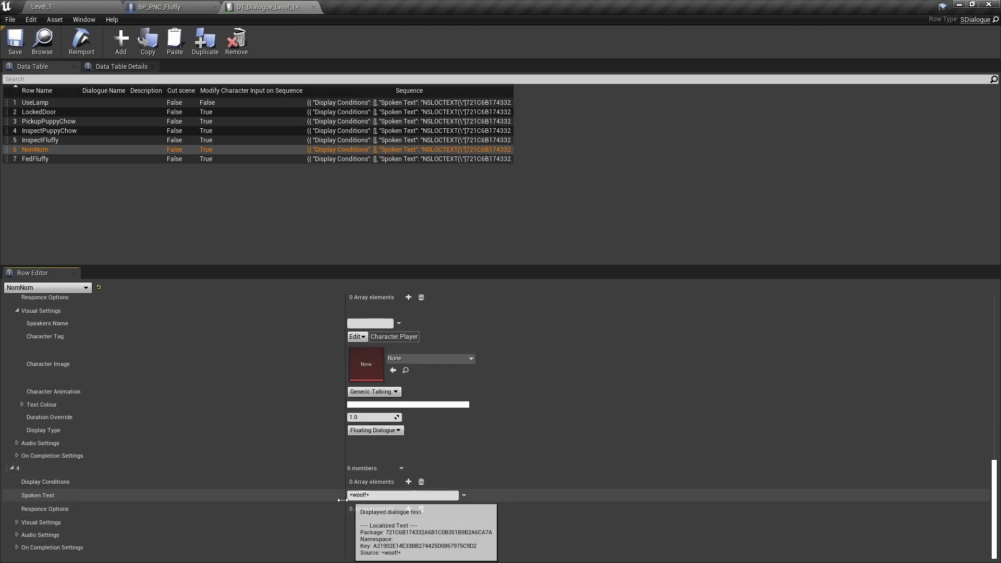
left_click(20, 521)
scroll(259, 487, "down", 5)
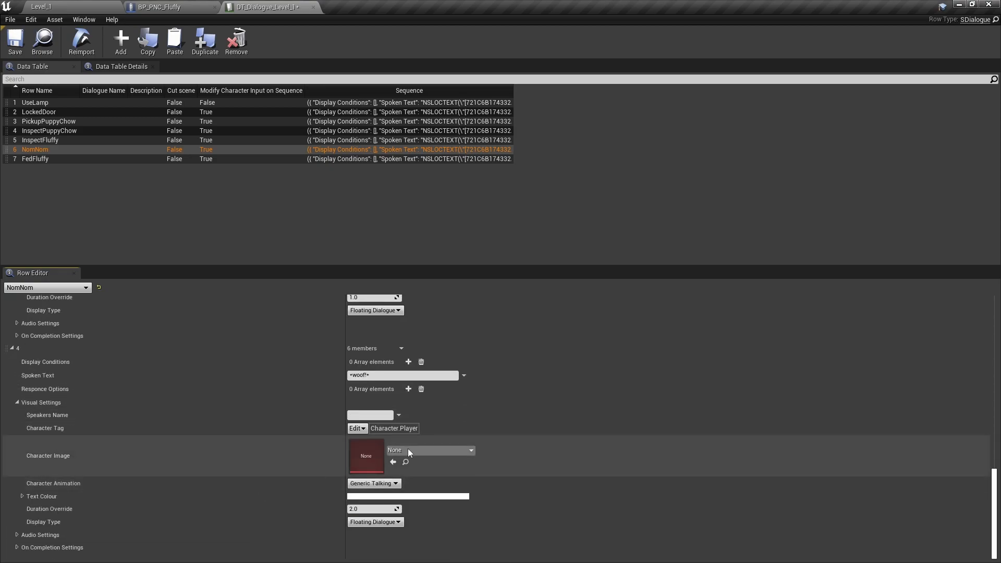
left_click(357, 428)
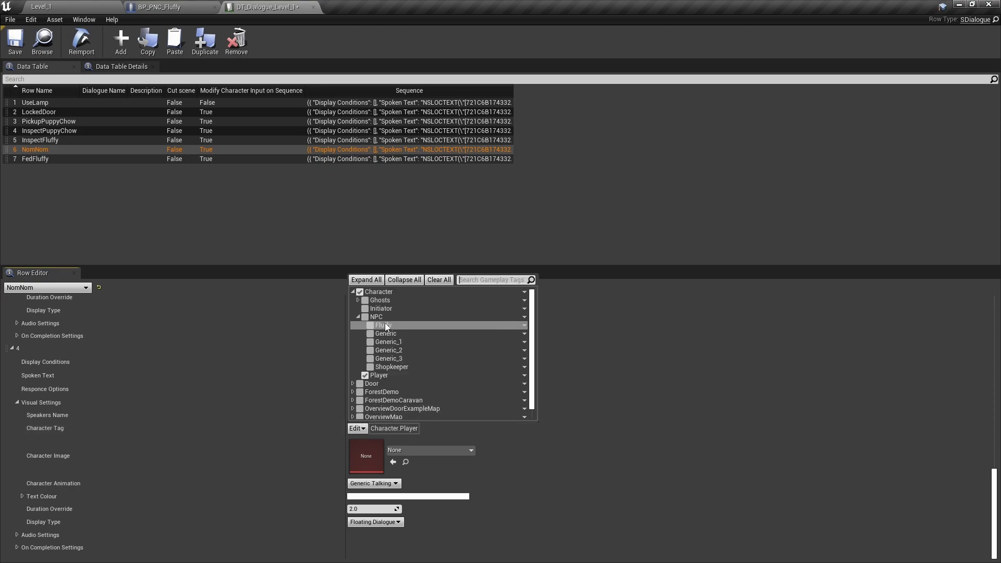
left_click(371, 326)
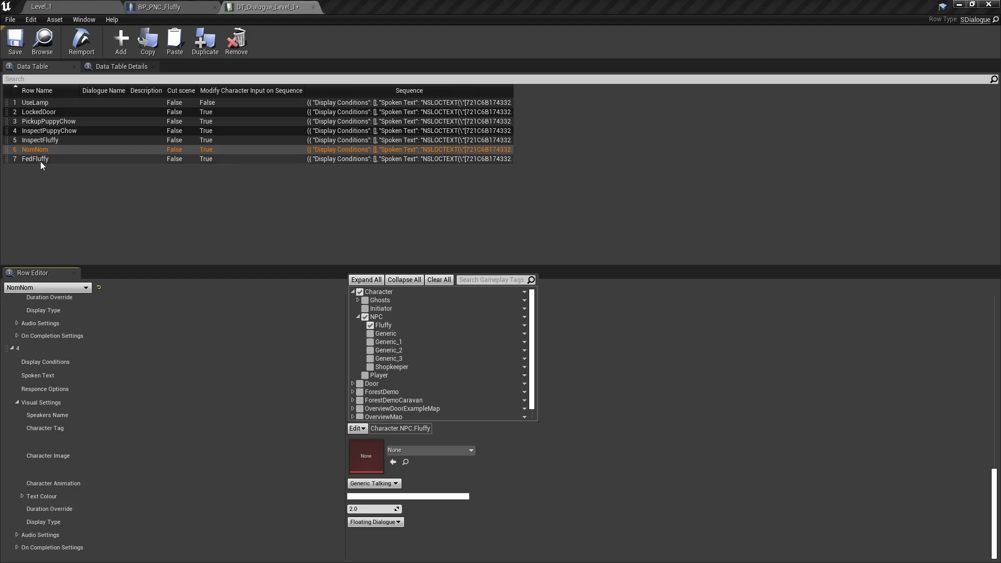
key("ctrl+s")
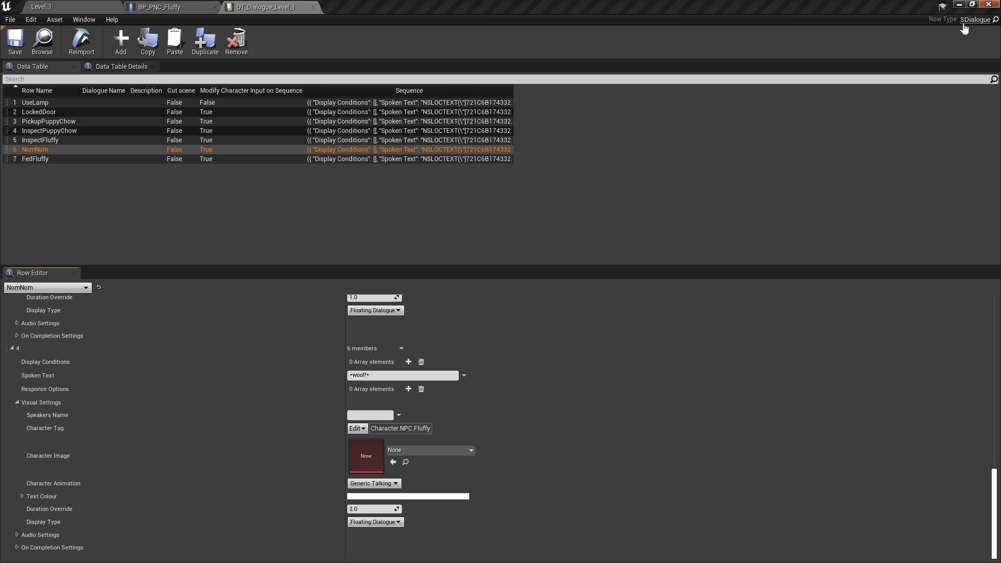
- Set the Gameplay Tag of BP_PNC_Fluffy's GlobalInteractionComponent to Character.NPC.Fluffy, and compile and save the blueprint
left_click(184, 10)
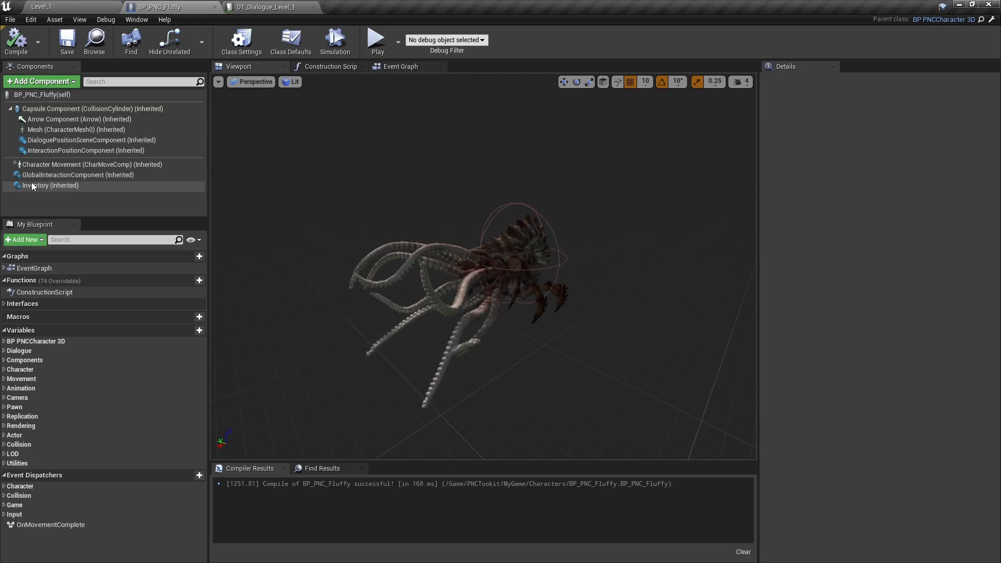
left_click(84, 174)
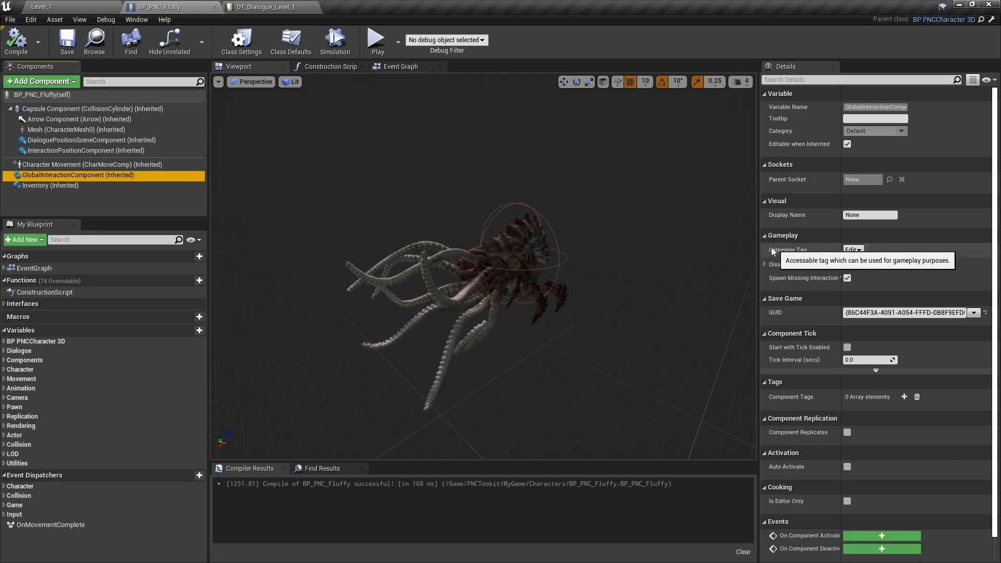
left_click(853, 250)
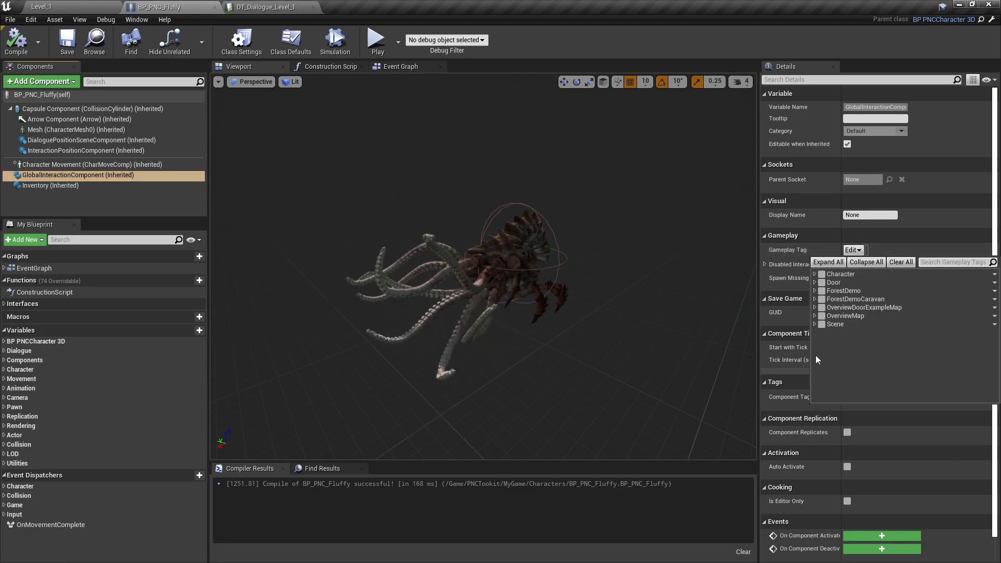
left_click(815, 274)
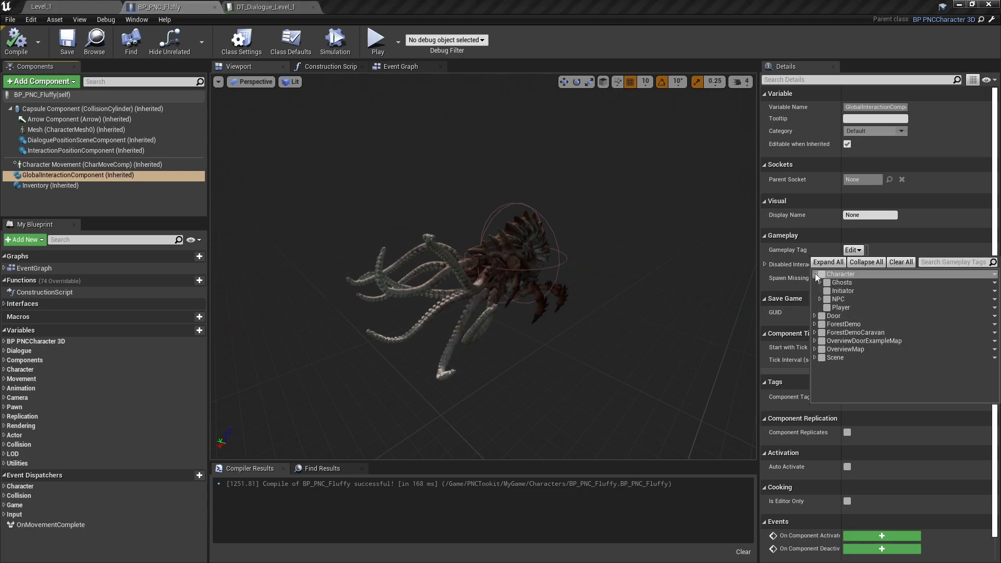
left_click(819, 299)
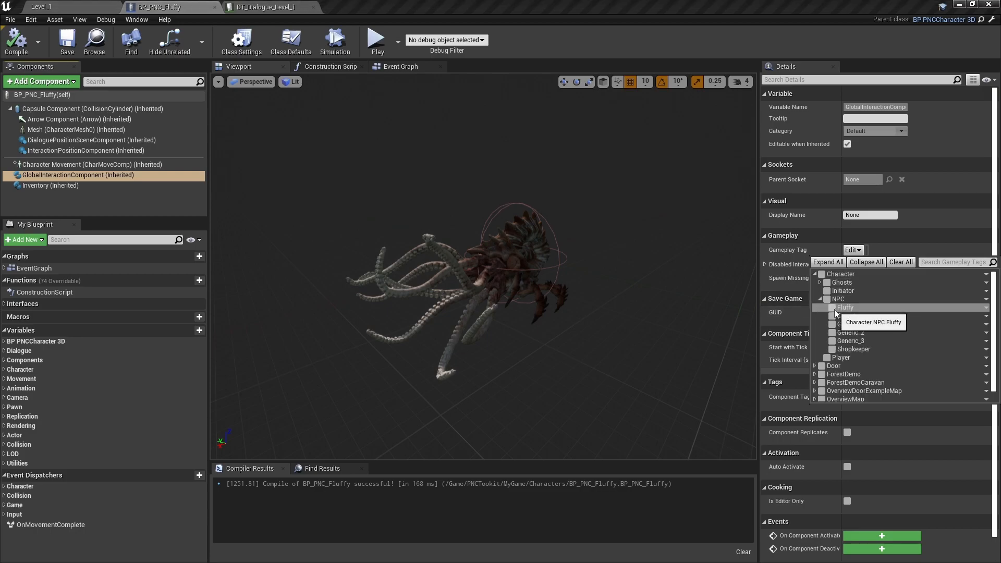
left_click(832, 308)
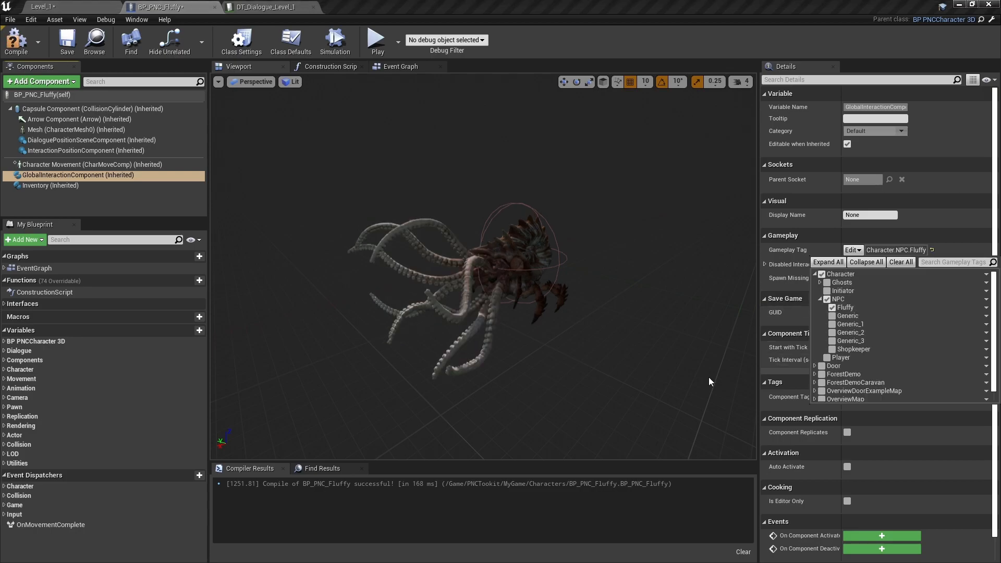
left_click(964, 248)
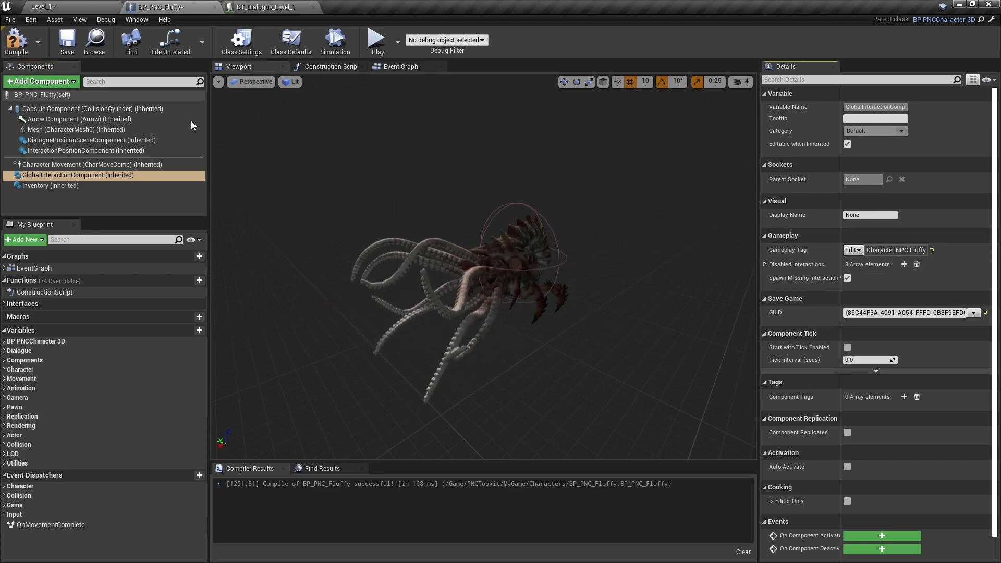
left_click(278, 9)
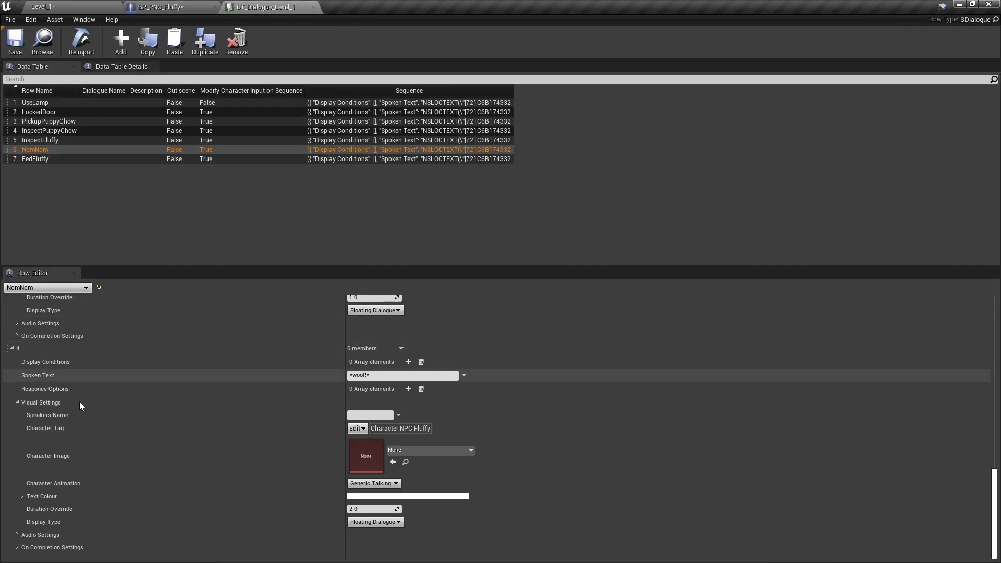
left_click(193, 8)
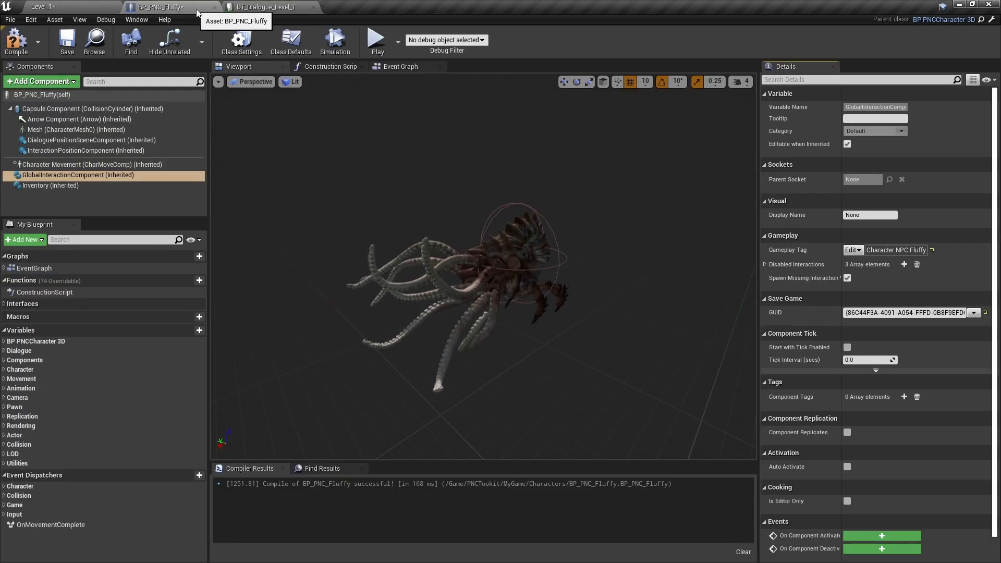
left_click(93, 39)
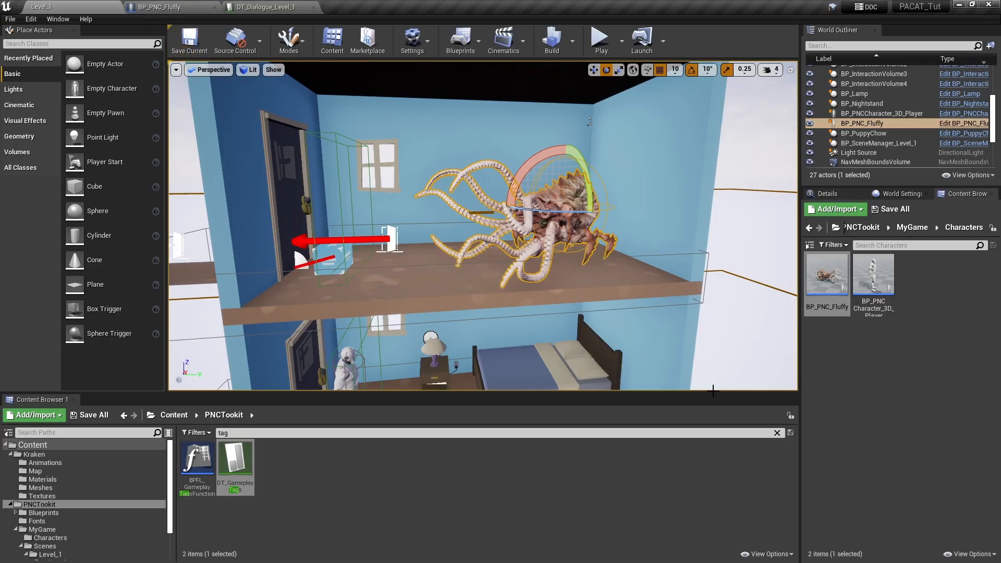
- Duplicate the upper room's door interaction volume in Level_1 and place the copy on the floor in front of Fluffy's tentacles
mouse_move(588, 256)
right_mouse_down()
mouse_move(591, 297)
mouse_move(594, 271)
right_mouse_up()
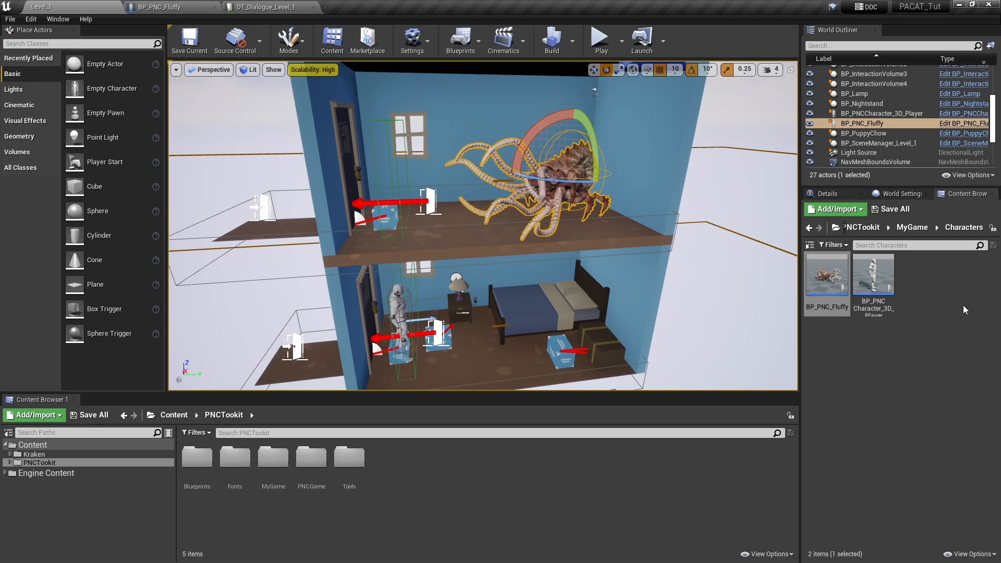
key("w")
right_click_drag(520, 239, 531, 258)
right_click_drag(453, 353, 435, 374)
right_click_drag(533, 273, 534, 273)
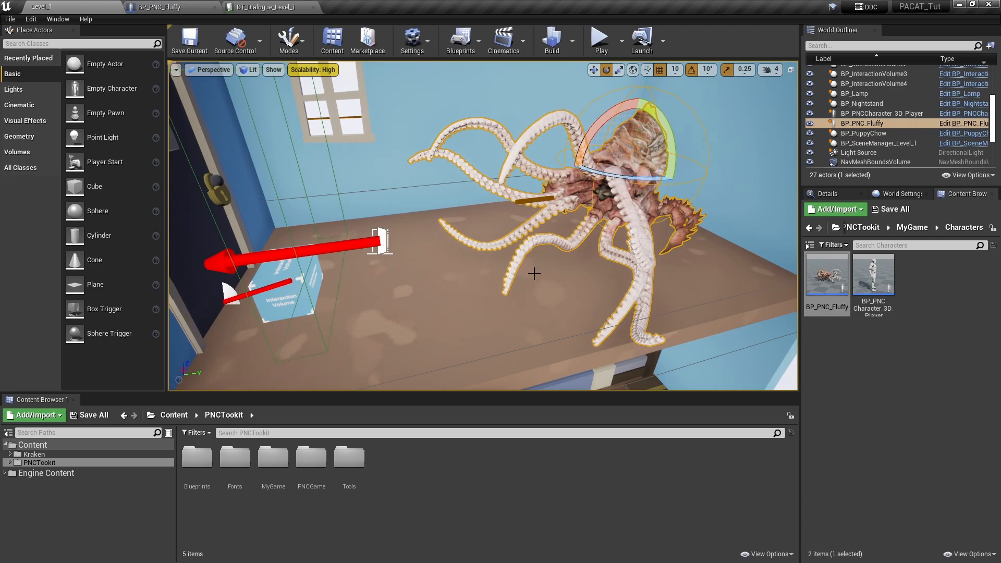
left_click(288, 296)
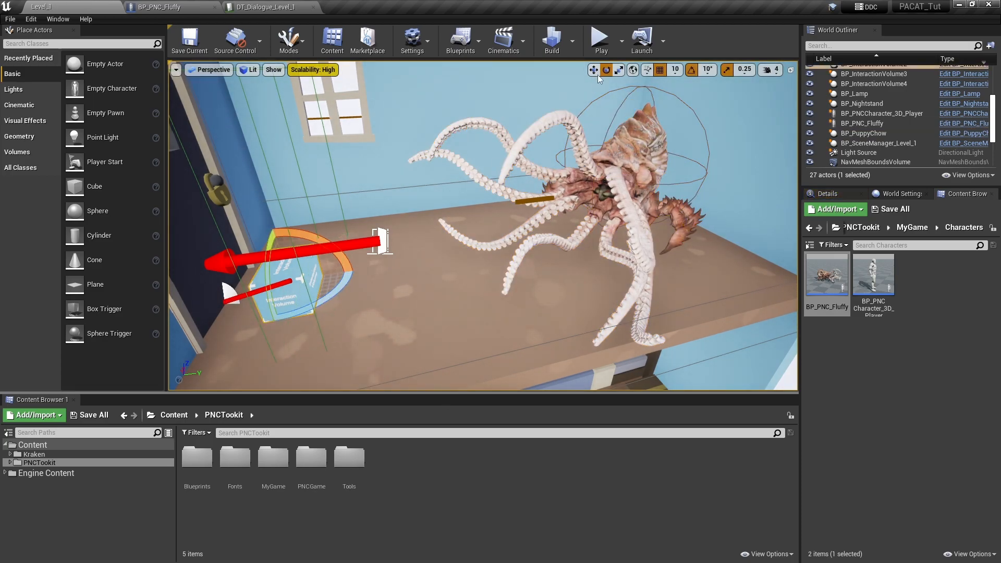
key("w")
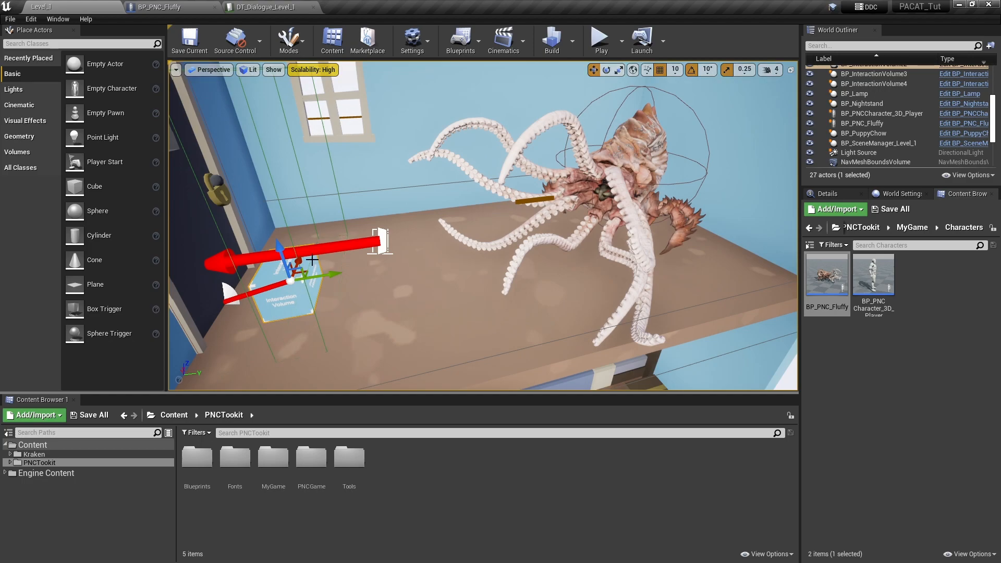
left_click_drag(315, 277, 466, 268, "alt")
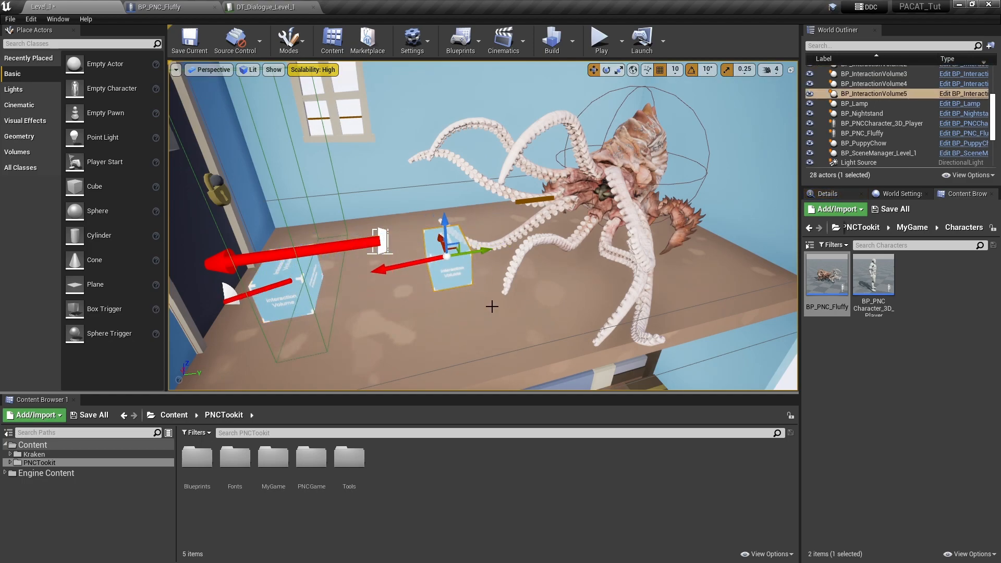
- Set the copied interaction volume's Assigned Actors Ref element 0 to BP_PNC_Fluffy and save the level
left_click(837, 195)
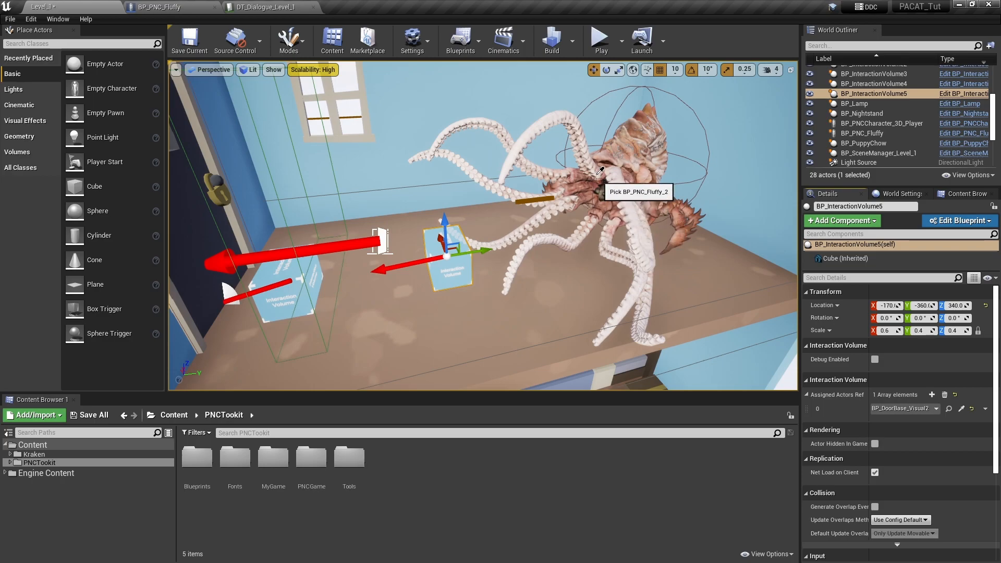
left_click(611, 168)
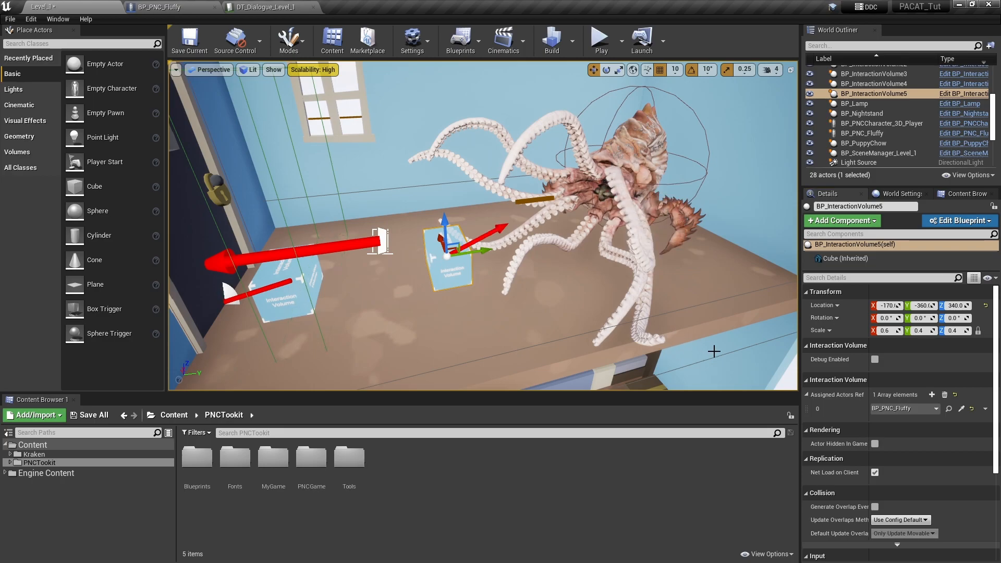
left_click(191, 38)
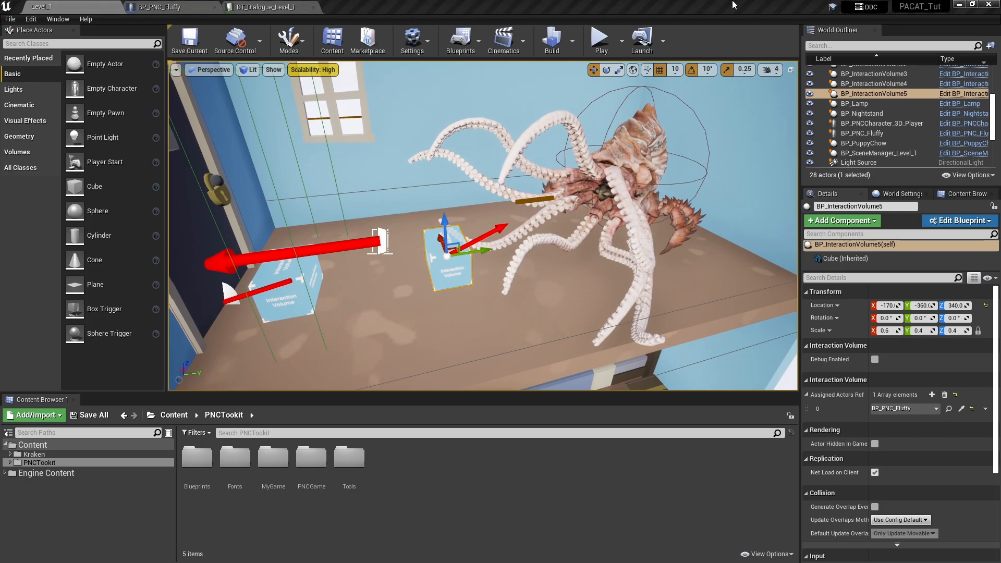
- Play-test the level by interacting with the bedroom chest and with Fluffy in the upper room, and stop the session
left_click(602, 42)
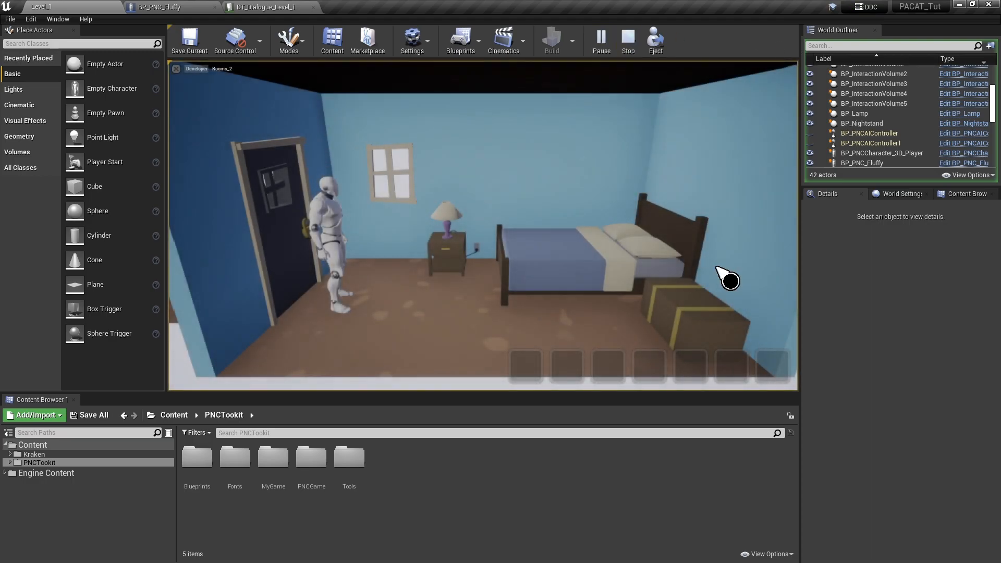
left_click(704, 327)
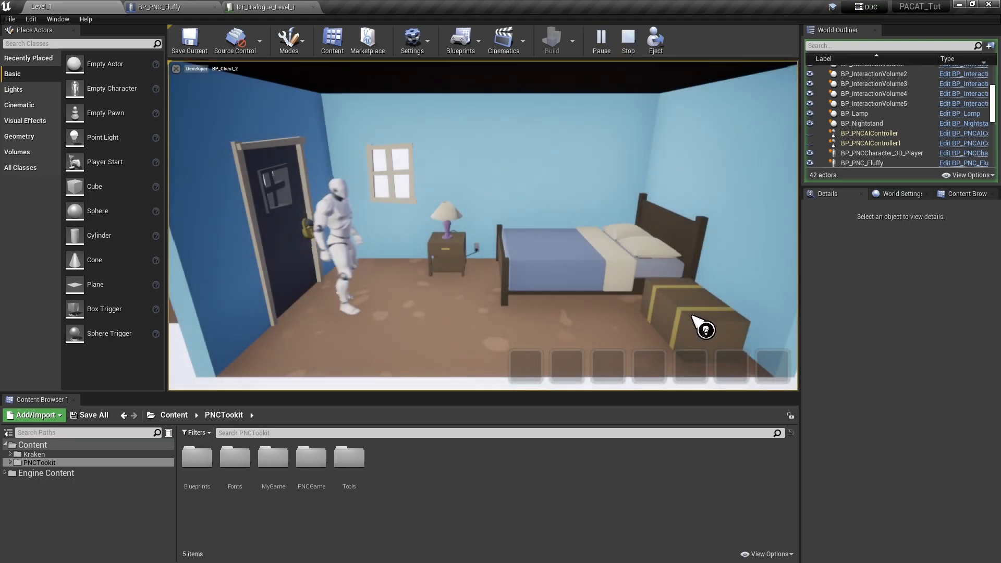
left_click(685, 328)
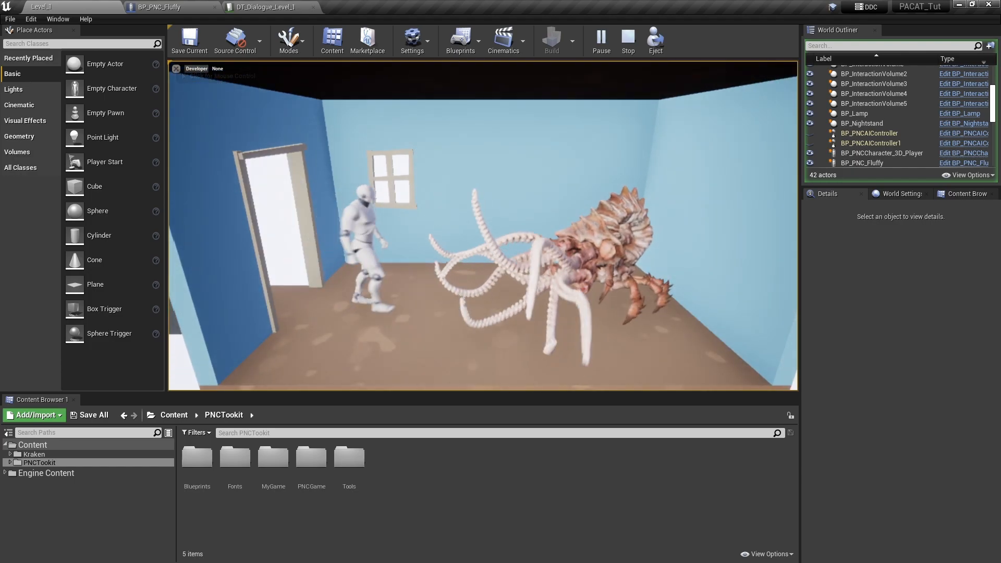
left_click(588, 244)
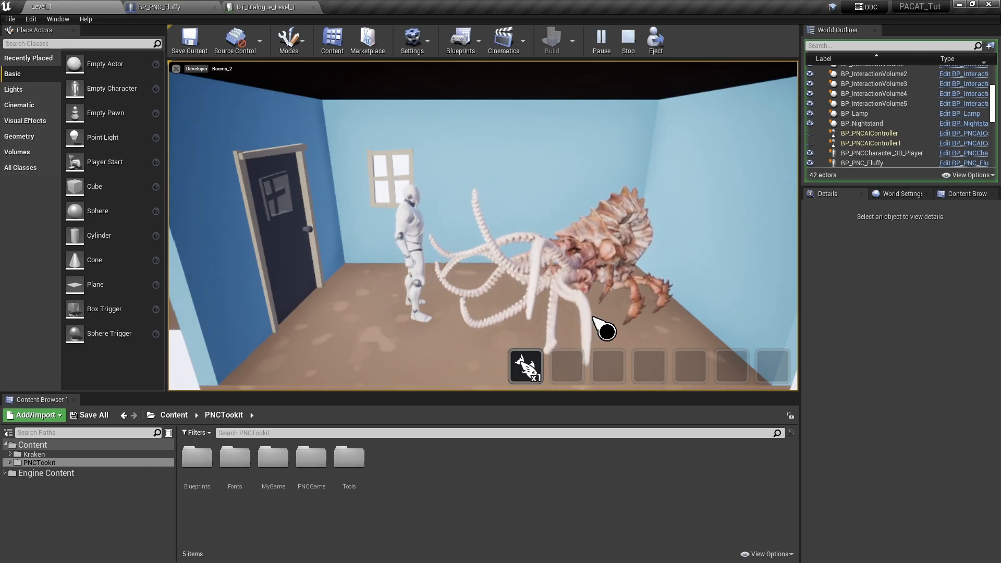
left_click(629, 41)
- Set BP_PNC_Fluffy's Interaction Dialogue to InspectFluffy and check the name against the matching row in DT_Dialogue_Level_1
left_click(188, 8)
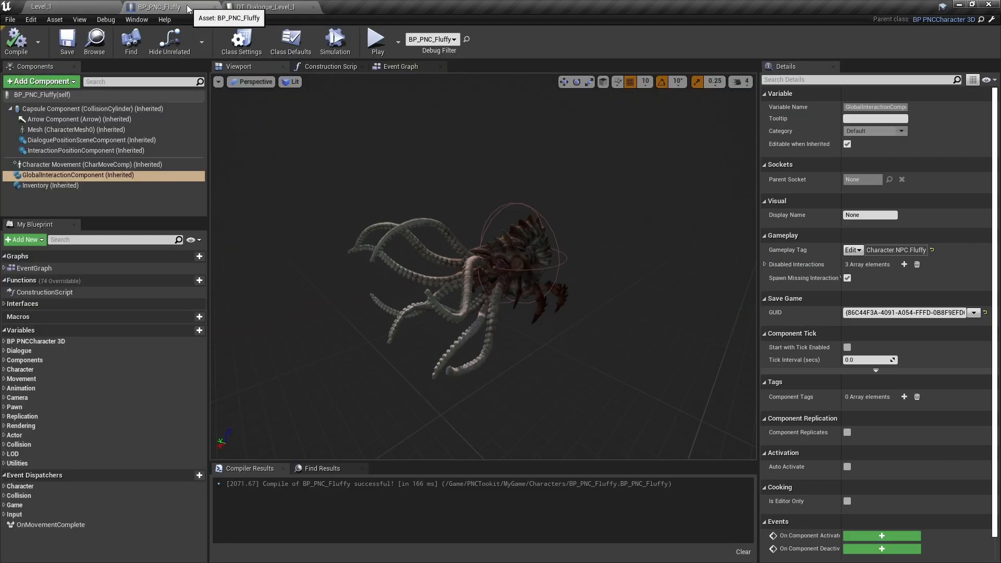
left_click(101, 93)
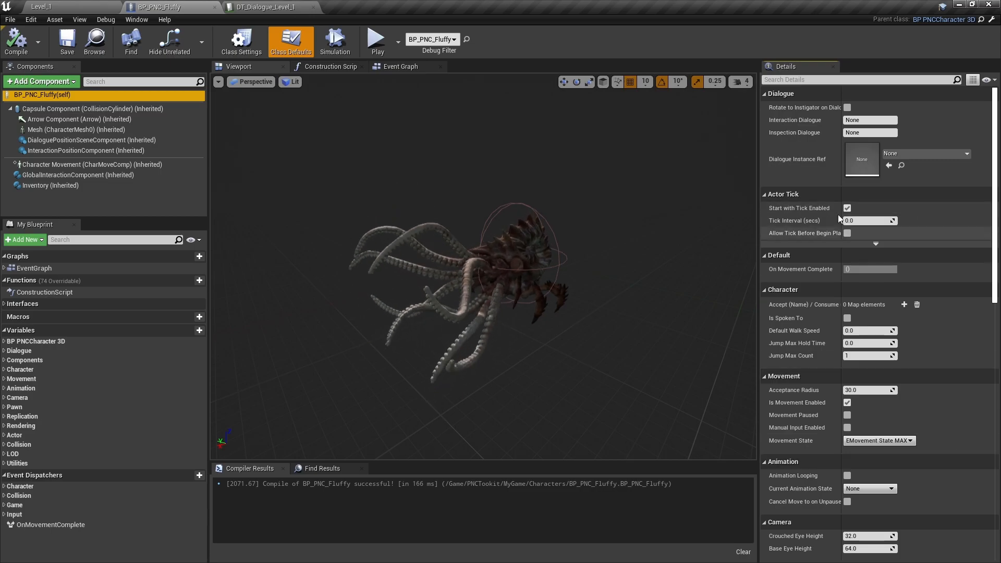
left_click(873, 132)
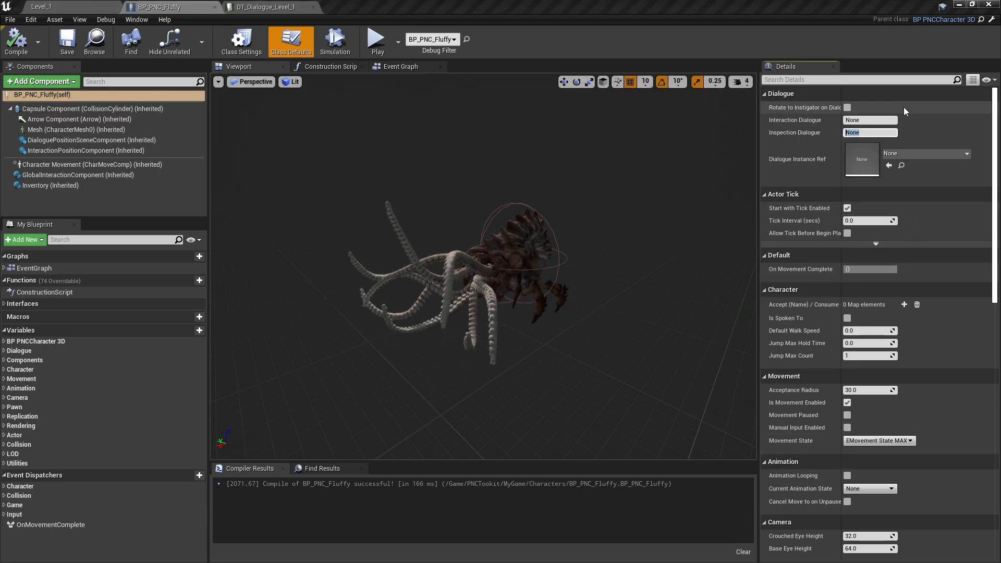
left_click(876, 119)
type("Inspect")
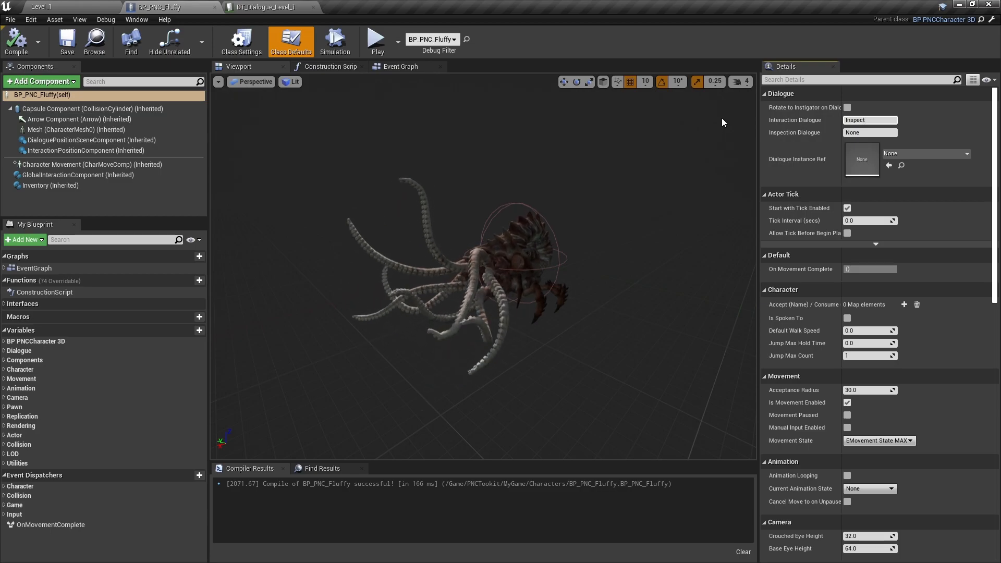
type("Fluffy")
key("Return")
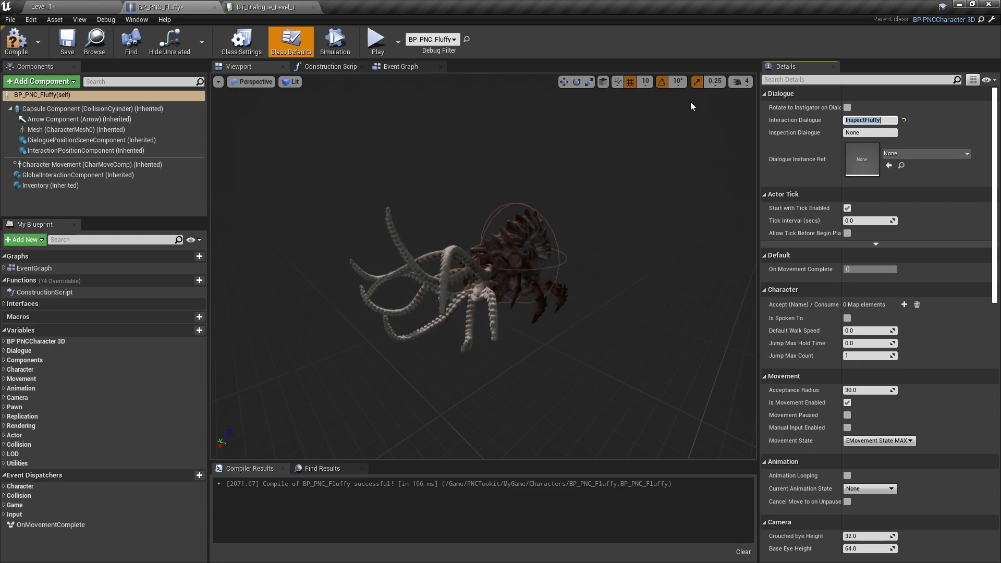
left_click(270, 8)
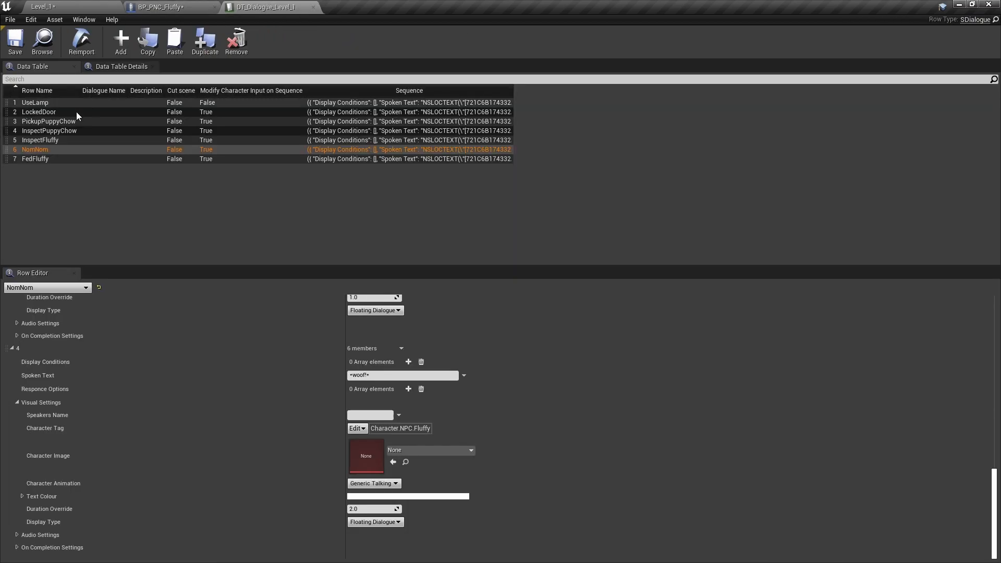
left_click(51, 139)
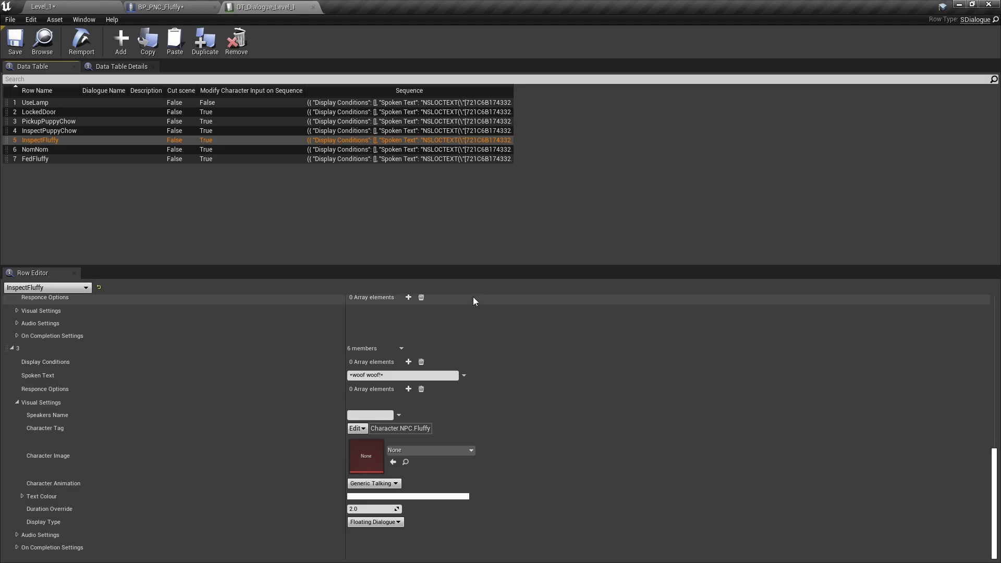
- Compile and save the BP_PNC_Fluffy blueprint, and save Level_1
left_click(83, 8)
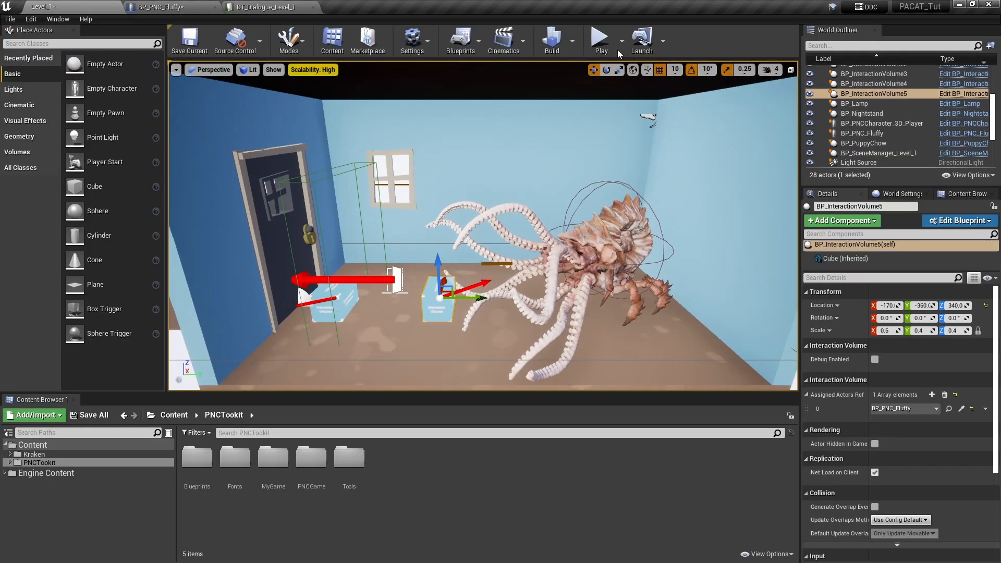
left_click(188, 39)
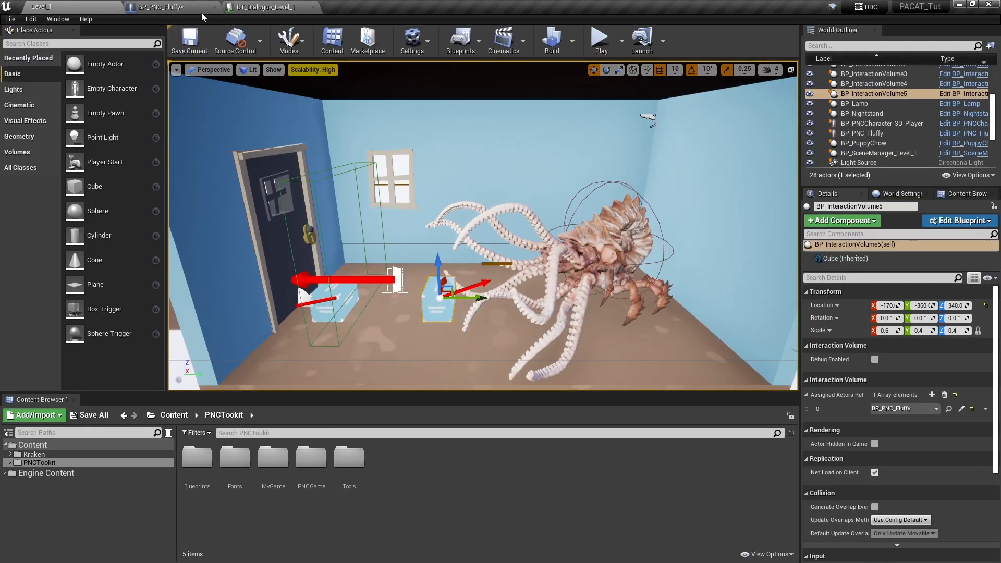
left_click(186, 12)
left_click(16, 47)
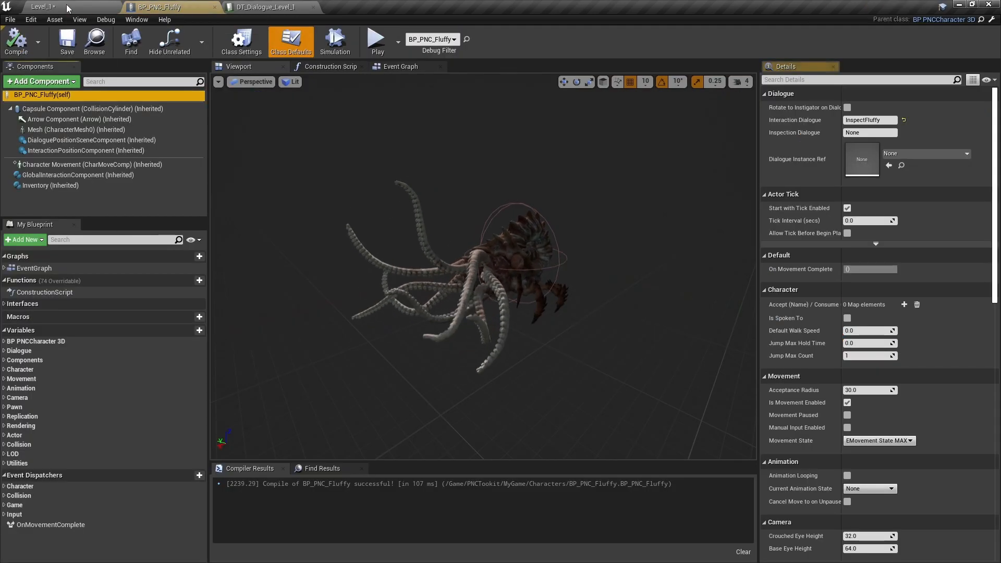
left_click(72, 8)
left_click(189, 39)
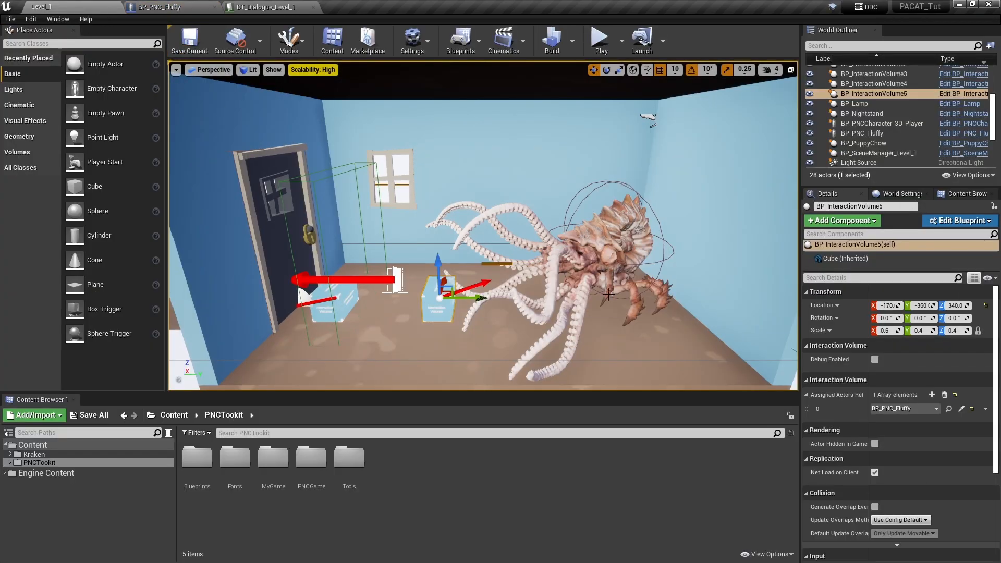
- Play-test the level by talking to Fluffy in the upper room to trigger the inspection dialogue
left_click(598, 40)
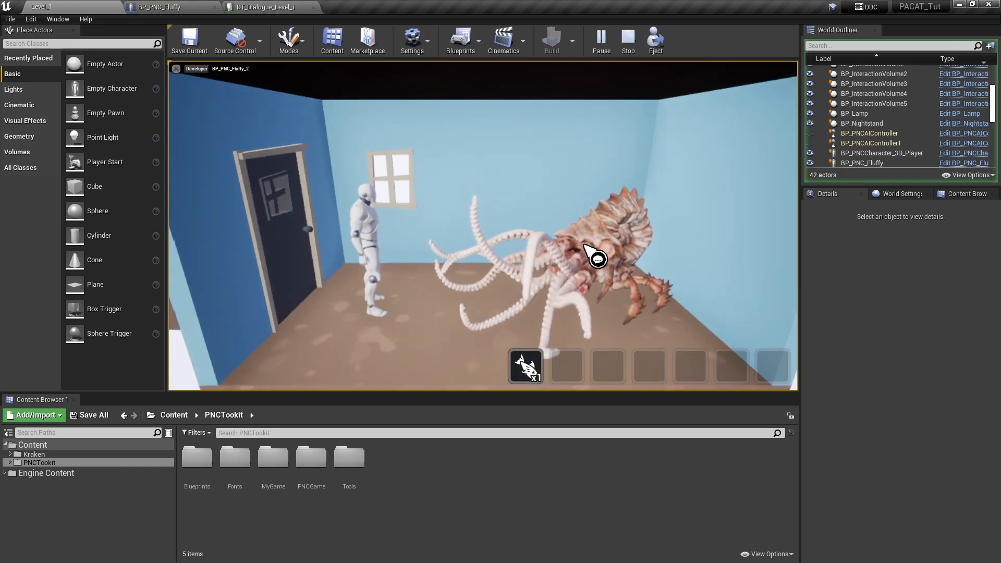
left_click(584, 245)
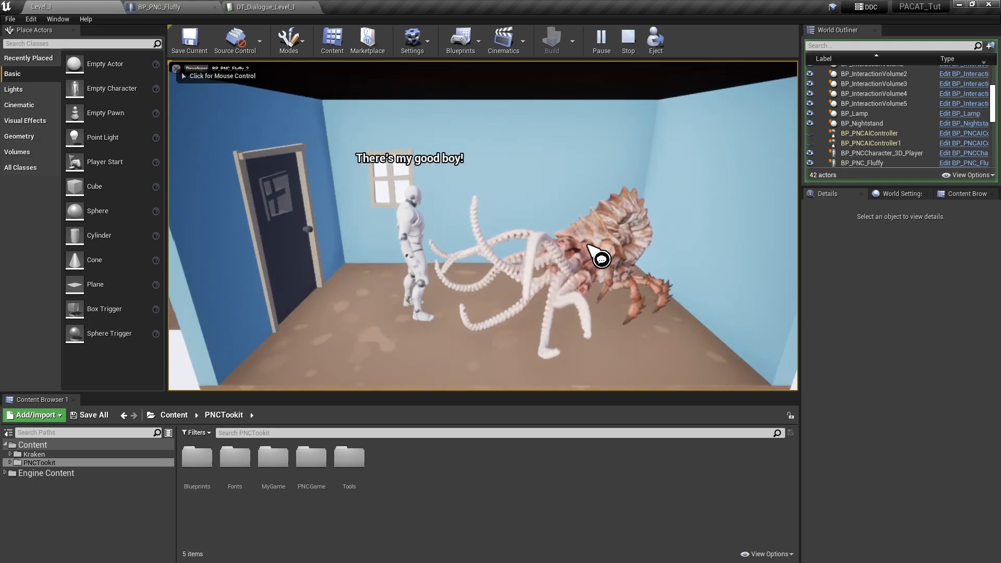
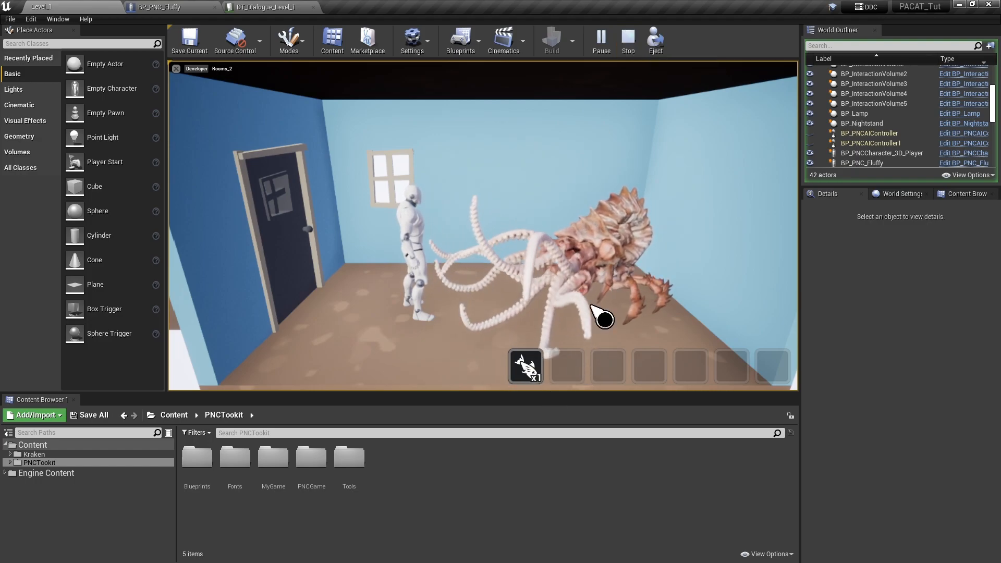
- Stop the play session and override the Recieve Item function in BP_PNC_Fluffy
left_click(629, 43)
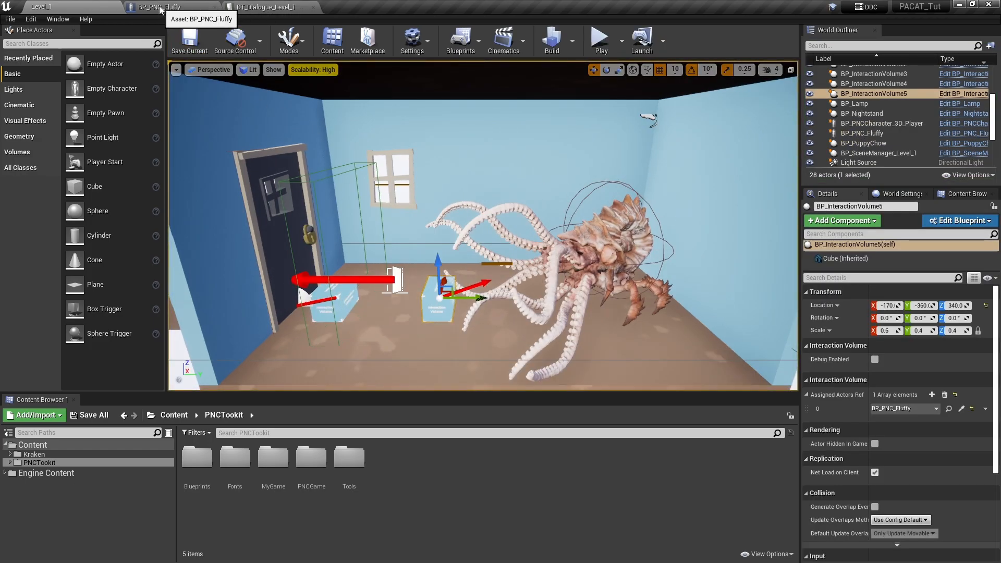
left_click(198, 7)
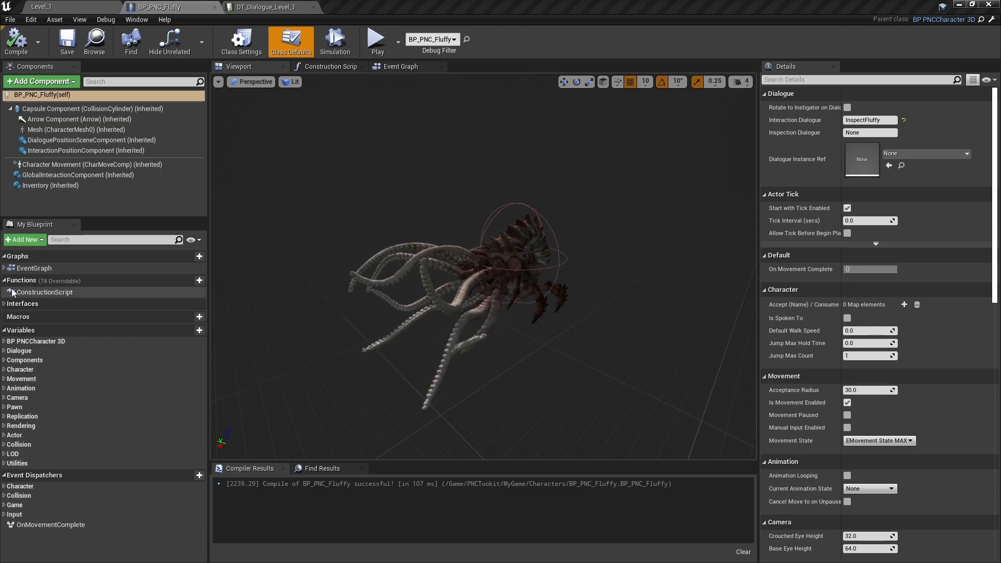
left_click(150, 281)
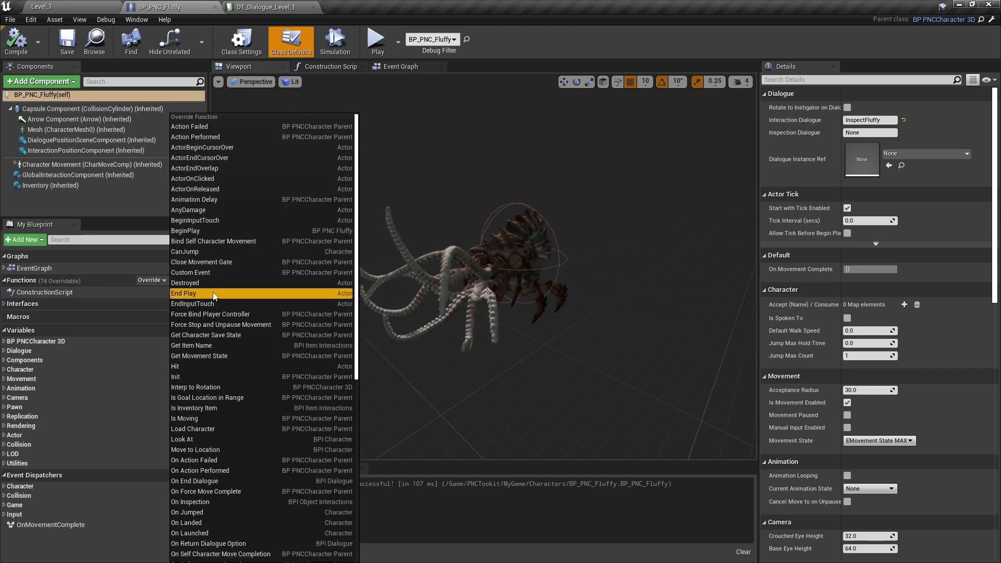
scroll(257, 361, "down", 8)
scroll(257, 360, "down", 3)
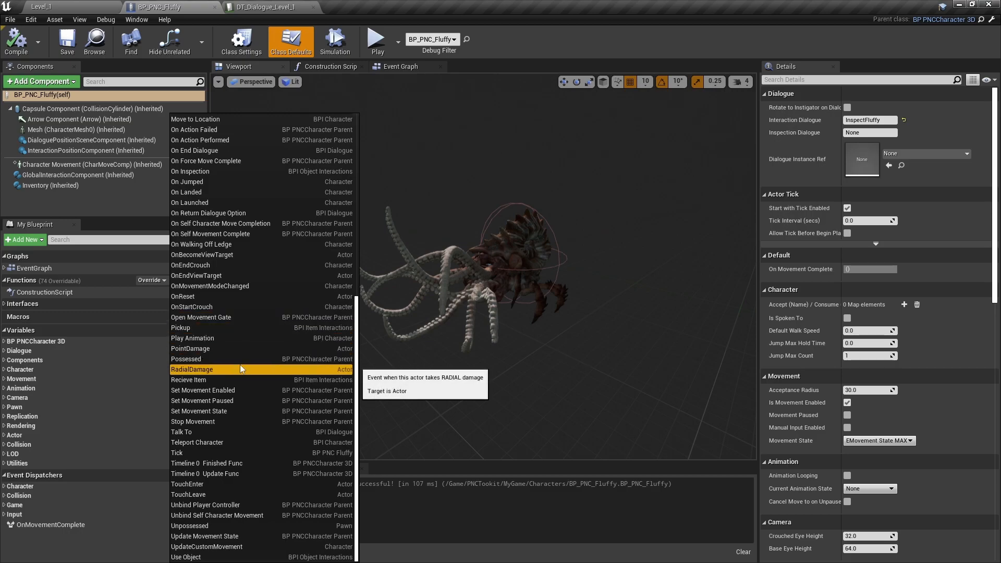
left_click(209, 380)
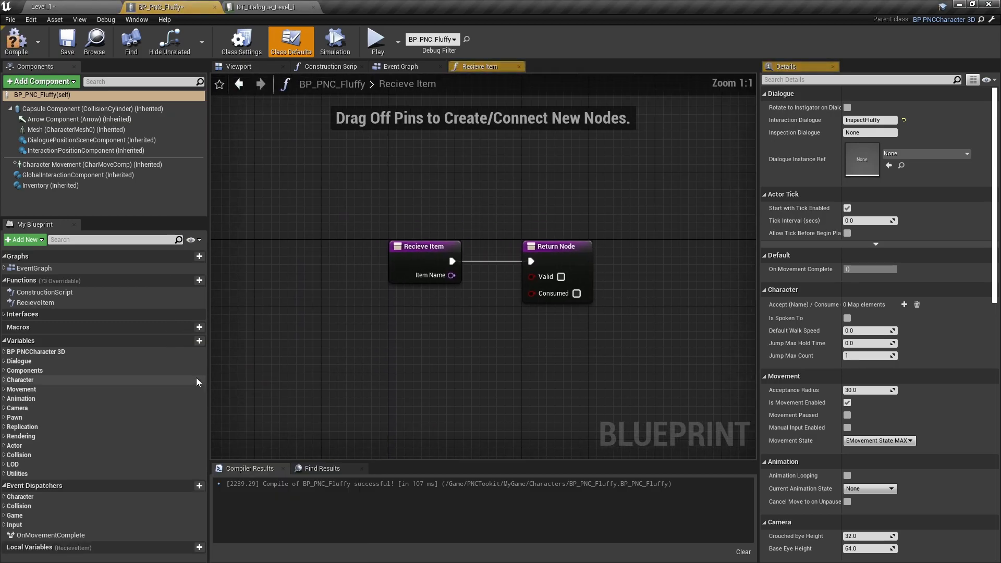
- Move the Return Node far from the Recieve Item entry node to make room for new logic
scroll(425, 344, "down", 4)
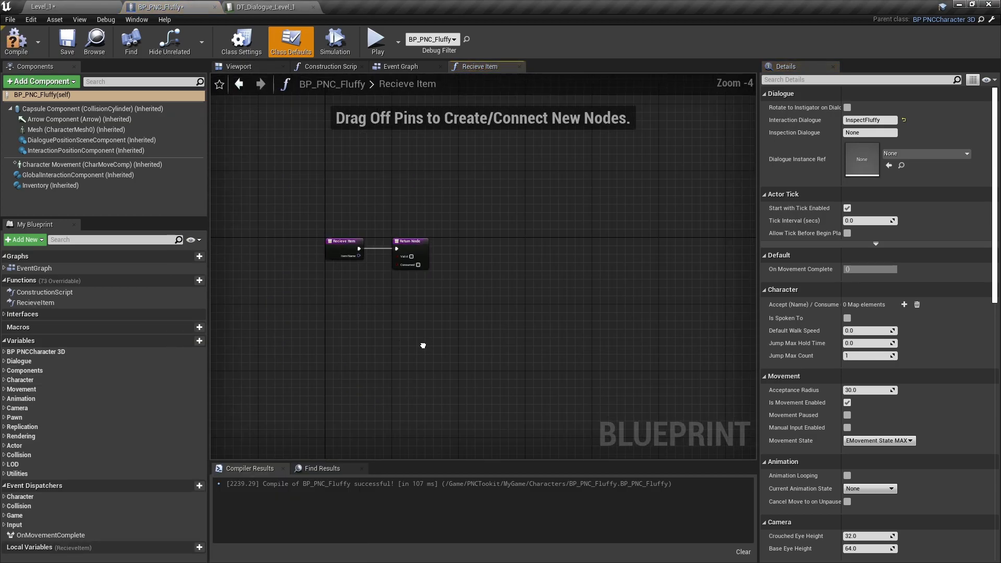
right_click_drag(425, 346, 361, 322)
left_click_drag(360, 227, 720, 220)
scroll(521, 271, "up", 4)
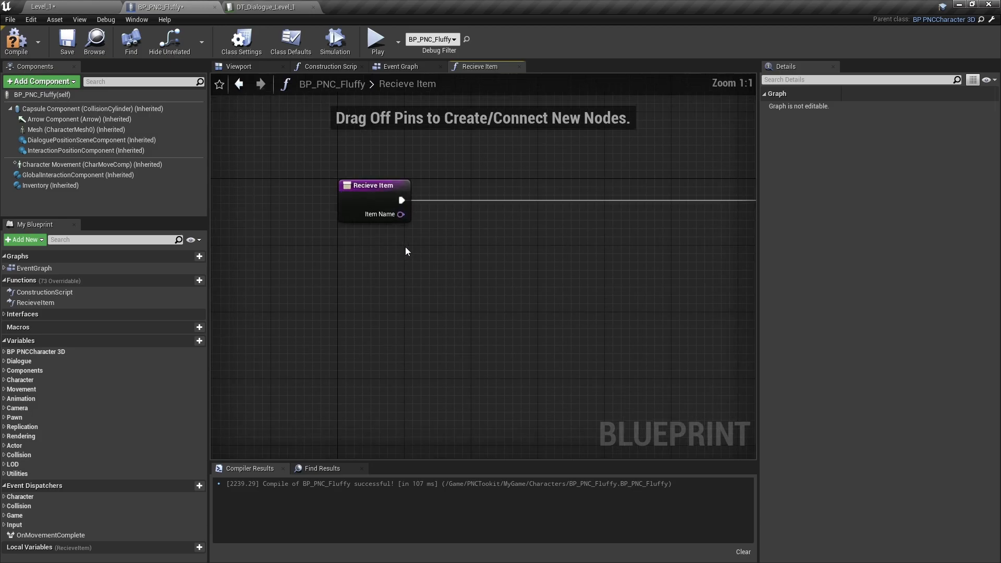
- Compare Item Name with PuppyChow using an Equal (Name) node placed beside the Recieve Item entry node
right_click_drag(470, 271, 356, 264)
left_click_drag(286, 208, 357, 254)
type("==")
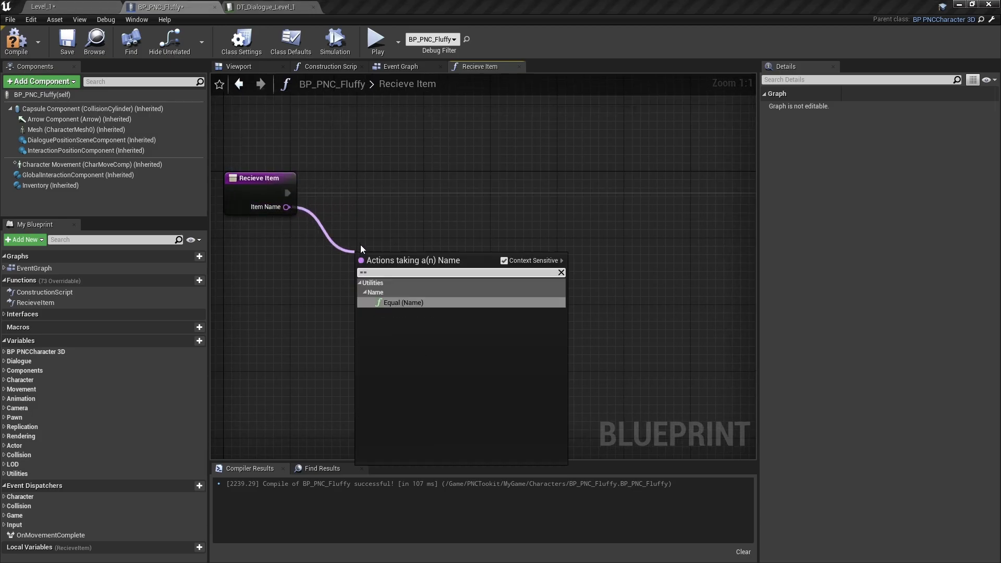
left_click(430, 303)
left_click(390, 276)
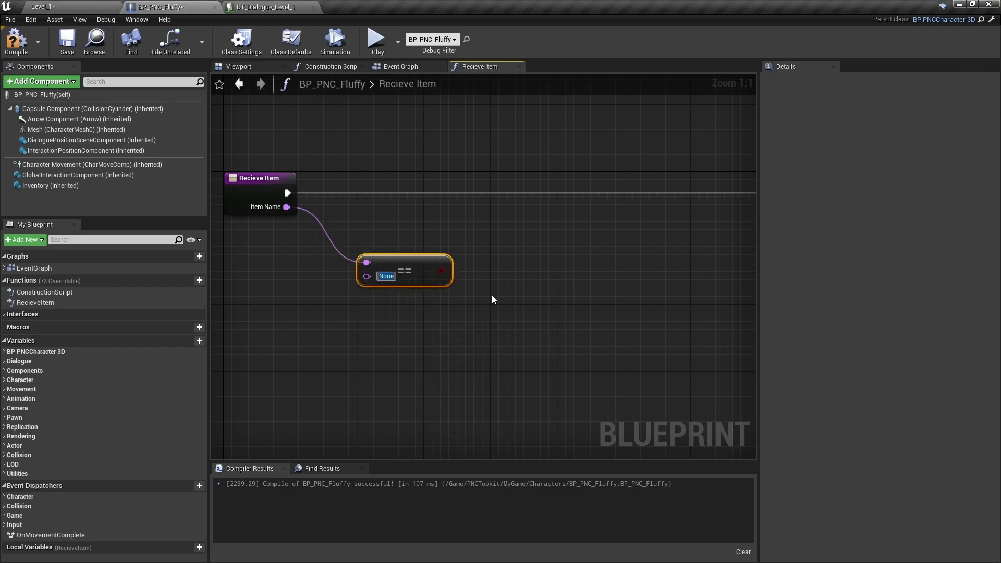
type("Puppy")
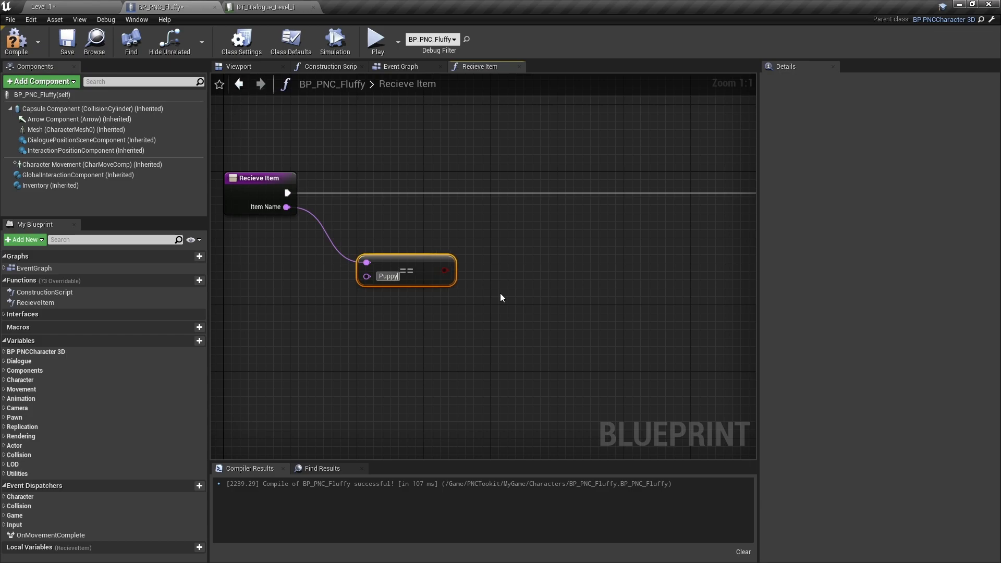
type("Chow")
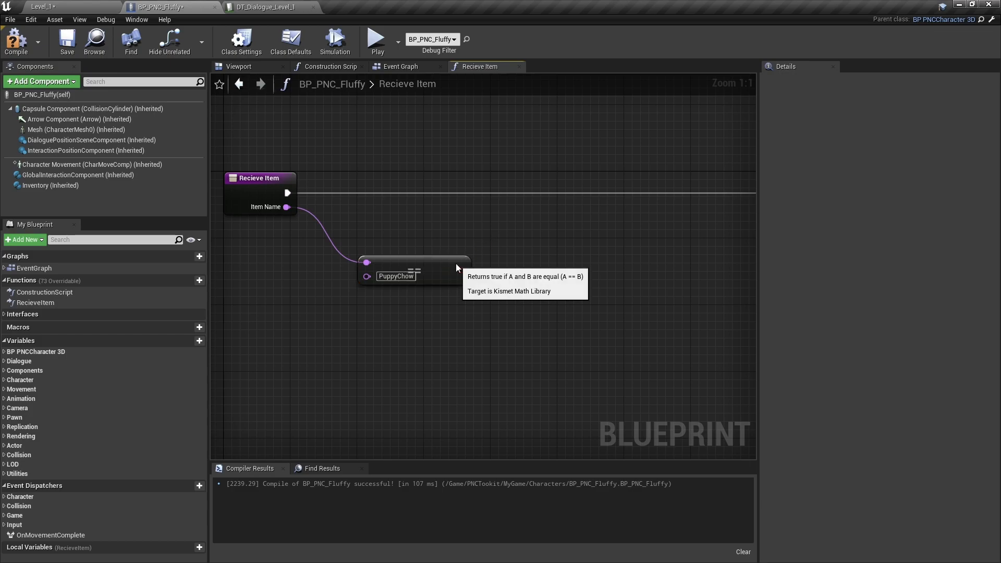
left_click_drag(456, 264, 416, 216)
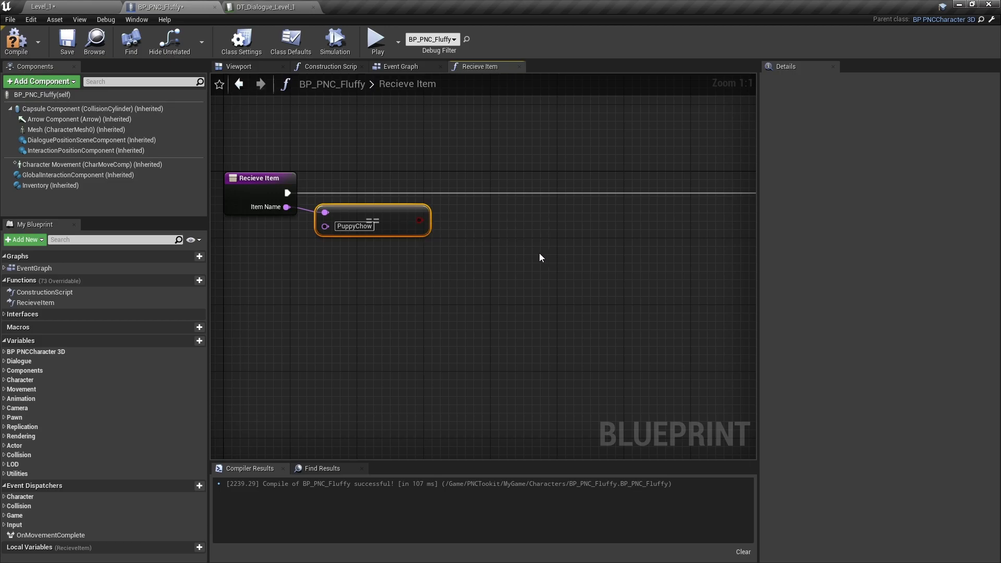
- Add a Branch after the Recieve Item entry node and use the PuppyChow comparison as its condition
left_click(470, 184)
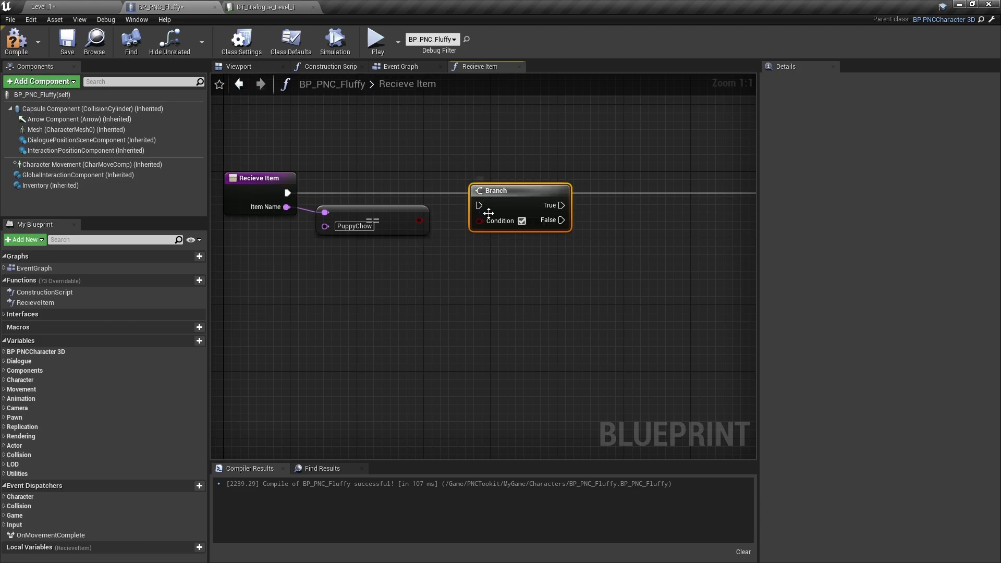
left_click_drag(502, 200, 500, 189)
left_click_drag(420, 220, 476, 208)
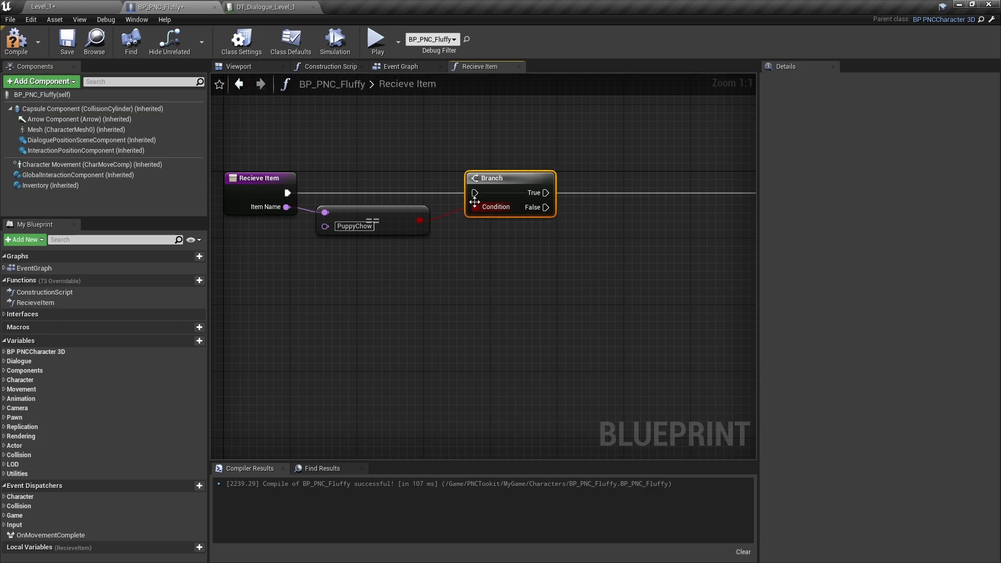
left_click_drag(294, 195, 476, 196)
- Place a copy of the Return Node below the Branch and connect the False output to it, leaving Valid and Consumed unchecked
right_click_drag(619, 251, 544, 240)
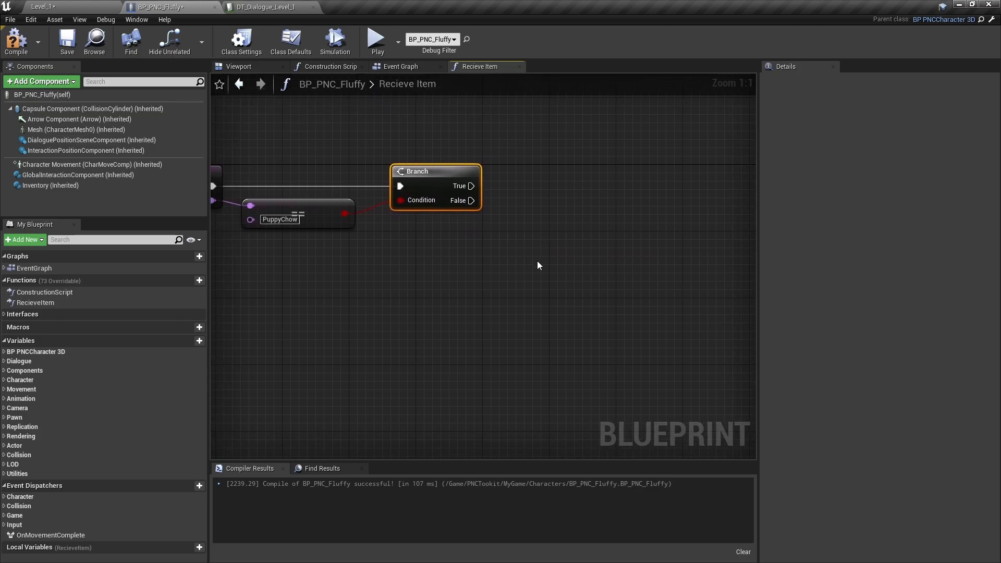
right_click_drag(659, 259, 533, 298)
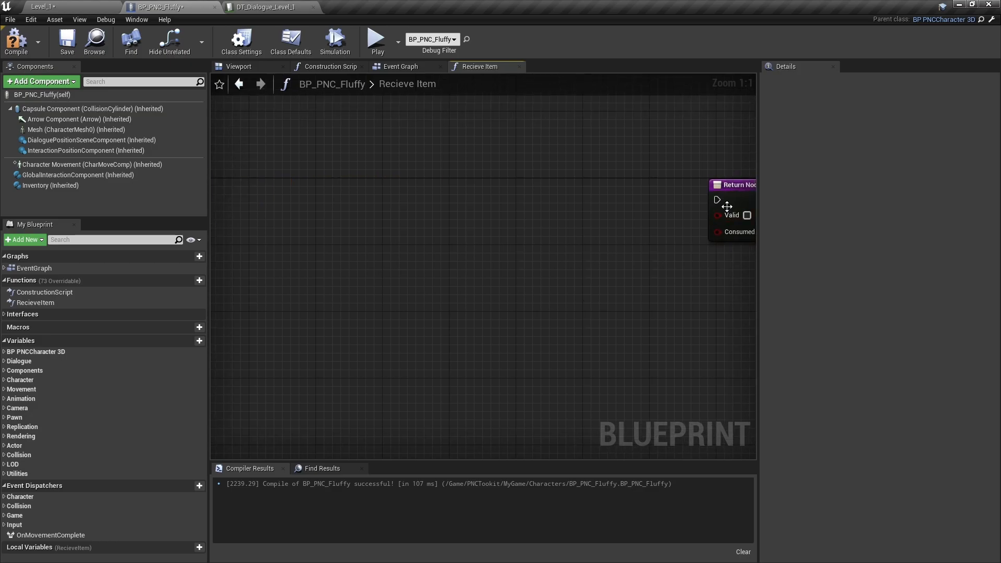
right_click_drag(416, 324, 646, 305)
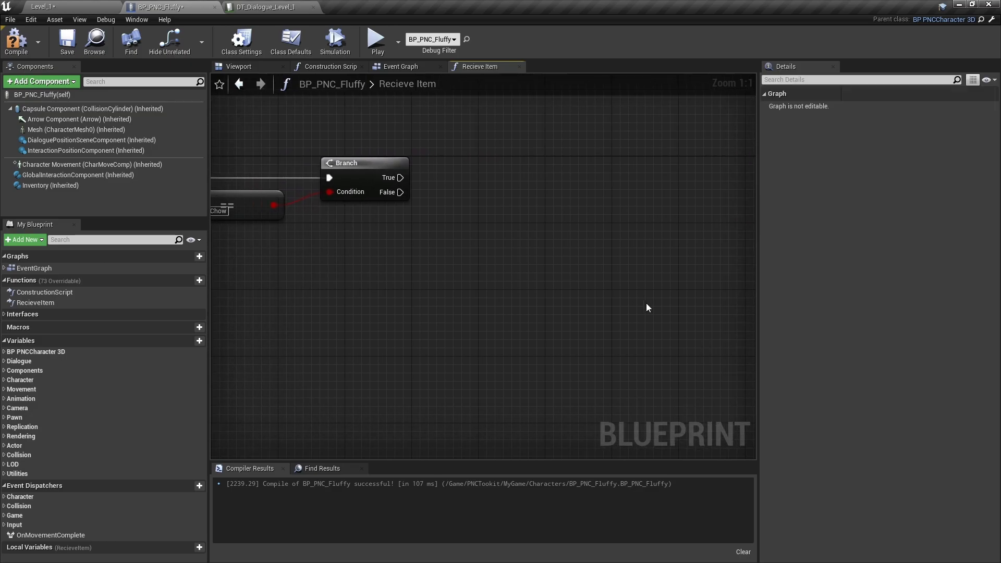
key("ctrl+v")
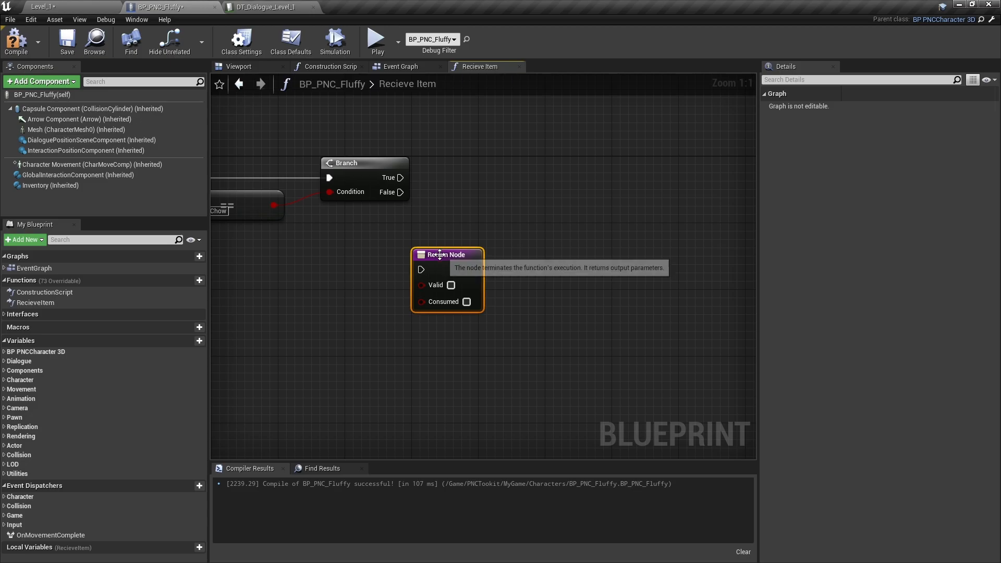
left_click_drag(445, 260, 467, 252)
left_click_drag(400, 192, 446, 252)
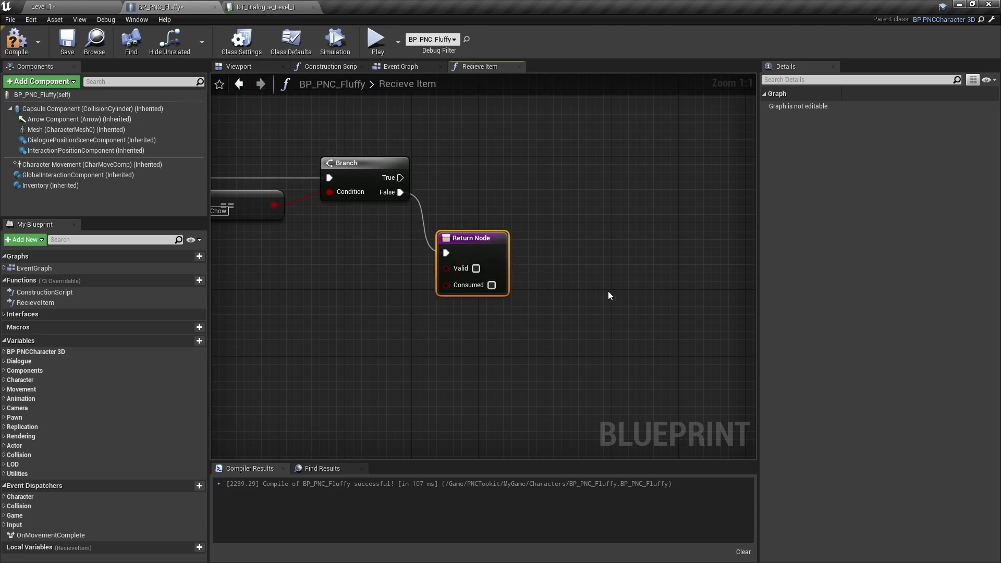
- Add a Start Dialogue Sequence node on the Branch's True output with NomNom as the Dialogue Row Name
right_click_drag(490, 220, 472, 315)
right_click_drag(286, 374, 446, 323)
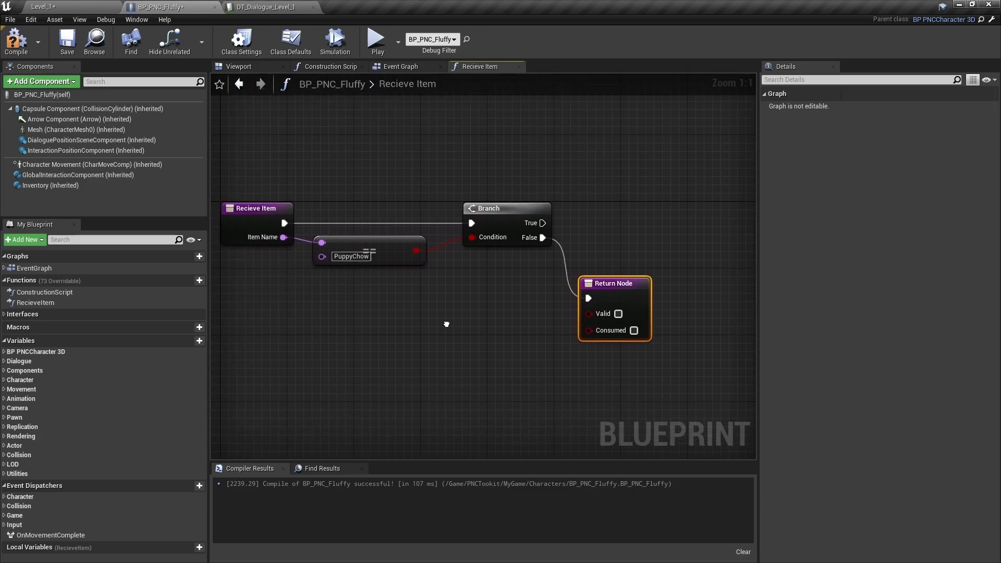
right_click_drag(540, 339, 390, 311)
left_click_drag(408, 218, 456, 224)
type("start")
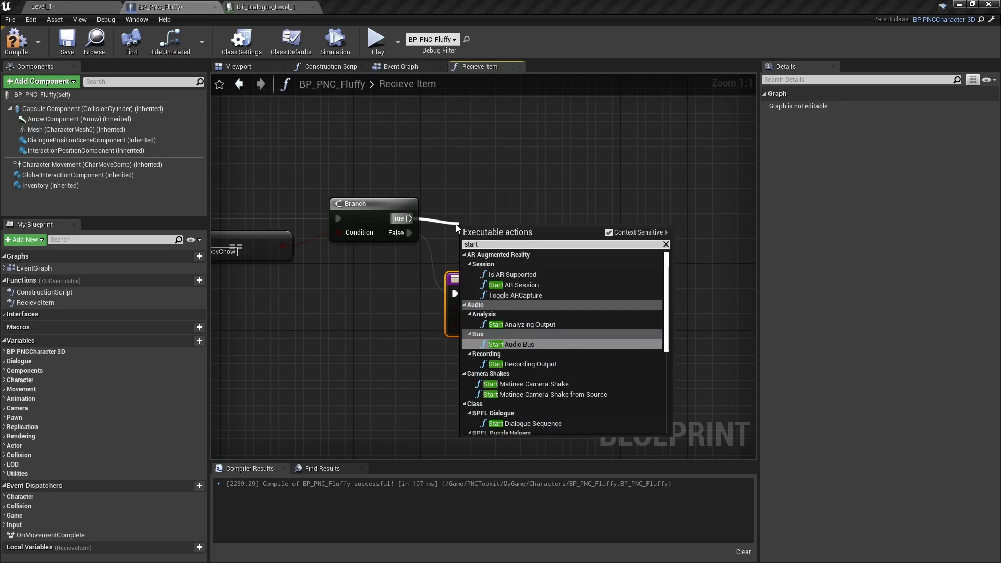
type("di")
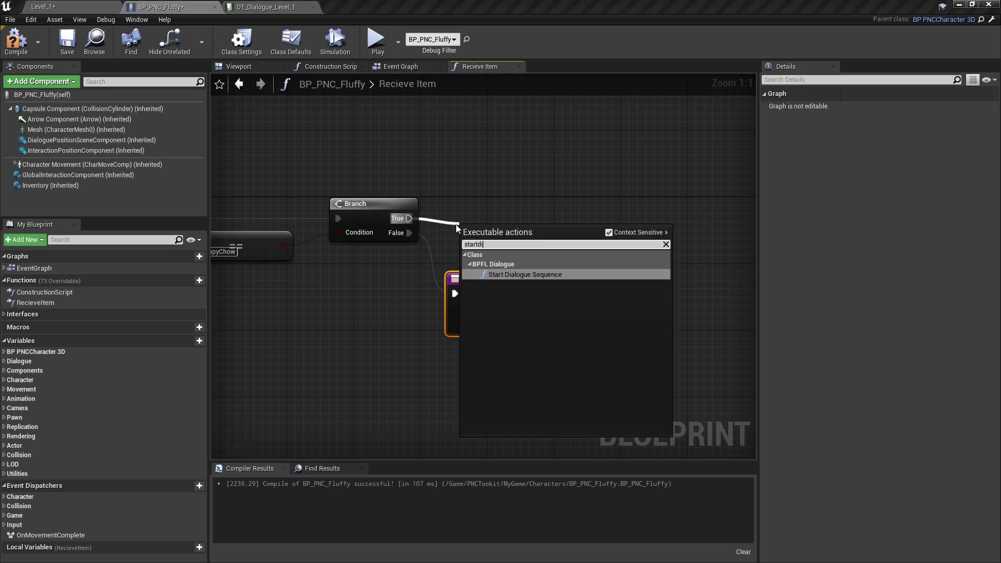
left_click(525, 274)
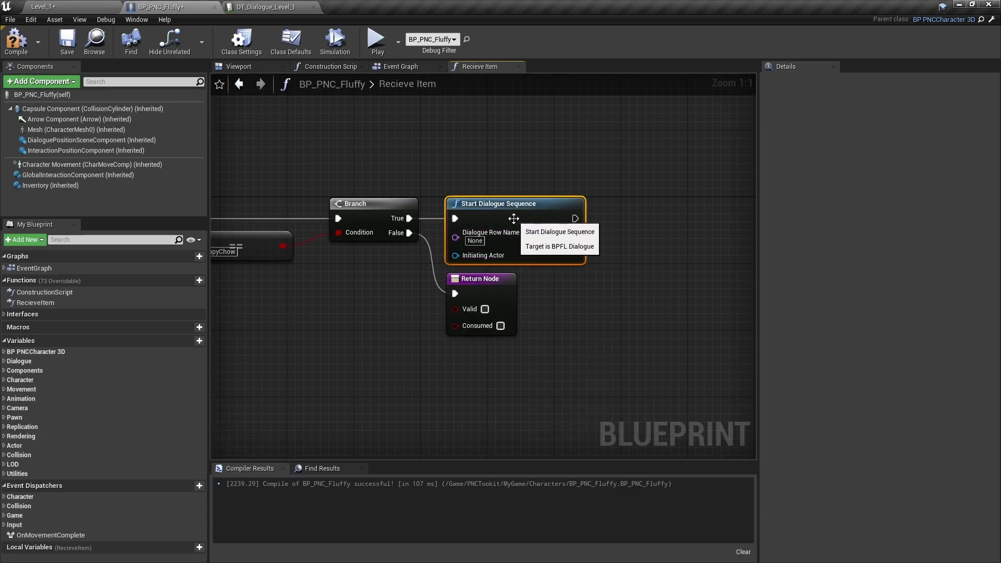
left_click(475, 241)
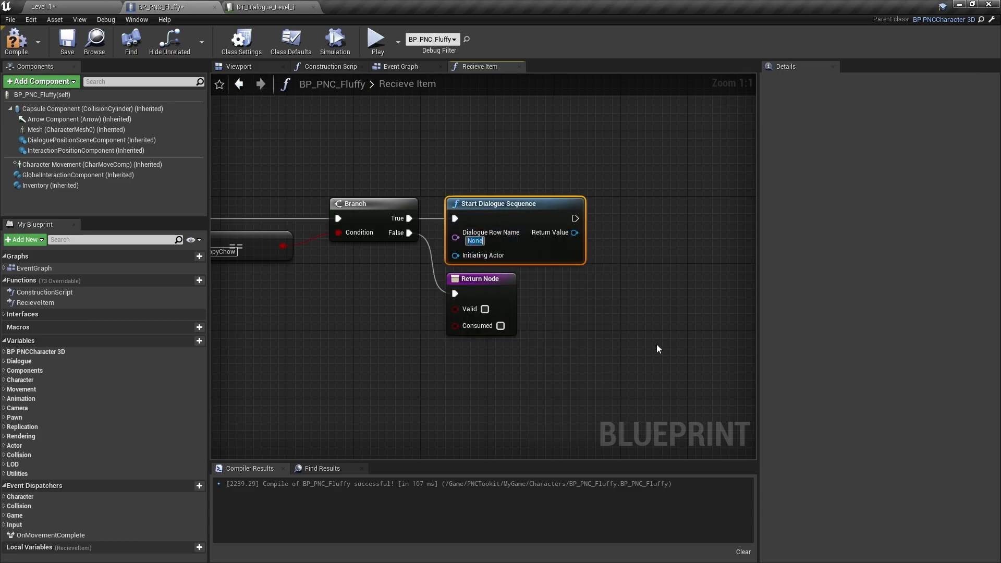
type("NomNom")
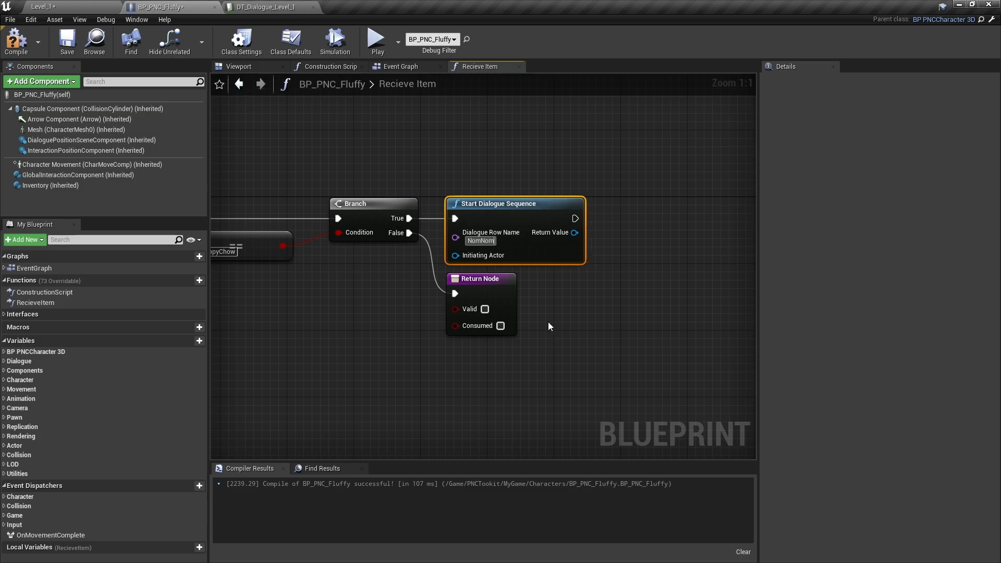
left_click(552, 323)
- Add a Get Scene Manager node above the Start Dialogue Sequence node
right_click_drag(591, 334, 461, 270)
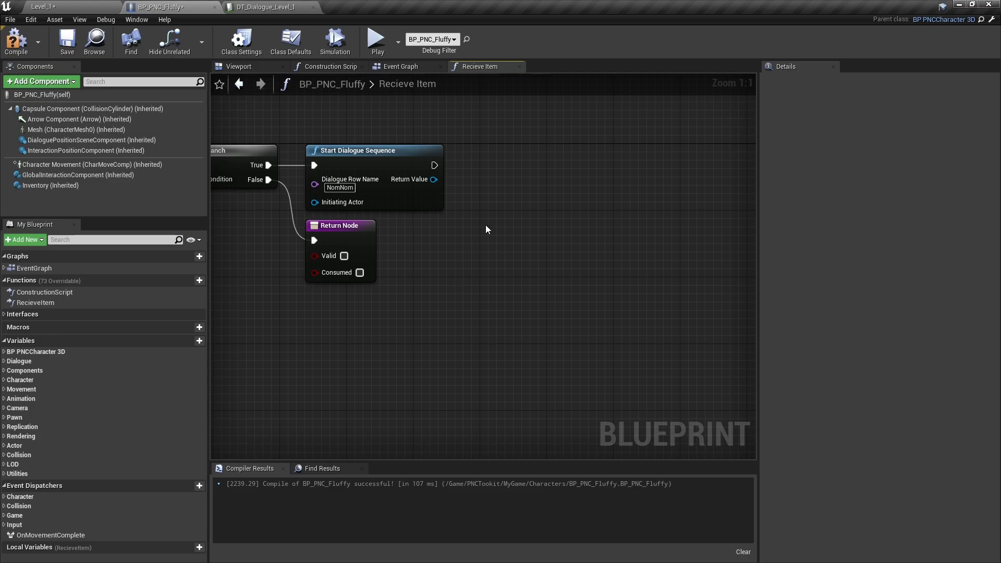
right_click_drag(513, 225, 492, 290)
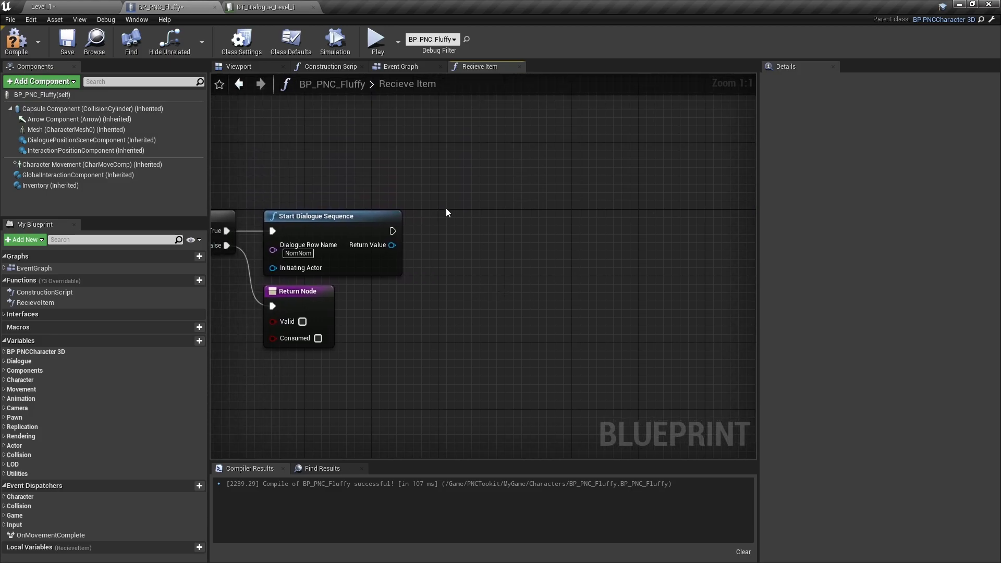
right_click(378, 175)
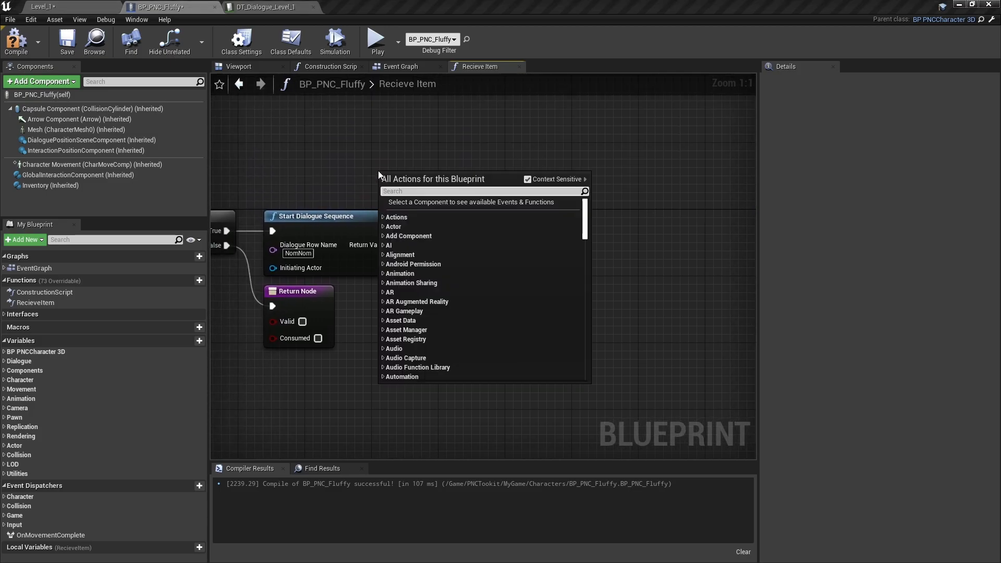
type("Get")
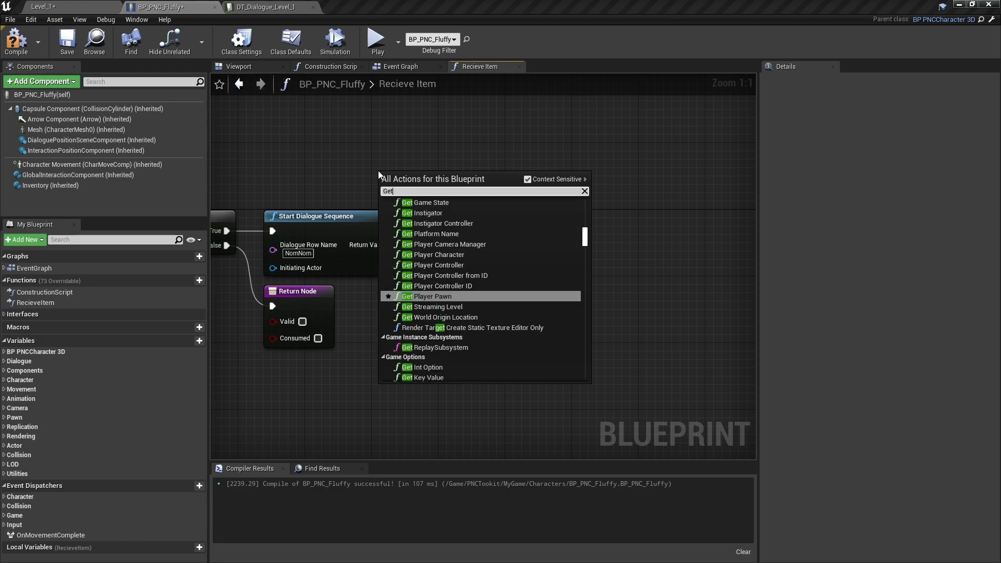
type("Sce")
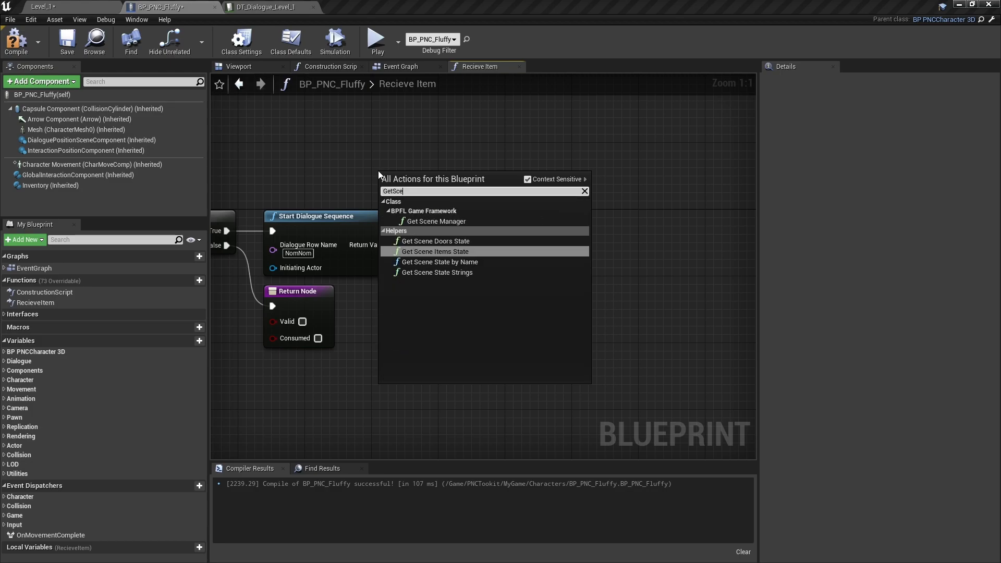
left_click(438, 221)
- Add a Remove State String from Scene node targeting the scene manager and run it after Start Dialogue Sequence
left_click_drag(434, 178, 457, 230)
type("remove")
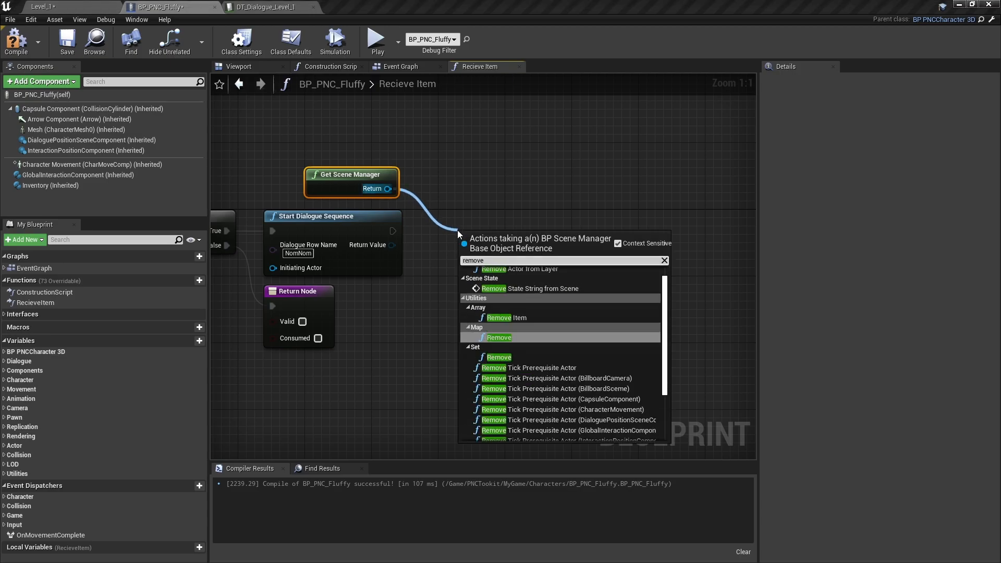
type("str")
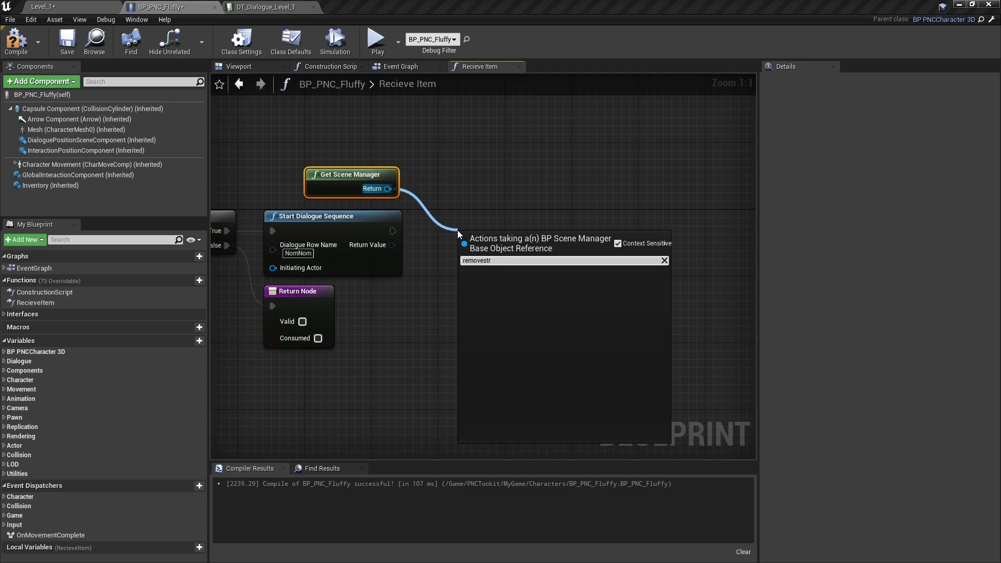
key("BackSpace")
key("BackSpace")
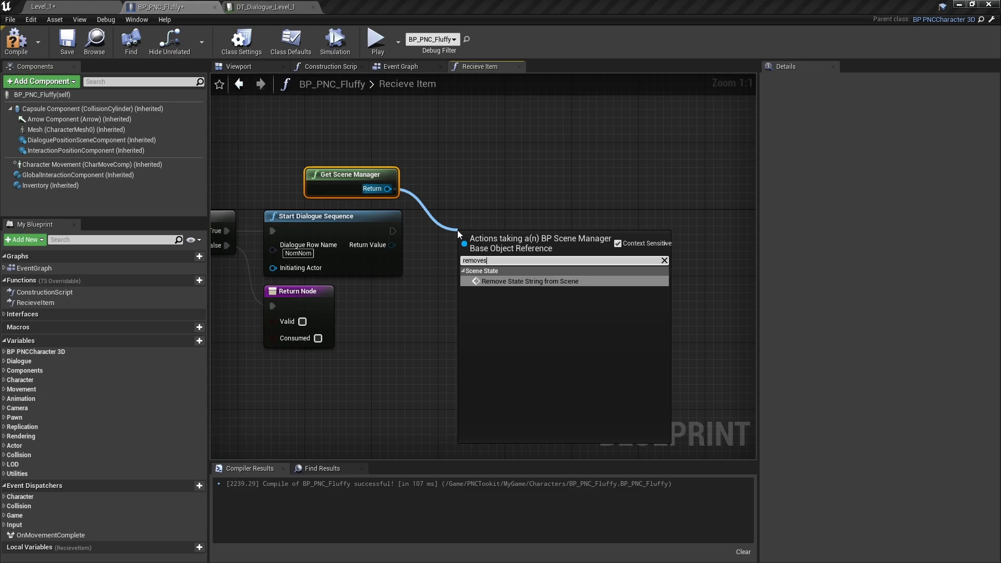
left_click(547, 282)
left_click_drag(521, 239, 505, 213)
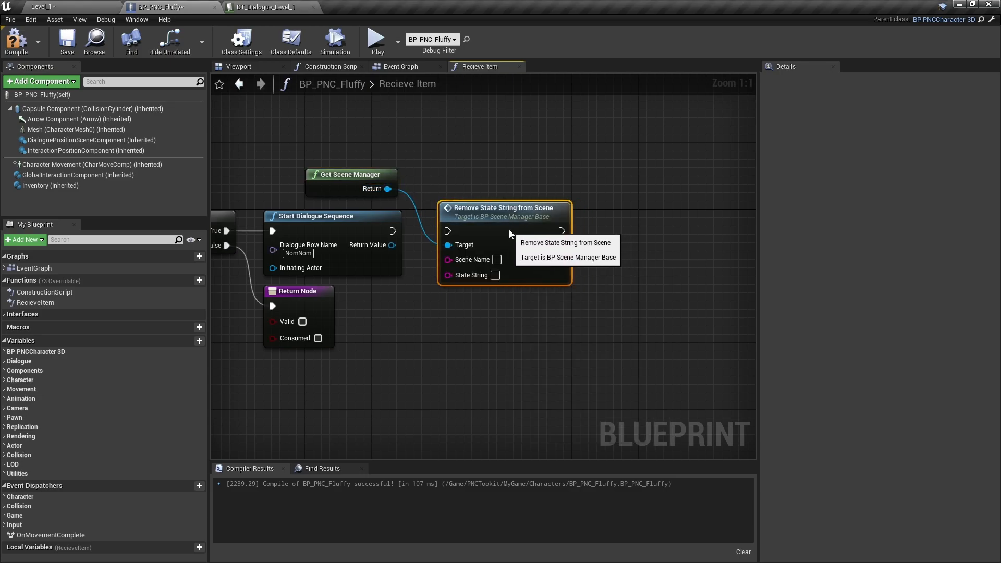
left_click_drag(392, 230, 446, 231)
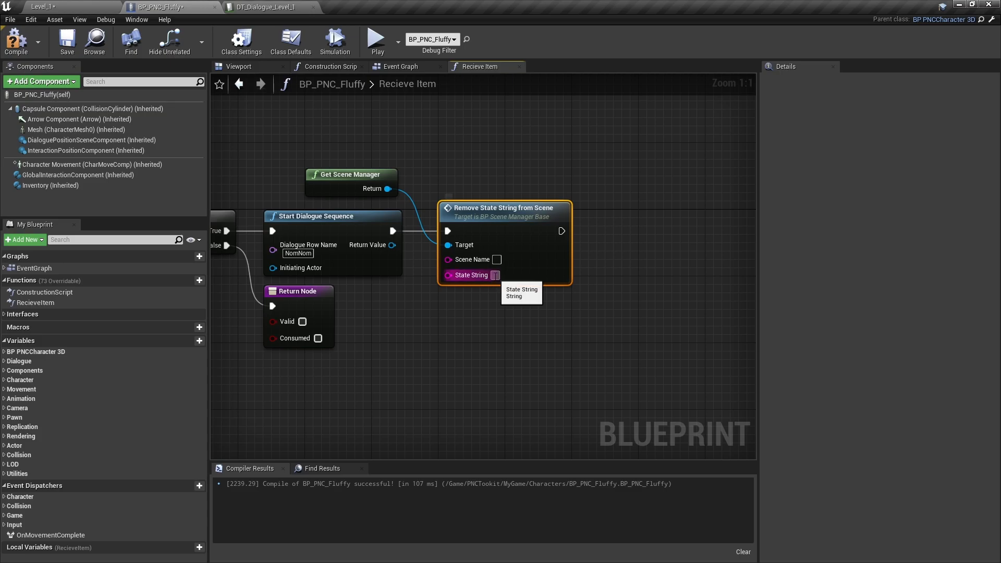
- Set the State String to FedFluffy on the Remove State String from Scene node
type("FedFluffy")
left_click(528, 345)
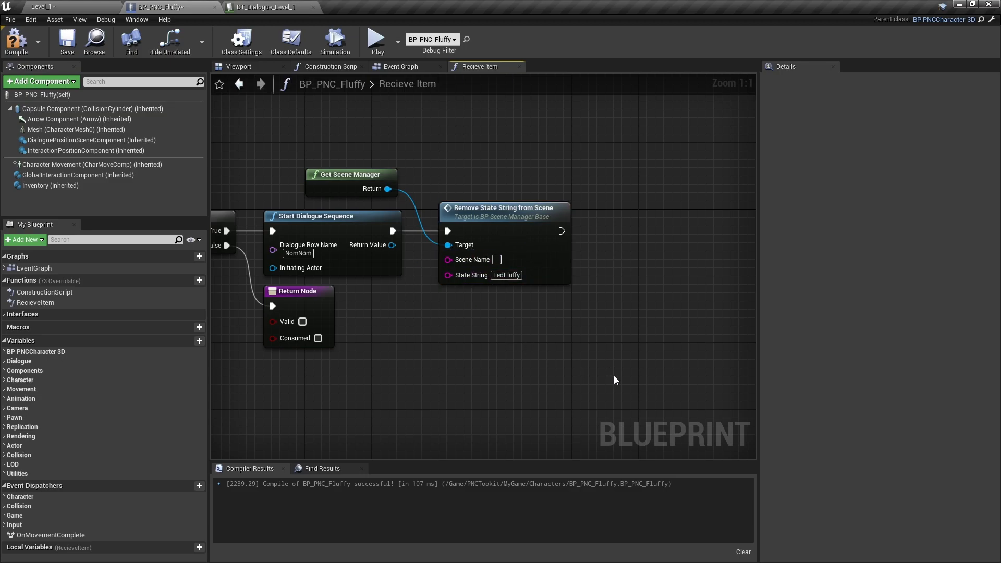
- Connect the Return Node after Remove State String from Scene, check its Valid and Consumed options, and compile the blueprint
right_click_drag(559, 378, 495, 337)
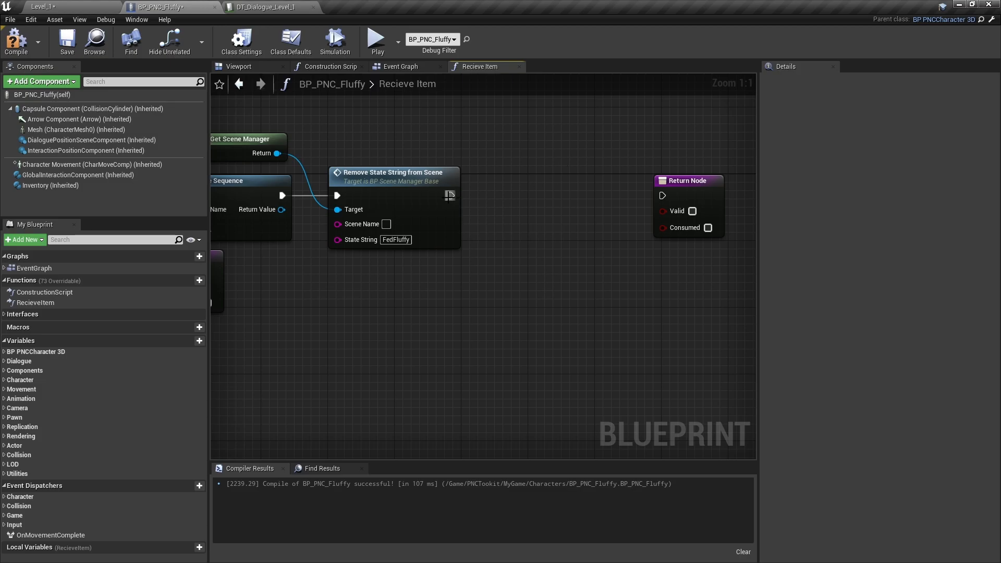
left_click_drag(449, 195, 532, 191)
left_click(525, 211)
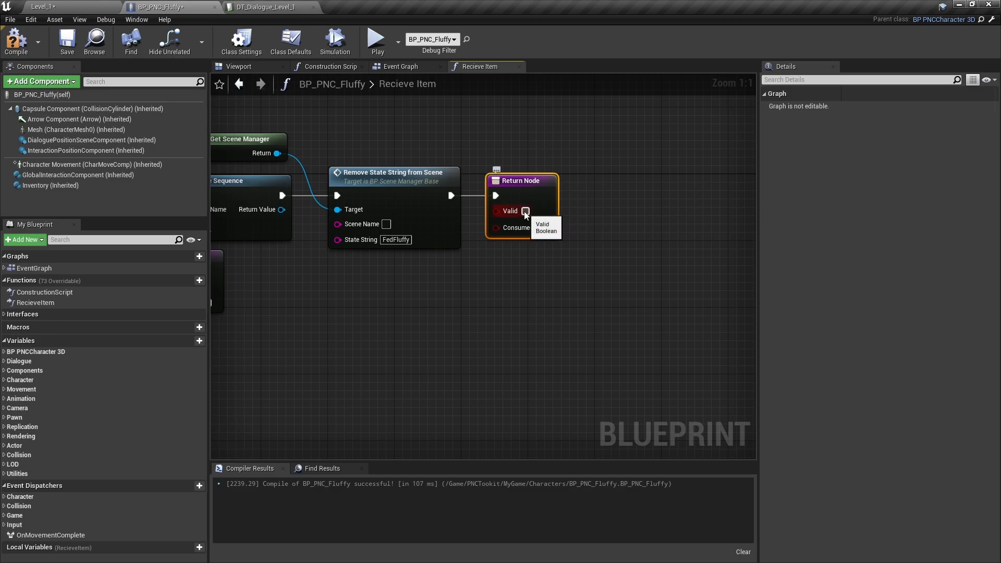
left_click(541, 228)
right_click_drag(489, 302, 622, 305)
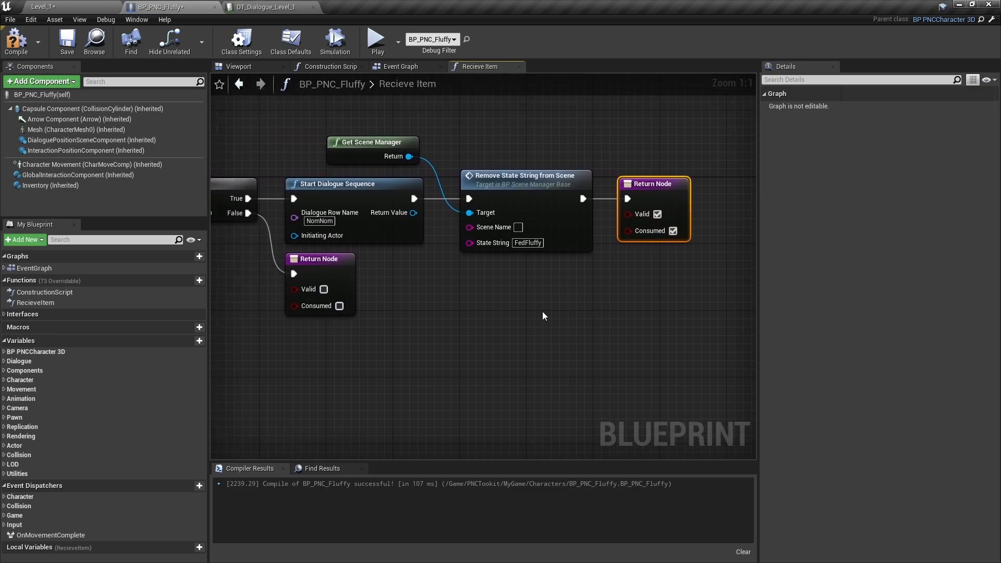
right_click_drag(426, 316, 702, 322)
right_click_drag(658, 387, 404, 344)
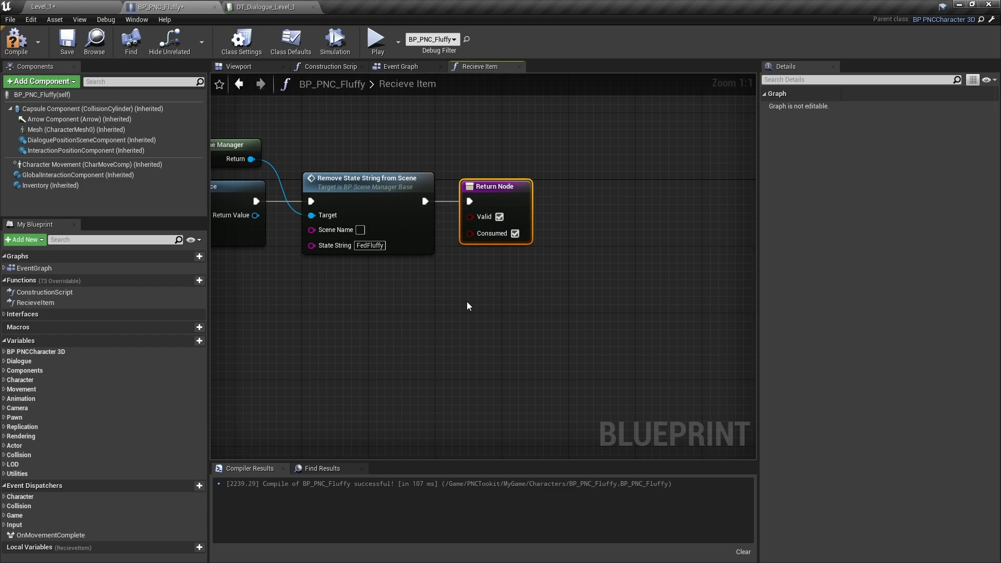
left_click(16, 40)
- Select the scene manager actor in Level_1 and open its BP_SceneManager_Level_1 blueprint to check the State as Strings defaults
left_click(83, 8)
right_click_drag(417, 219, 417, 279)
left_click(416, 282)
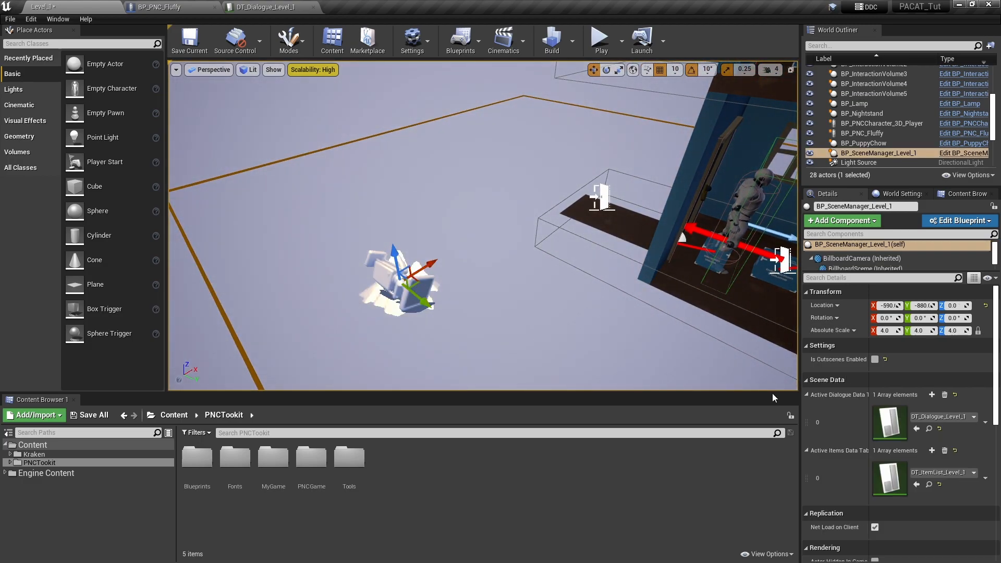
left_click(964, 153)
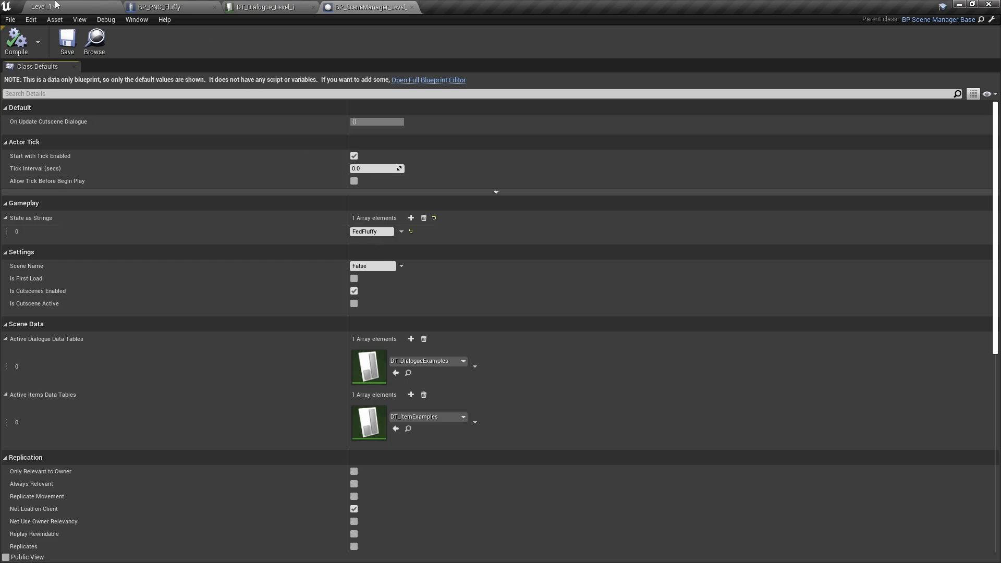
- Select the ground-floor bedroom door in Level_1, locate its asset in the content folders, and open the BP_Door_1 blueprint
left_click(74, 6)
right_click_drag(429, 209, 586, 136)
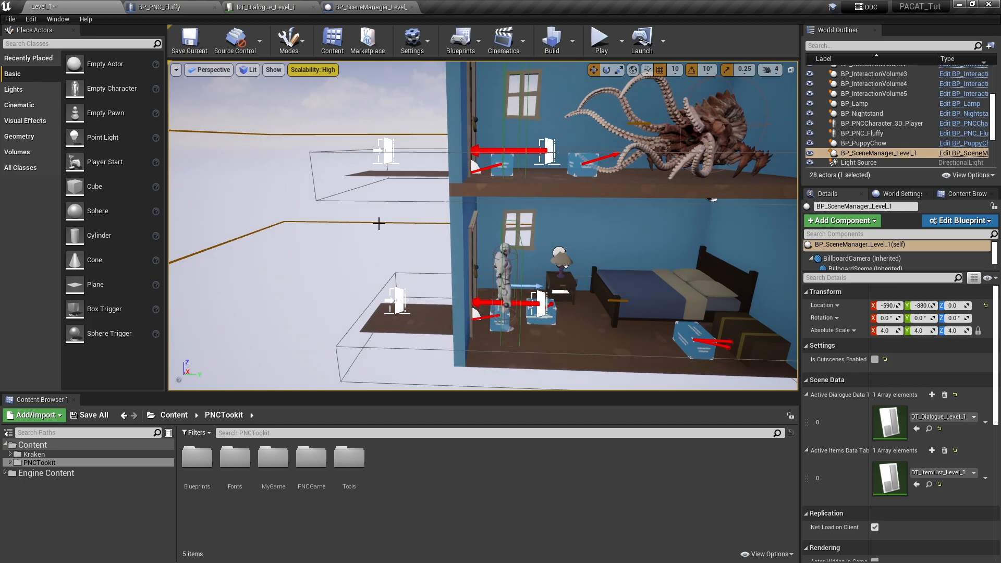
key("w")
right_click_drag(490, 311, 428, 326)
left_click(398, 284)
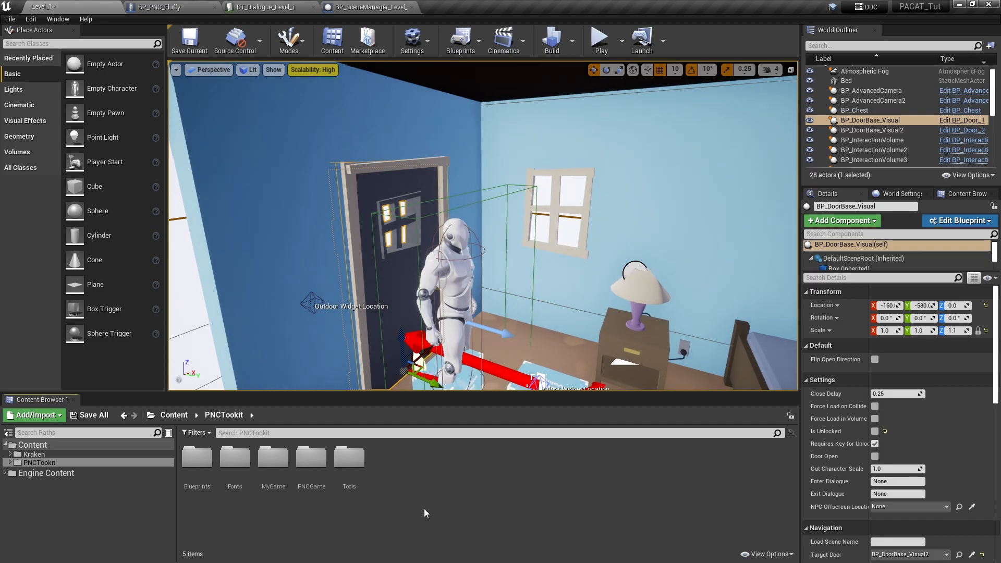
key("ctrl+b")
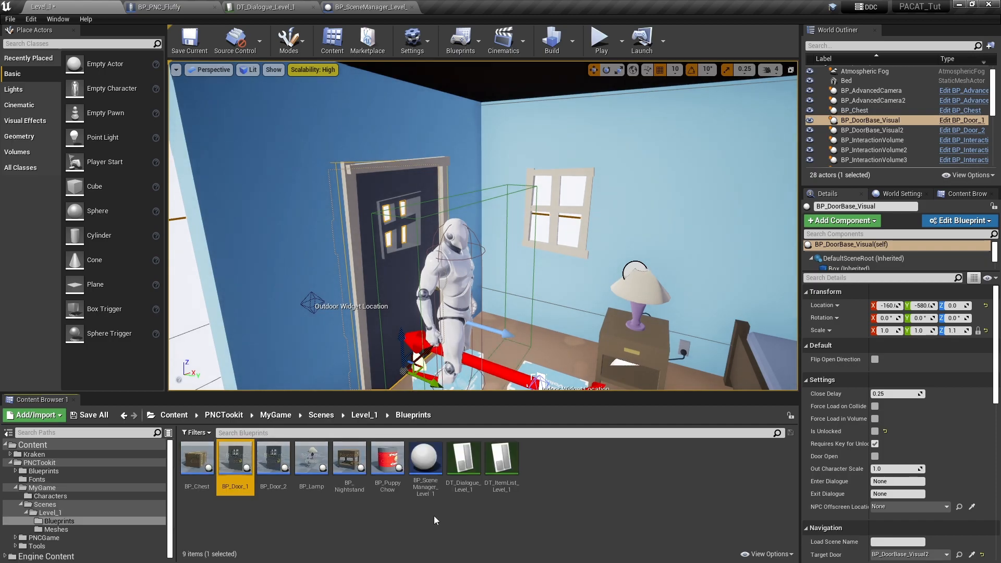
double_click(226, 485)
- Examine the CheckDoor event's FedFluffy state check, its Branch and the inventory condition that follows
right_click_drag(402, 421, 469, 416)
right_click_drag(580, 324, 492, 336)
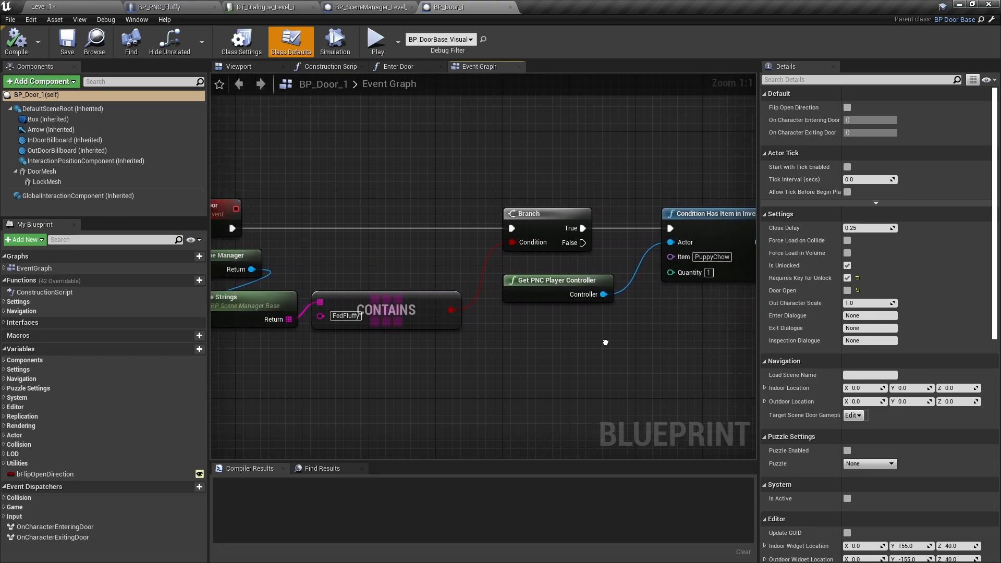
mouse_move(635, 424)
right_mouse_down()
mouse_move(707, 419)
mouse_move(647, 418)
right_mouse_up()
right_click_drag(340, 391, 485, 398)
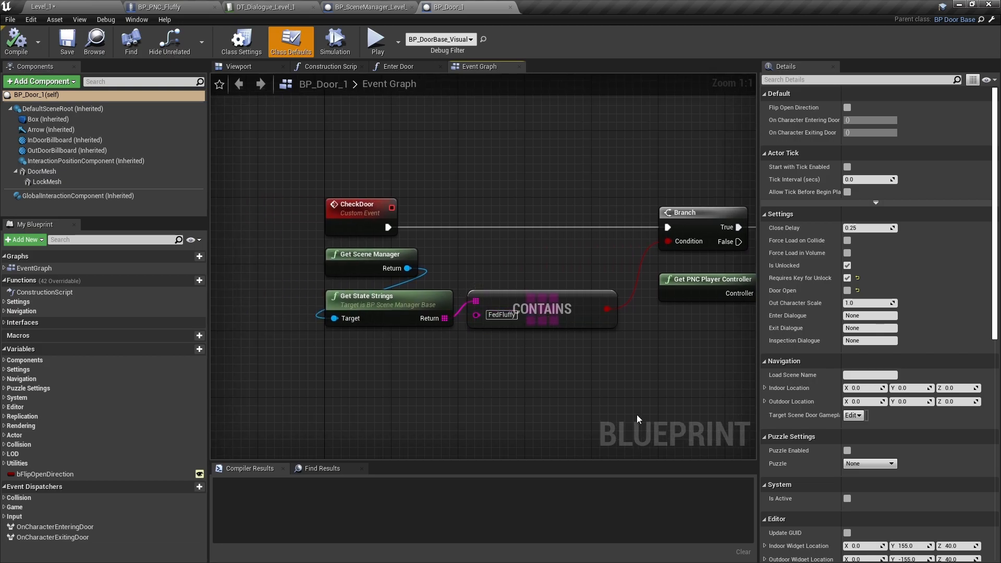
right_click_drag(704, 408, 325, 415)
left_click_drag(366, 258, 401, 362)
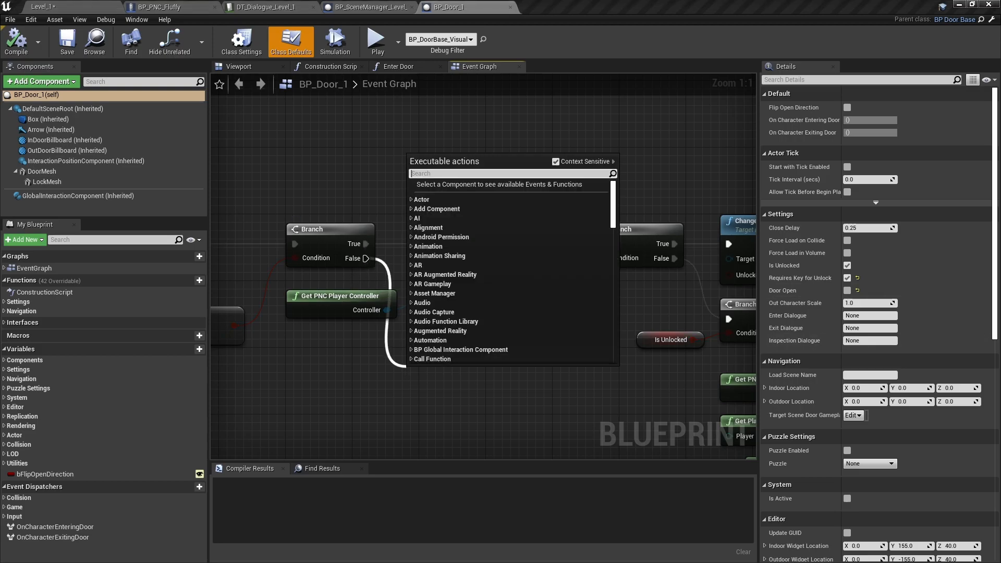
key("Escape")
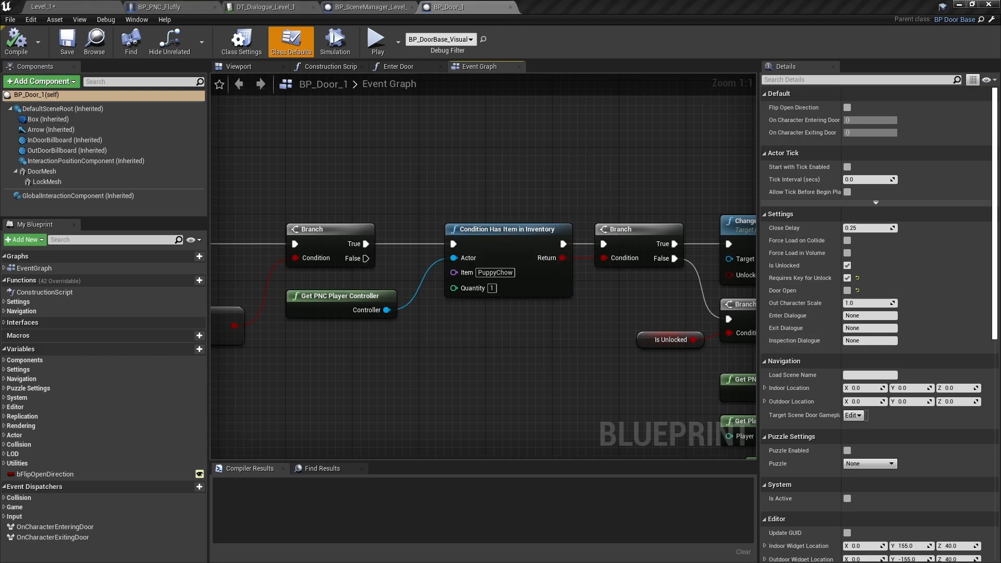
- Paste a copy of the Get Scene Manager, Get State Strings and FedFluffy Contains nodes below the CheckDoor chain
right_click_drag(485, 393, 594, 346)
right_click_drag(377, 372, 661, 355)
left_click_drag(371, 325, 532, 216)
right_click_drag(706, 397, 483, 383)
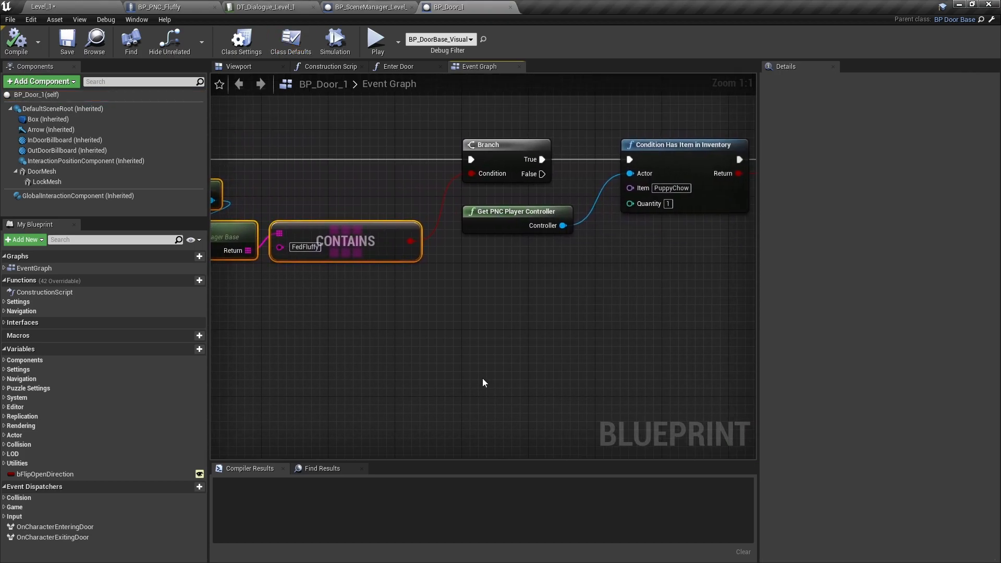
key("ctrl+c")
key("ctrl+v")
- Move the Look At node, its input nodes and the LockedDoor Start Dialogue Sequence up to free space beneath them
right_click_drag(527, 373, 196, 280)
right_click_drag(592, 357, 436, 392)
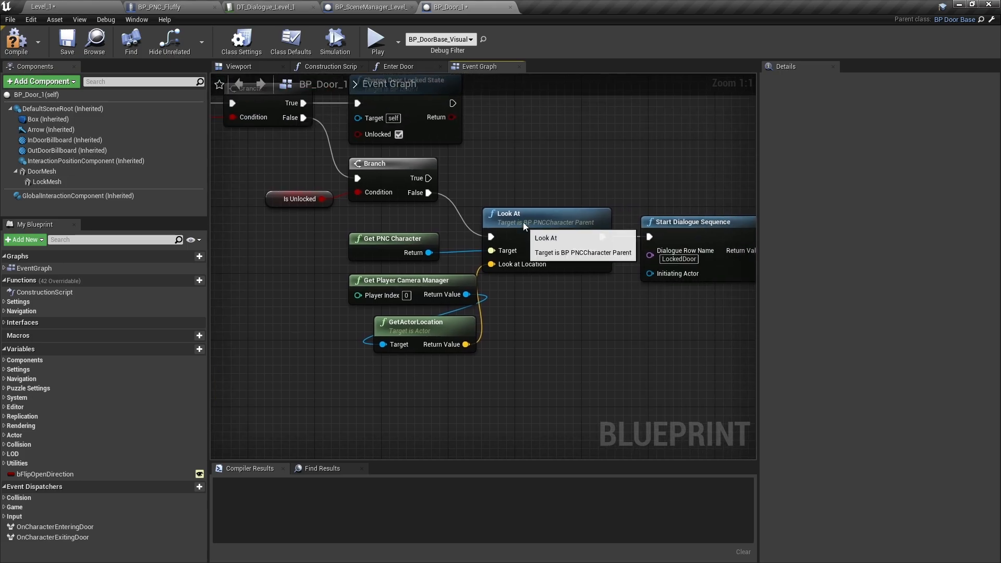
left_click_drag(523, 225, 523, 182)
left_click_drag(420, 391, 377, 213)
left_click_drag(709, 236, 693, 192)
- Add a Branch driven by the copied Contains node, run it from the first Branch's False output, and reposition the group
right_click_drag(699, 300, 753, 286)
right_click_drag(365, 362, 518, 388)
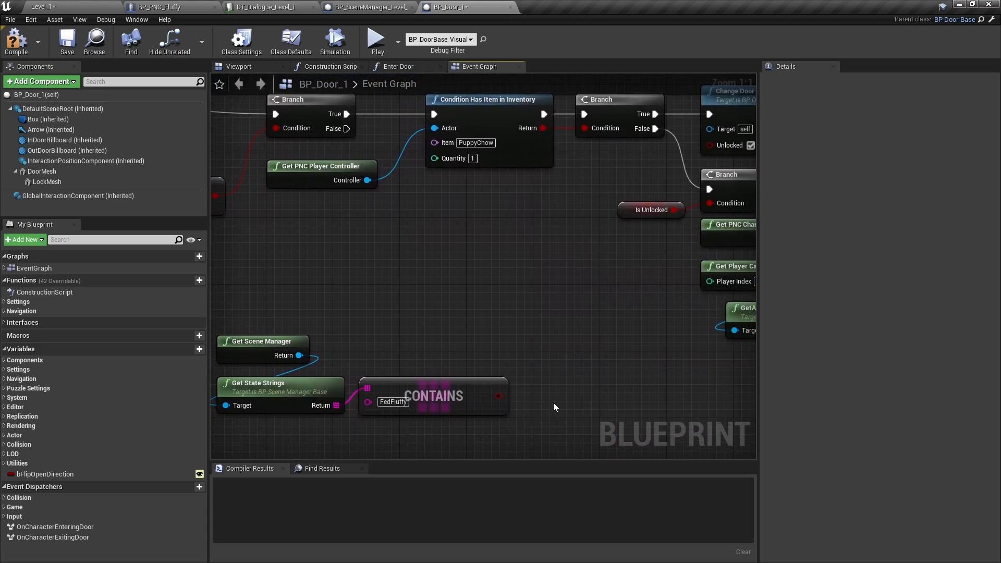
left_click(545, 353)
left_click_drag(498, 396, 346, 128)
right_click_drag(463, 334, 525, 276)
left_click_drag(282, 385, 687, 343)
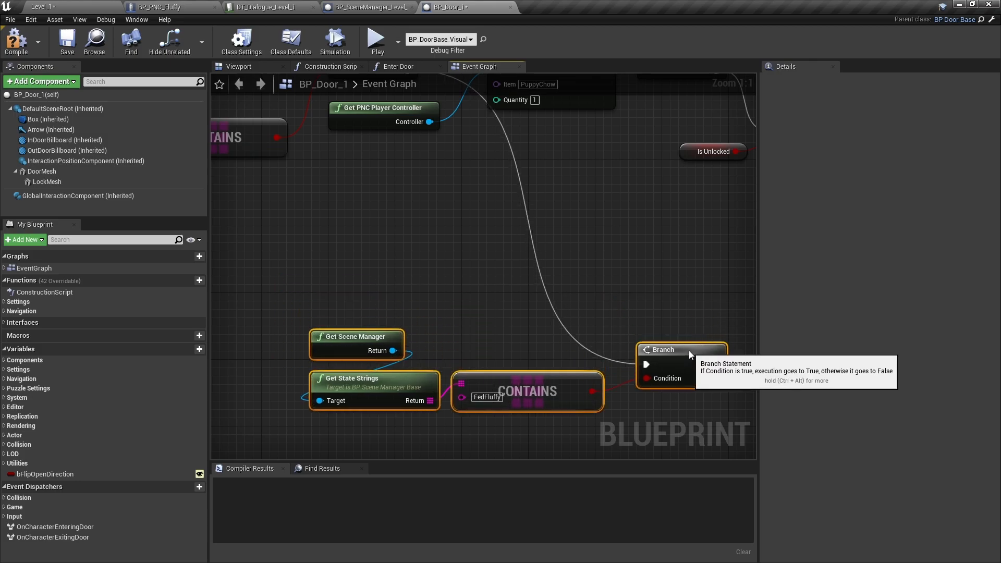
- Add a Start Dialogue Sequence on the new Branch's True output with FedFluffy as the Dialogue Row Name, and compile BP_Door_1
right_click_drag(650, 298, 526, 214)
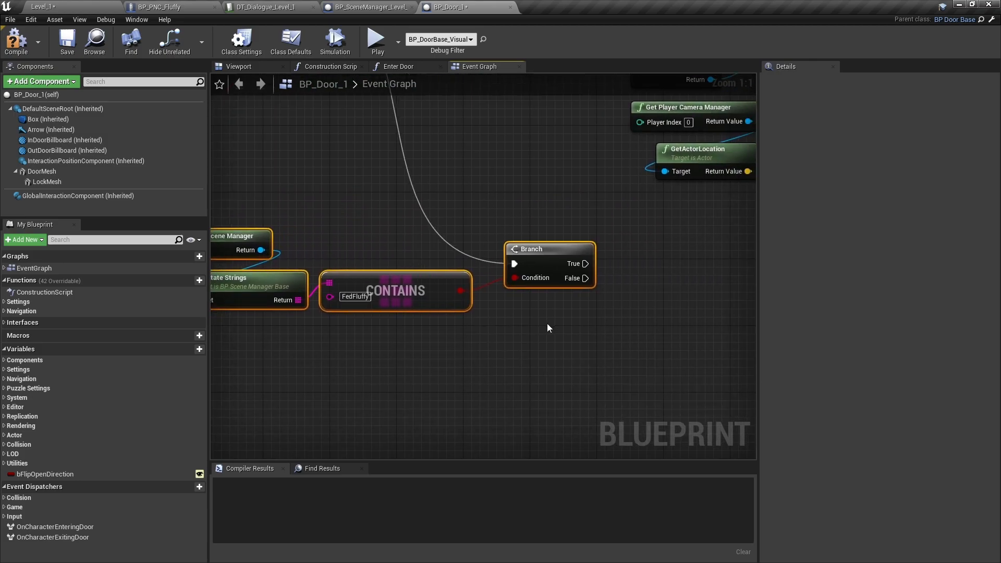
right_click_drag(651, 298, 480, 287)
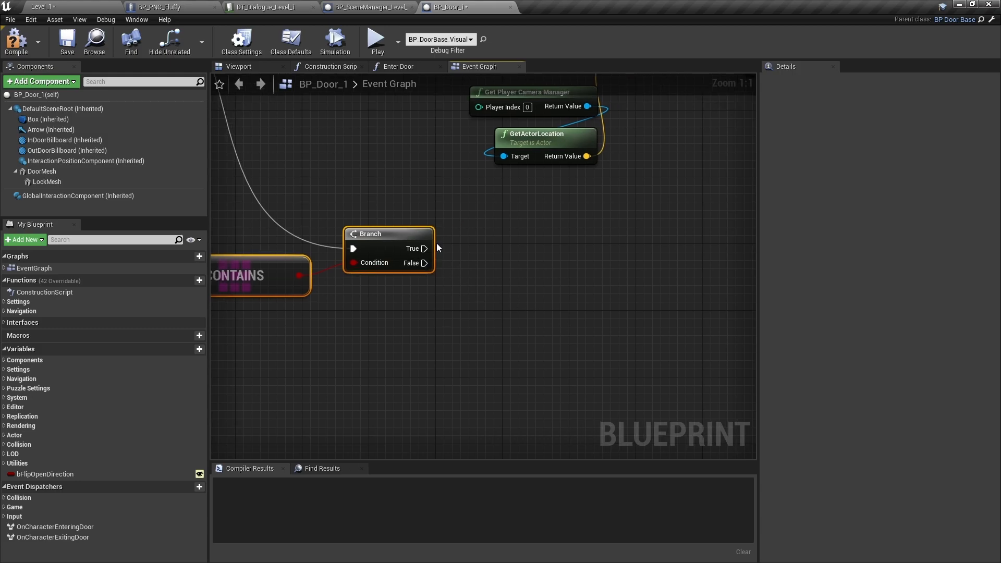
left_click_drag(422, 248, 482, 252)
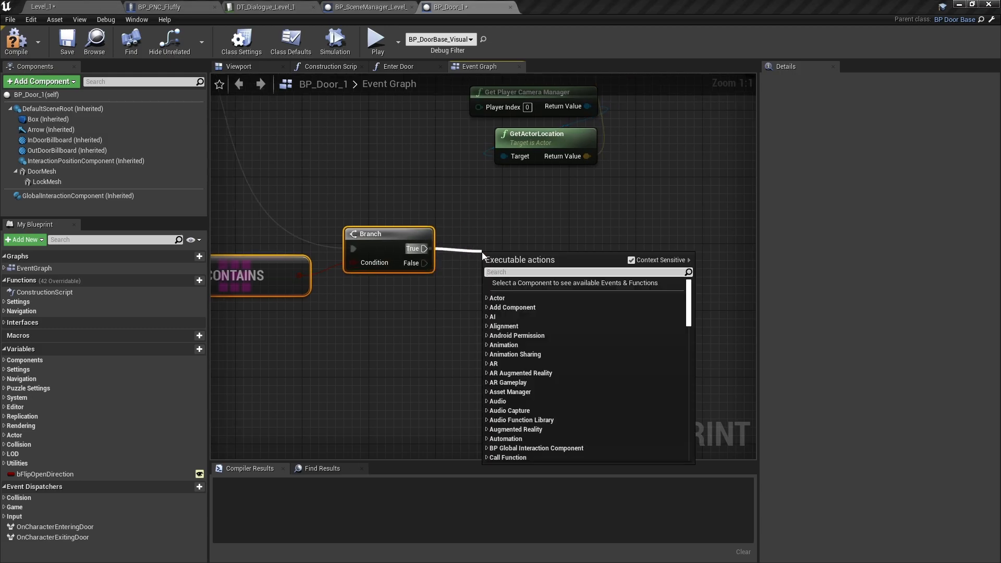
type("start")
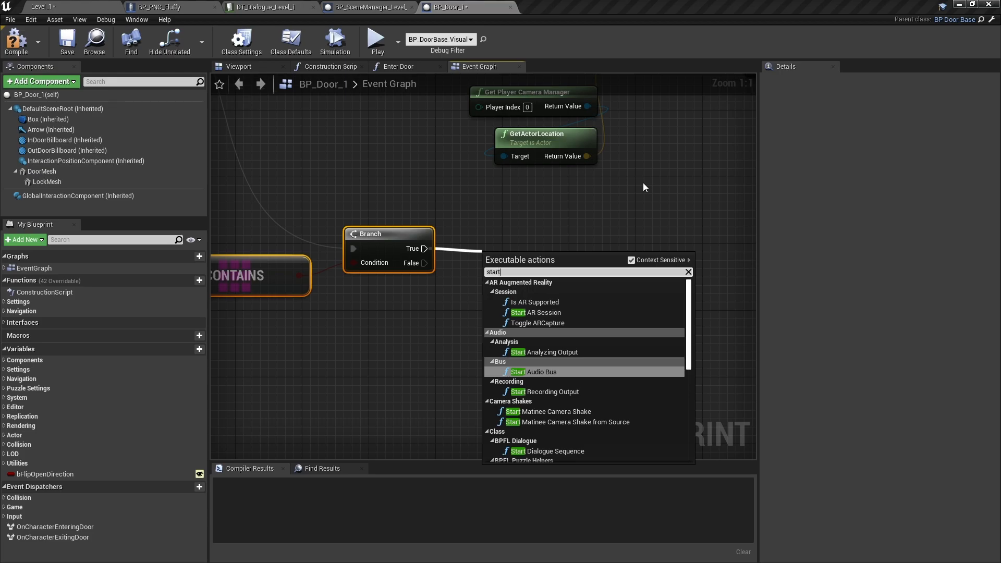
type("di")
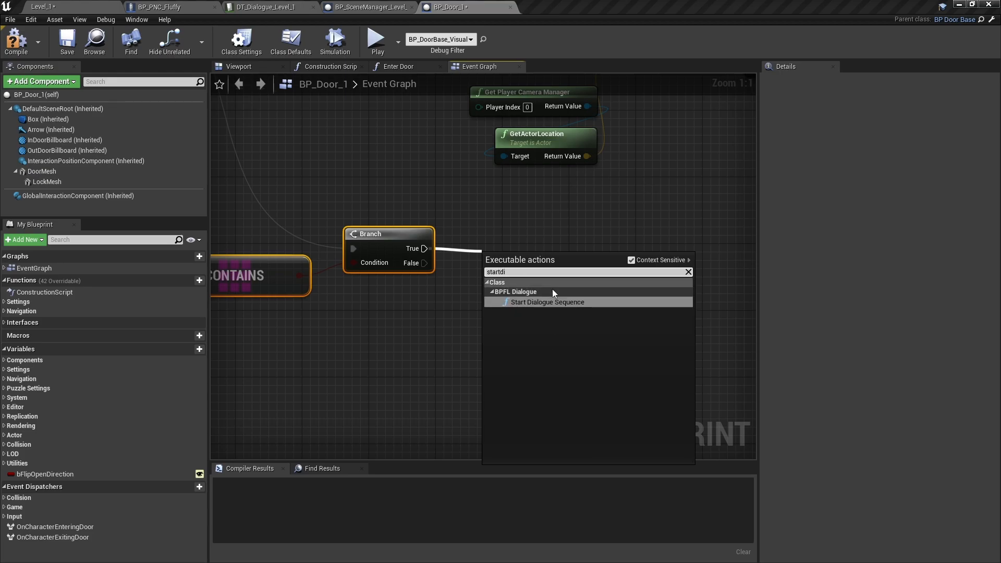
left_click(563, 302)
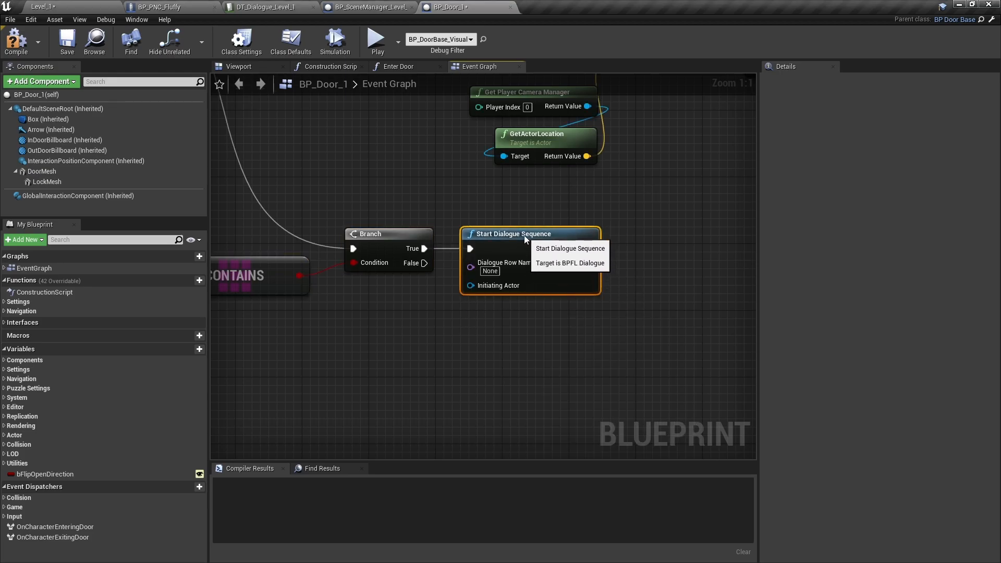
left_click(490, 271)
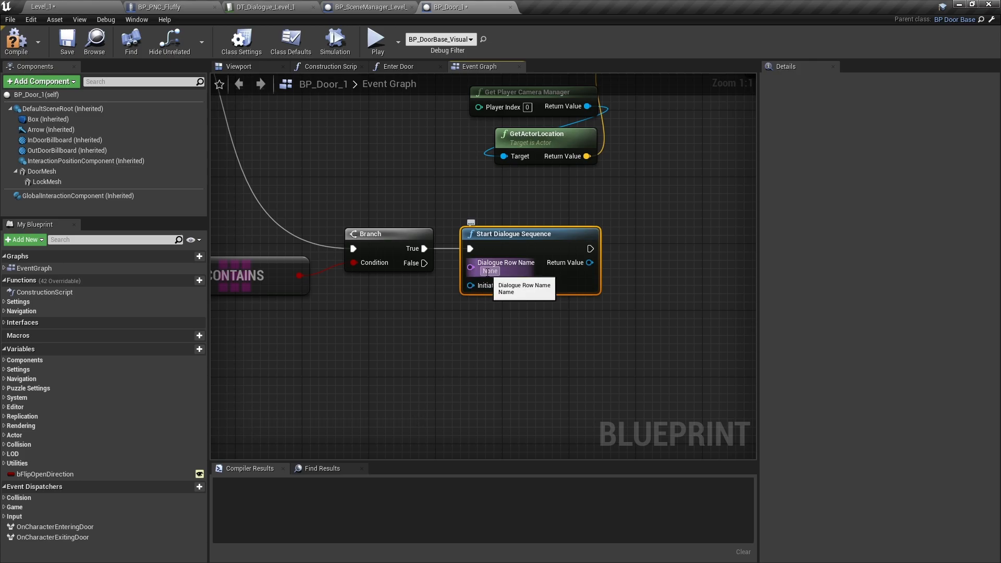
type("FedFl")
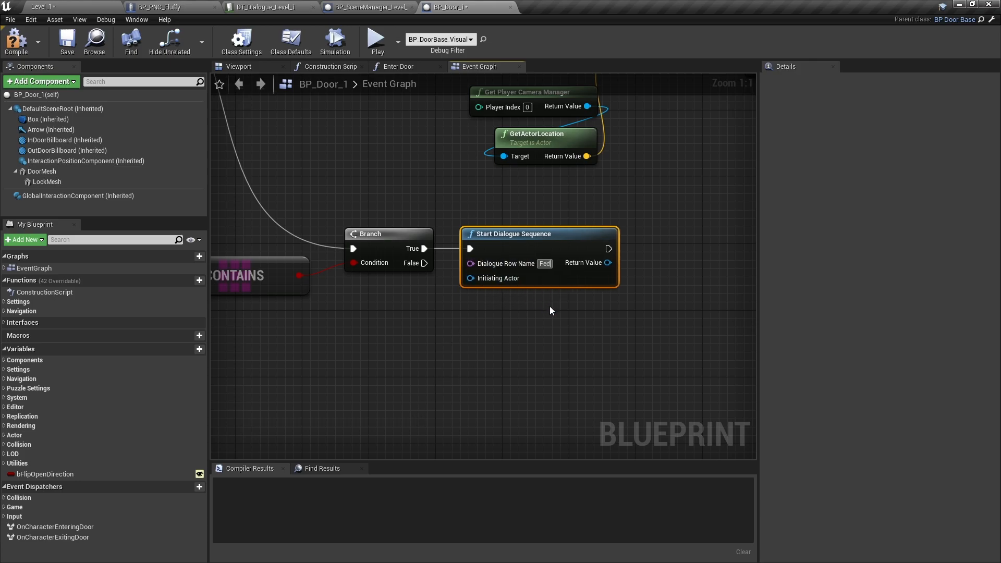
key("Return")
type("uffy")
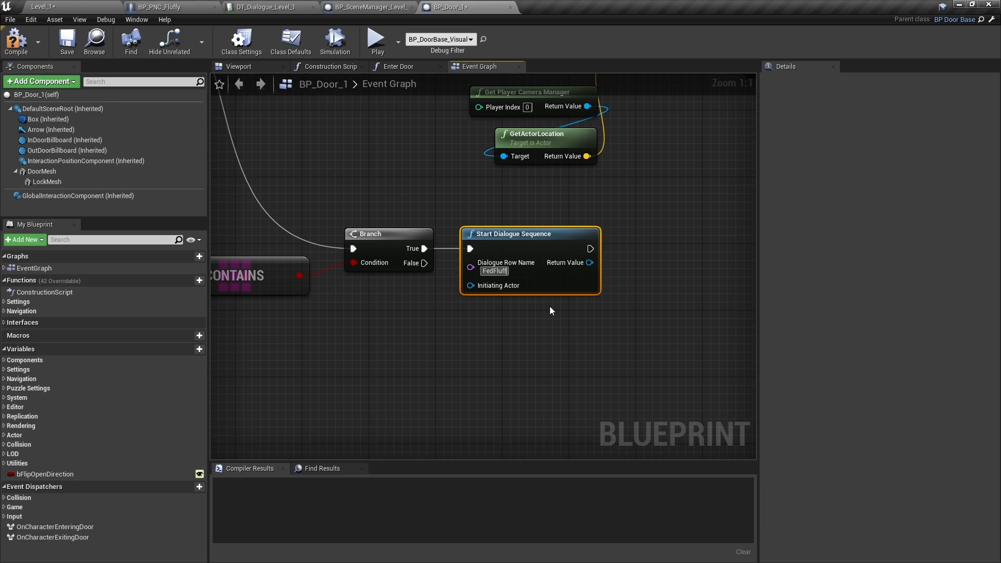
key("Return")
left_click(16, 41)
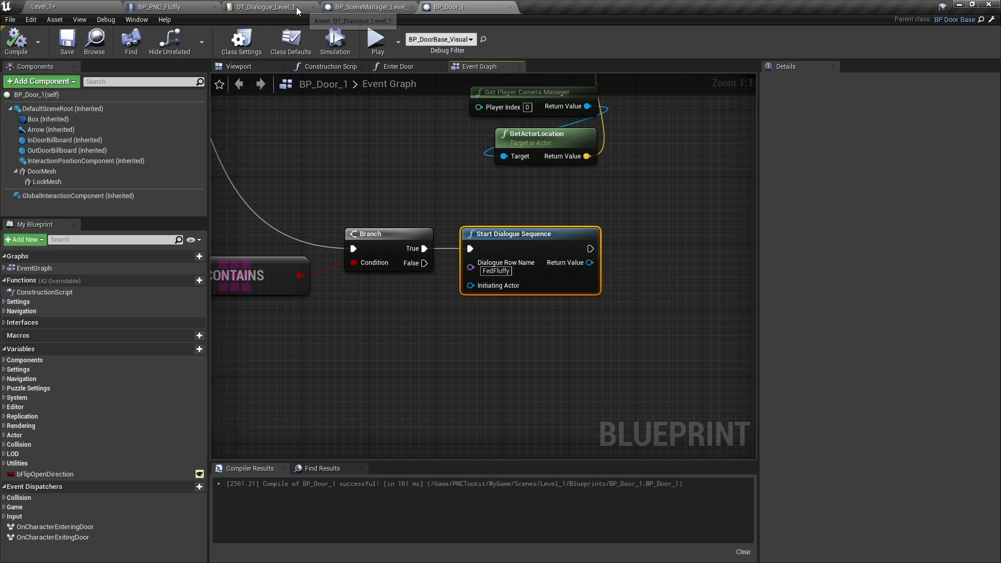
- Check the FedFluffy row in DT_Dialogue_Level_1, and review the CheckDoor chain and its new dialogue branch in BP_Door_1
left_click(296, 7)
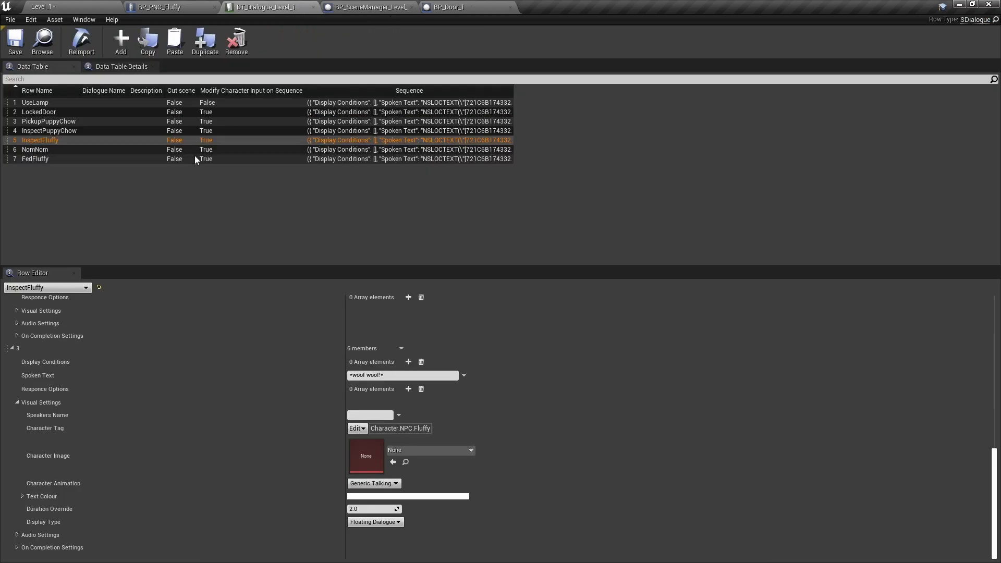
left_click(42, 162)
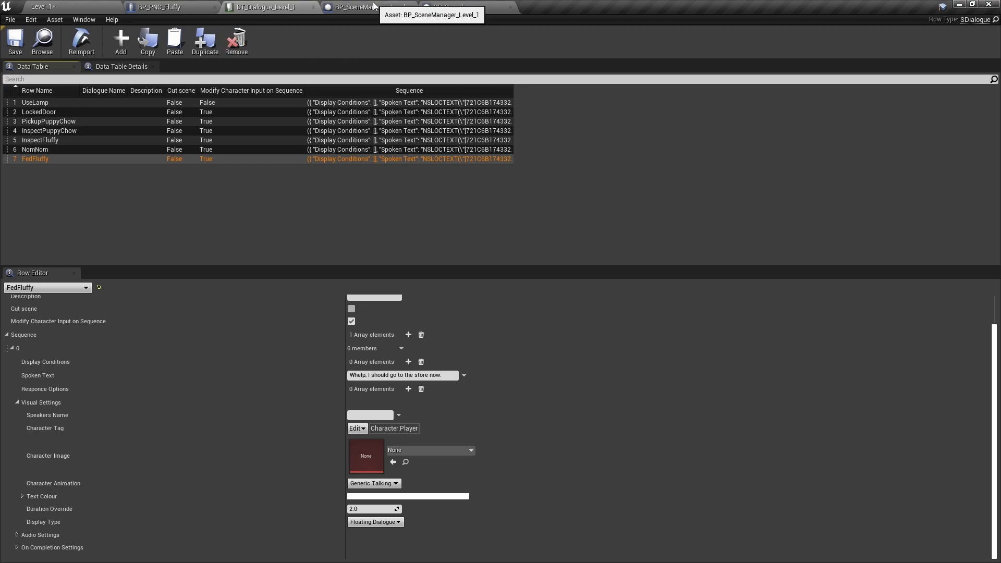
left_click(482, 10)
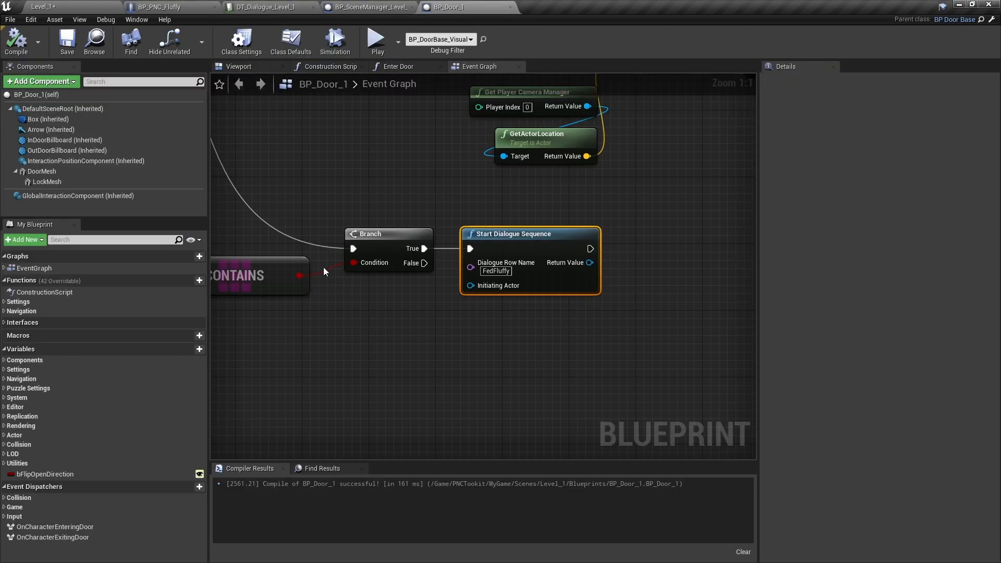
right_click_drag(579, 386, 632, 381)
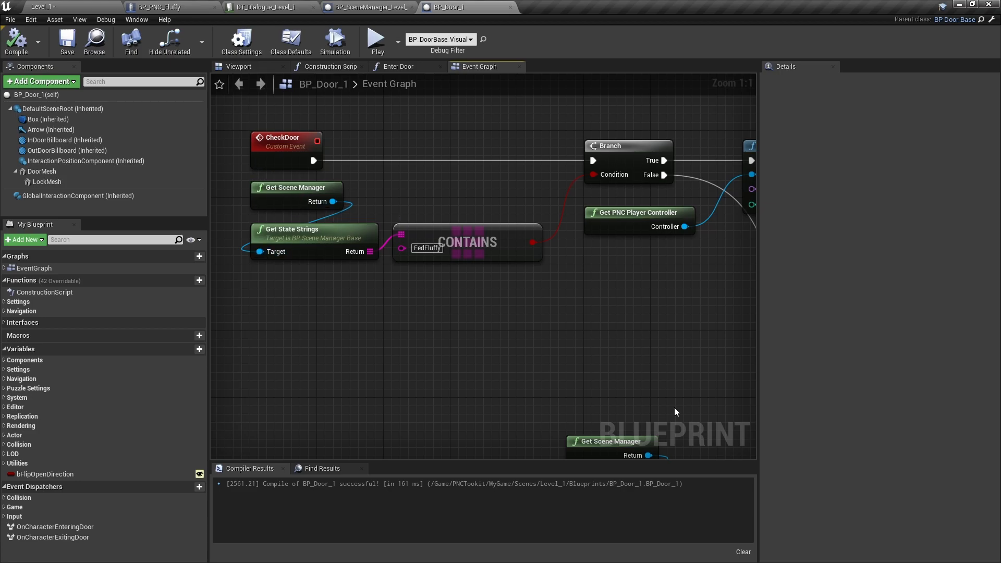
right_click_drag(703, 396, 127, 192)
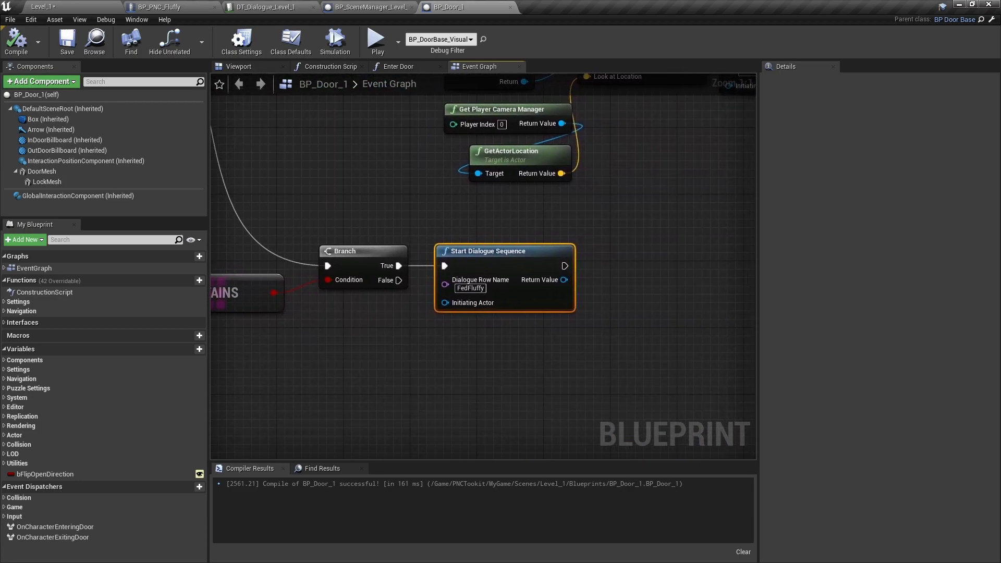
right_click_drag(580, 341, 477, 335)
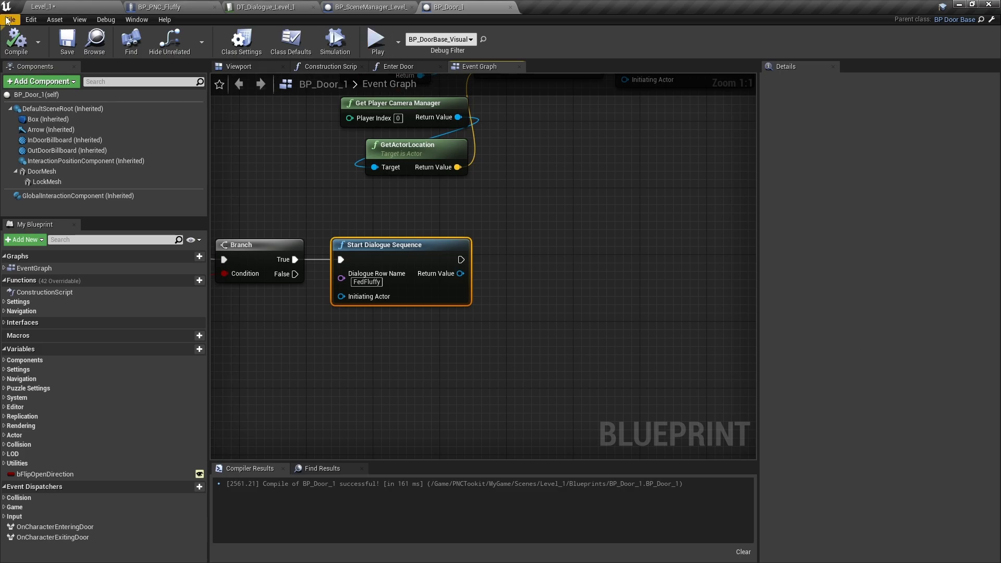
- Place a cube in the Level_1 scene and another one in the open space beside the rooms
left_click(61, 10)
right_click_drag(364, 195, 363, 274)
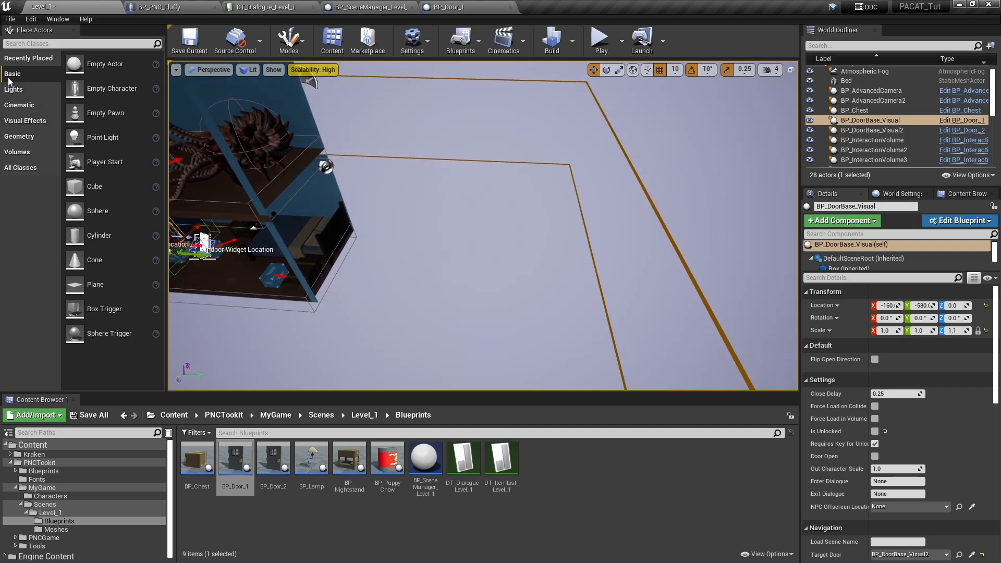
left_click_drag(89, 186, 201, 245)
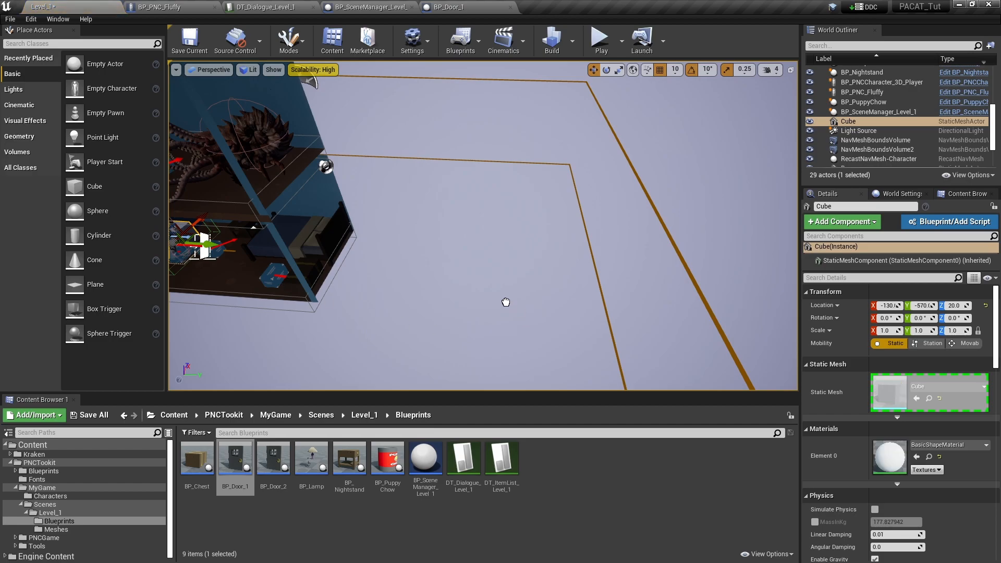
left_click_drag(505, 302, 506, 303)
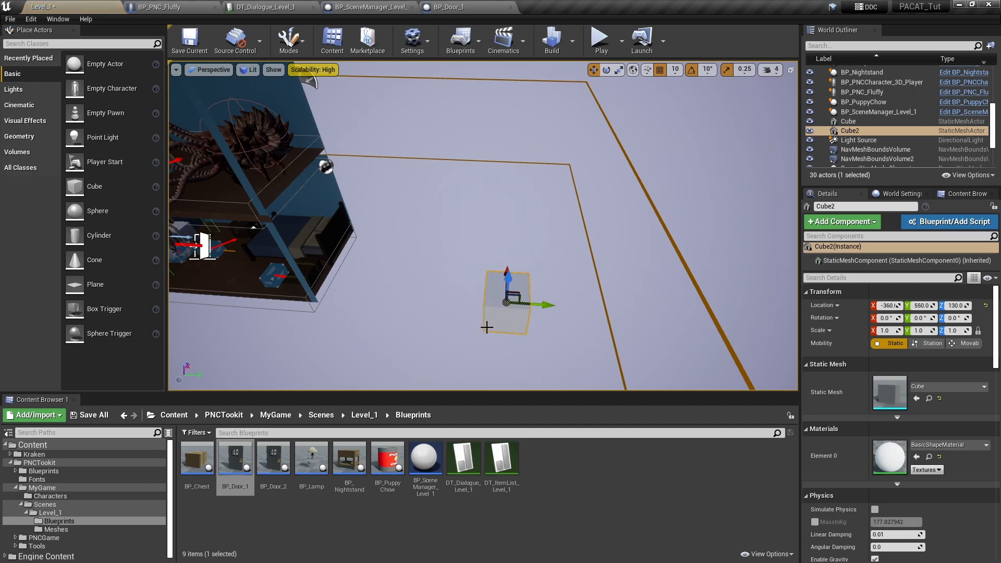
mouse_move(500, 342)
right_mouse_down()
mouse_move(503, 300)
mouse_move(463, 245)
mouse_move(509, 330)
right_mouse_up()
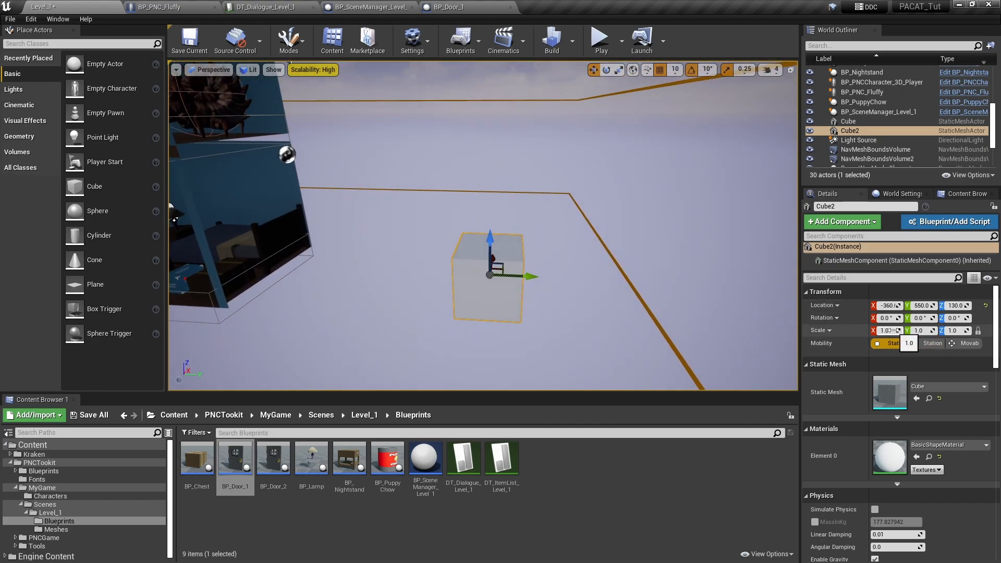
- Scale the cube in the open space to 10 in both X and Y to form a flat floor slab
left_click(976, 333)
left_click(886, 331)
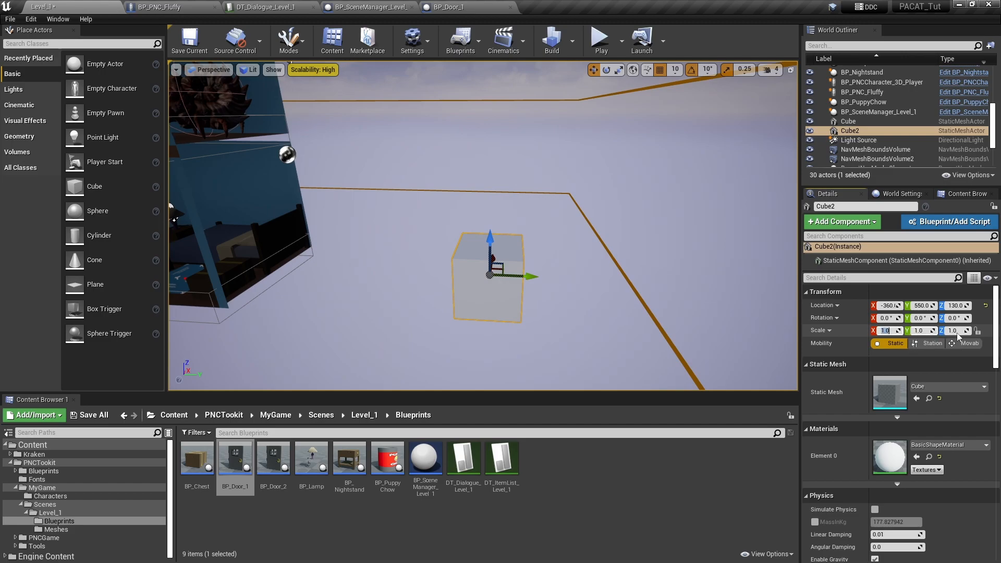
type("10")
key("Tab")
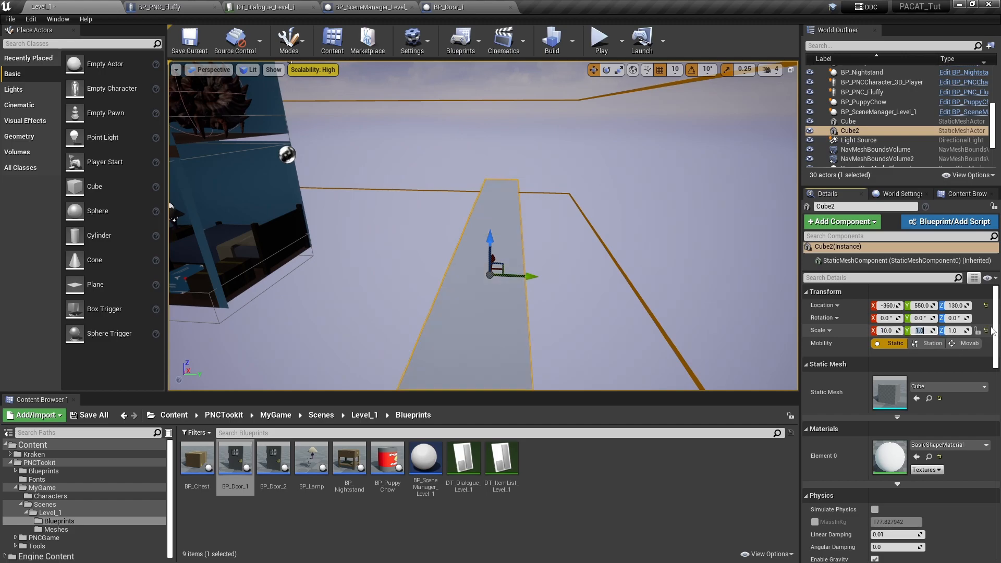
type("10")
key("Tab")
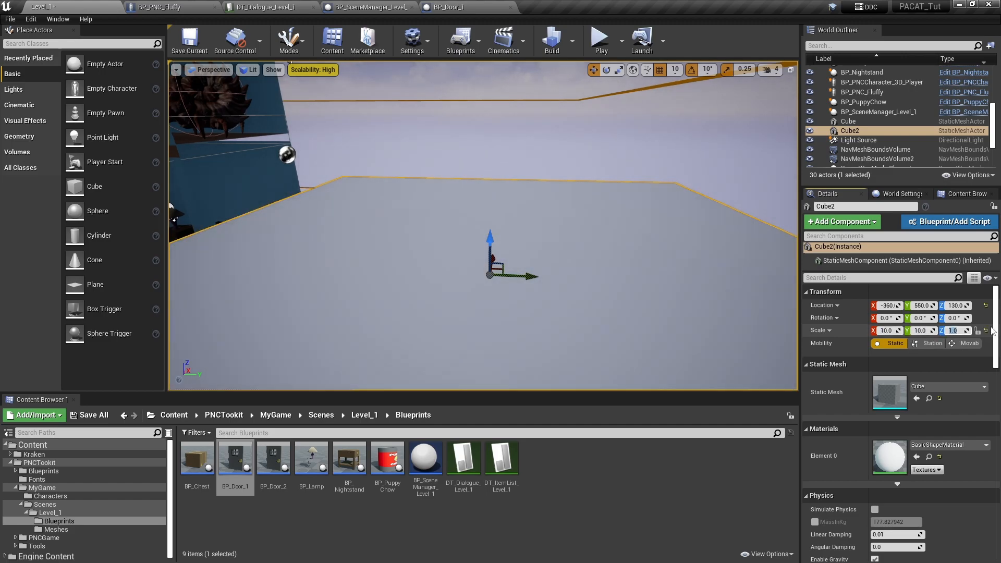
- Move the slab clear of the rooms and lower it, to about Y 1210 and Z 30
right_click_drag(699, 264, 662, 276)
key("s")
right_click_drag(542, 214, 583, 215)
left_click_drag(473, 200, 689, 221)
left_click_drag(675, 182, 684, 215)
right_click_drag(677, 214, 594, 194)
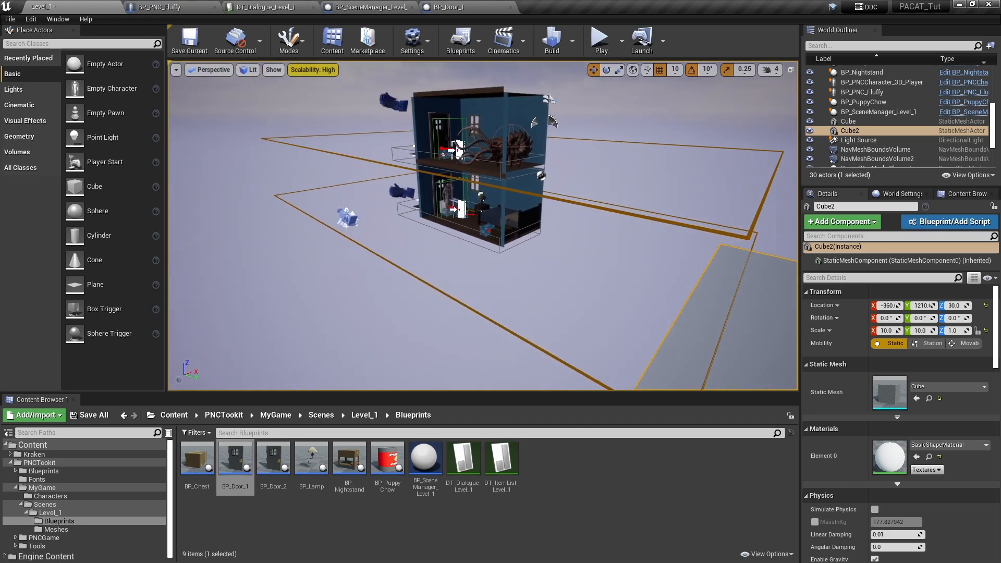
- Duplicate the bedroom's BP_AdvancedCamera and move the copy over the slab, to about X -660, Y 1180, Z 70
left_click(401, 191)
right_click_drag(422, 249, 487, 279)
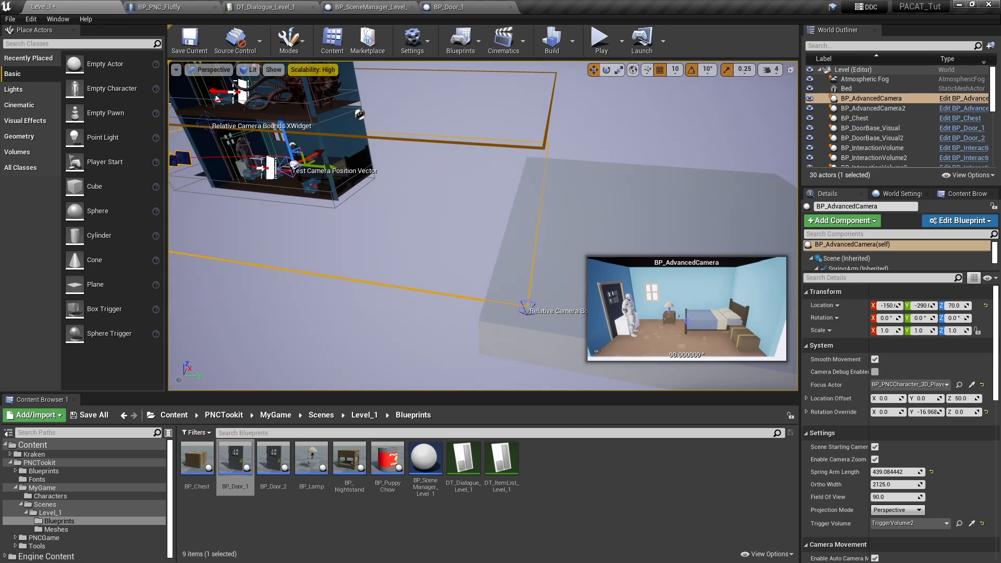
left_click_drag(323, 165, 753, 202, "alt")
right_click_drag(526, 181, 610, 183)
left_click_drag(488, 131, 552, 200)
right_click_drag(538, 231, 493, 229)
right_click_drag(498, 276, 540, 265)
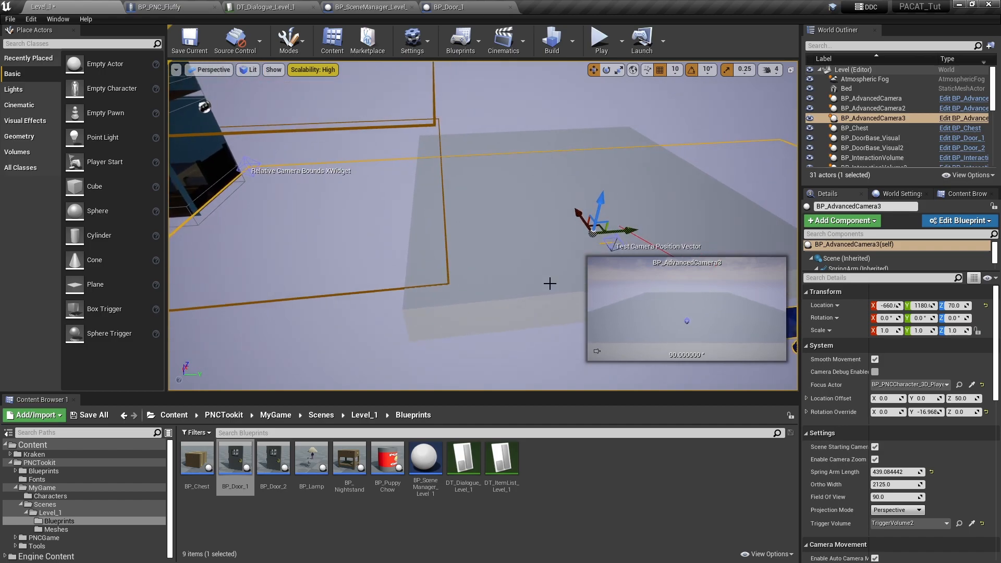
mouse_move(589, 225)
right_mouse_down()
mouse_move(565, 251)
mouse_move(583, 237)
mouse_move(560, 244)
mouse_move(558, 259)
mouse_move(580, 231)
right_mouse_up()
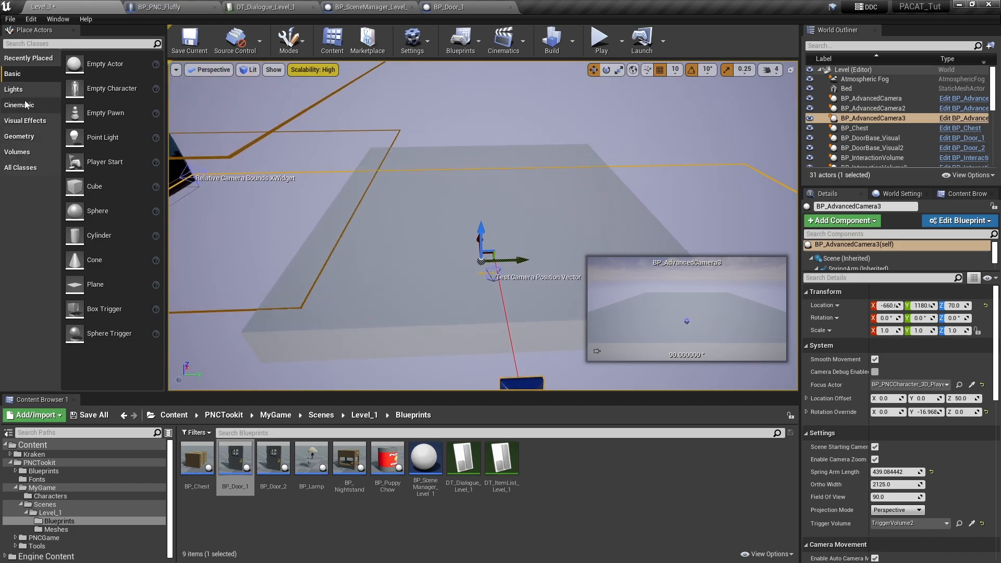
- Place a Nav Mesh Bounds Volume on the slab and lower it to Z 100
left_click(21, 155)
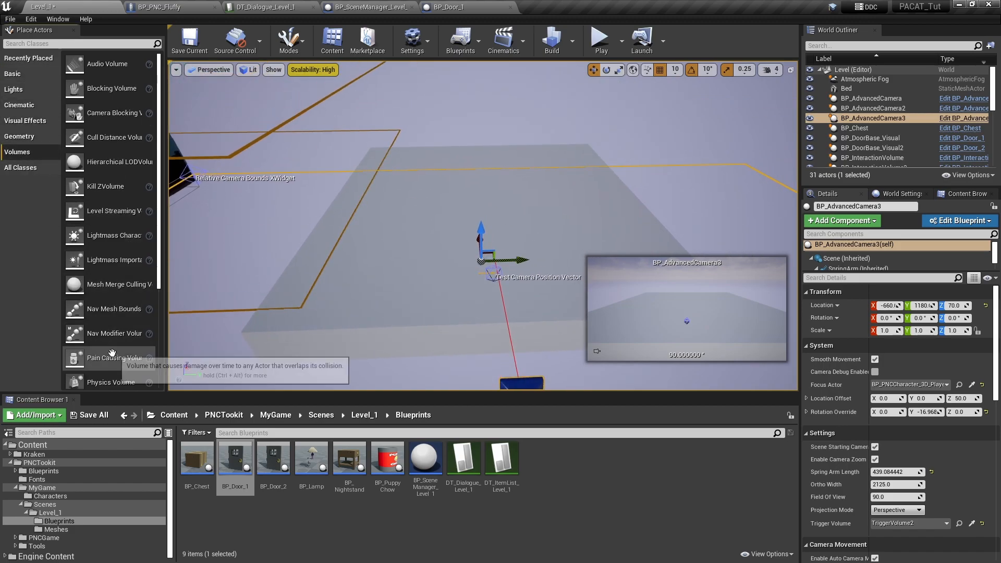
left_click_drag(114, 308, 492, 229)
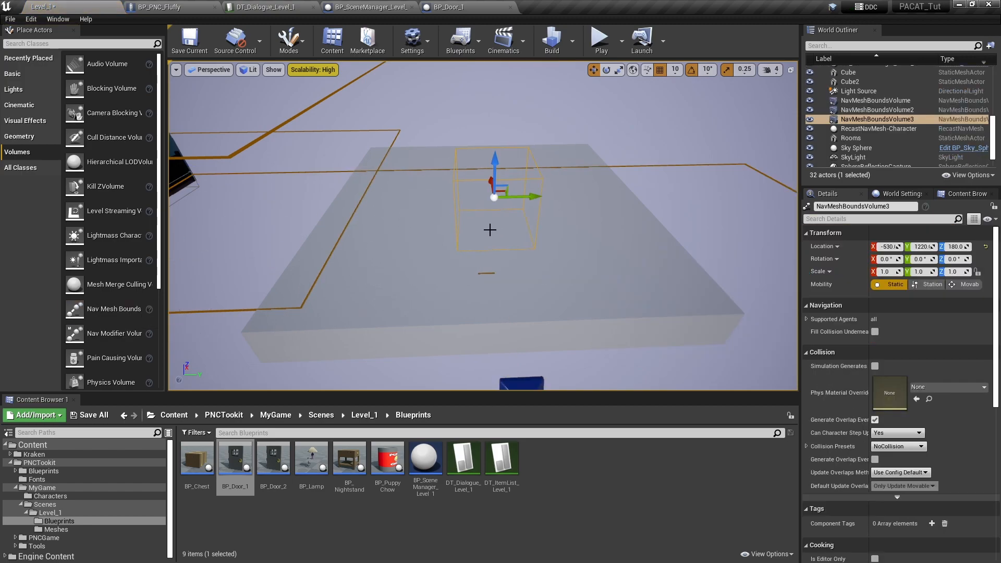
left_click_drag(493, 166, 493, 187)
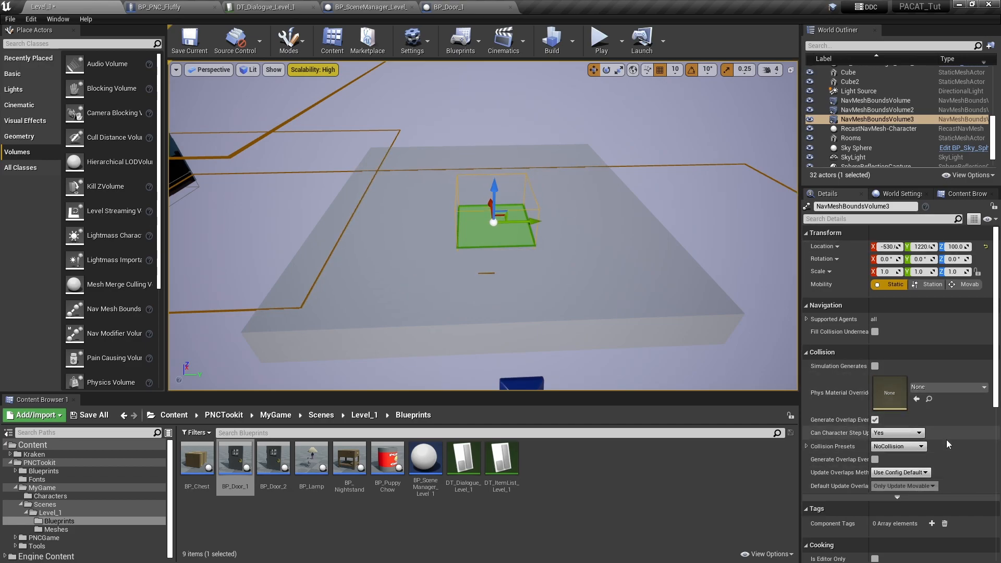
- Stretch the new nav mesh volume's brush to about 1200 in X and shift the volume along the slab to cover its length
scroll(945, 439, "down", 5)
left_click_drag(895, 426, 910, 425)
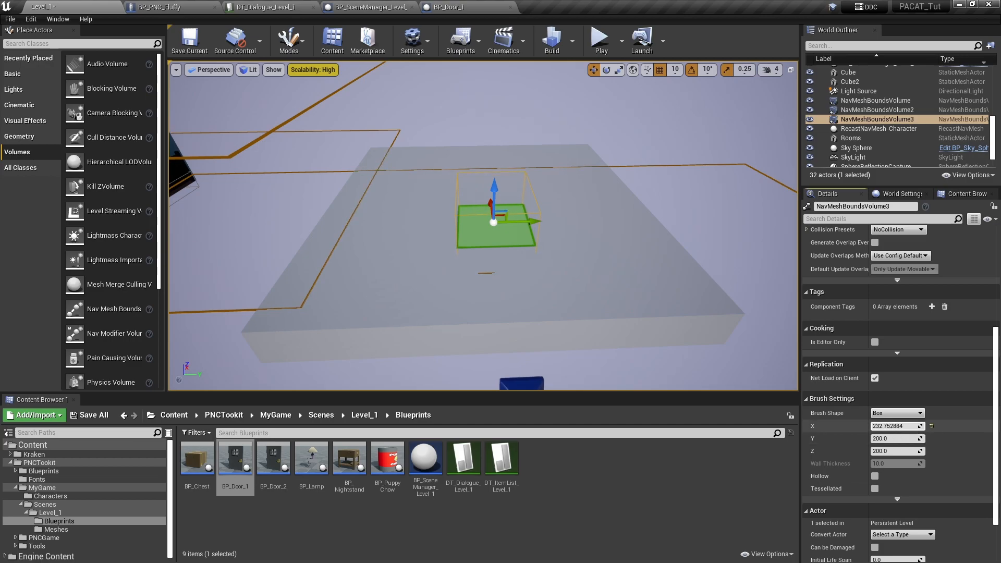
right_click_drag(502, 342, 625, 345)
key("a")
left_click_drag(561, 254, 515, 229)
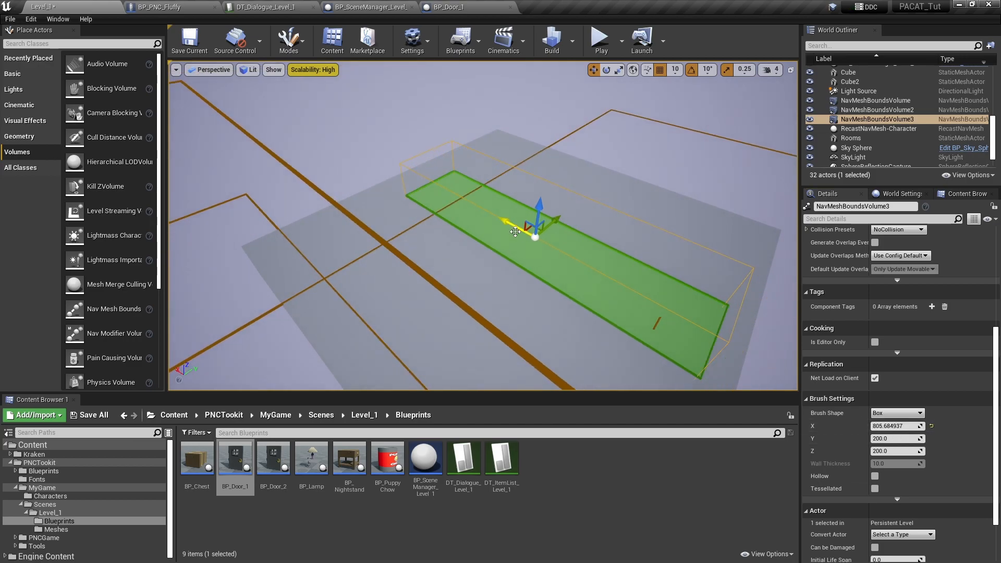
left_click_drag(901, 426, 917, 426)
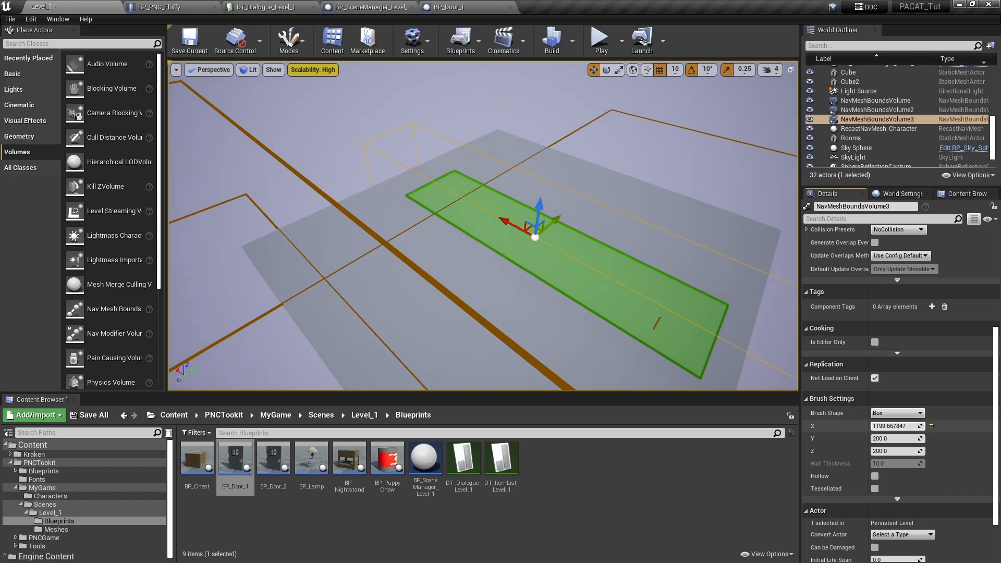
- Widen the nav mesh volume's brush to about 1188 in Y to cover the slab's width
mouse_move(626, 291)
right_mouse_down()
mouse_move(575, 313)
mouse_move(581, 334)
mouse_move(607, 326)
right_mouse_up()
key("s")
left_click_drag(895, 438, 910, 438)
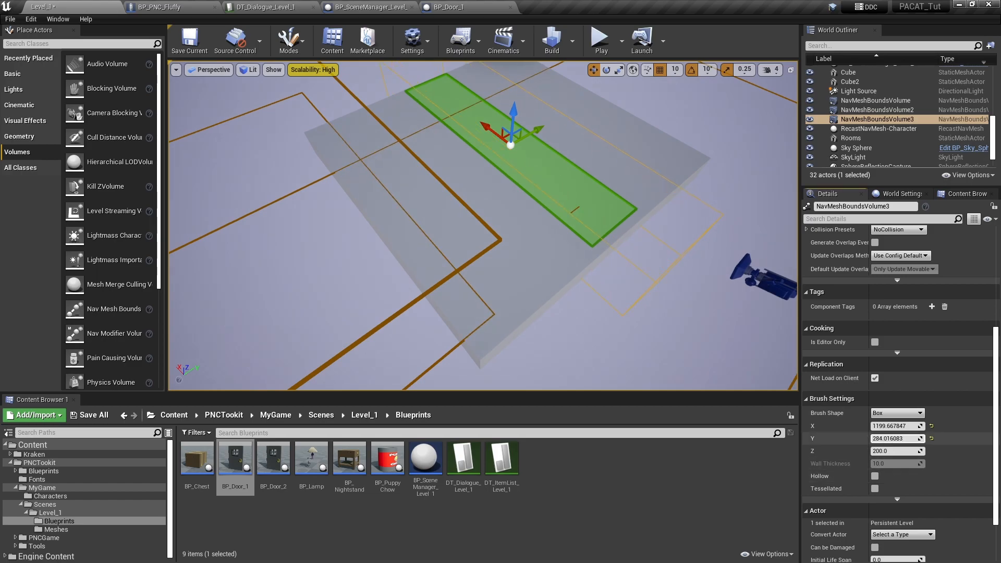
right_click_drag(576, 370, 482, 365)
key("d")
right_click_drag(571, 353, 557, 334)
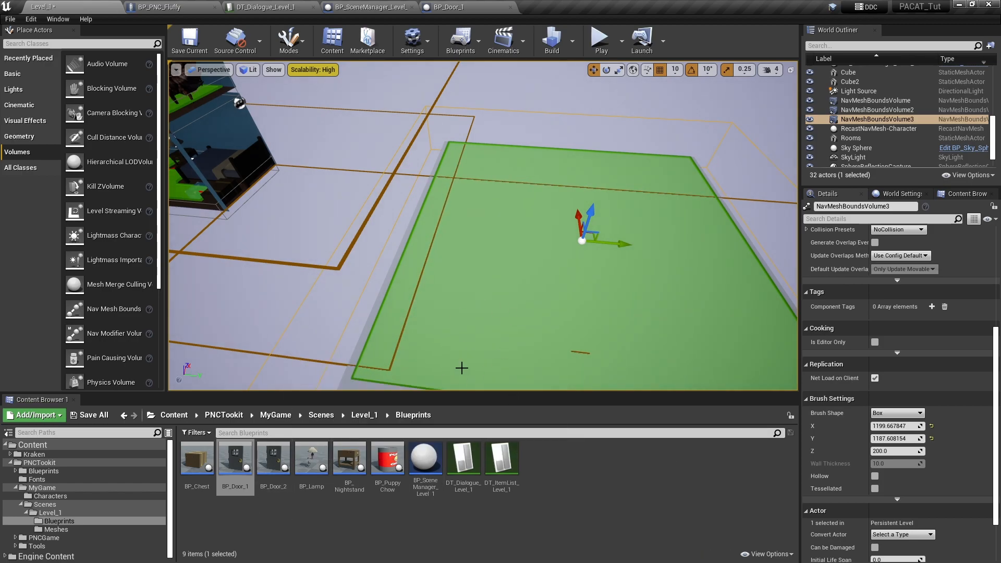
- Duplicate the BP_Door_2 blueprint as BP_Door_3
right_click_drag(487, 334, 469, 302)
key("s")
right_click_drag(531, 315, 539, 317)
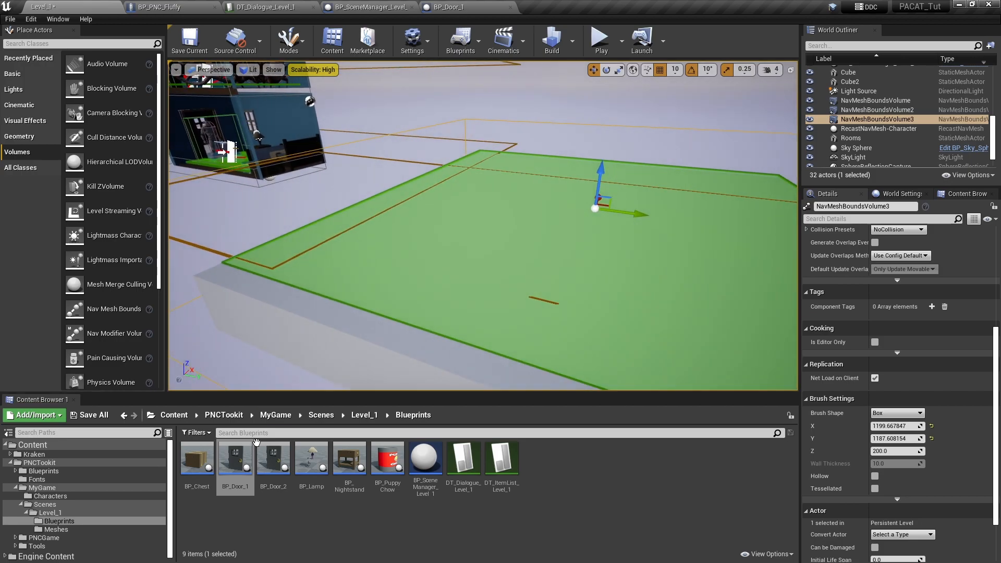
left_click(269, 464)
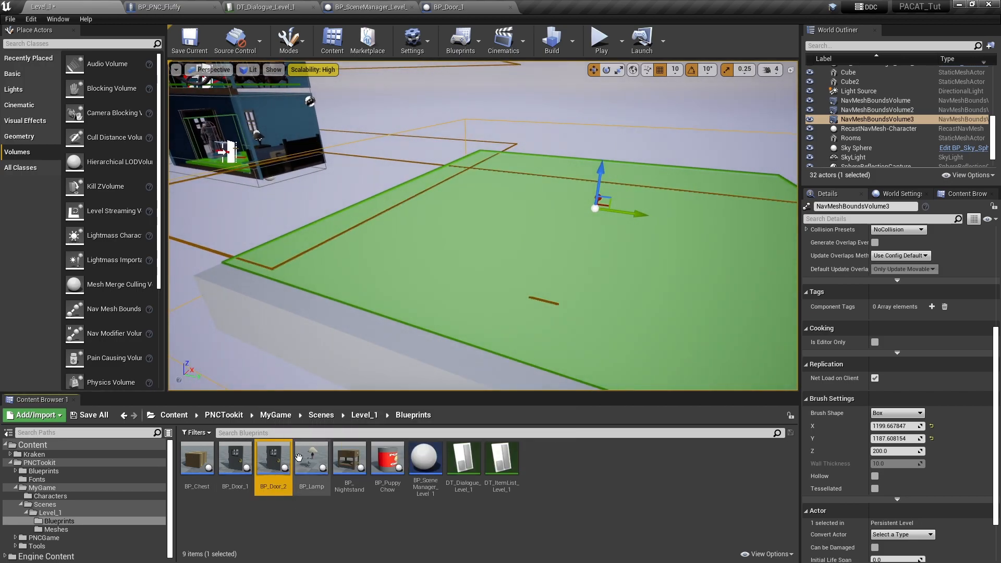
right_click(272, 456)
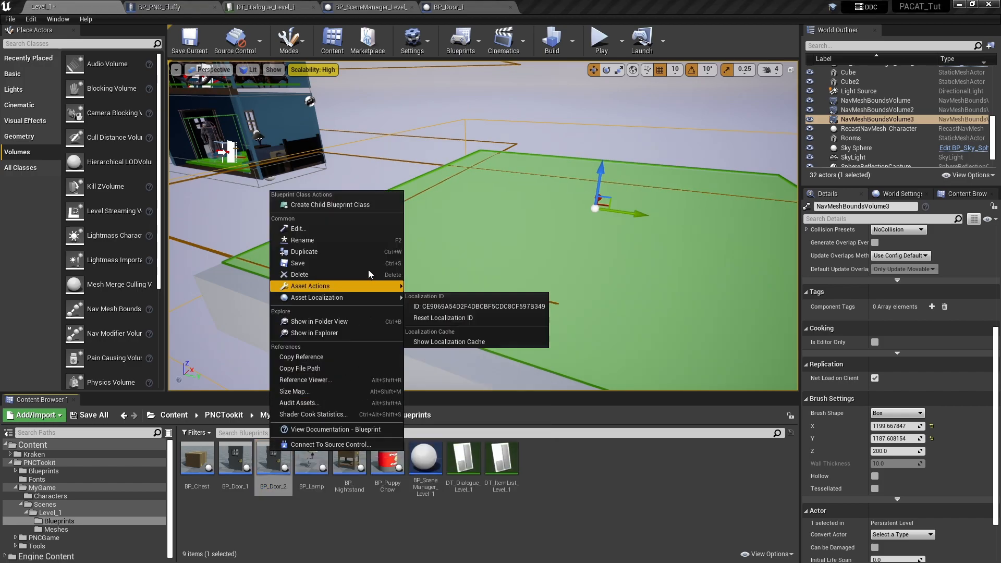
left_click(359, 251)
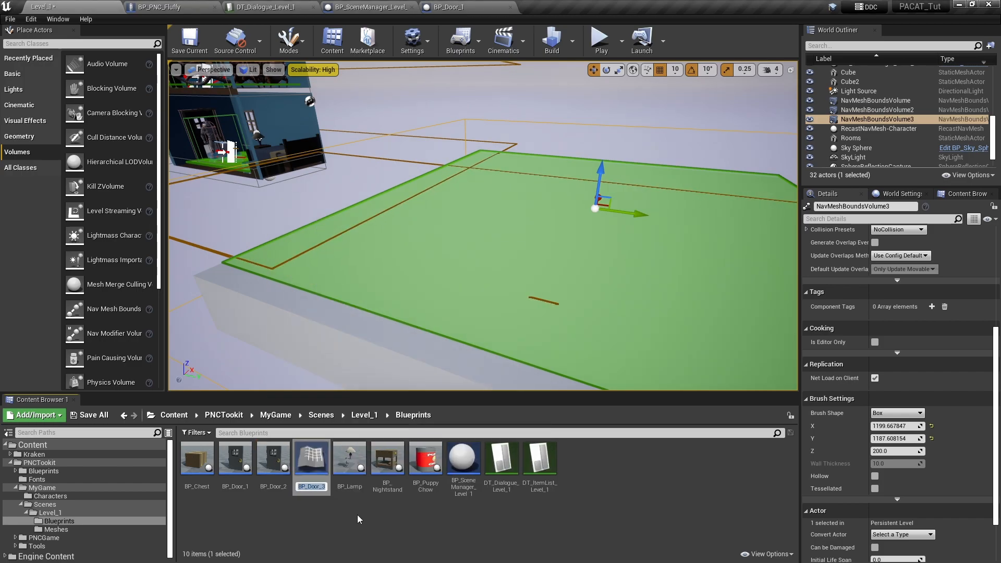
key("Return")
- Place BP_Door_3 on the slab near its edge facing the rooms, at about X -700, Y 950, Z 80, and save Level_1
left_click_drag(313, 461, 400, 258)
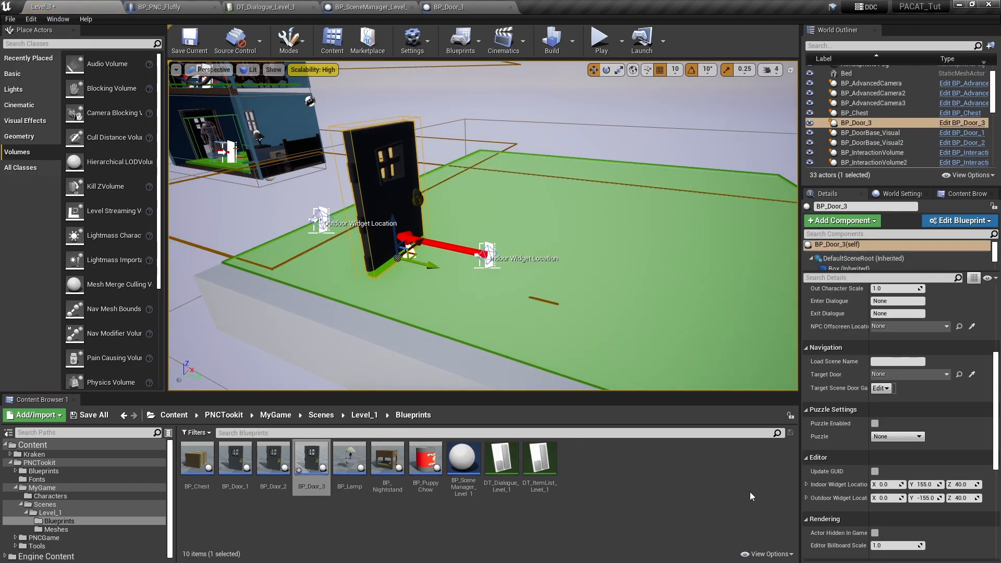
scroll(961, 400, "up", 5)
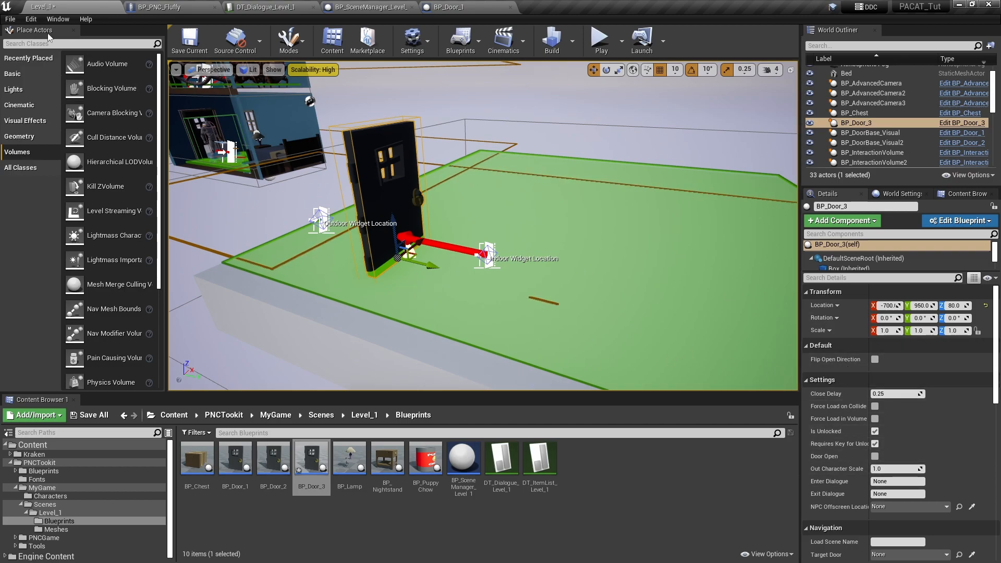
left_click(193, 47)
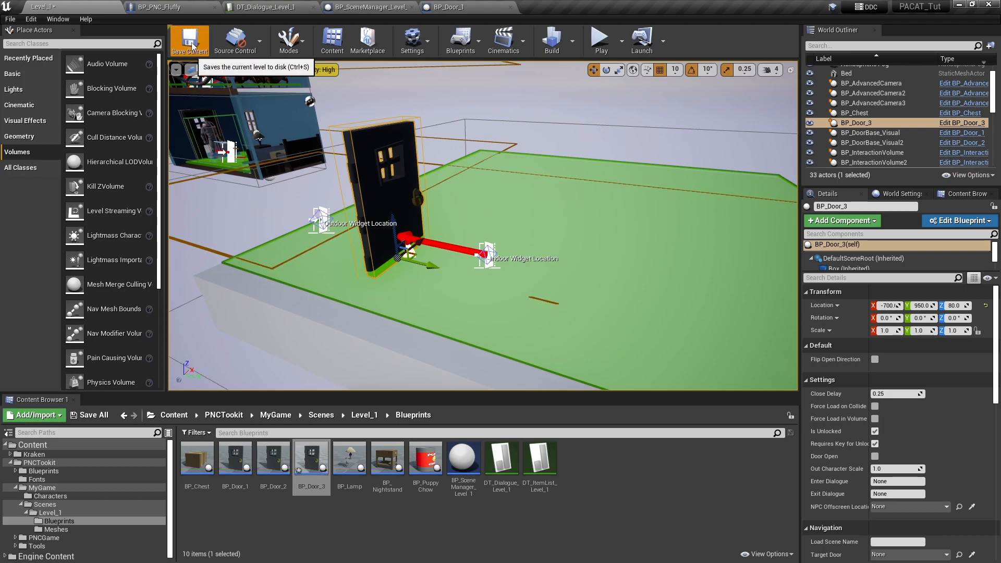
- Review the new door and the bedroom in the level, and hide the navigation mesh overlay
key("d")
right_click_drag(513, 276, 449, 279)
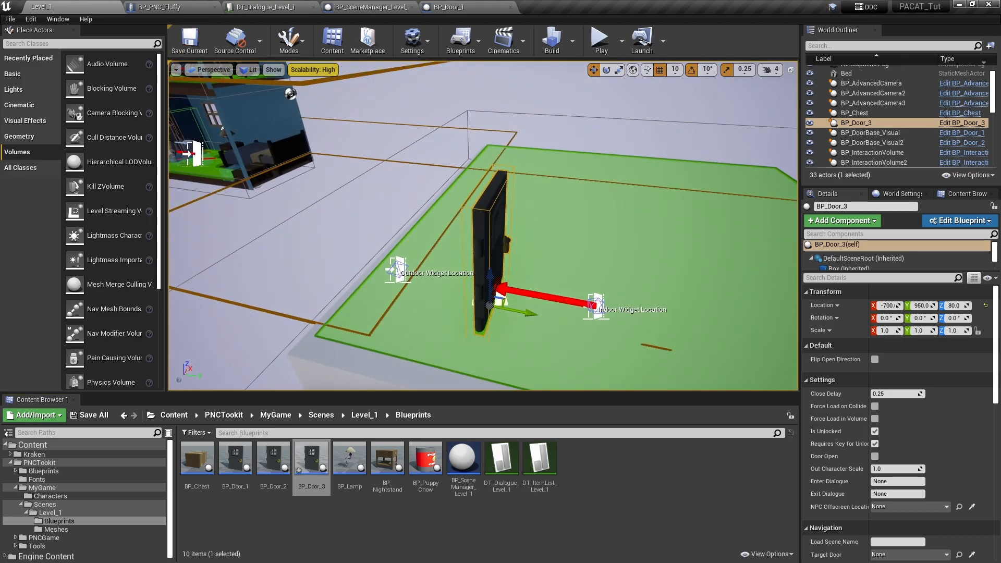
right_click_drag(686, 286, 526, 284)
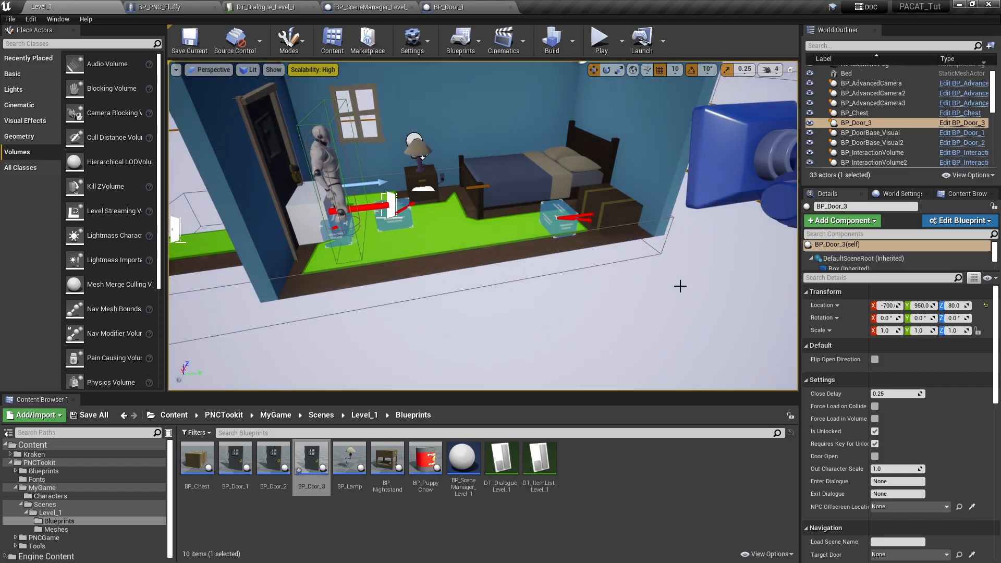
key("p")
right_click_drag(593, 316, 729, 300)
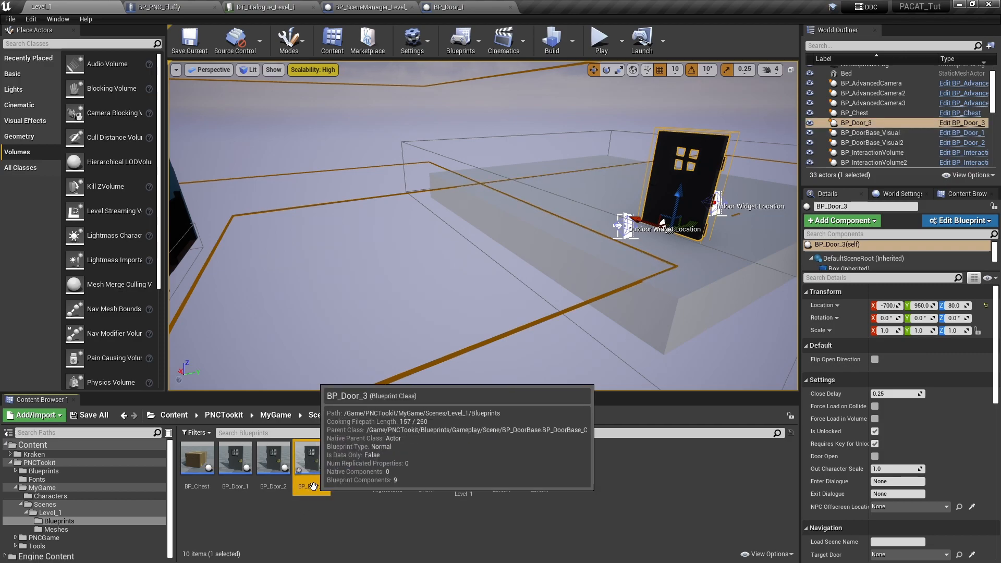
key("F2")
key("ctrl+c")
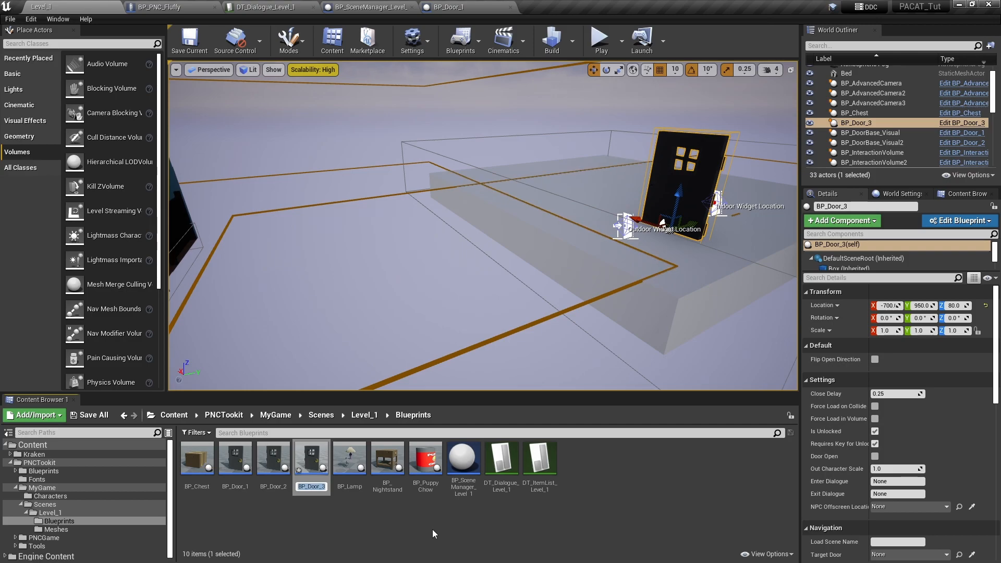
left_click(398, 516)
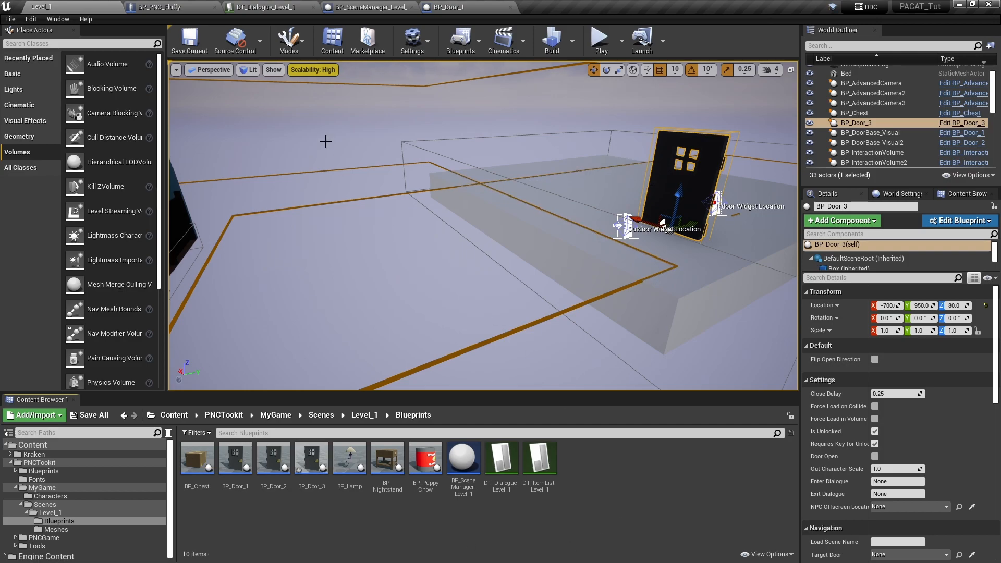
- In BP_Door_1's event graph, add a Get All Actors Of Class node for BP_Door_3 after the FedFluffy Start Dialogue Sequence node
left_click(470, 10)
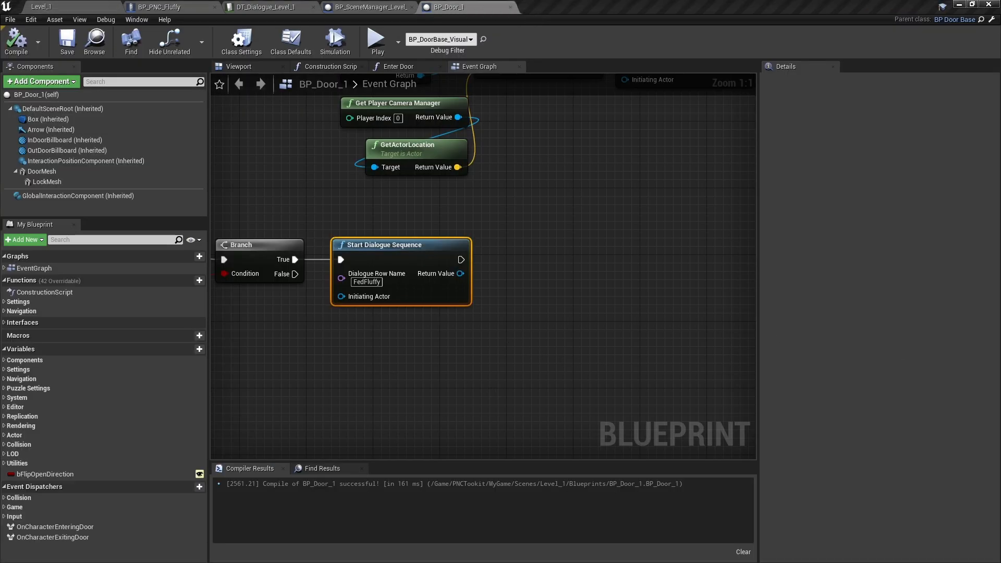
left_click_drag(461, 260, 539, 290)
type("get all")
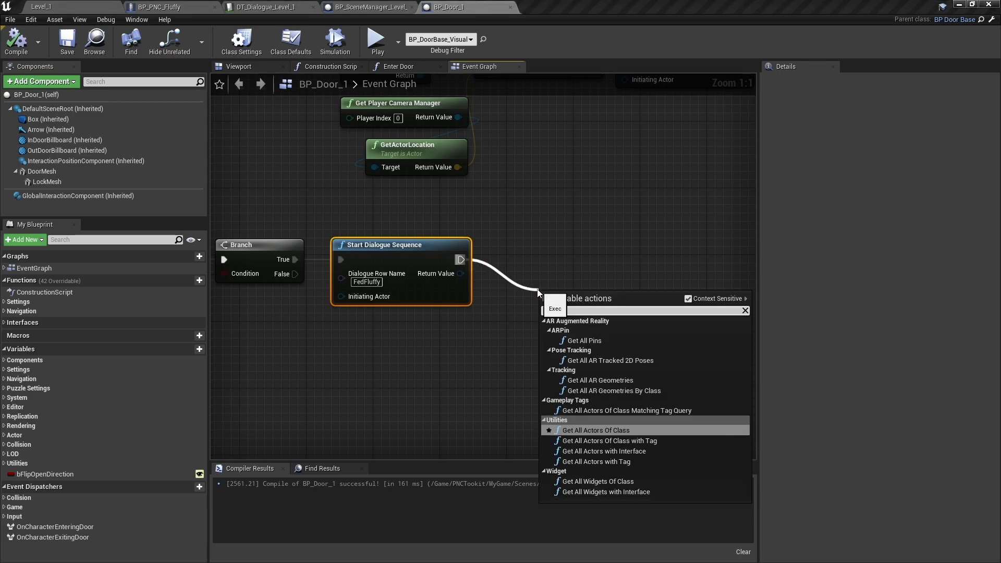
left_click(631, 431)
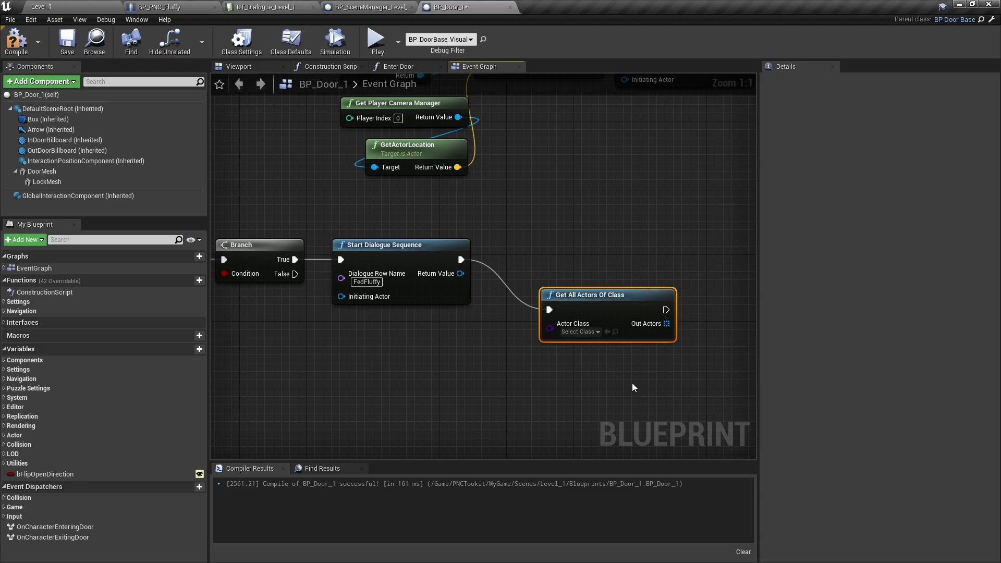
left_click(585, 336)
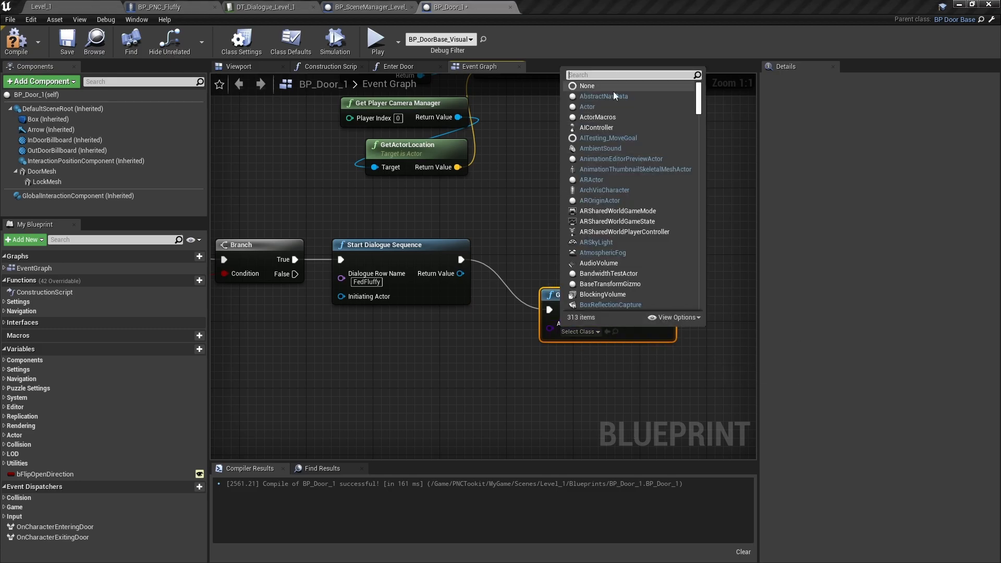
key("ctrl+v")
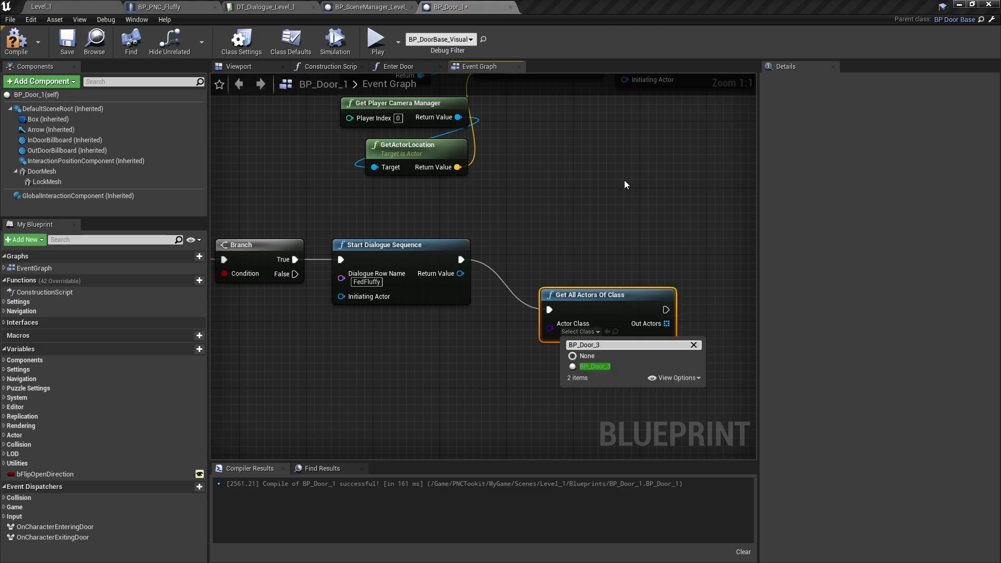
left_click(594, 366)
left_click_drag(599, 308, 594, 335)
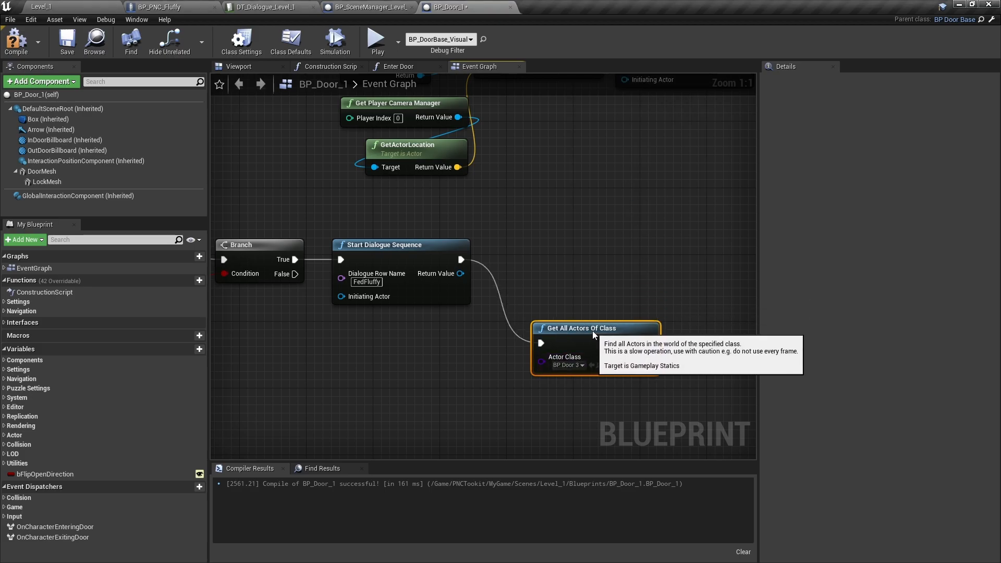
- Add an array Get (a copy) node at index 0 from the Out Actors output of Get All Actors Of Class
right_click_drag(697, 333, 480, 292)
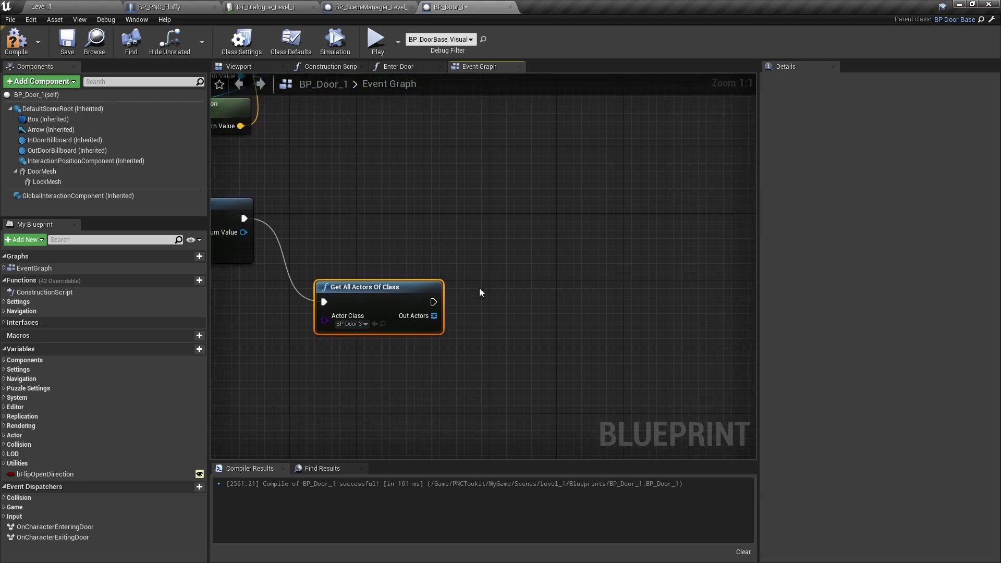
left_click_drag(433, 315, 477, 315)
type("get")
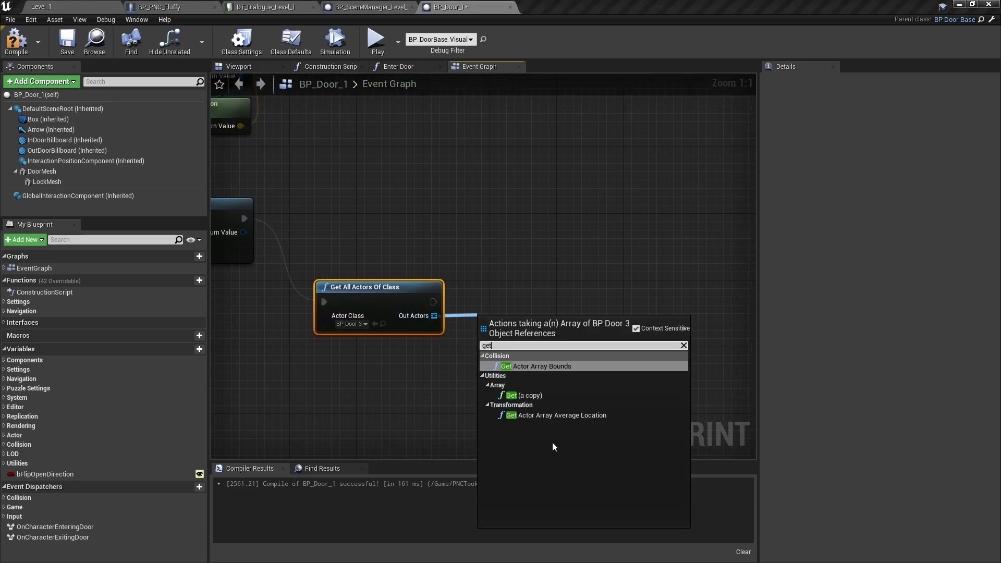
left_click(543, 396)
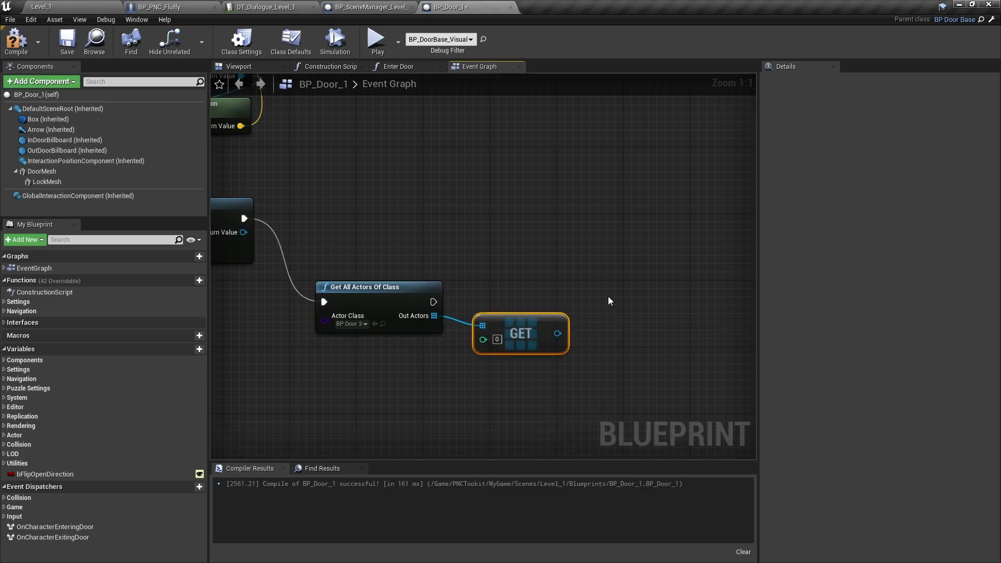
right_click_drag(674, 297, 595, 302)
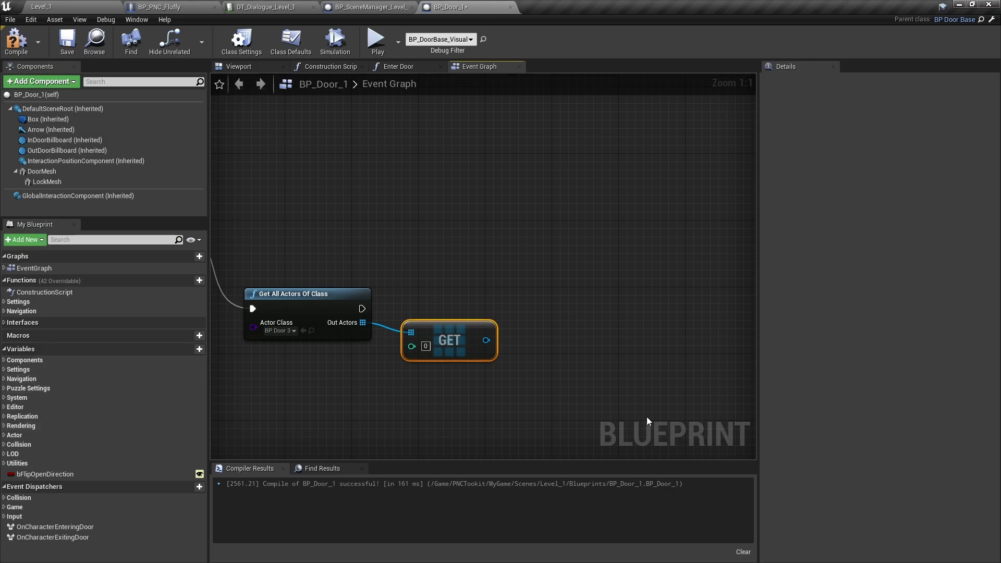
left_click_drag(486, 340, 520, 322)
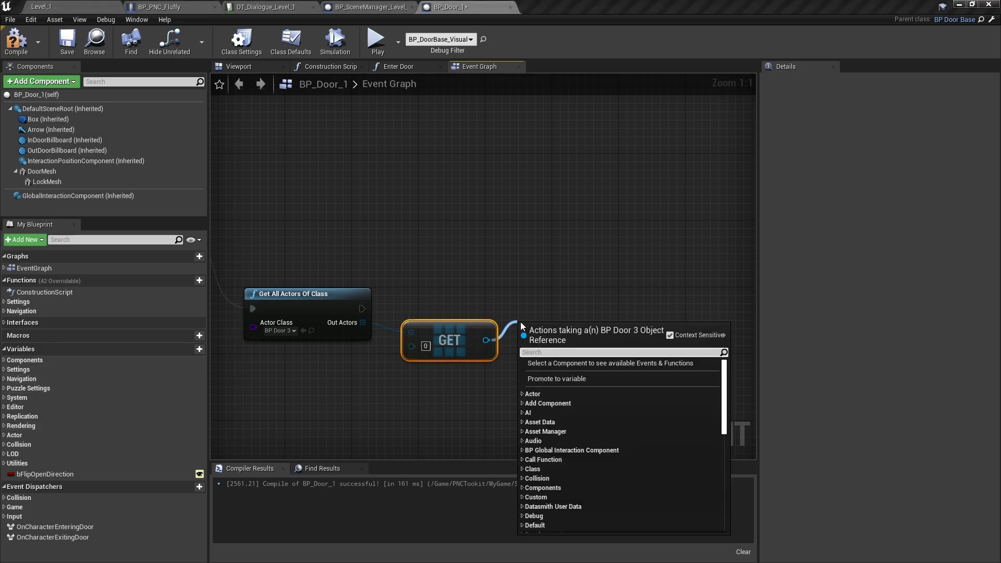
type("settar")
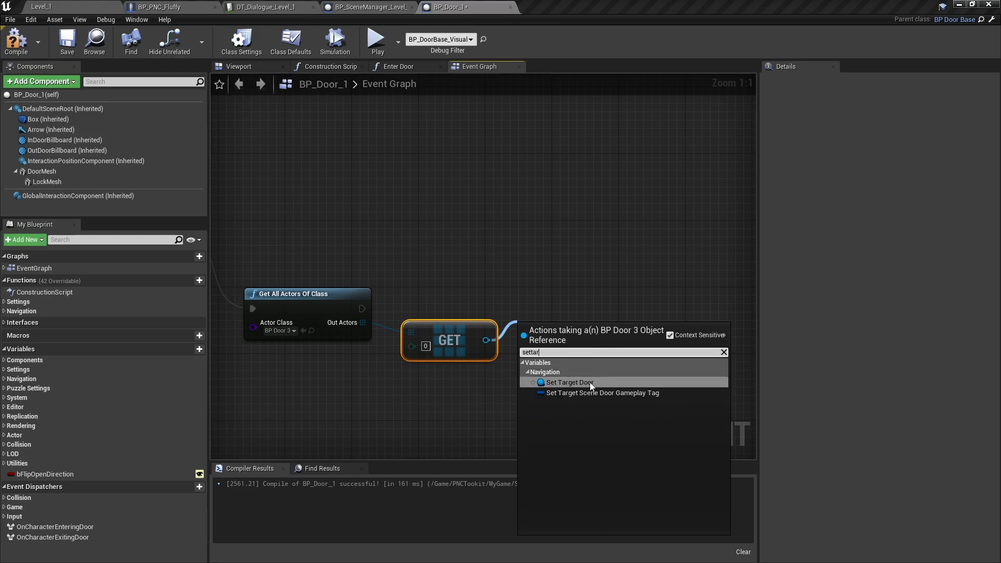
left_click(580, 383)
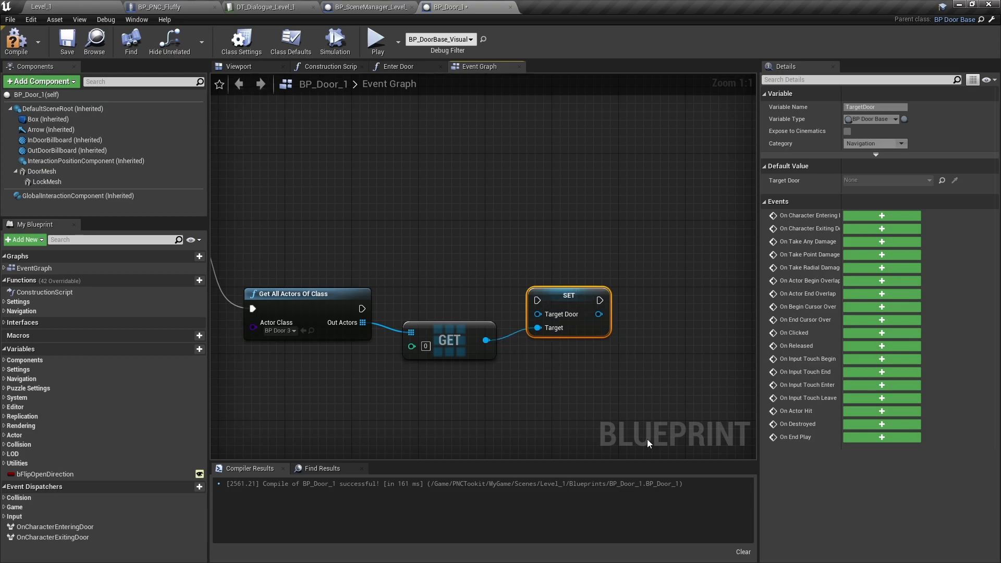
left_click(536, 328, "alt")
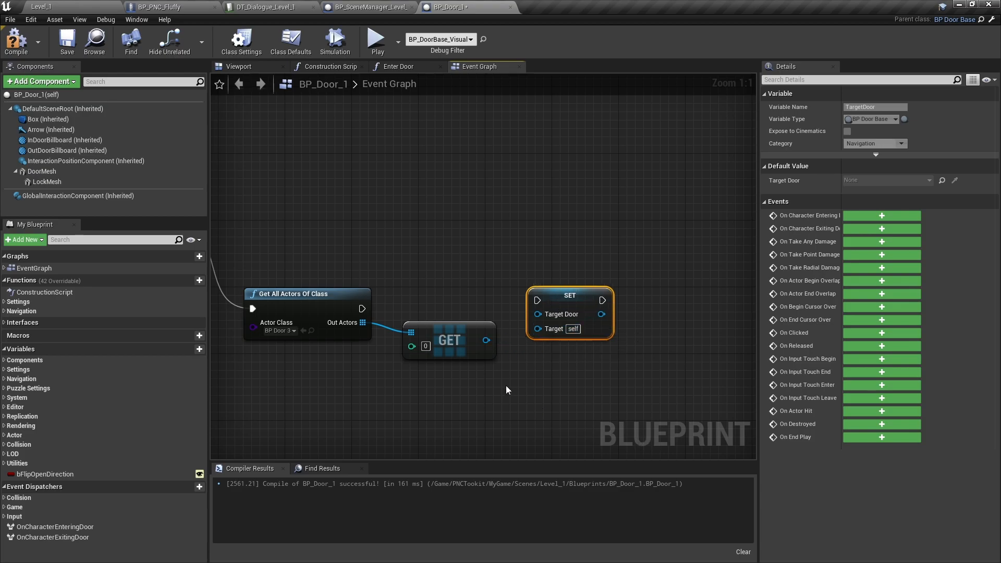
left_click_drag(485, 340, 536, 313)
right_click(580, 300)
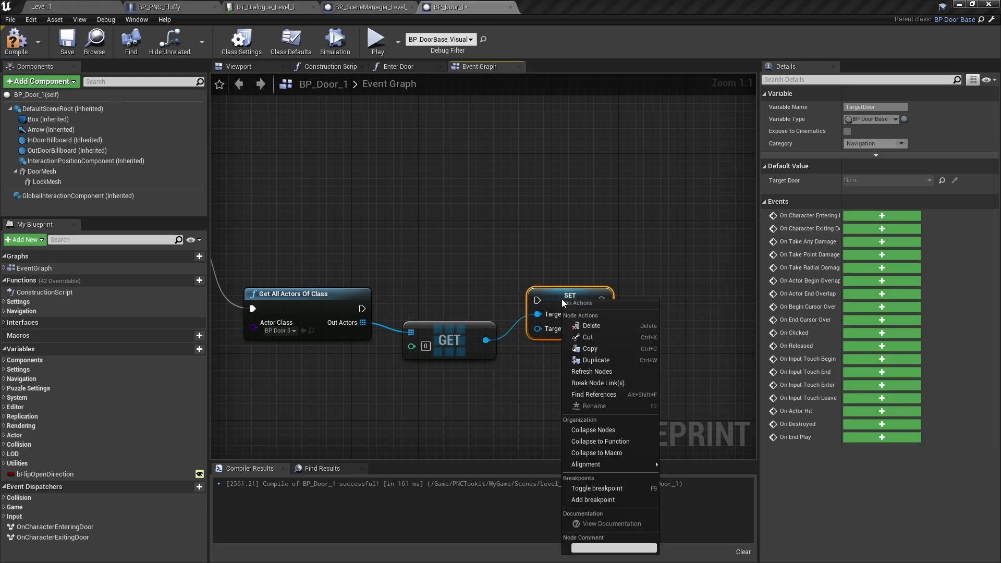
left_click(587, 372)
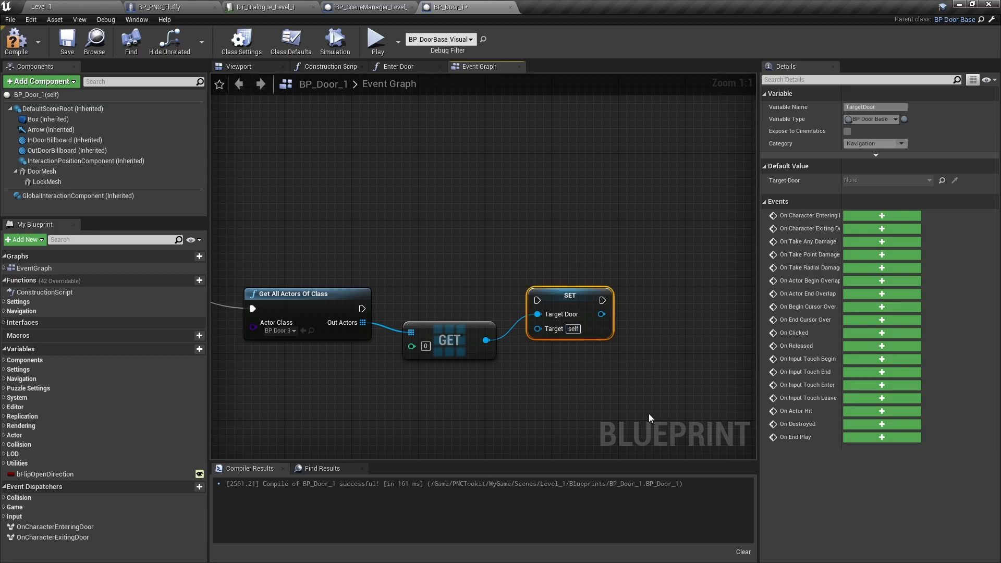
key("Delete")
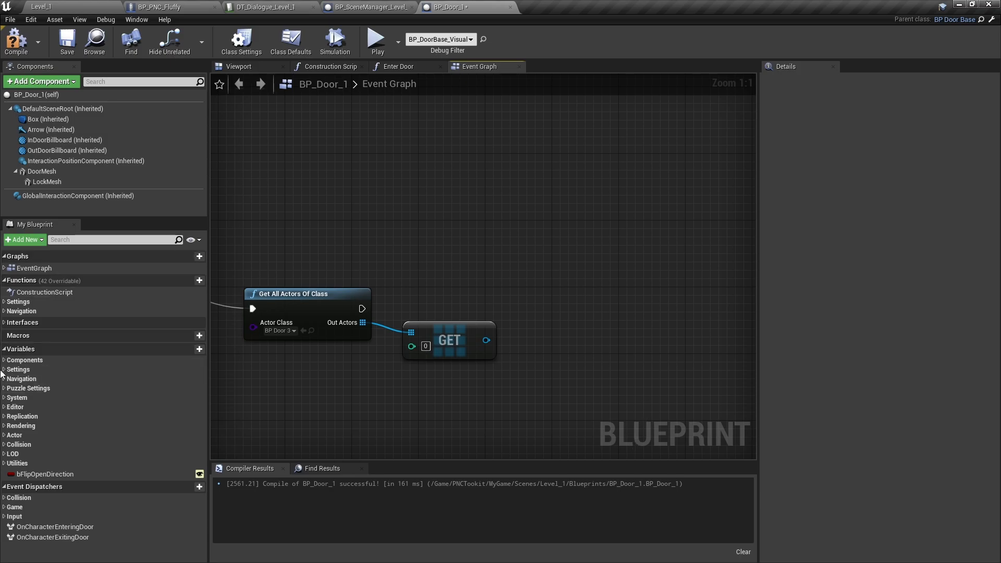
- Add a Set TargetDoor node for BP_Door_1's own variable, run it after Get All Actors Of Class, and feed it the array Get result
left_click(138, 240)
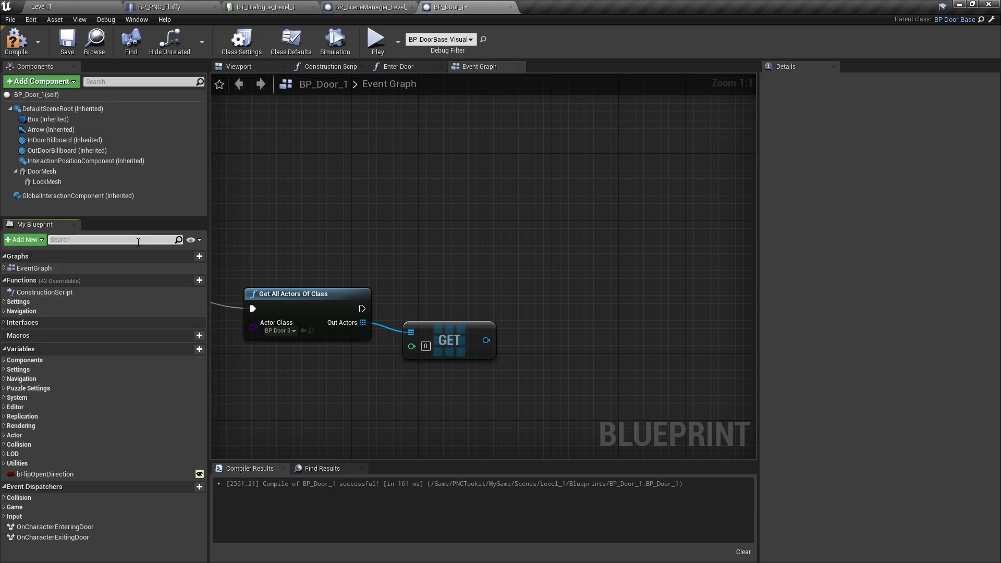
type("tar")
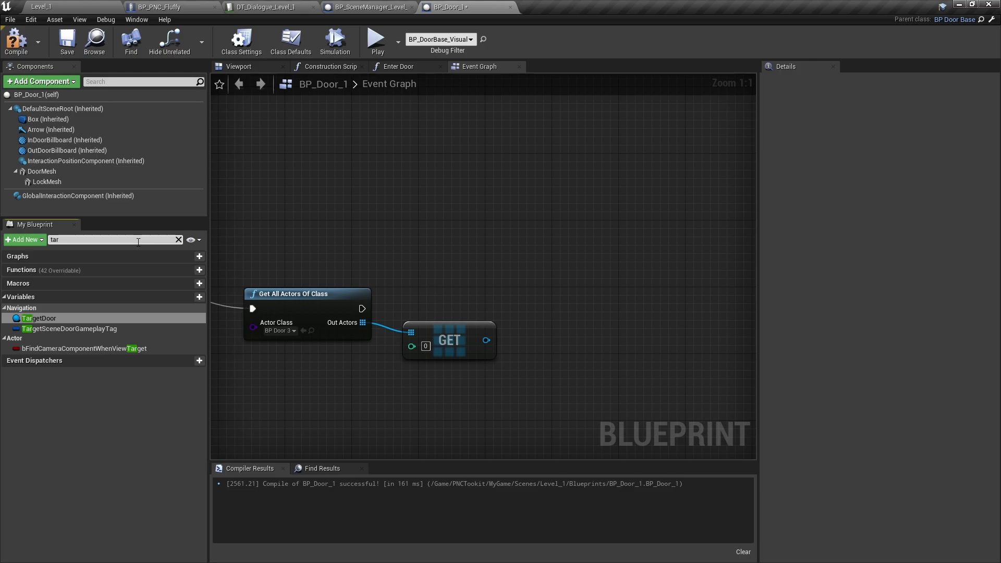
left_click_drag(44, 318, 564, 302)
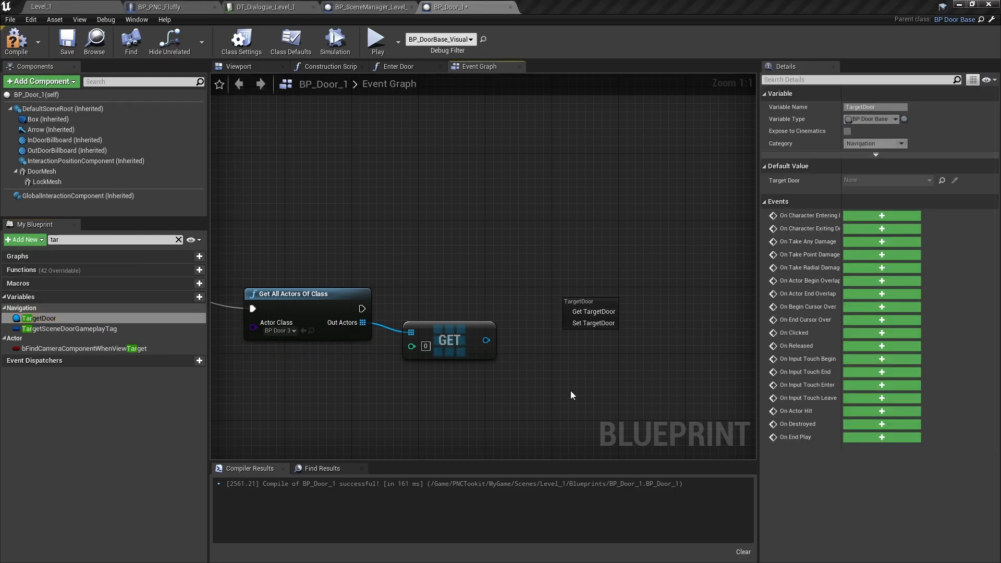
left_click(593, 322)
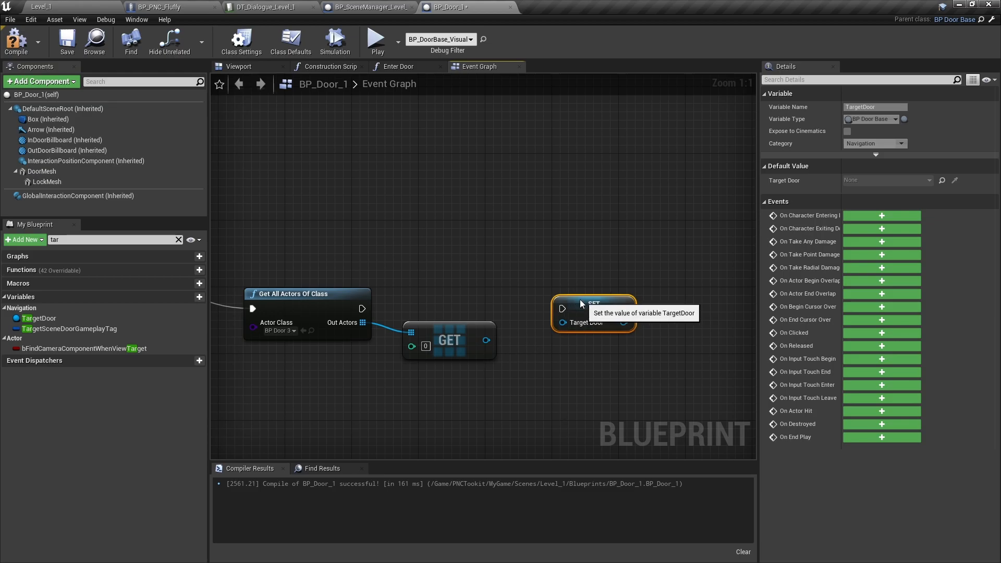
left_click_drag(583, 306, 550, 298)
left_click_drag(362, 308, 537, 301)
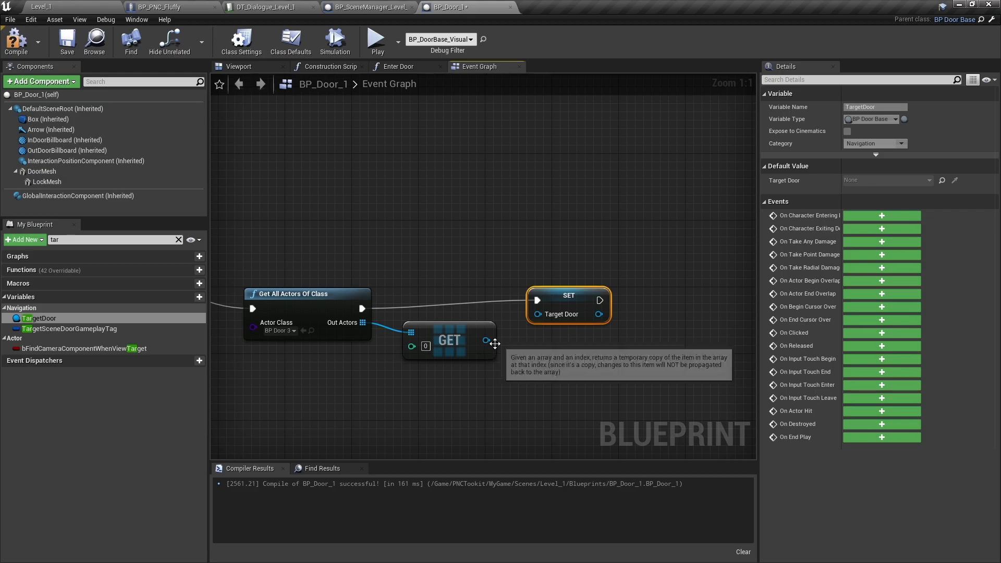
left_click_drag(485, 340, 538, 314)
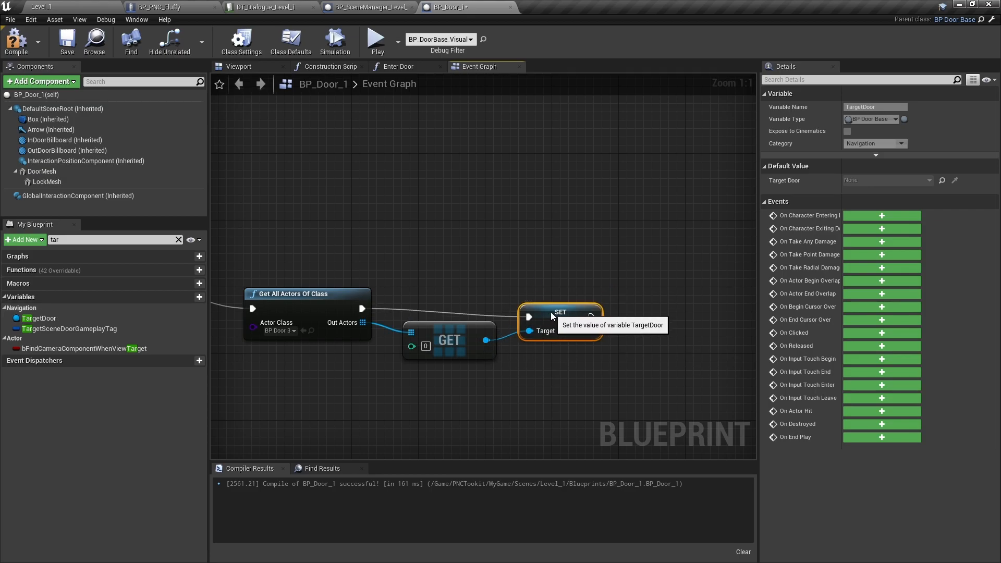
right_click_drag(682, 354, 601, 320)
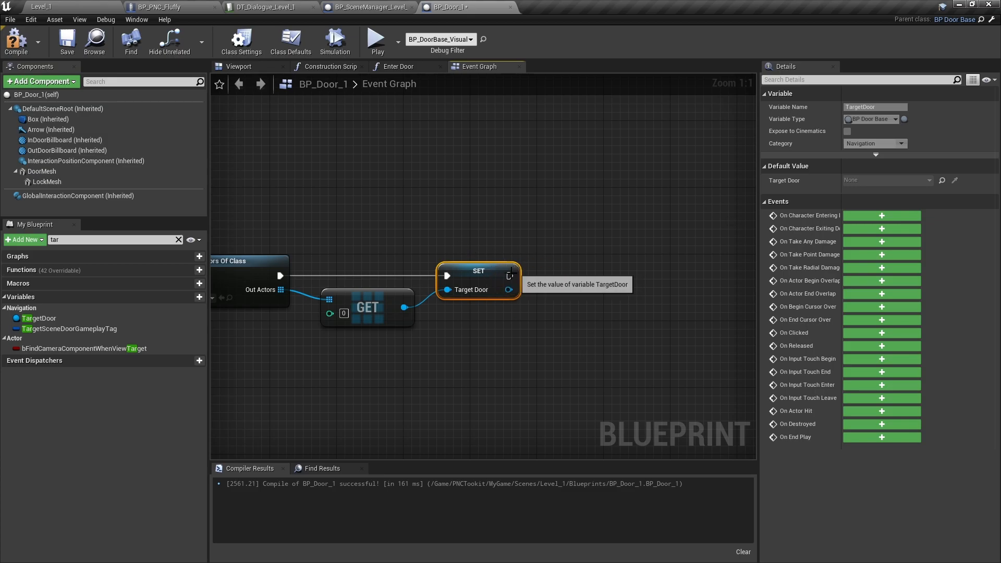
left_click_drag(509, 275, 570, 277)
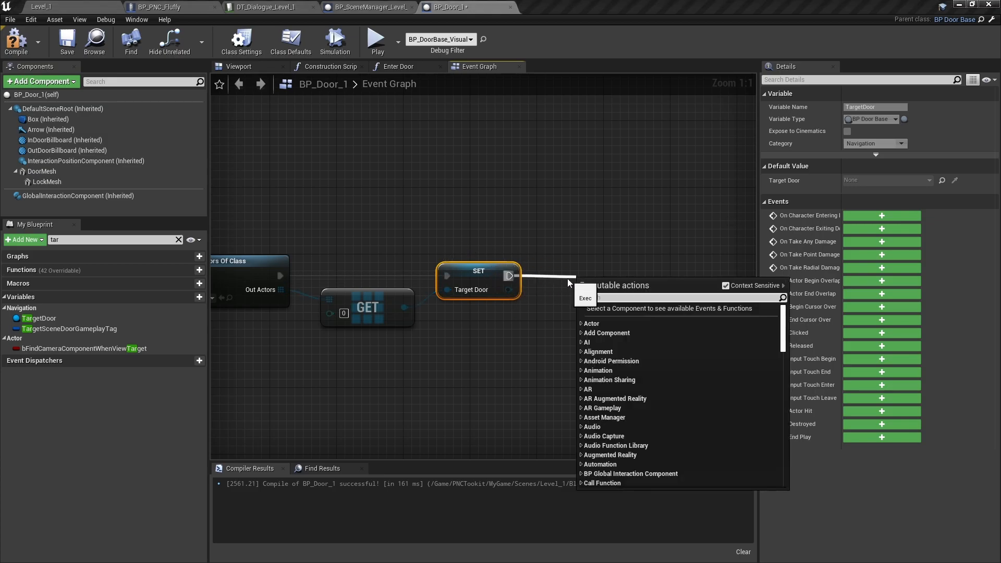
type("remove")
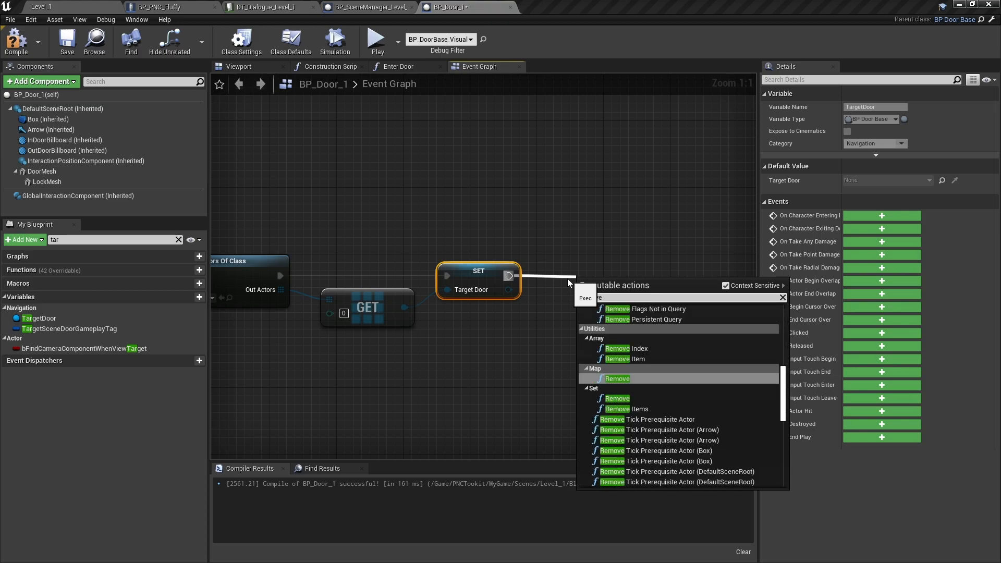
type("s")
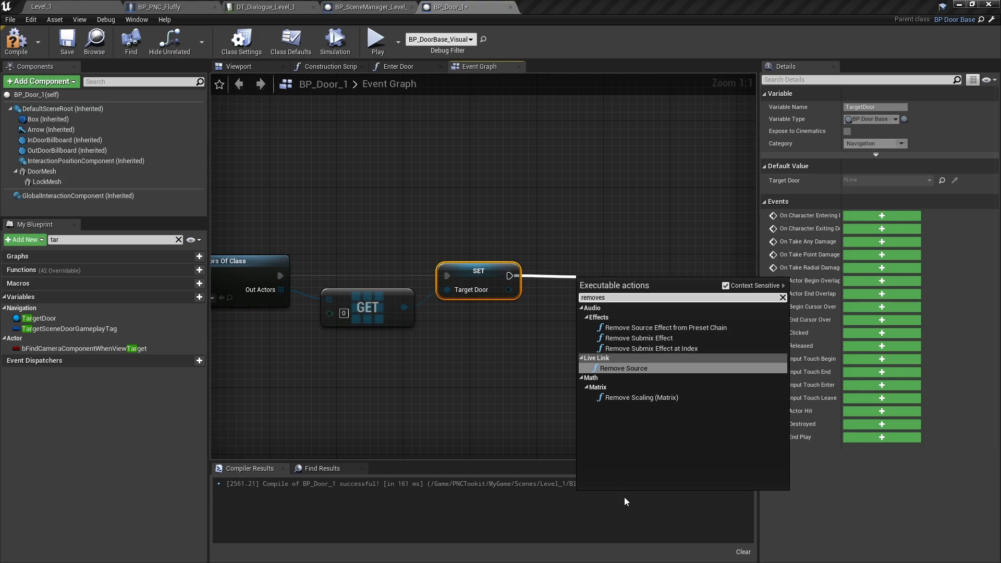
left_click(344, 338)
- Copy the Get Scene Manager node from the FedFluffy state check and paste it beside the Set TargetDoor node
right_click_drag(341, 338, 1000, 376)
right_click_drag(521, 261, 660, 397)
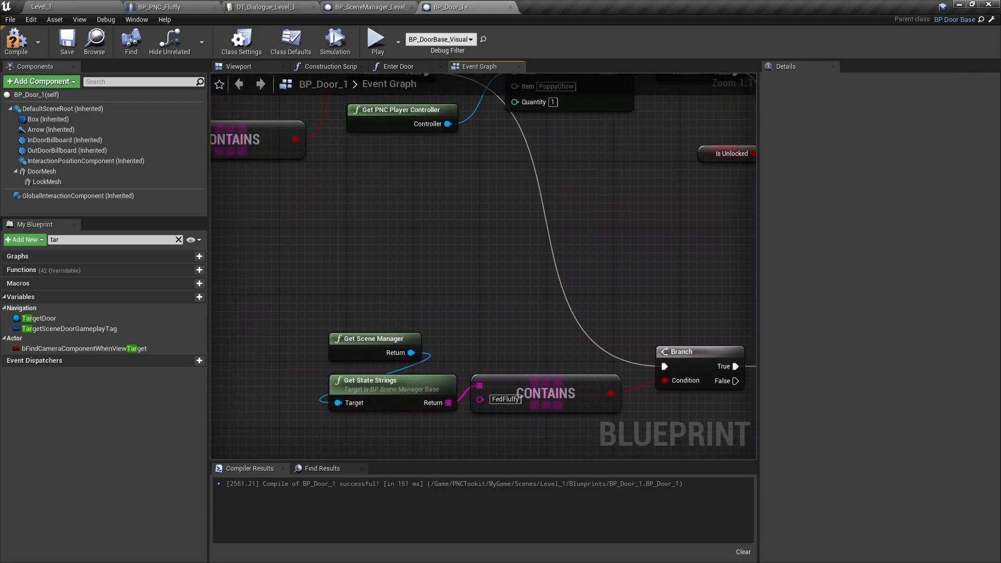
left_click(358, 347)
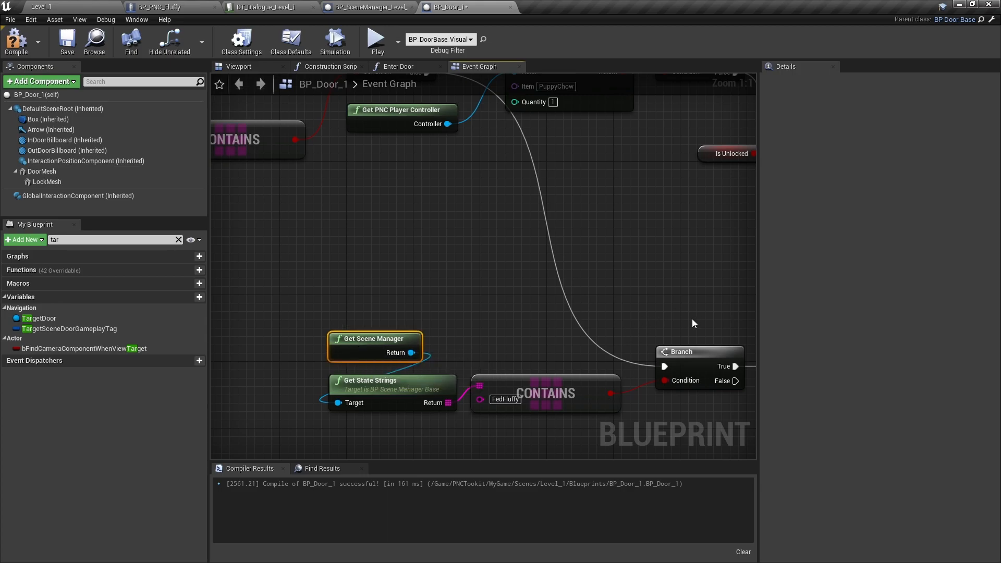
right_click_drag(692, 318, 556, 278)
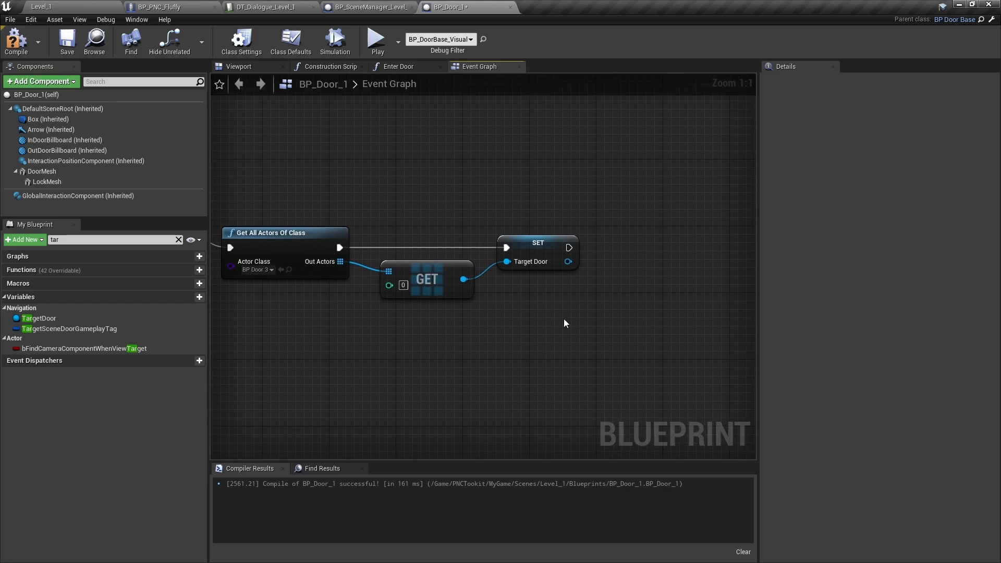
key("ctrl+v")
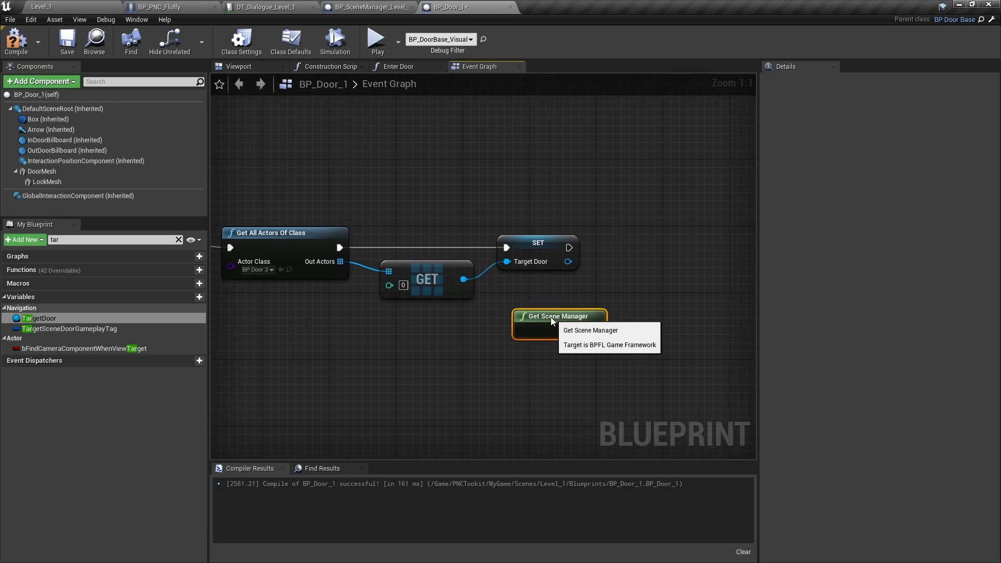
- Add a Remove State String from Scene node targeting the pasted scene manager and run it after Set TargetDoor, aligning the two nodes
left_click_drag(579, 313, 623, 270)
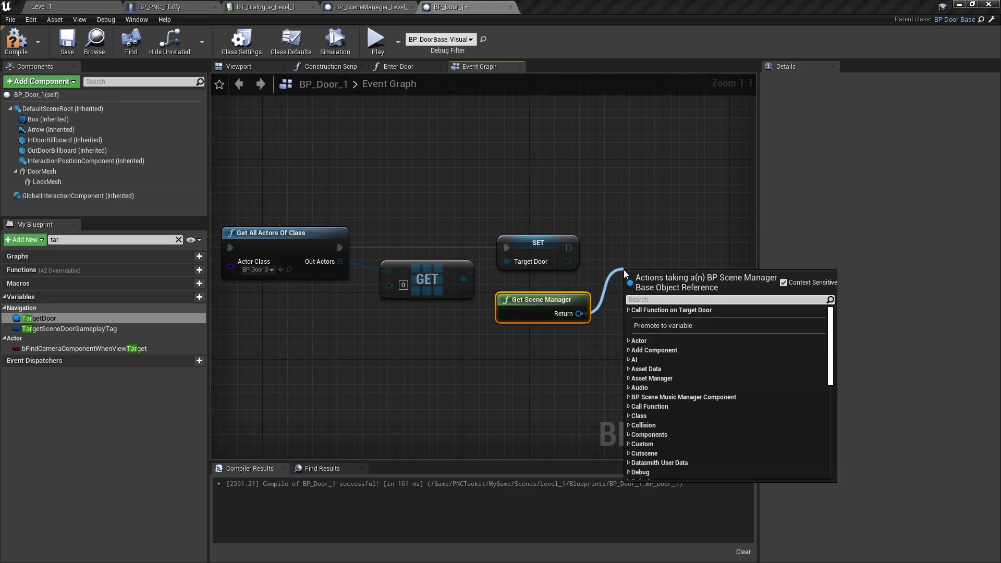
type("re")
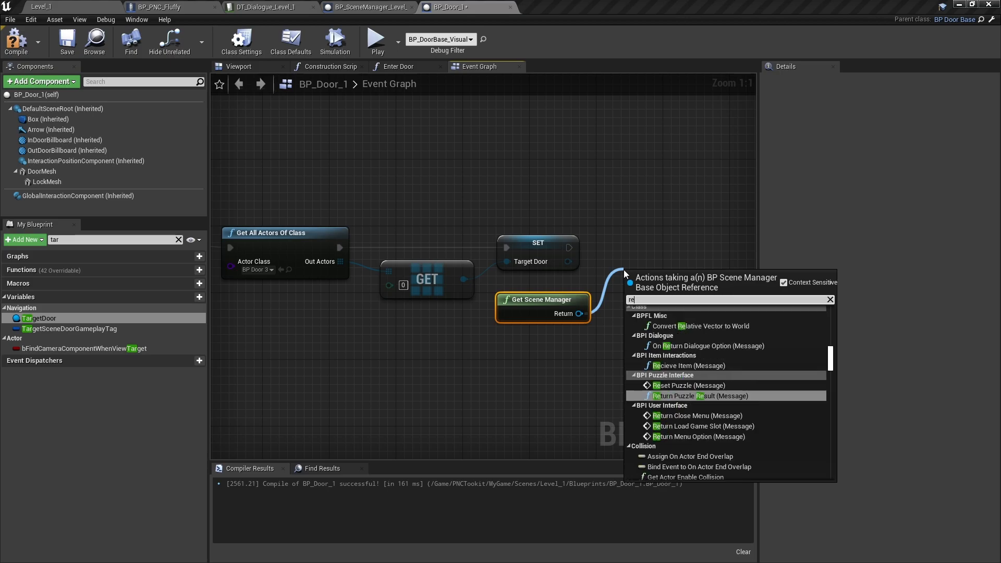
type("moves")
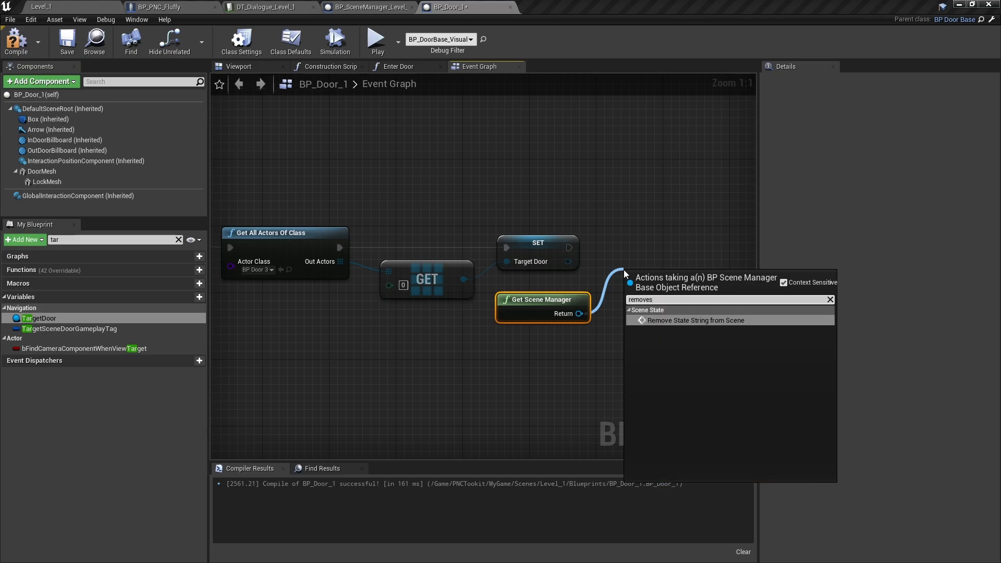
left_click(695, 321)
left_click_drag(630, 297, 569, 248)
left_click_drag(658, 281, 659, 233)
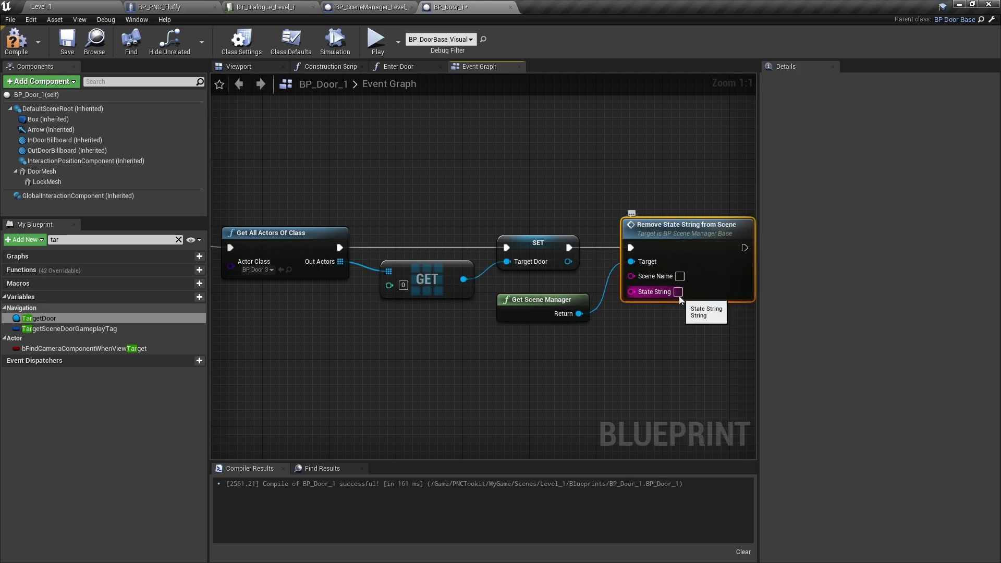
- Set the State String of the Remove State String from Scene node to SayItOnce
type("SayItOnce")
left_click(703, 339)
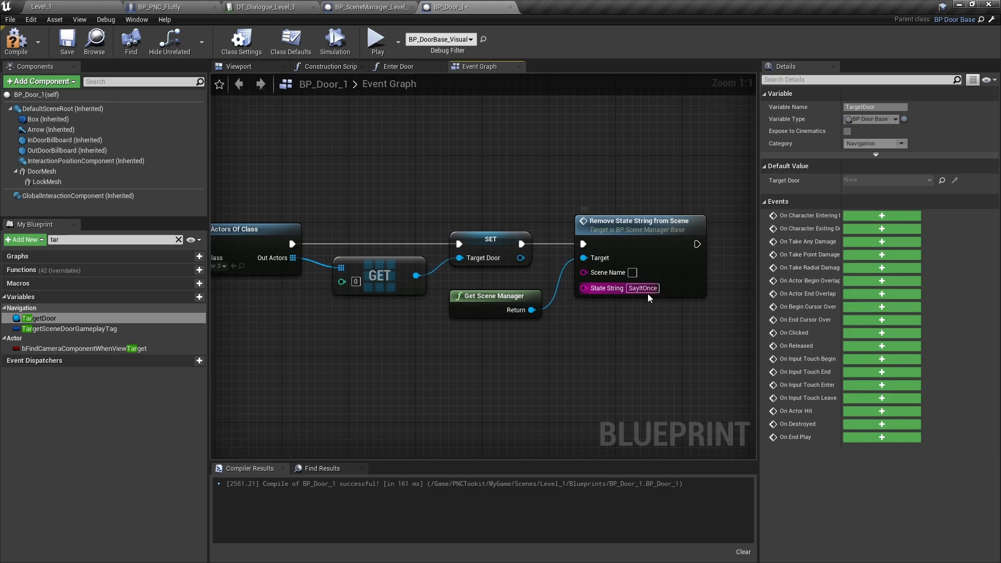
- Copy the SayItOnce text into the Contains node that feeds the Branch condition, replacing FedFluffy
left_click(647, 288)
key("ctrl+c")
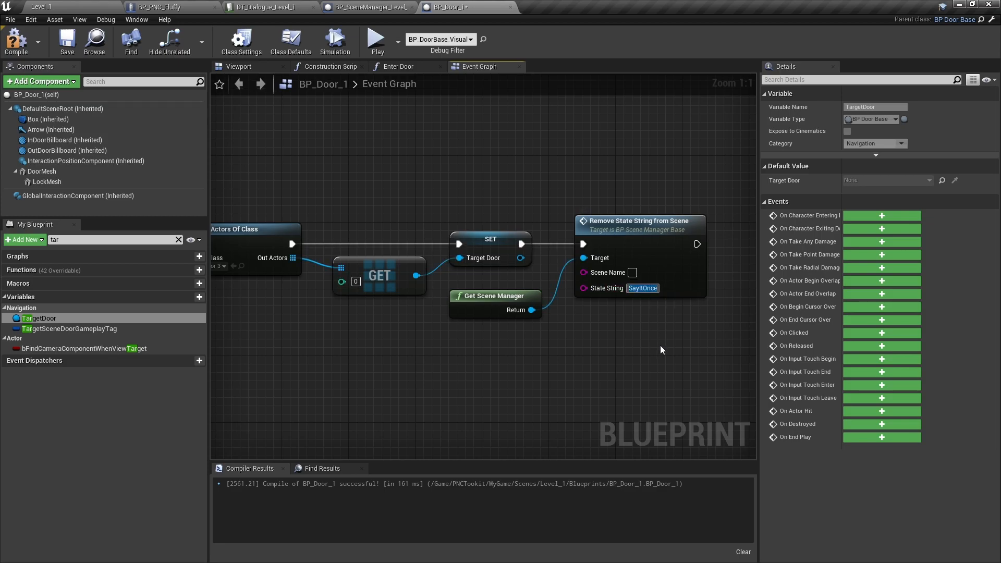
left_click(282, 346)
right_click_drag(281, 346, 320, 340)
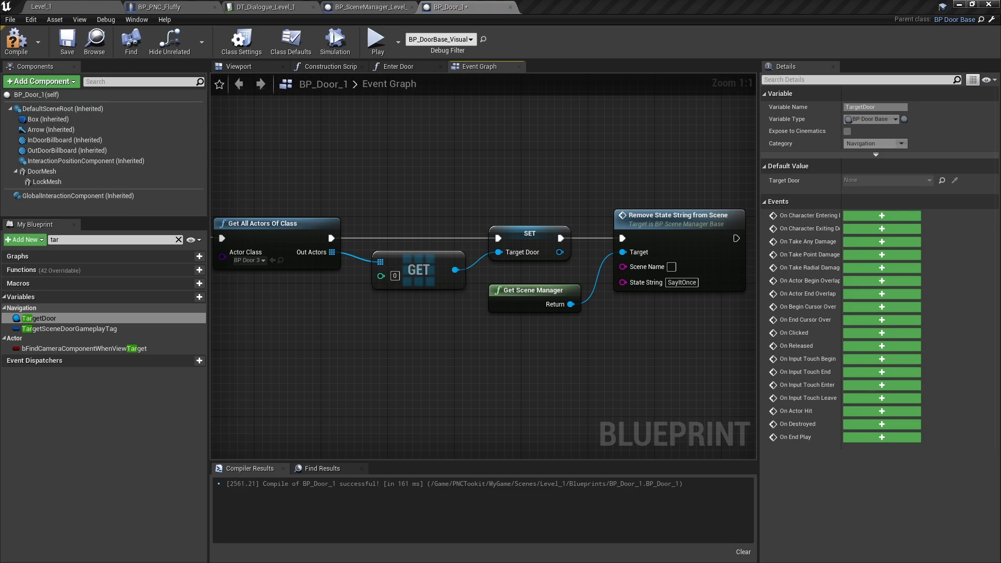
right_click_drag(348, 320, 755, 360)
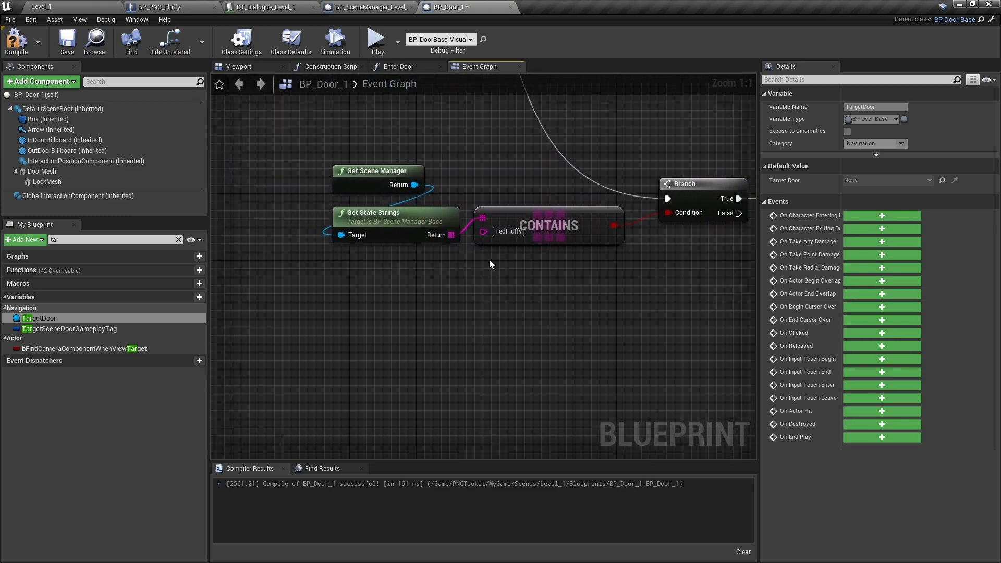
left_click(516, 231)
key("ctrl+v")
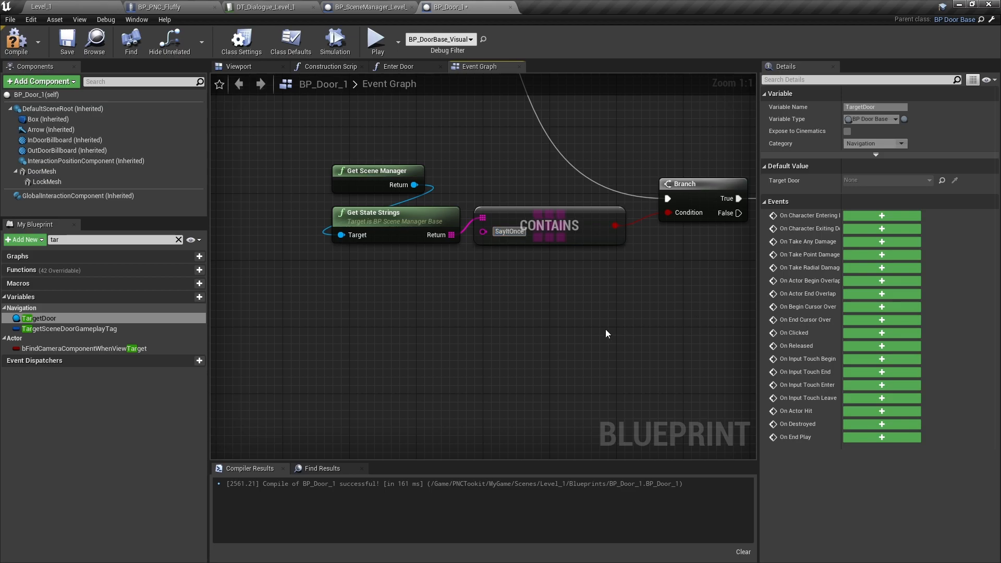
- Connect the Branch's False output to Get All Actors Of Class and route the wire below Start Dialogue Sequence with a reroute node
left_click_drag(347, 295, 569, 185)
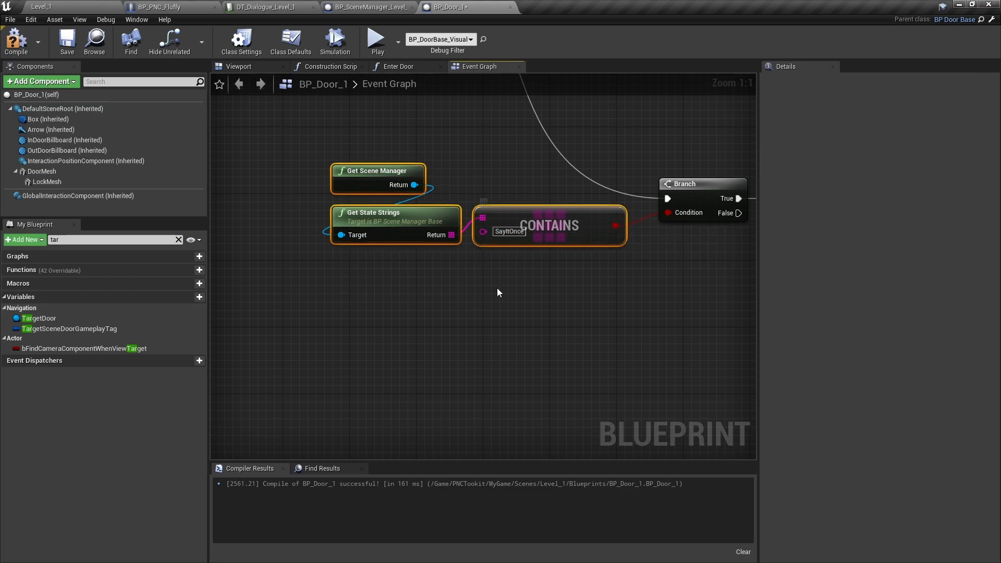
right_click_drag(673, 300, 324, 298)
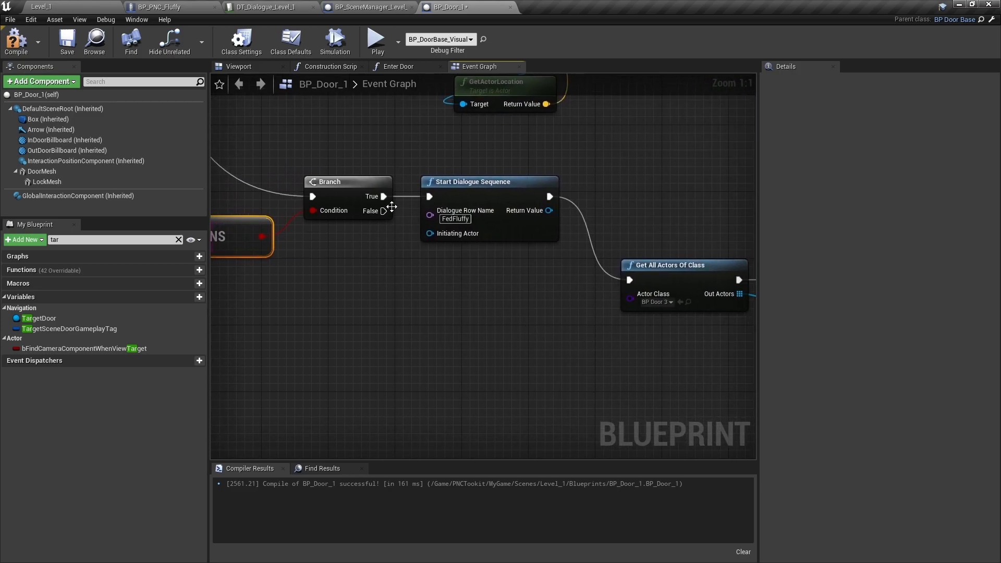
left_click_drag(383, 210, 422, 285)
double_click(569, 273)
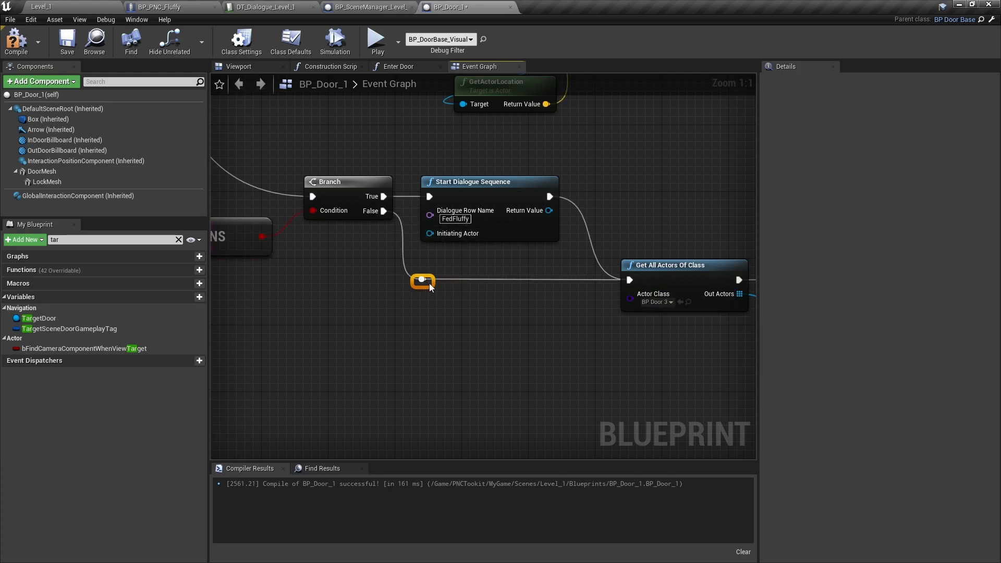
- Review the door's event graph from the SayItOnce check through both Branch outputs to the state string removal
right_click_drag(258, 223, 561, 306)
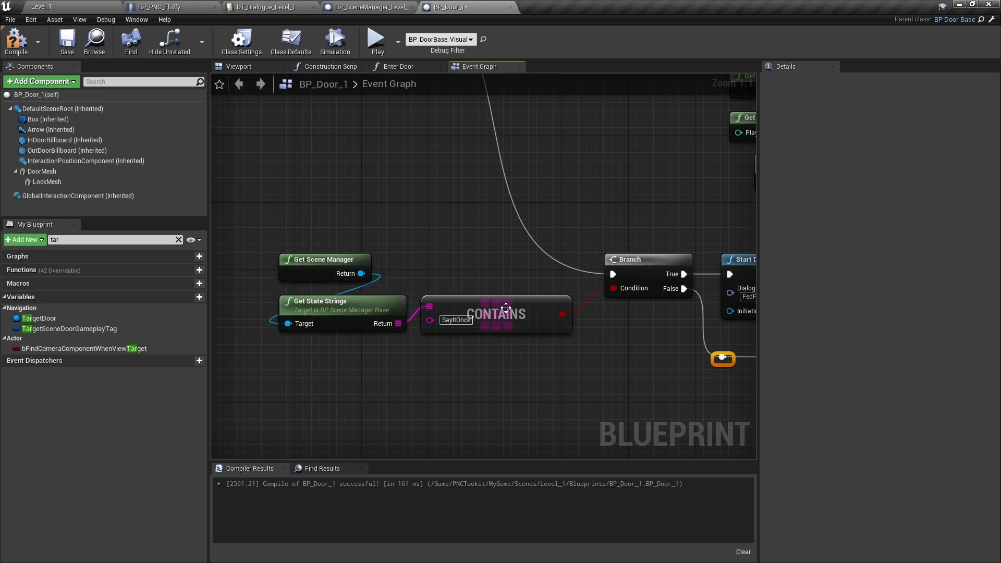
right_click_drag(686, 404, 330, 354)
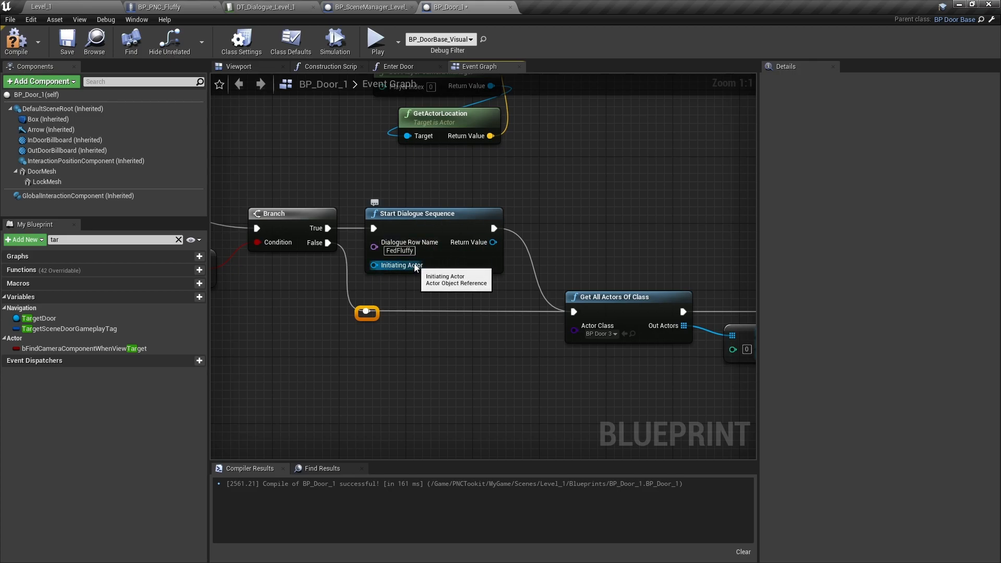
right_click_drag(698, 391, 317, 317)
left_click_drag(580, 257, 594, 252)
right_click_drag(322, 334, 672, 360)
right_click_drag(325, 366, 730, 428)
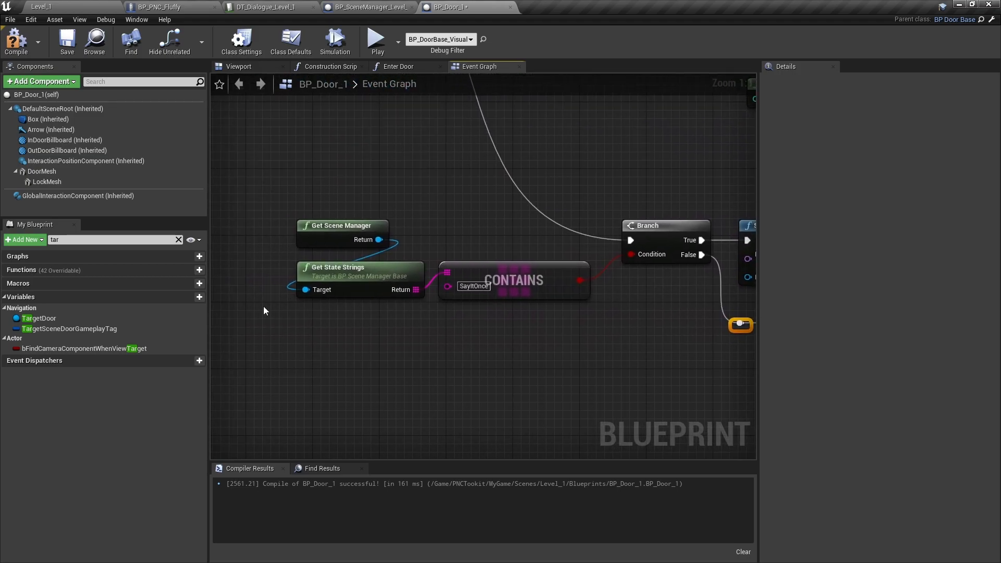
right_click_drag(567, 329, 260, 248)
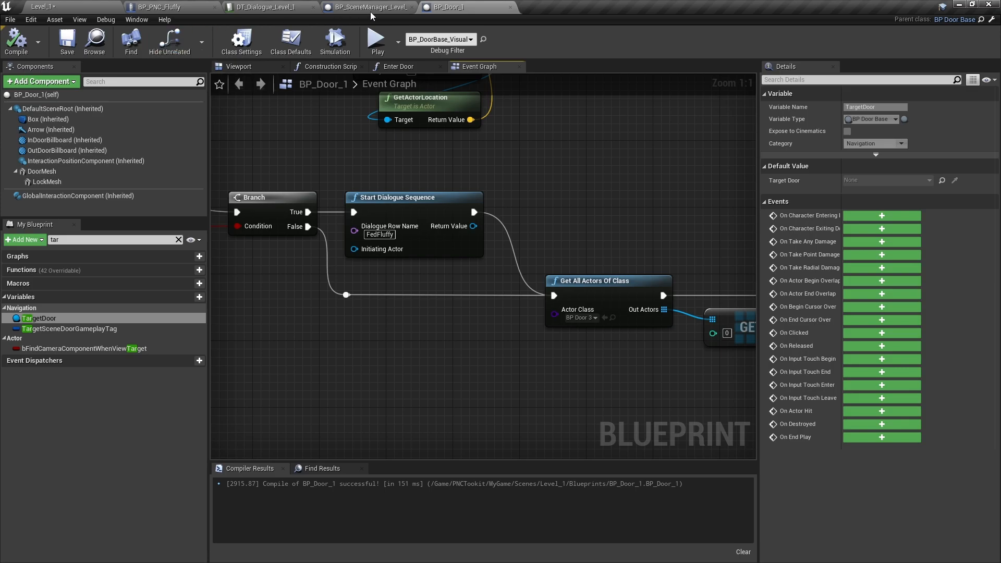
- Add a second State as Strings entry, SayItOnce, to the Level_1 scene manager's defaults and compile the blueprint
left_click(365, 8)
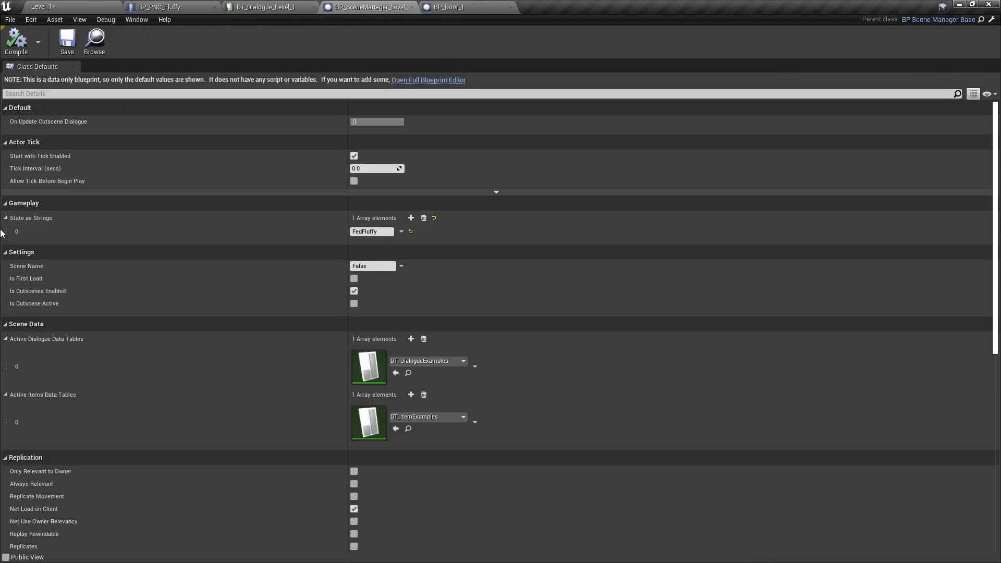
left_click(411, 217)
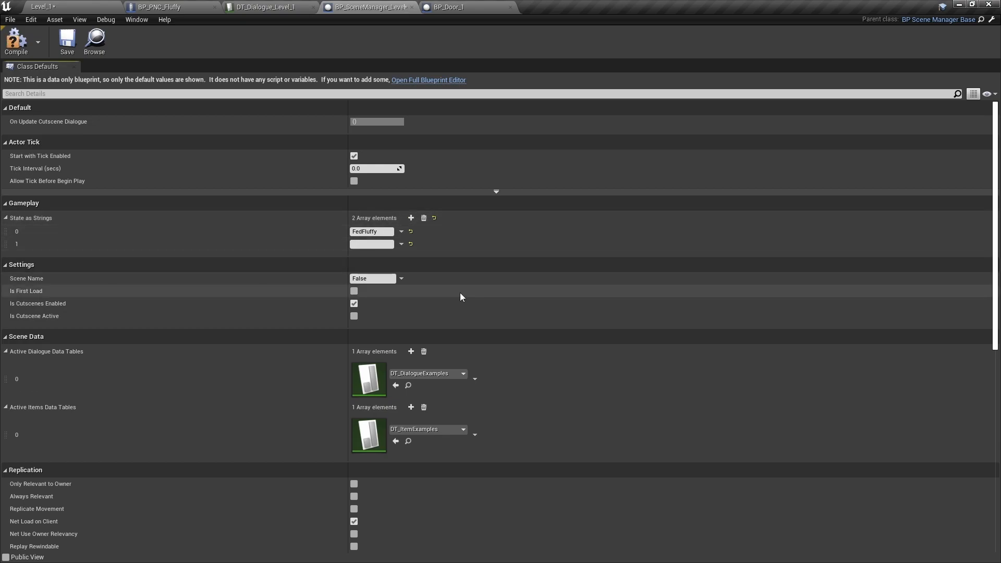
type("SayItOnce")
key("Return")
left_click(24, 45)
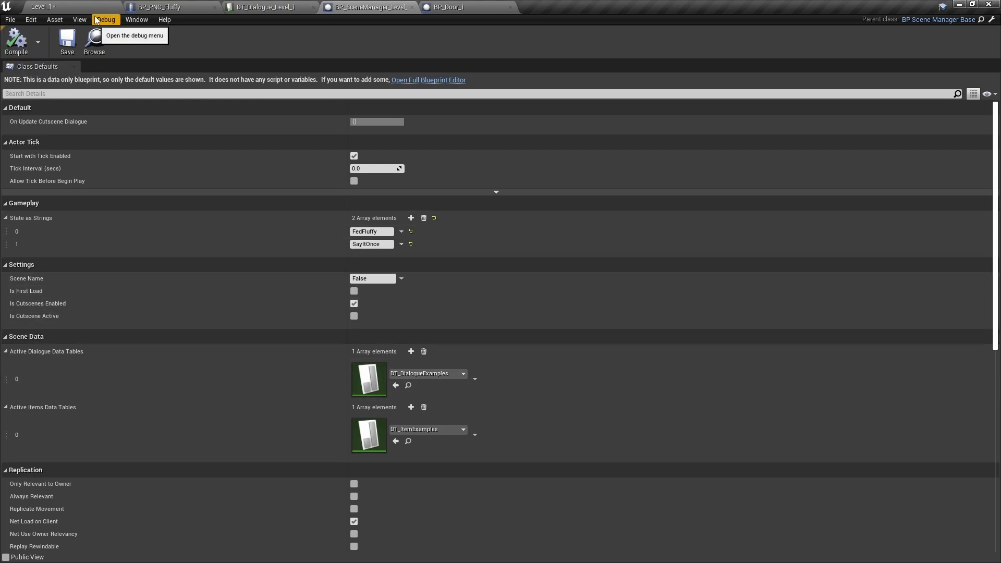
- Save Level_1 and run a brief playtest to check the starting view
left_click(92, 15)
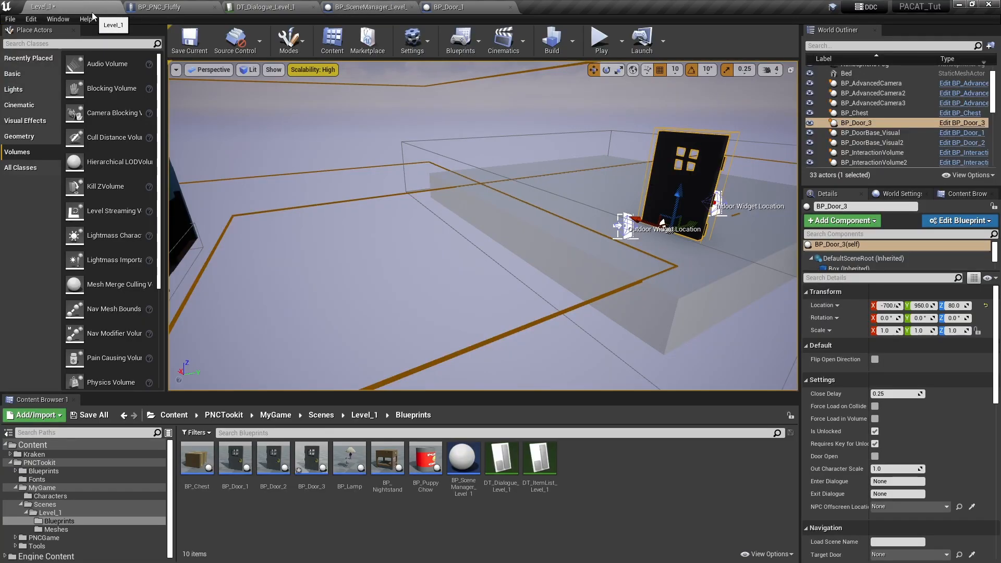
scroll(626, 261, "up", 3)
right_click_drag(626, 261, 641, 203)
left_click(178, 56)
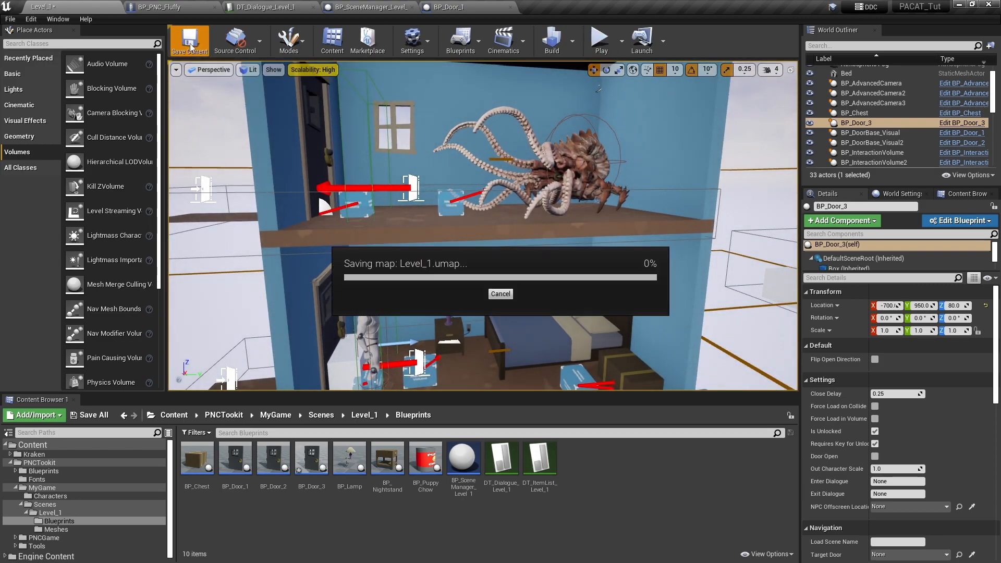
left_click(601, 39)
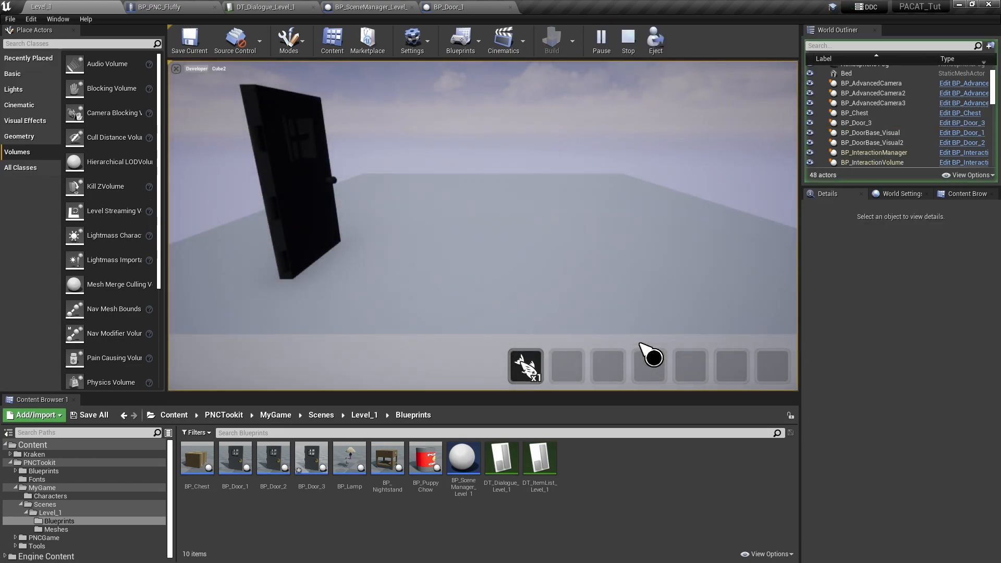
left_click(633, 39)
- Disable the Scene Starting Camera option on BP_AdvancedCamera3, the camera beside the outside door
right_click_drag(550, 309, 506, 319)
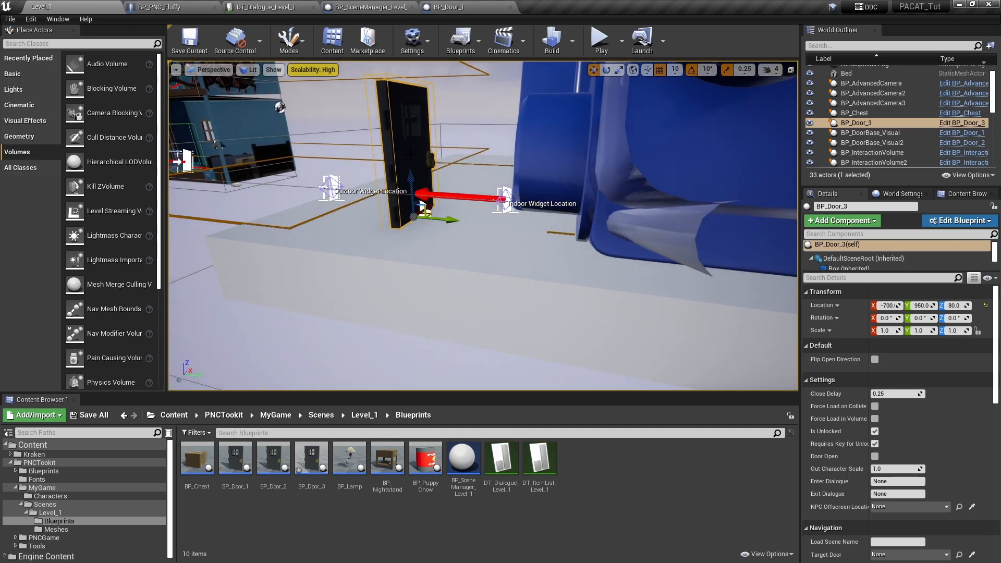
right_click_drag(547, 292, 521, 334)
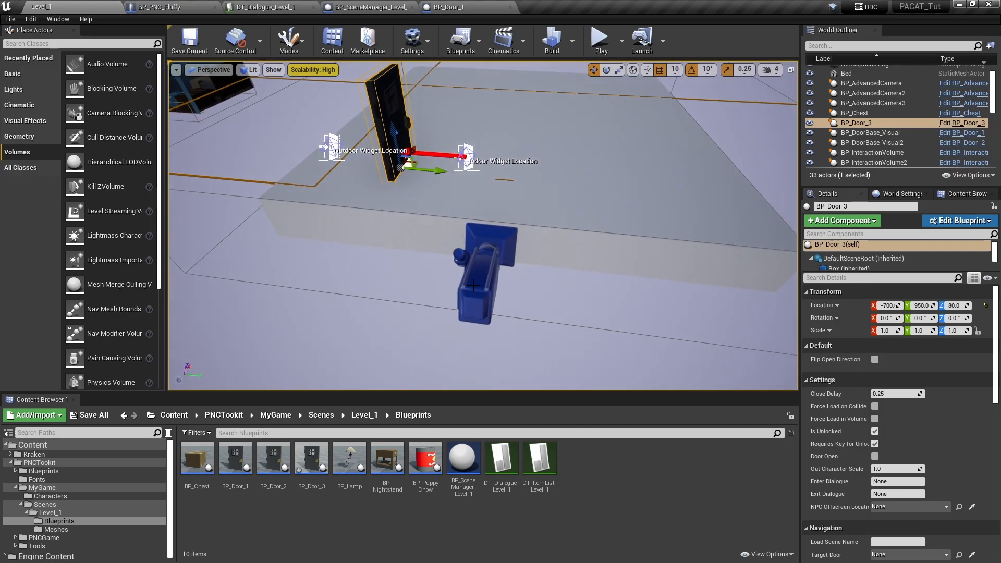
left_click(474, 284)
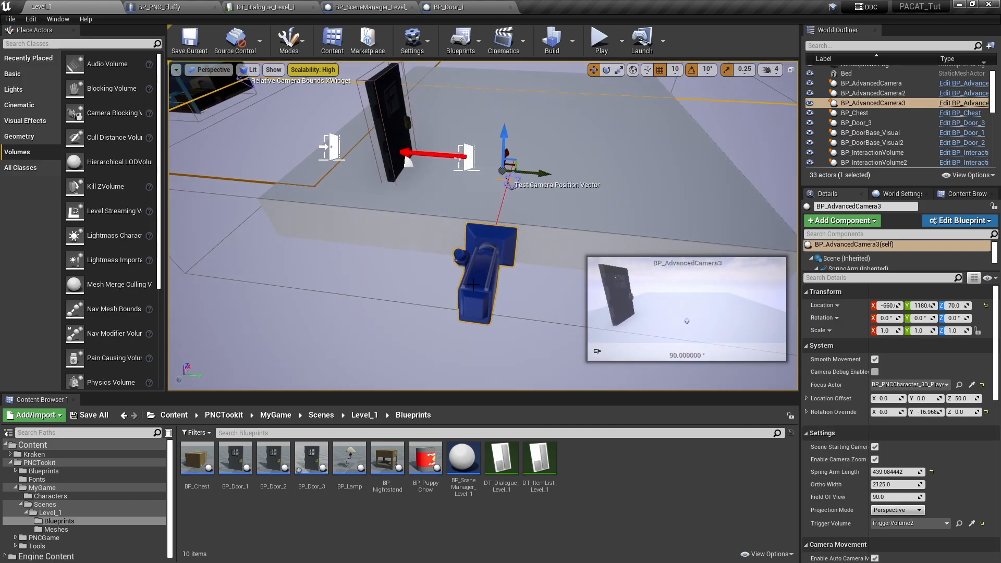
left_click(875, 447)
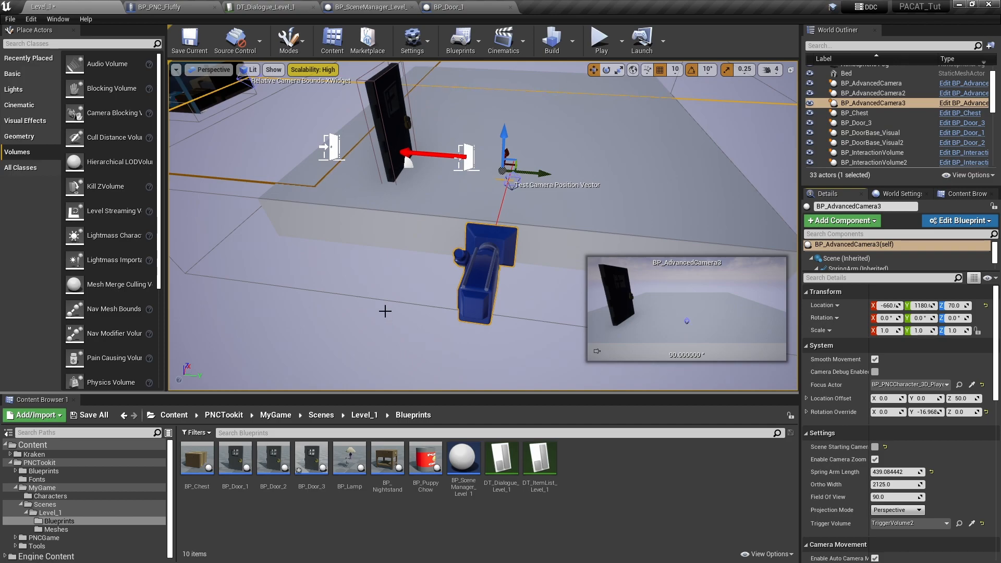
- Place a Trigger Volume on the outdoor platform beside BP_Door_3, at about X -690, Y 1110, Z 180
right_click_drag(422, 179, 438, 165)
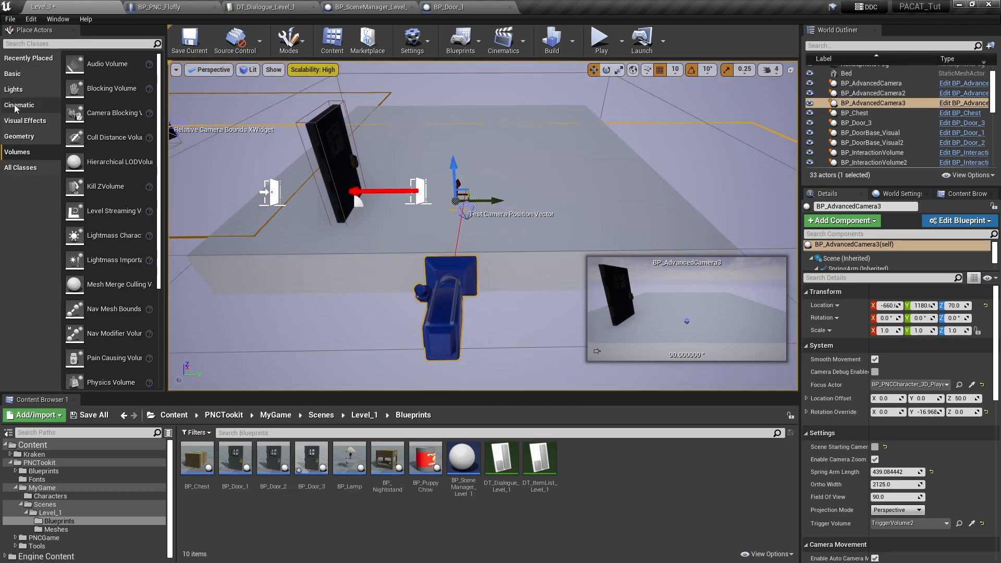
scroll(134, 305, "down", 3)
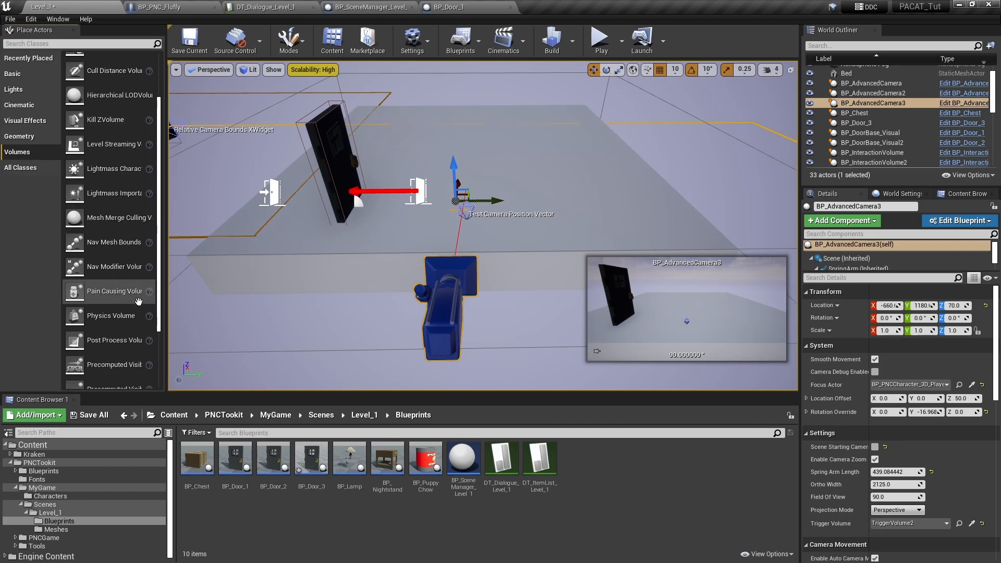
left_click_drag(109, 352, 423, 204)
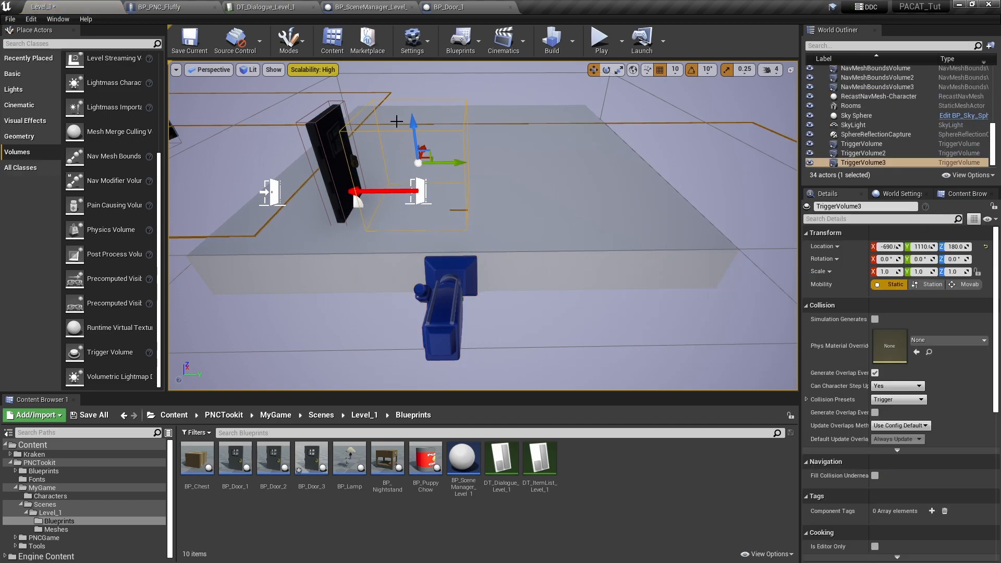
- Assign the newly placed outdoor trigger volume as the Trigger Volume of BP_AdvancedCamera3
left_click(448, 335)
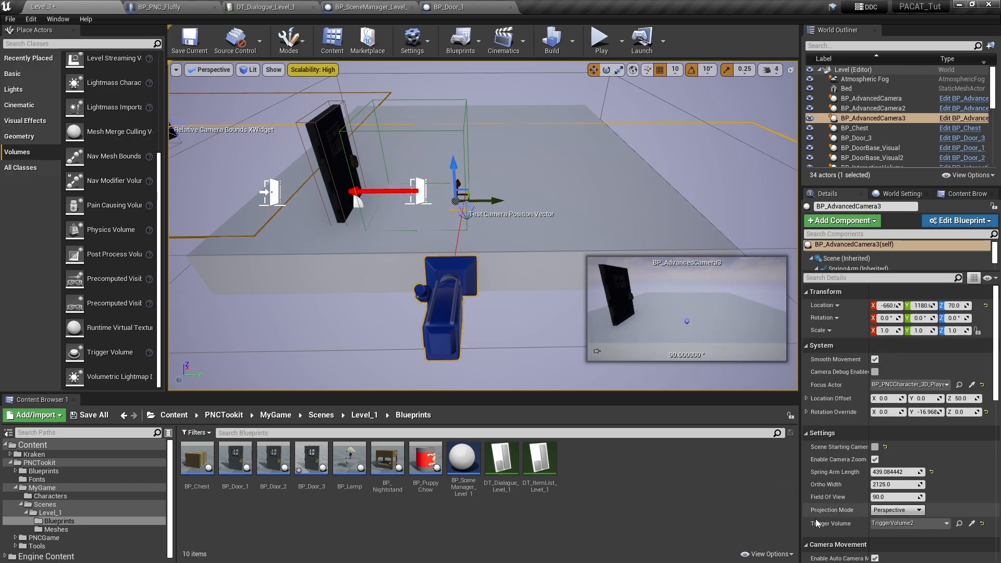
left_click(972, 523)
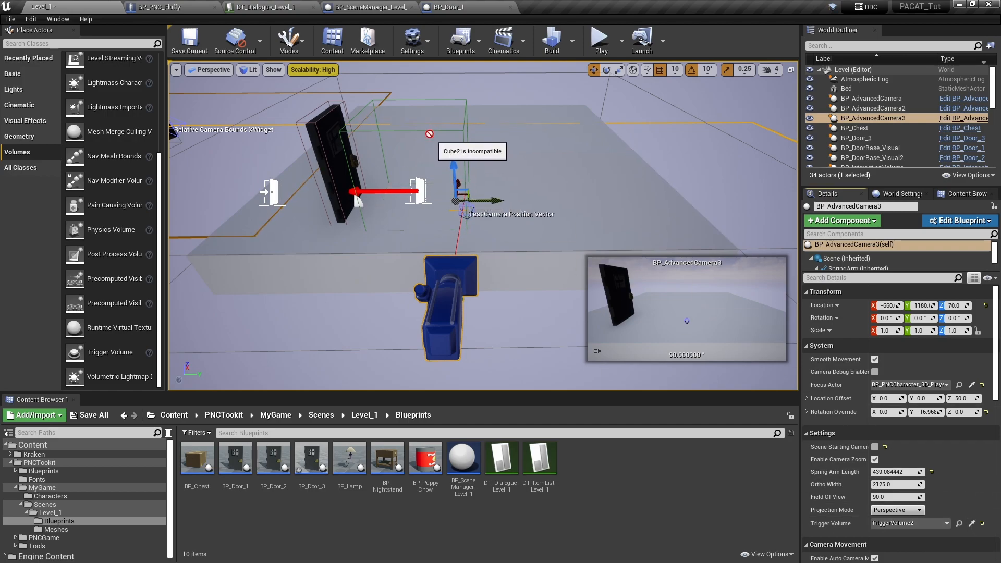
left_click(437, 205)
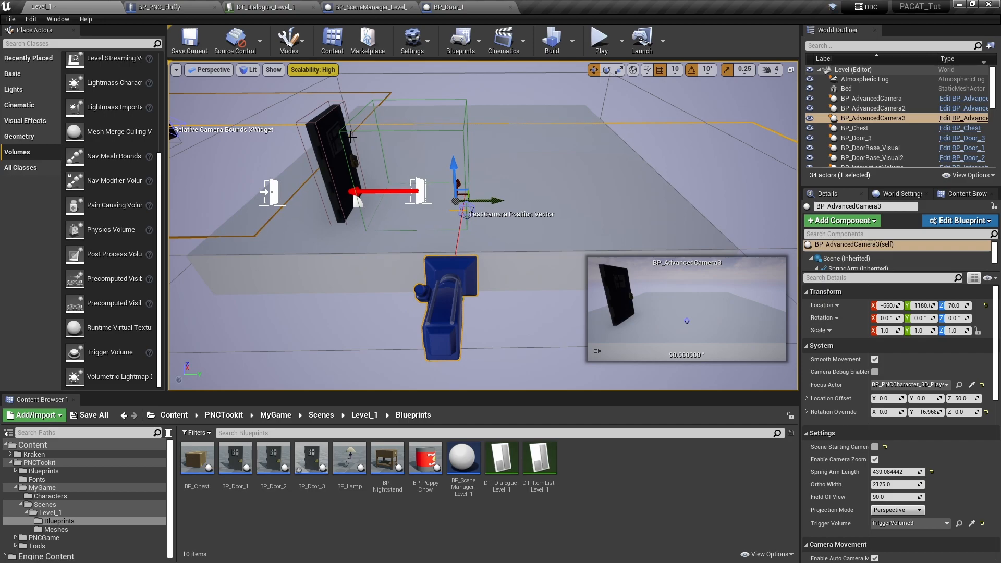
- Playtest the level briefly to check that it starts with the bedroom camera
right_click_drag(411, 255, 344, 224)
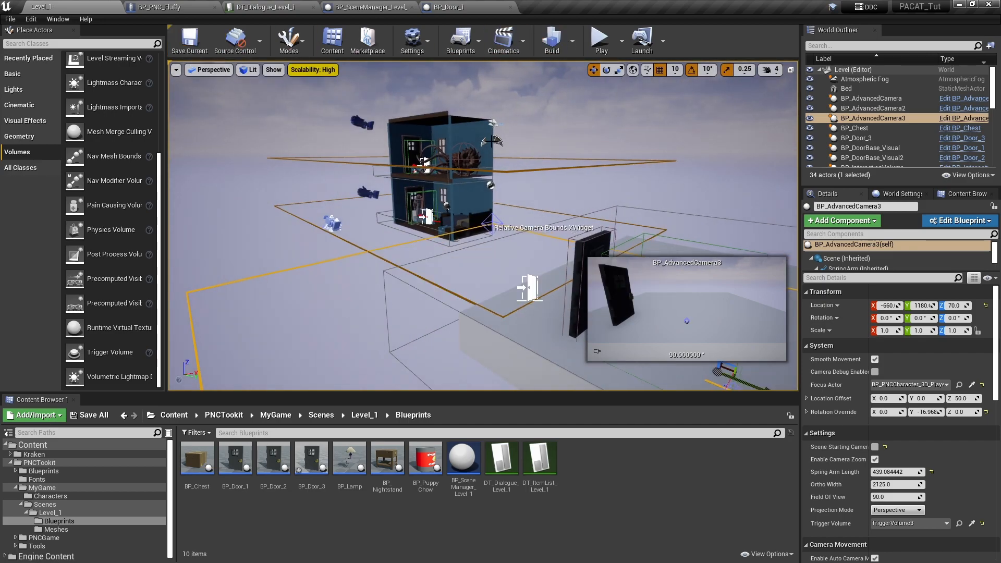
left_click(599, 40)
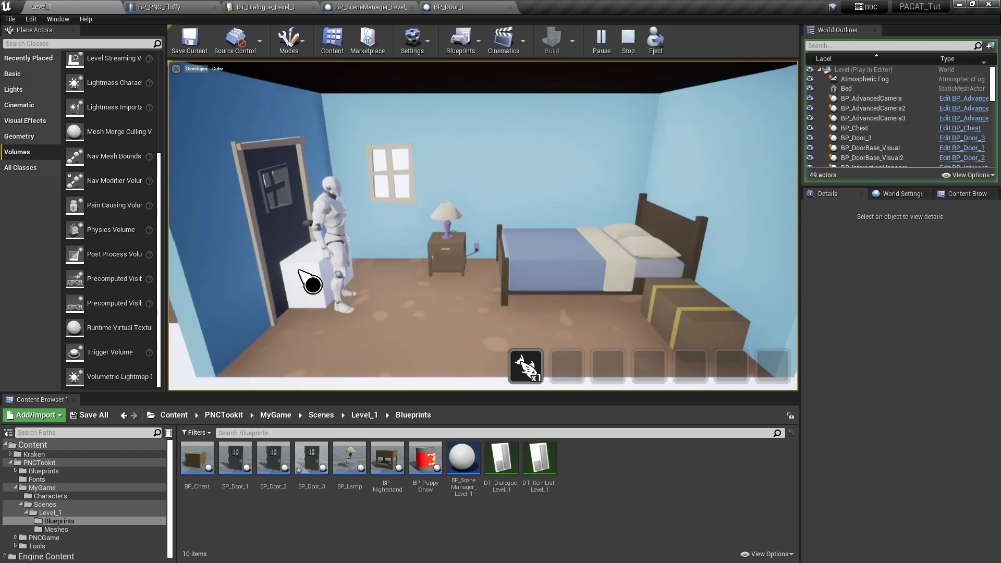
left_click(628, 39)
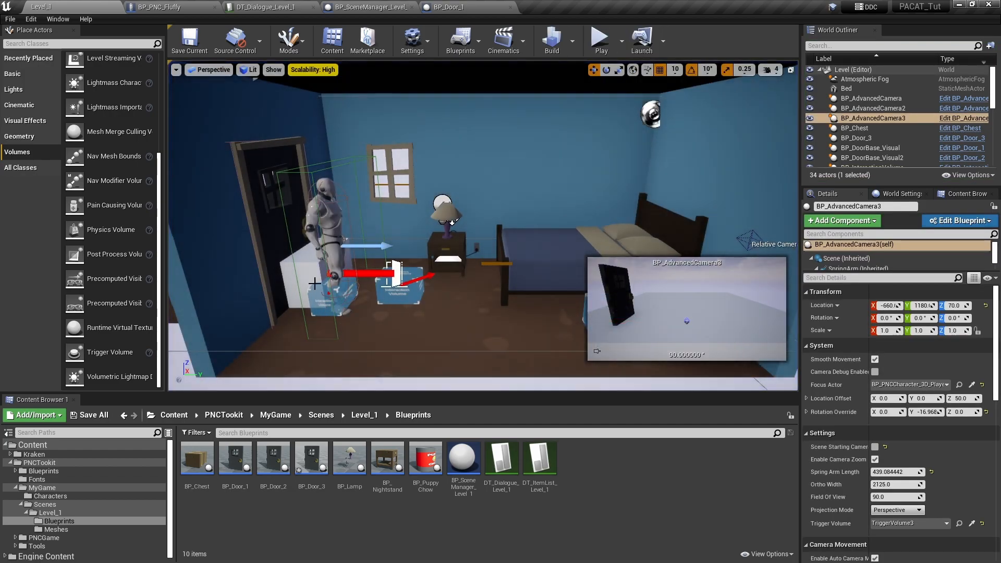
- Delete the white Cube mesh standing in the bedroom's doorway
left_click(305, 276)
right_click_drag(305, 276, 365, 289)
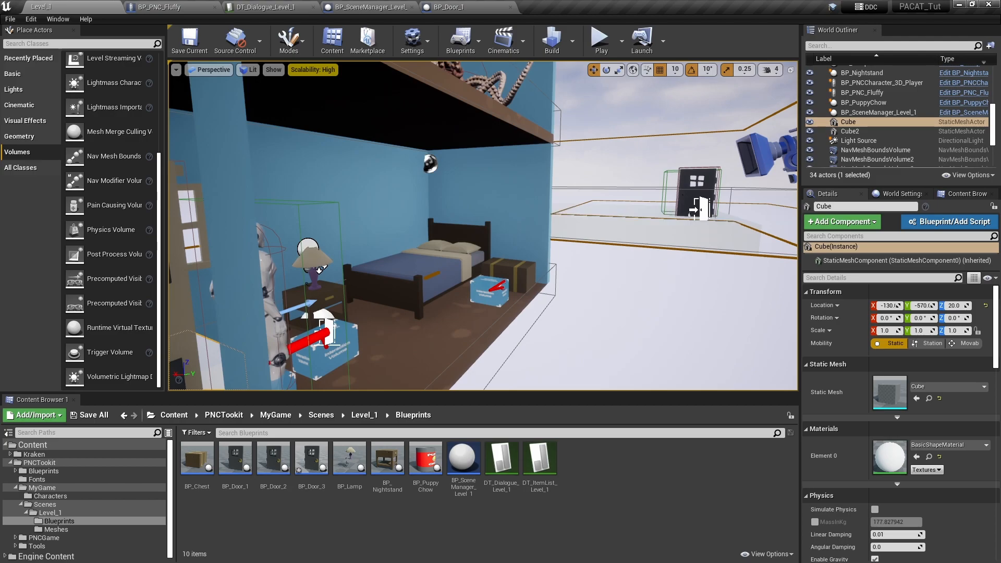
right_click_drag(626, 284, 594, 310)
right_click_drag(691, 322, 532, 329)
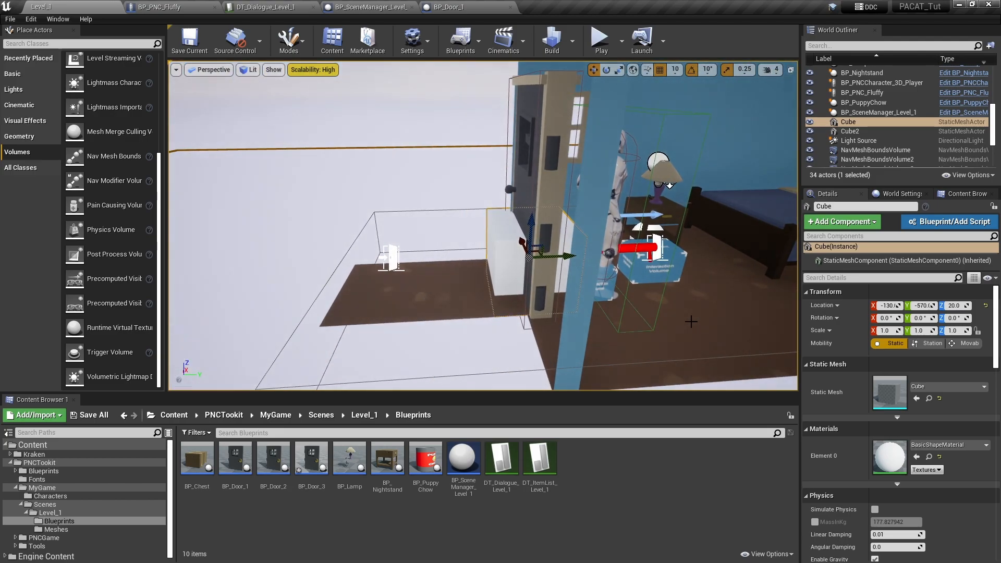
key("Delete")
- Playtest the level by collecting the Puppy Chow, feeding Fluffy and leaving through the bedroom door to the outdoor platform, then stop the simulation
right_click_drag(462, 246, 474, 180)
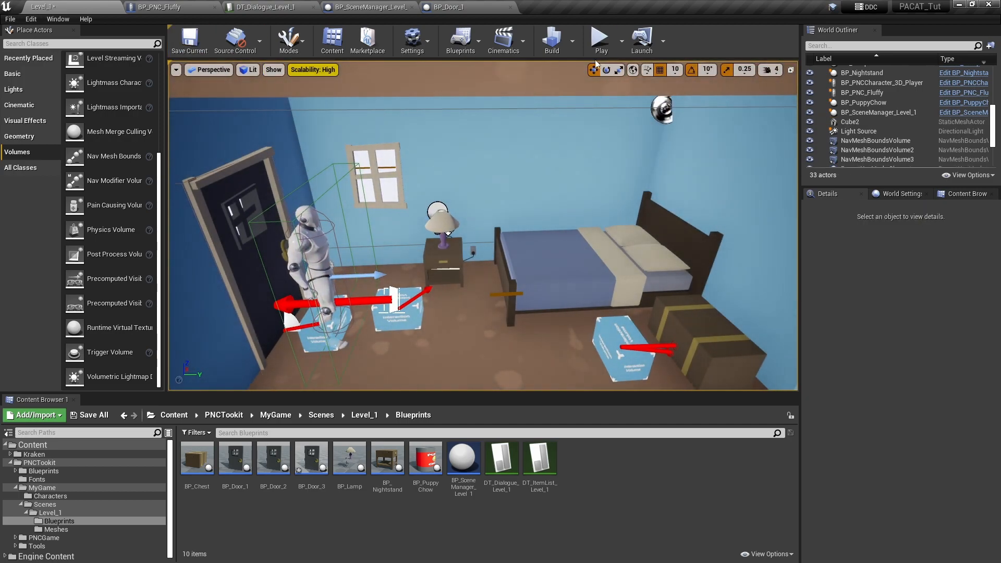
left_click(600, 40)
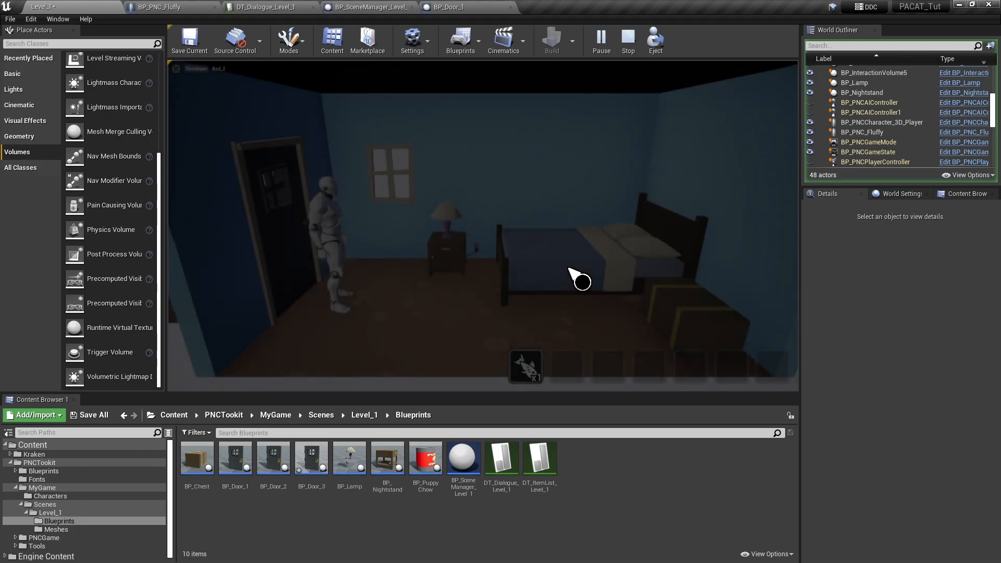
left_click(665, 313)
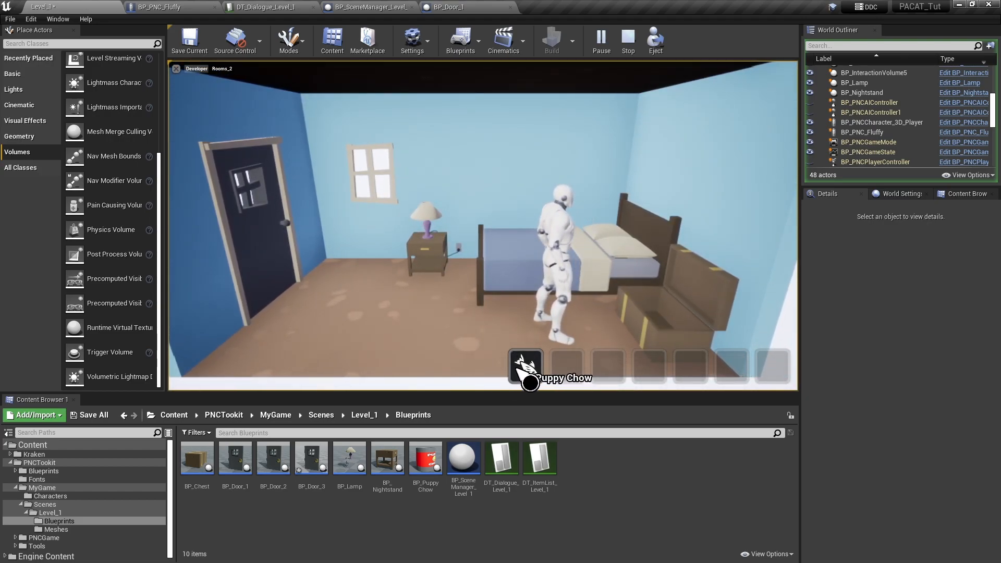
left_click(251, 251)
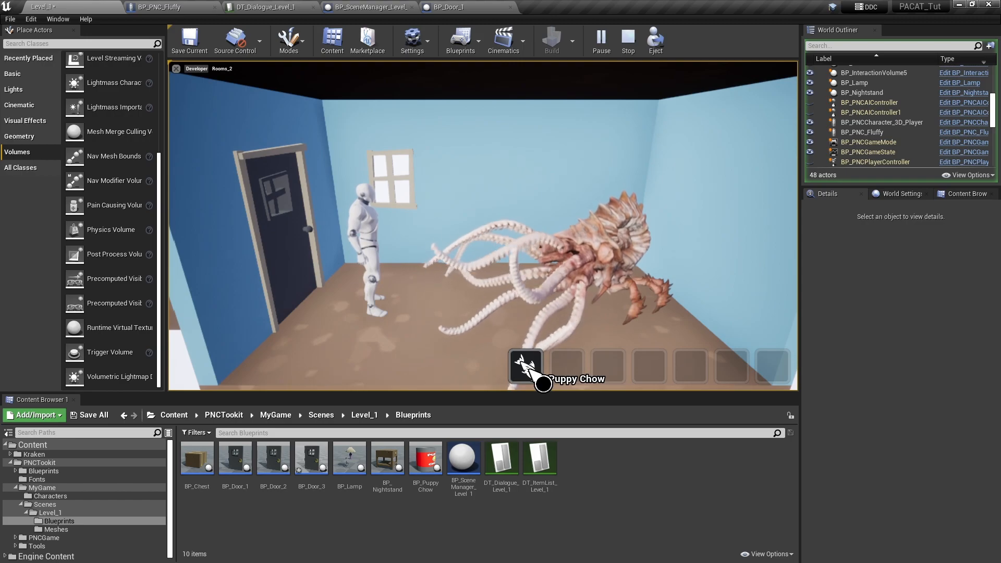
left_click(603, 243)
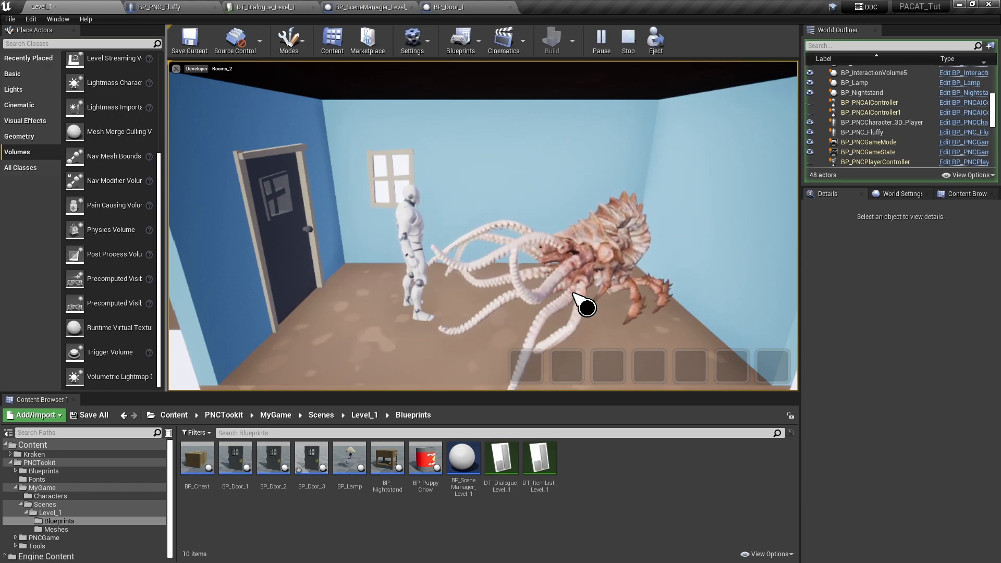
left_click(284, 255)
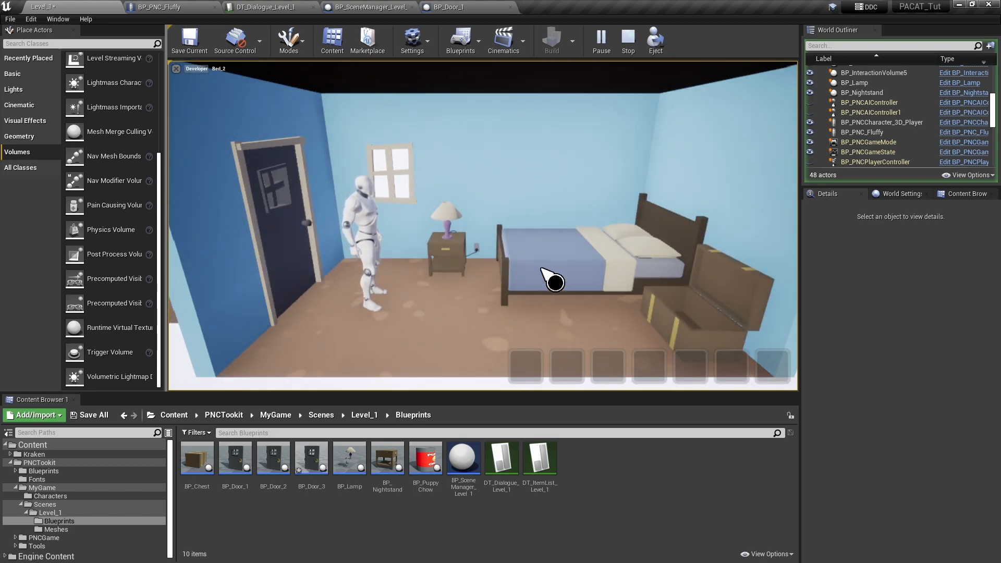
left_click(288, 250)
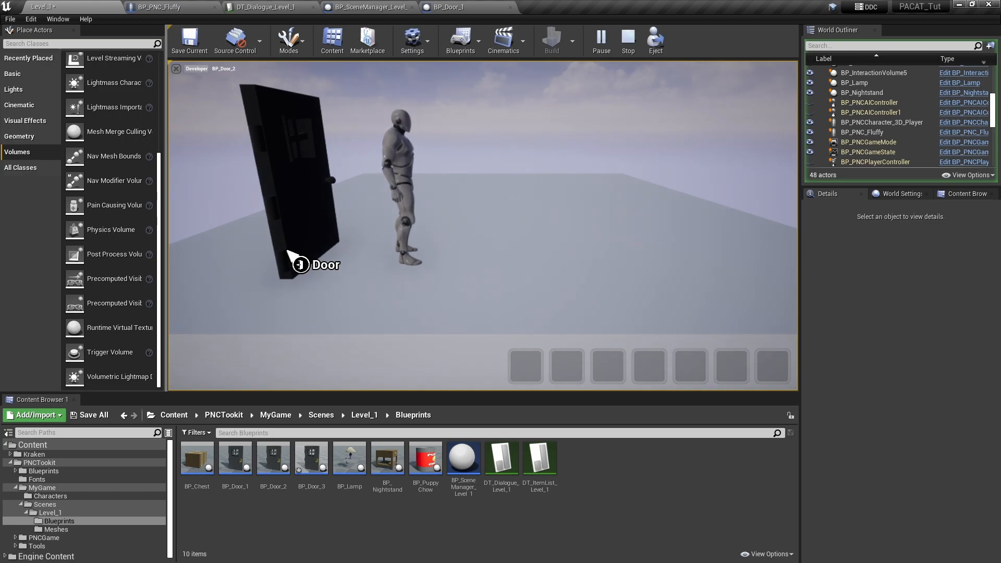
left_click(629, 45)
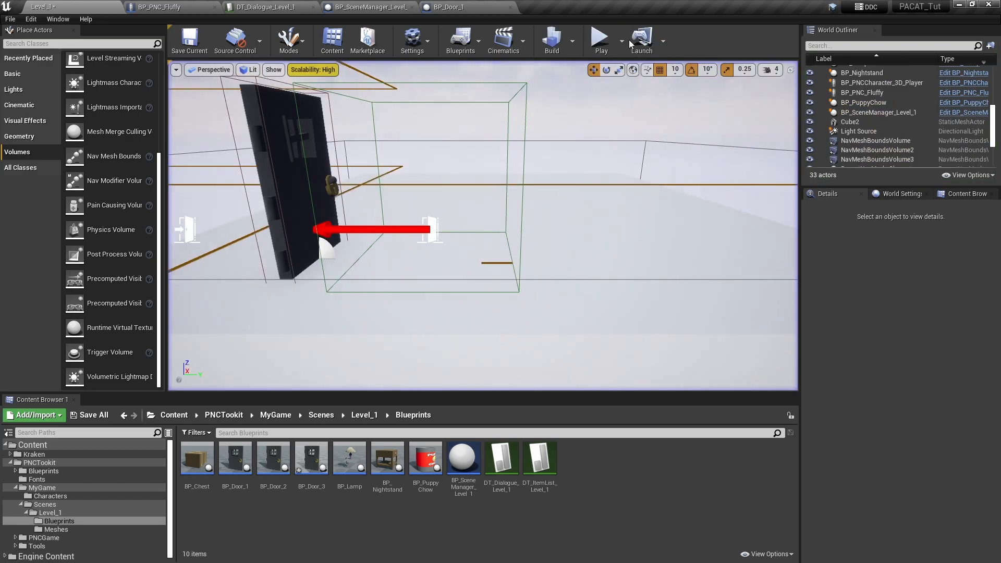
- Review the InspectFluffy and FedFluffy rows of DT_Dialogue_Level_1 and the SayItOnce branch in BP_Door_1's event graph
scroll(398, 174, "up", 3)
scroll(398, 174, "down", 3)
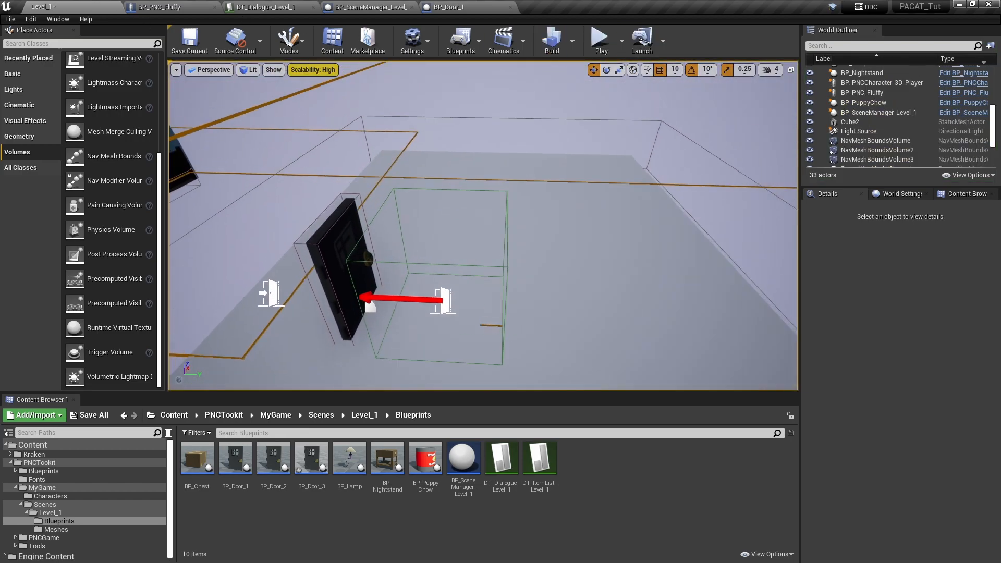
left_click(266, 7)
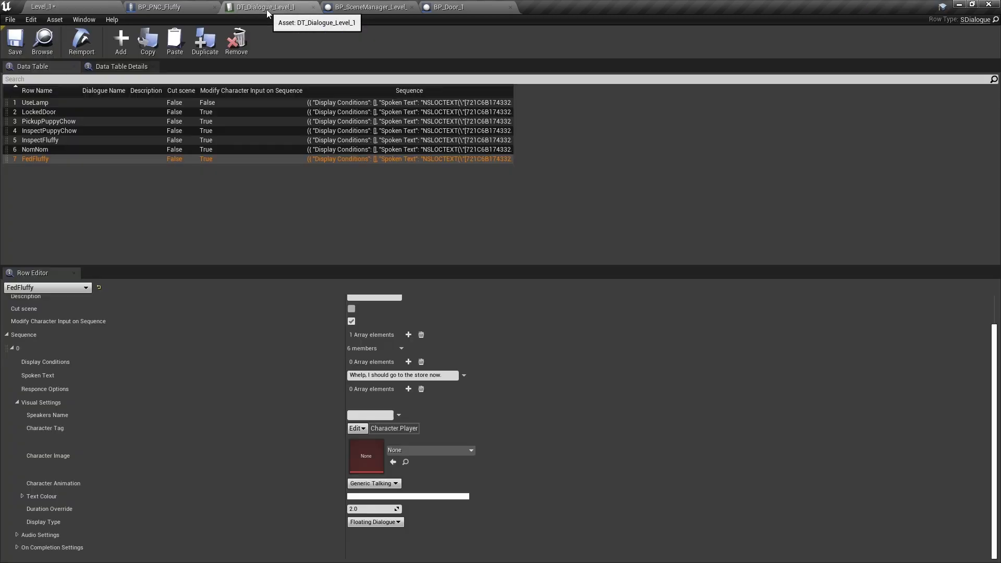
left_click(54, 140)
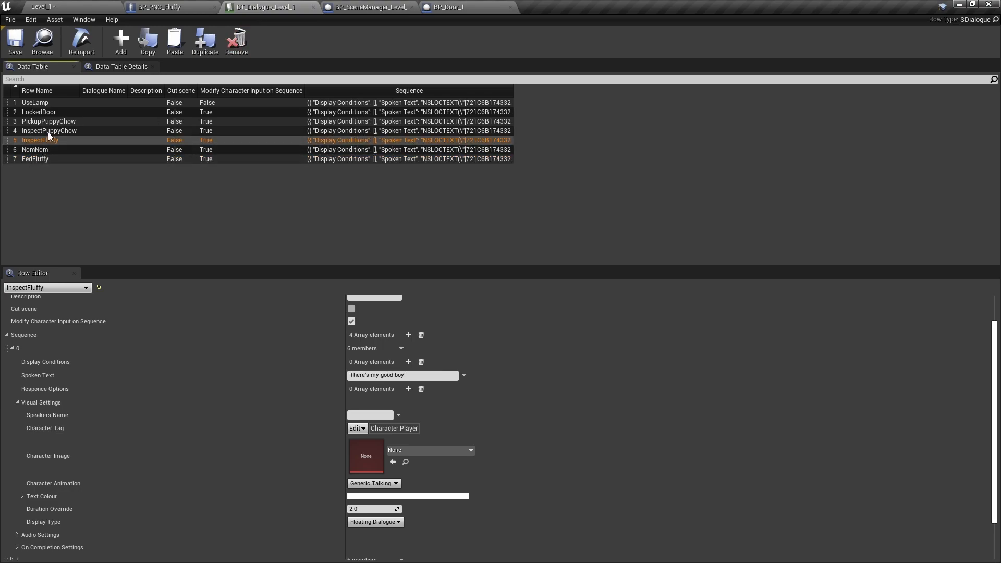
left_click(41, 158)
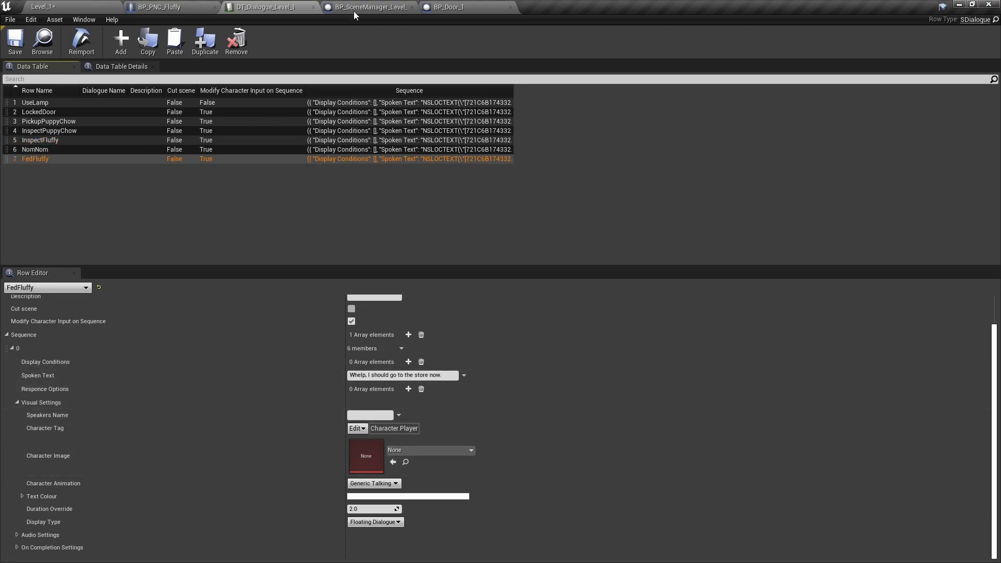
left_click(464, 10)
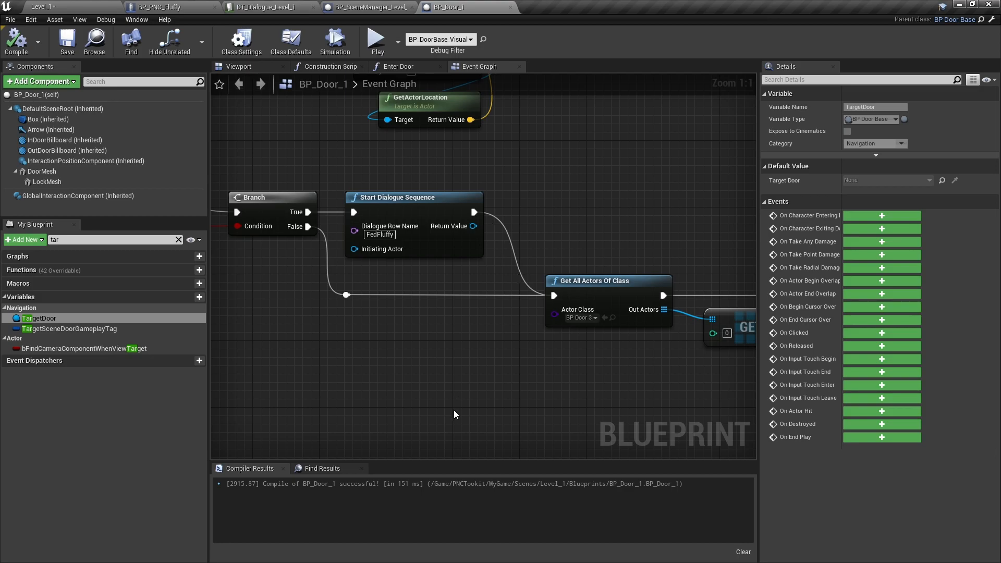
right_click_drag(271, 292, 656, 335)
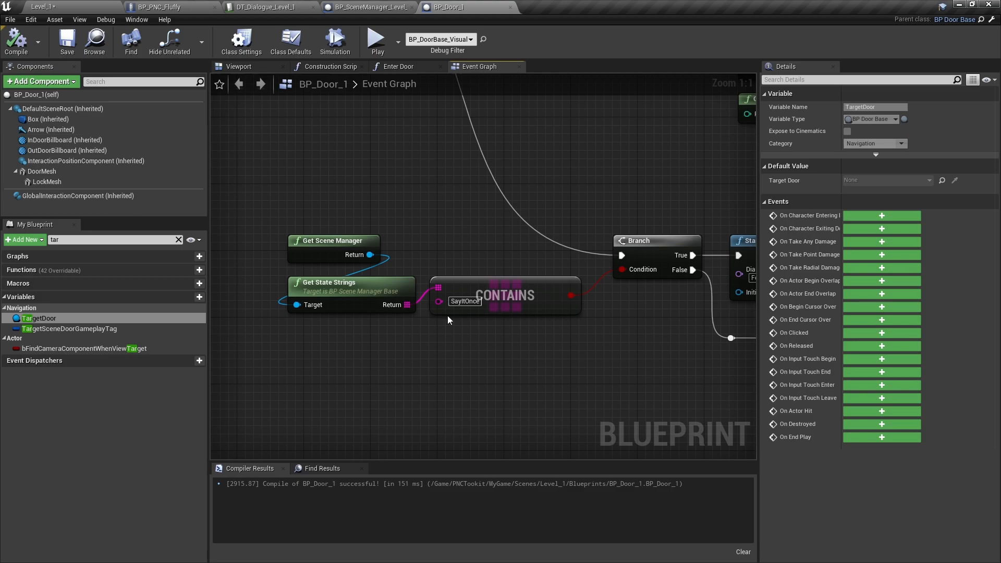
- Save Level_1 and replay it from collecting the Puppy Chow through feeding Fluffy to going outside and trying the outdoor door
left_click(61, 10)
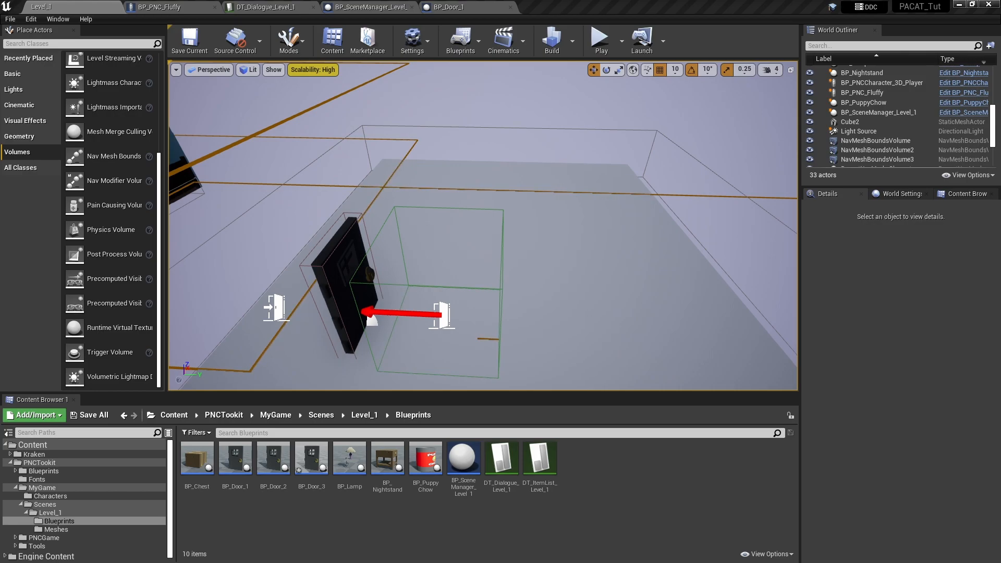
left_click(192, 45)
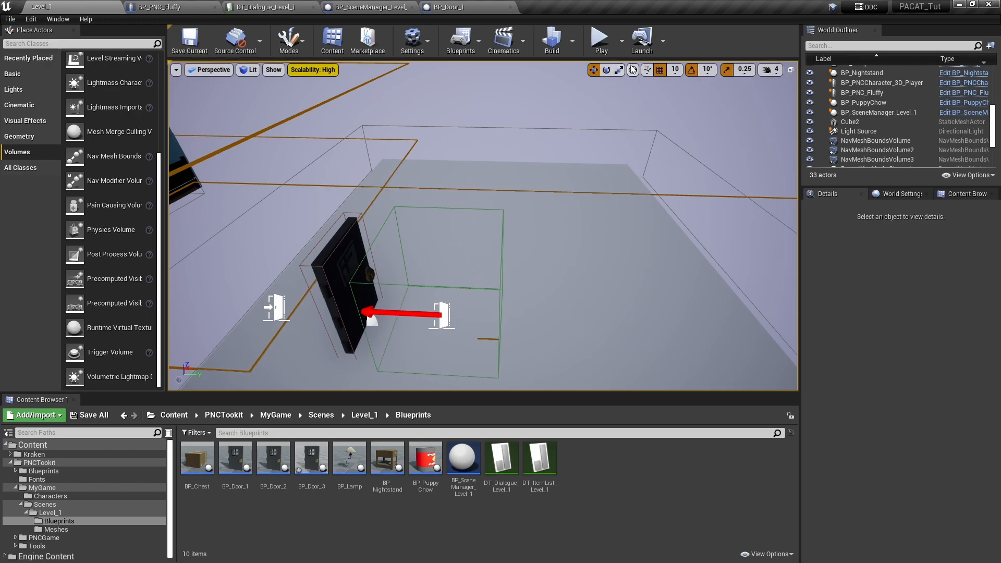
left_click(602, 42)
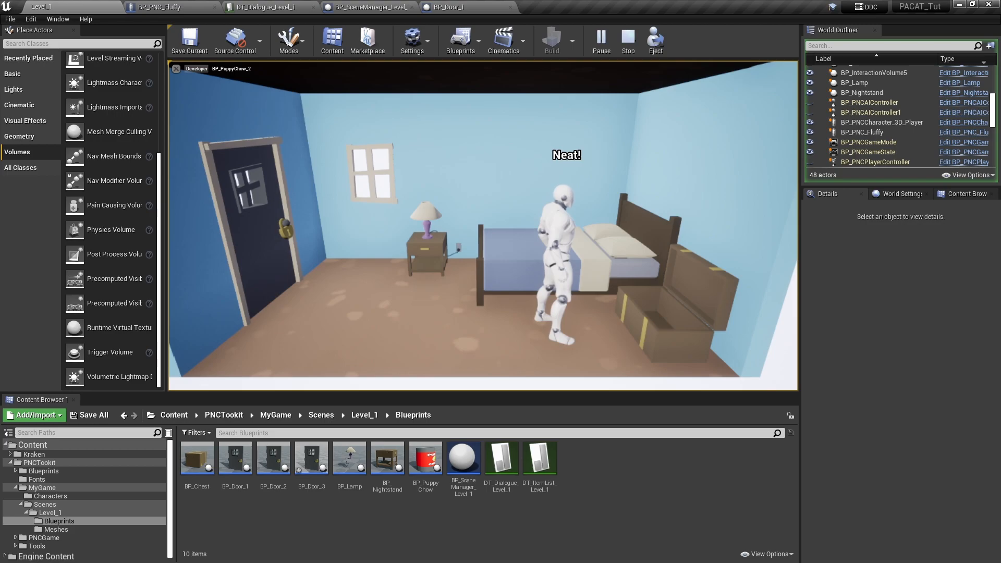
left_click(271, 218)
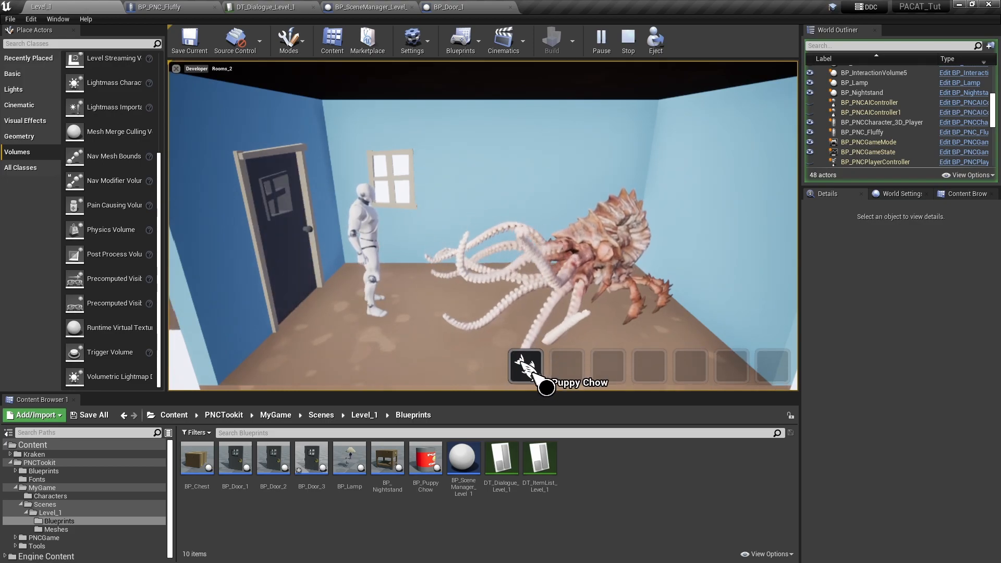
left_click(595, 253)
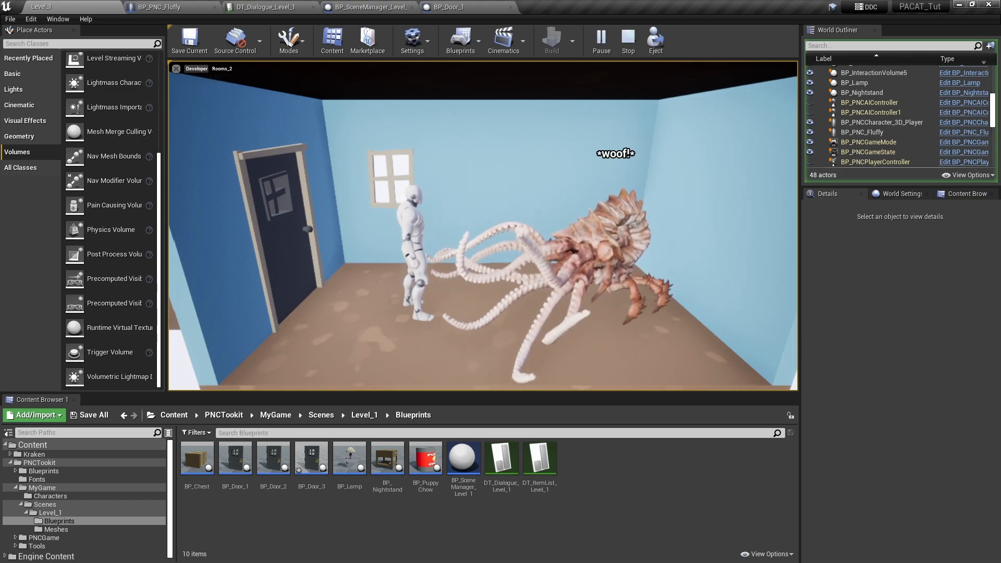
left_click(313, 255)
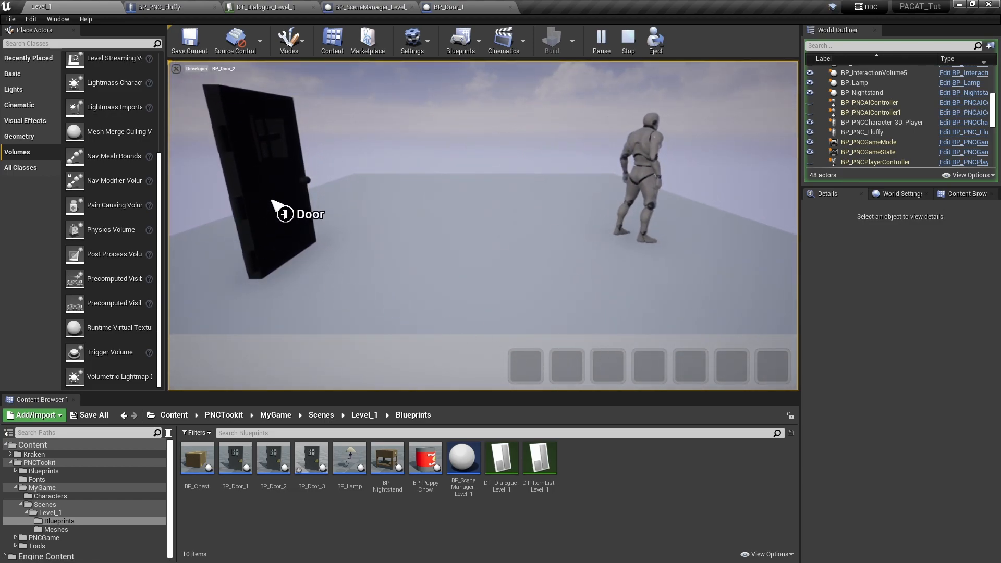
left_click(284, 213)
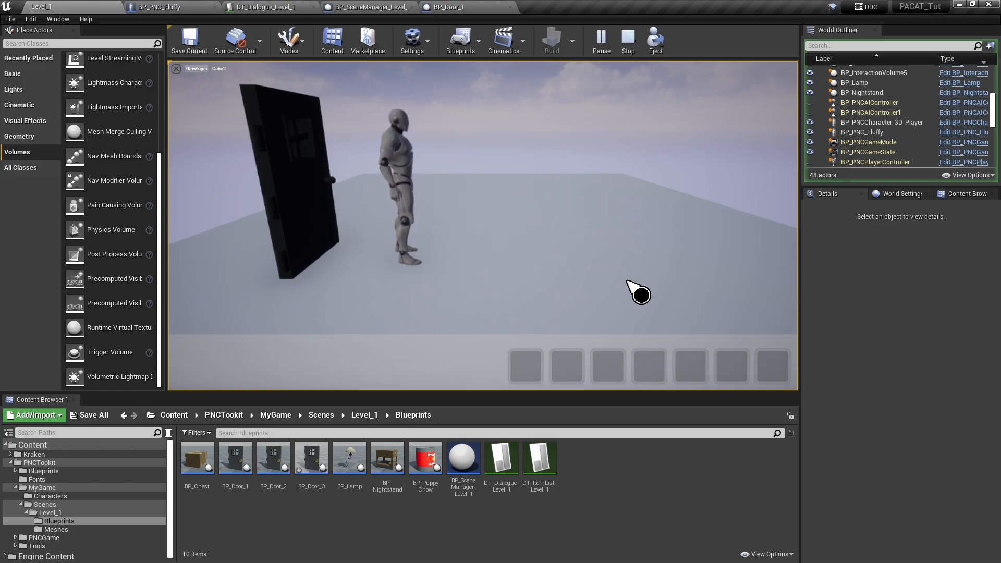
left_click(629, 42)
- Duplicate BP_InteractionVolume4 and place the copy outside the bedroom along the Y axis, at about X -240, Y 384, Z 20
right_click_drag(453, 248, 442, 218)
key("s")
mouse_move(488, 269)
right_mouse_down()
mouse_move(462, 258)
mouse_move(488, 269)
right_mouse_up()
key("a")
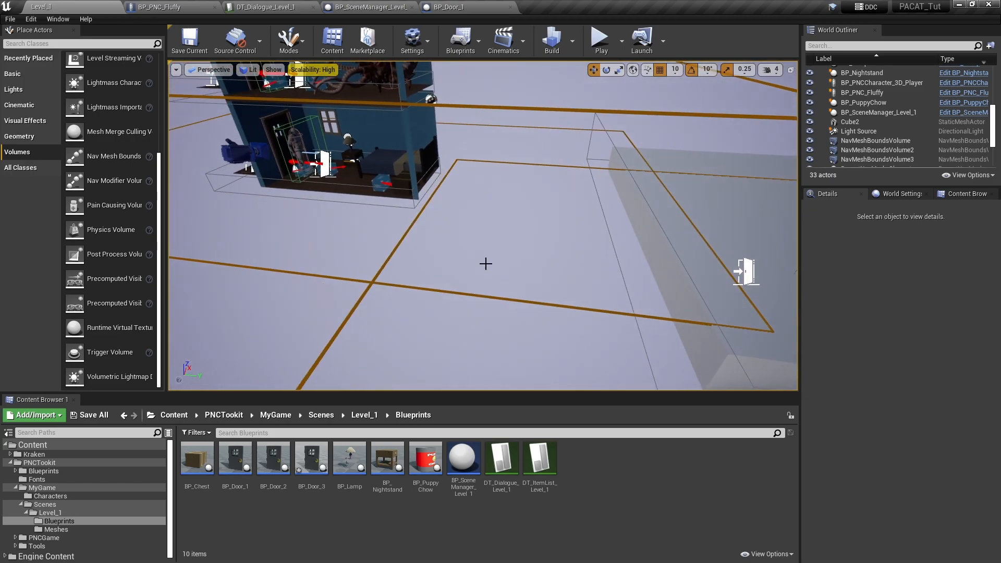
left_click(379, 181)
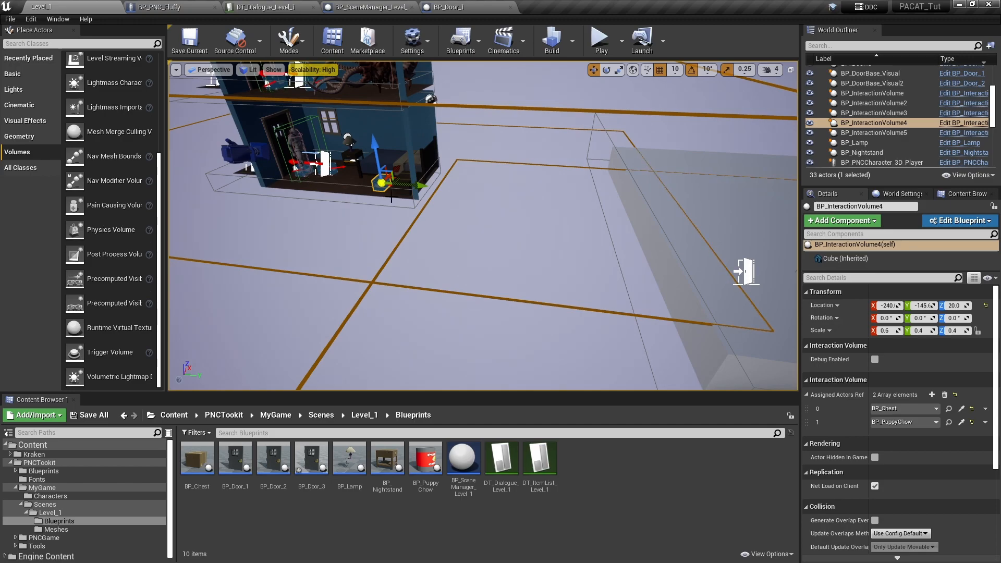
left_click_drag(415, 186, 561, 215, "alt")
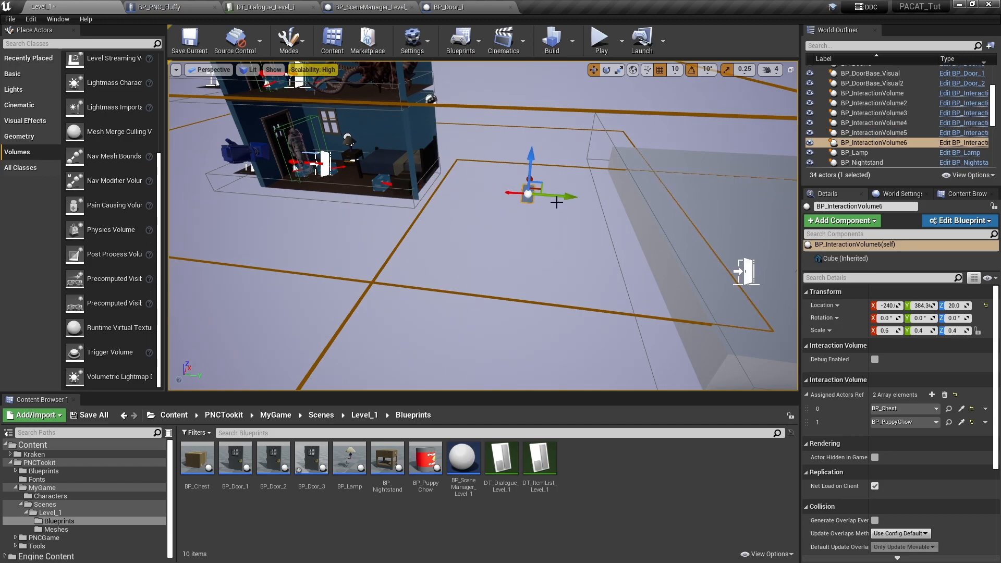
- Move the duplicated interaction volume onto the outdoor platform in front of BP_Door_3, at about X -690, Y 1034, Z 100
key("d")
mouse_move(596, 235)
right_mouse_down()
mouse_move(623, 248)
mouse_move(596, 235)
right_mouse_up()
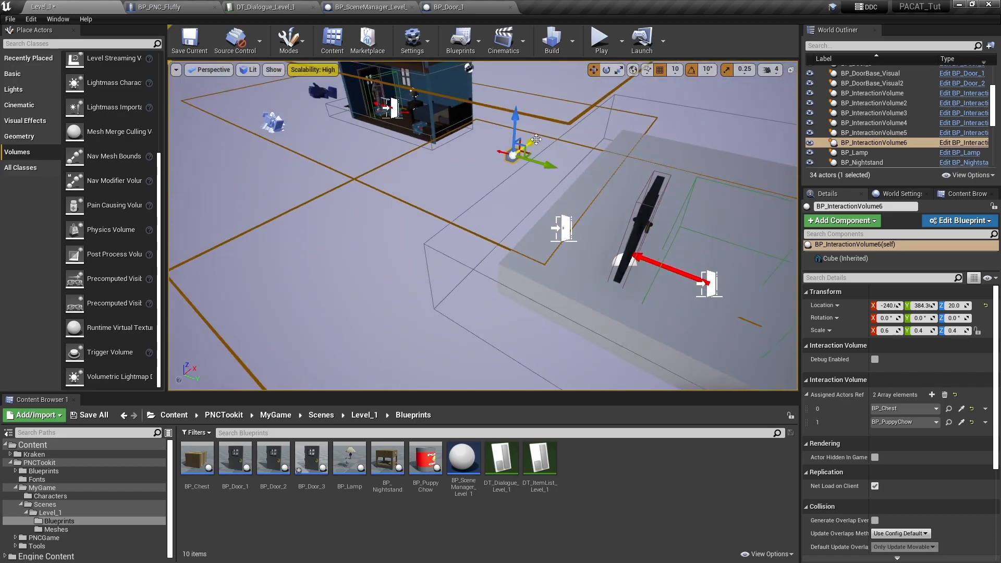
left_click_drag(536, 139, 467, 209)
right_click_drag(426, 248, 439, 247)
left_click_drag(386, 234, 639, 206)
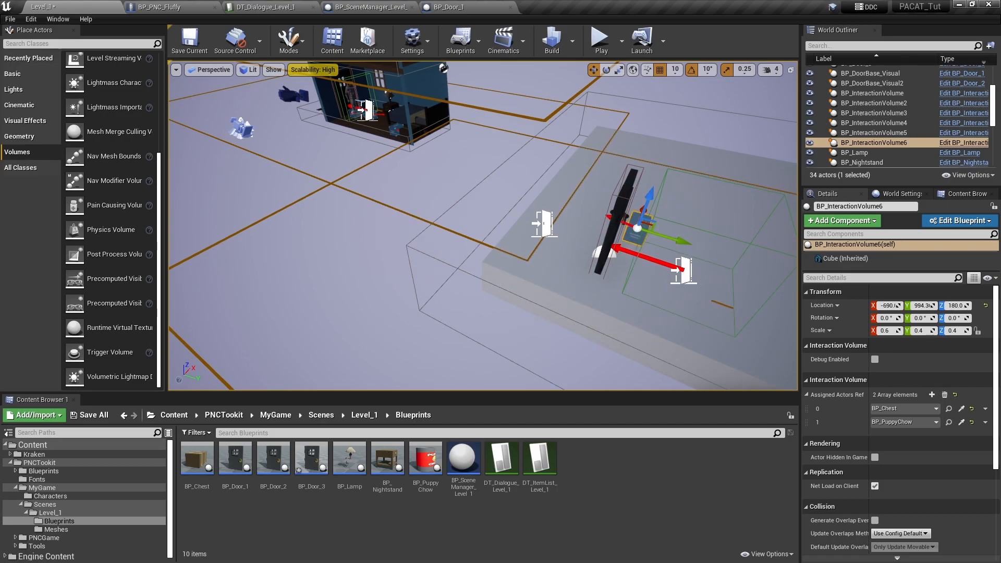
key("f")
left_click_drag(502, 166, 531, 241)
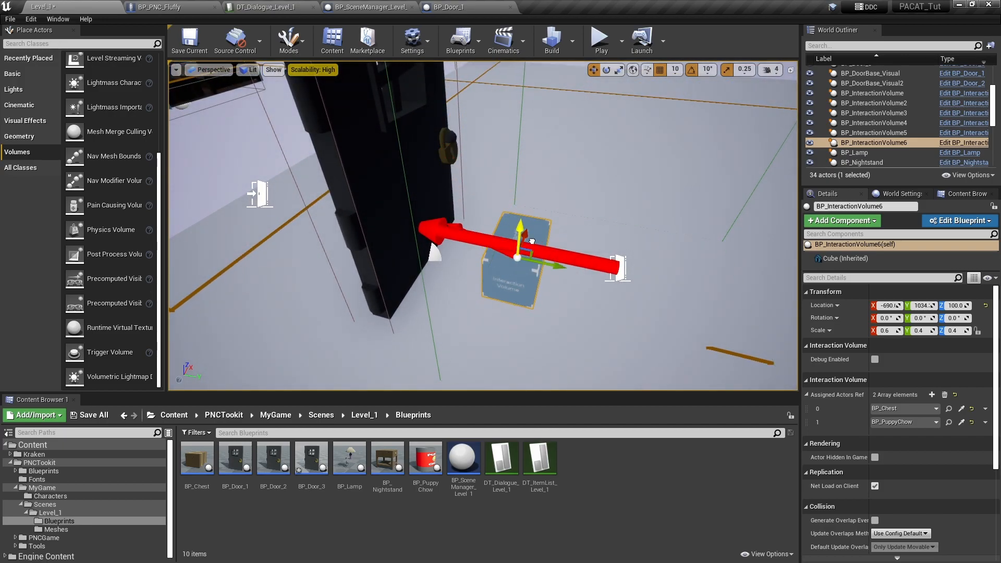
- Remove BP_PuppyChow from the new interaction volume's assigned actors and replace BP_Chest with the outdoor door BP_Door_3
left_click(985, 422)
left_click(977, 443)
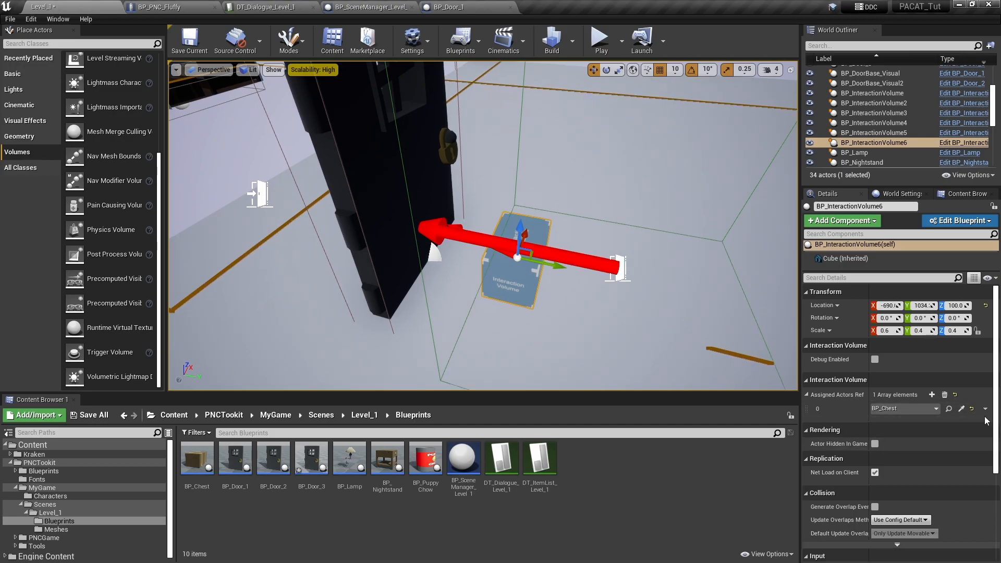
left_click(962, 410)
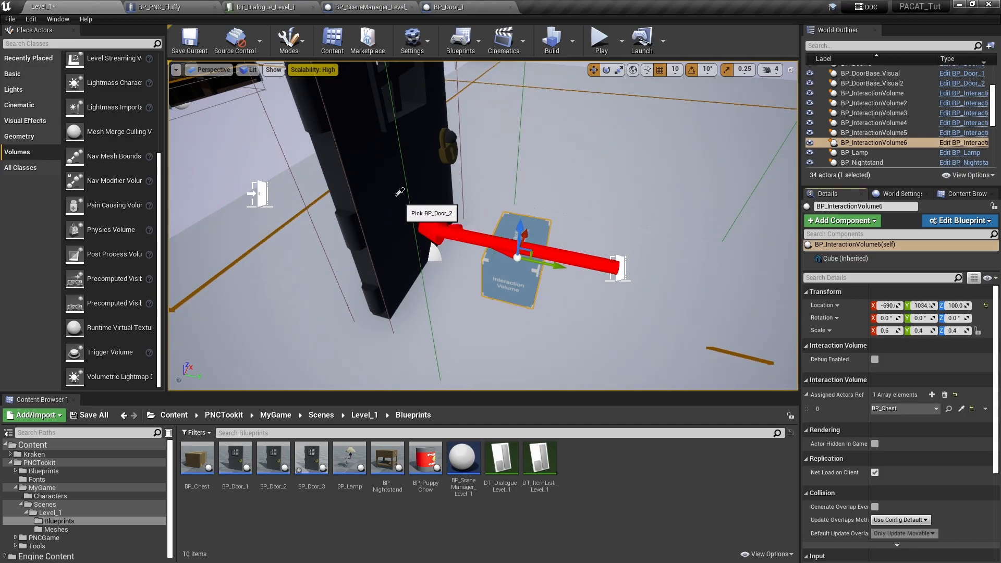
left_click(415, 214)
- Set the Target Door of BP_Door_3 to the bedroom door BP_DoorBase_Visual
left_click_drag(511, 282, 511, 322)
right_click_drag(501, 279, 482, 229)
left_click(446, 287)
right_click_drag(366, 317, 444, 336)
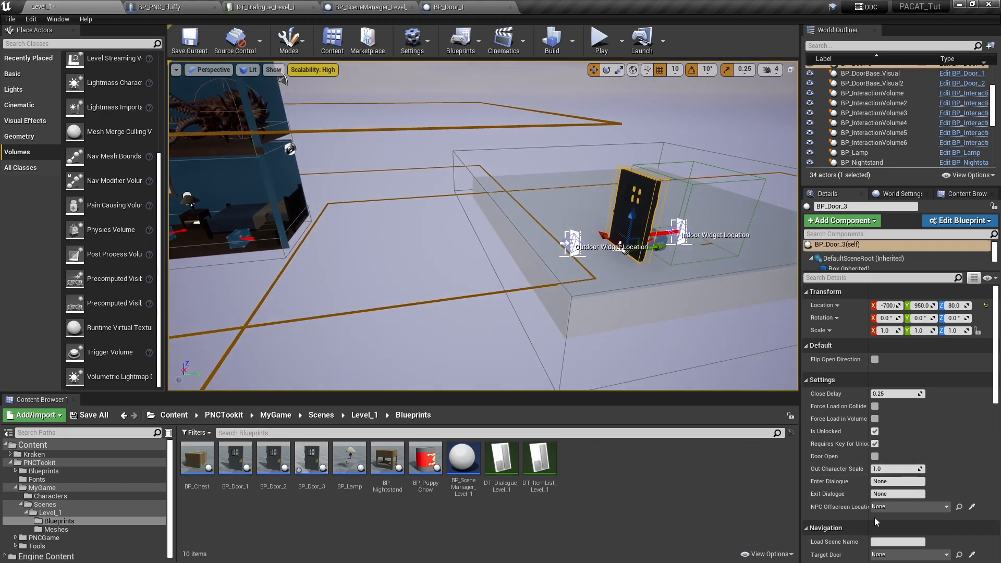
scroll(865, 455, "down", 2)
right_click_drag(543, 263, 480, 261)
right_click_drag(677, 312, 709, 319)
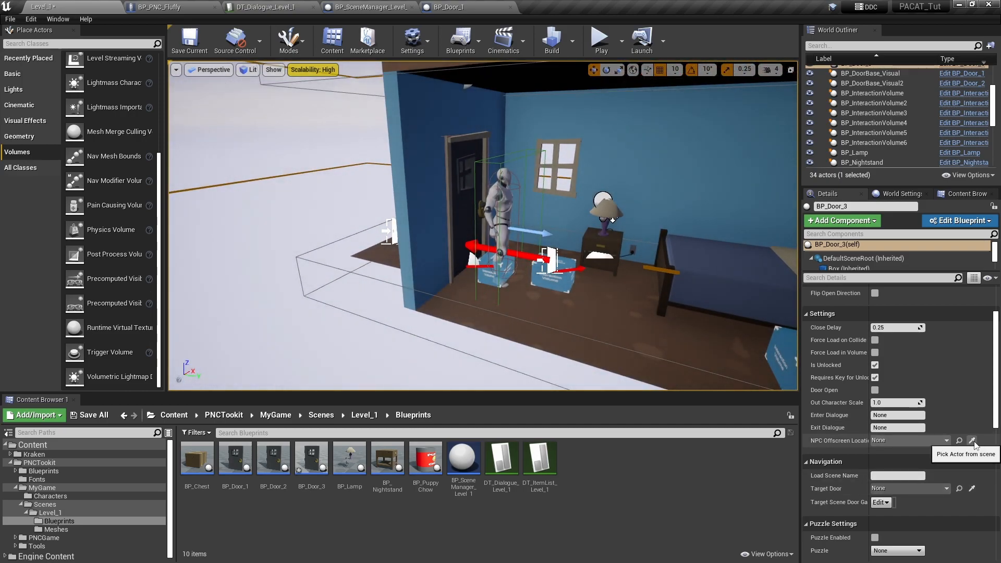
left_click(971, 488)
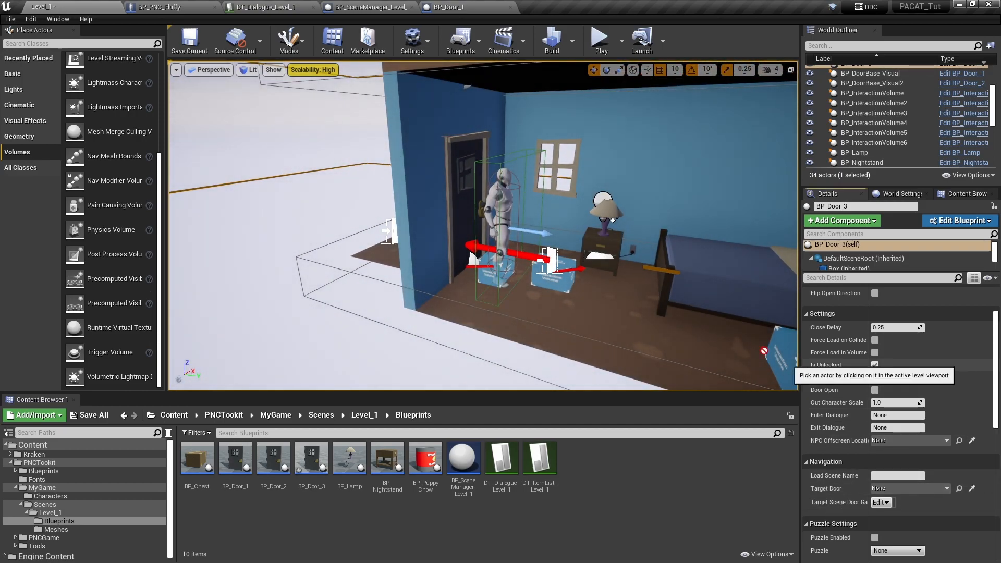
left_click(472, 201)
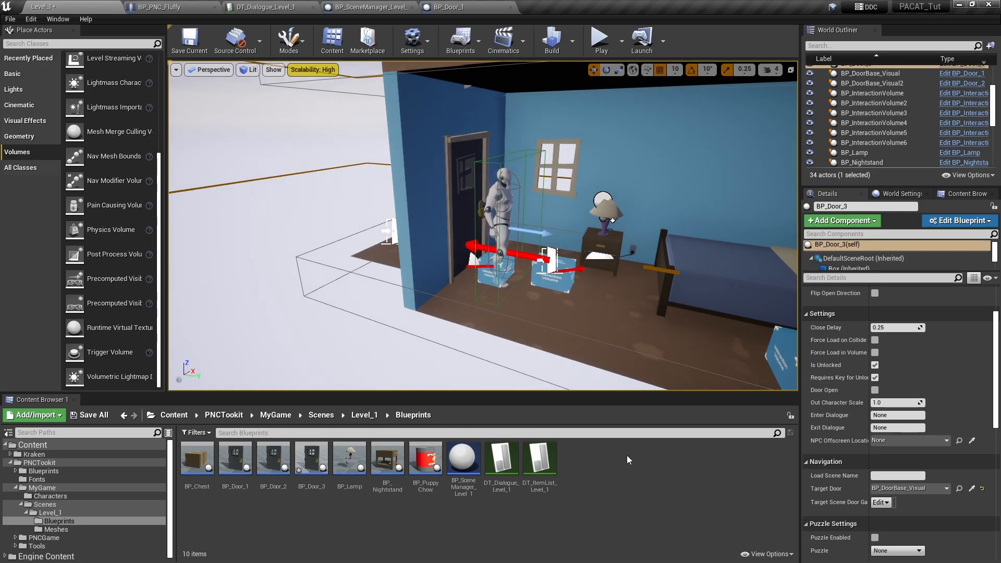
- Save the level and playtest going outside through the bedroom door and back inside through the outdoor door, ending the play session
left_click(190, 41)
left_click(601, 39)
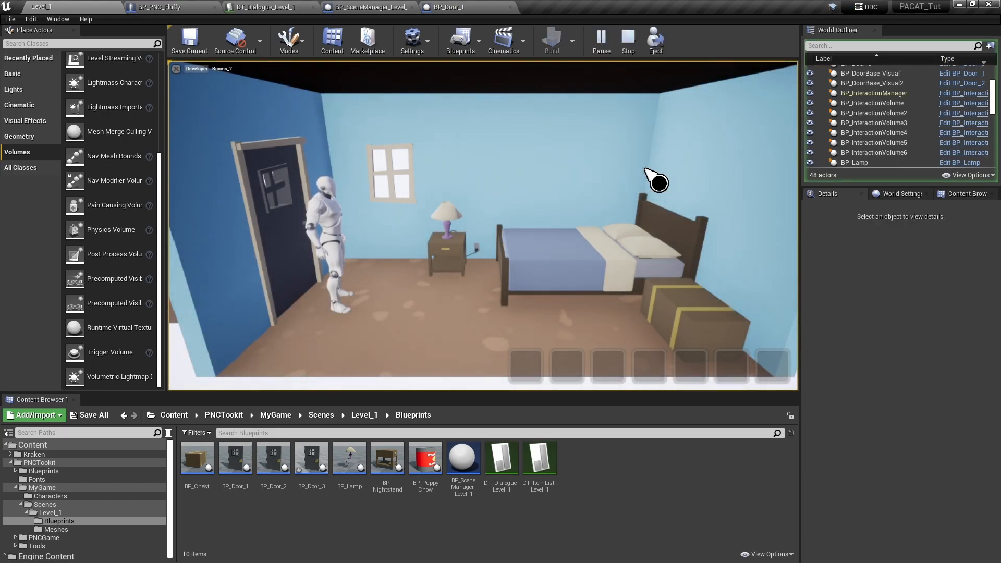
left_click(286, 250)
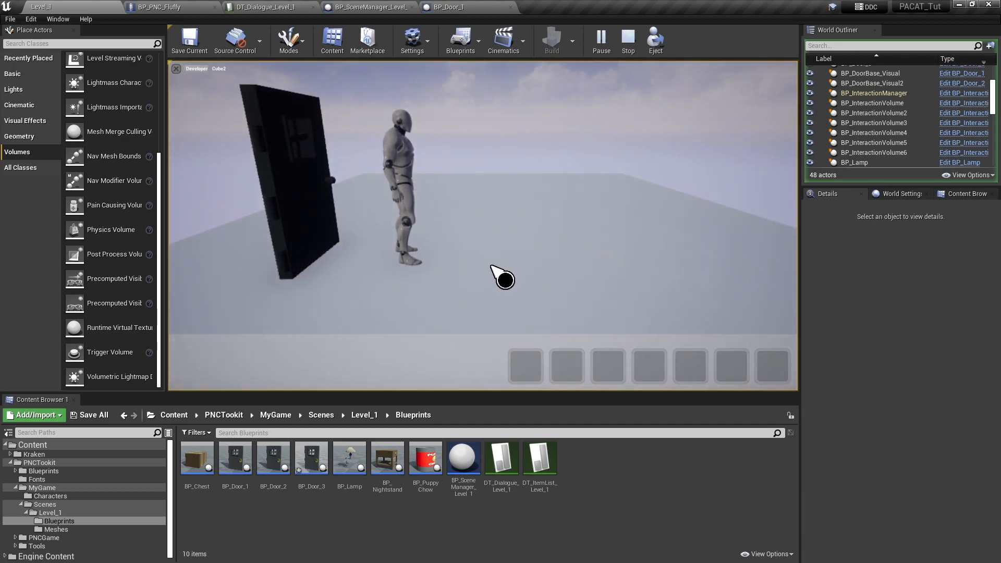
left_click(689, 264)
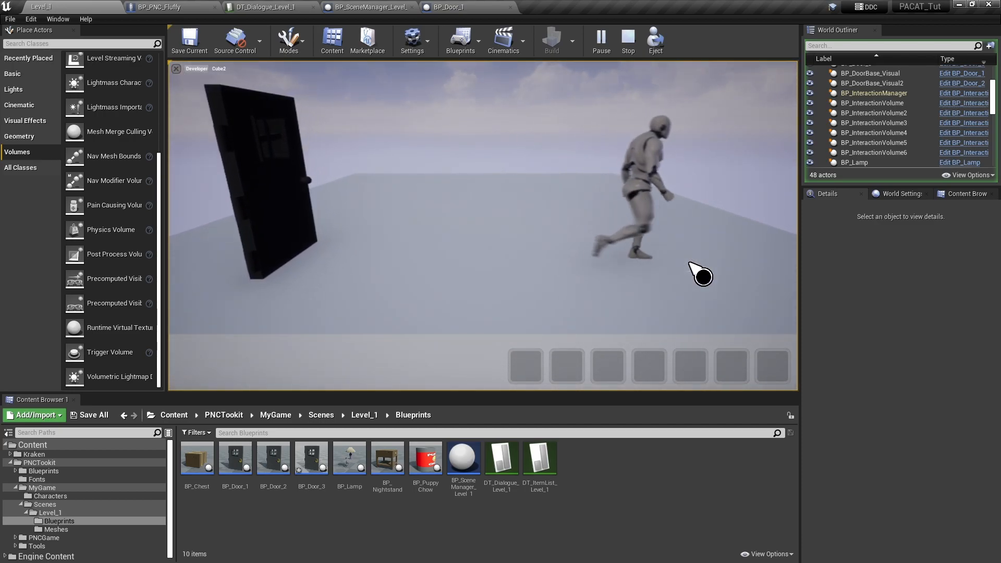
left_click(284, 195)
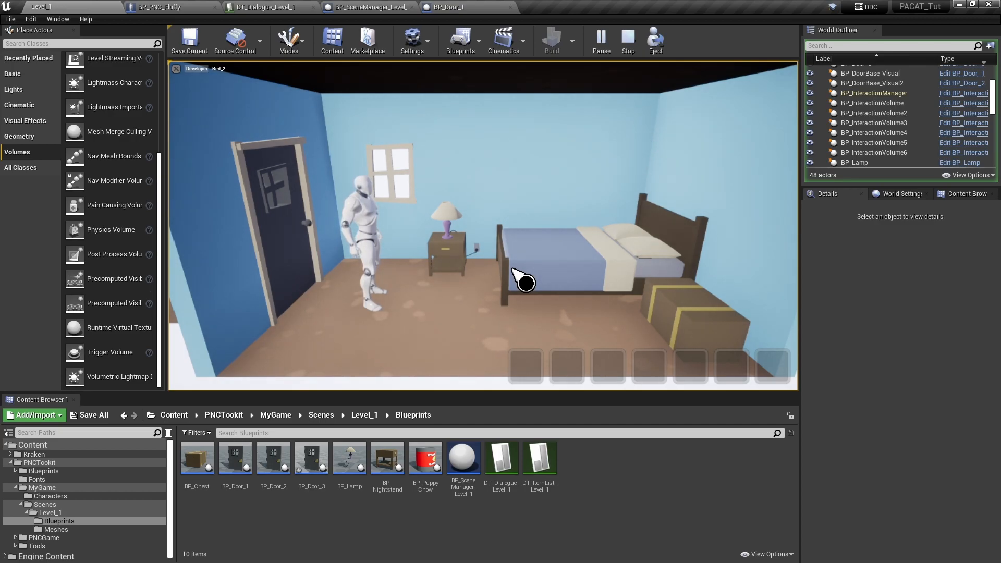
left_click(629, 37)
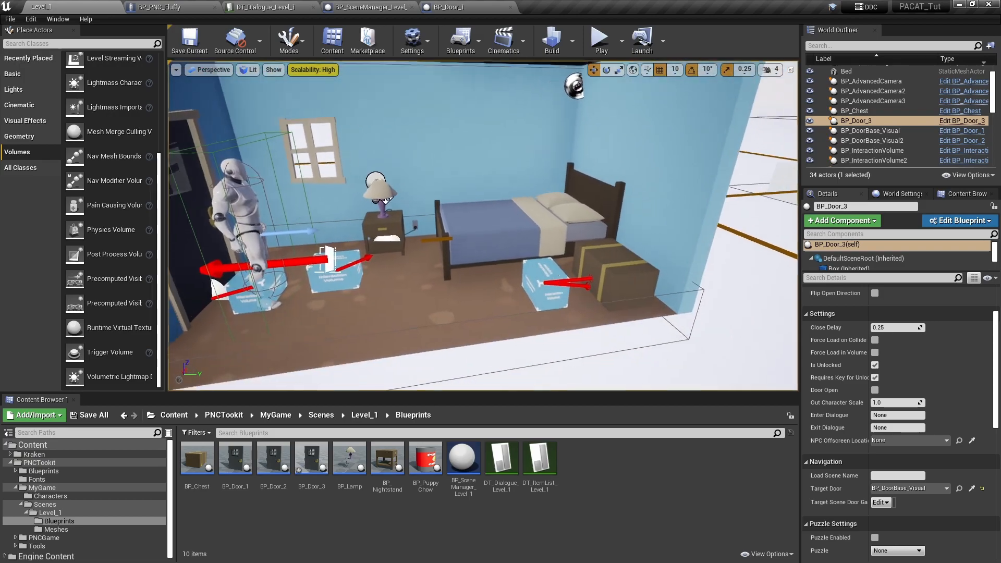
- Inspect the rooms and the outdoor platform around BP_Door_3 in the level
right_click_drag(483, 225, 526, 248)
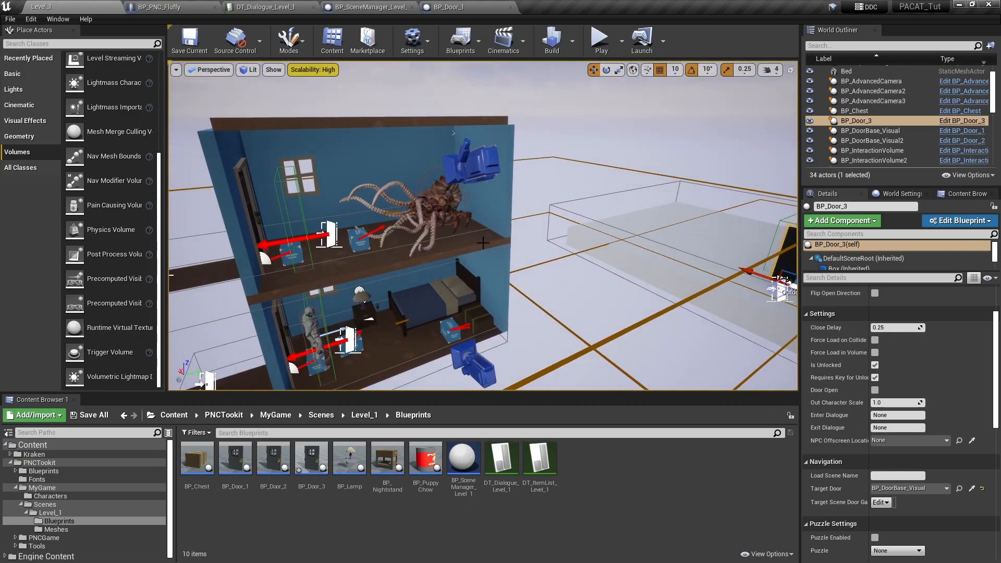
mouse_move(512, 272)
right_mouse_down()
mouse_move(521, 270)
mouse_move(502, 285)
right_mouse_up()
right_click_drag(518, 218, 574, 239)
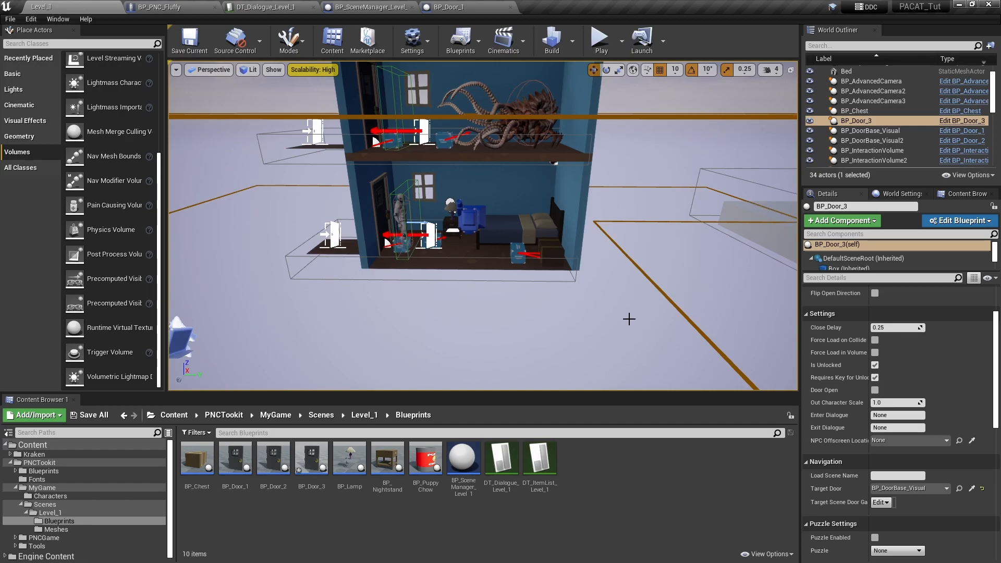
right_click_drag(654, 260, 755, 269)
key("w")
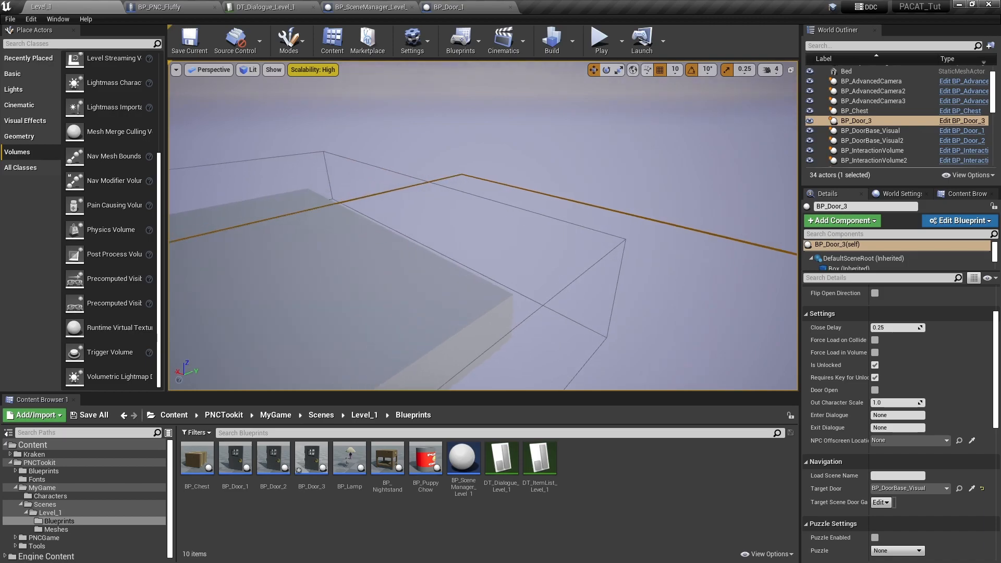
key("f")
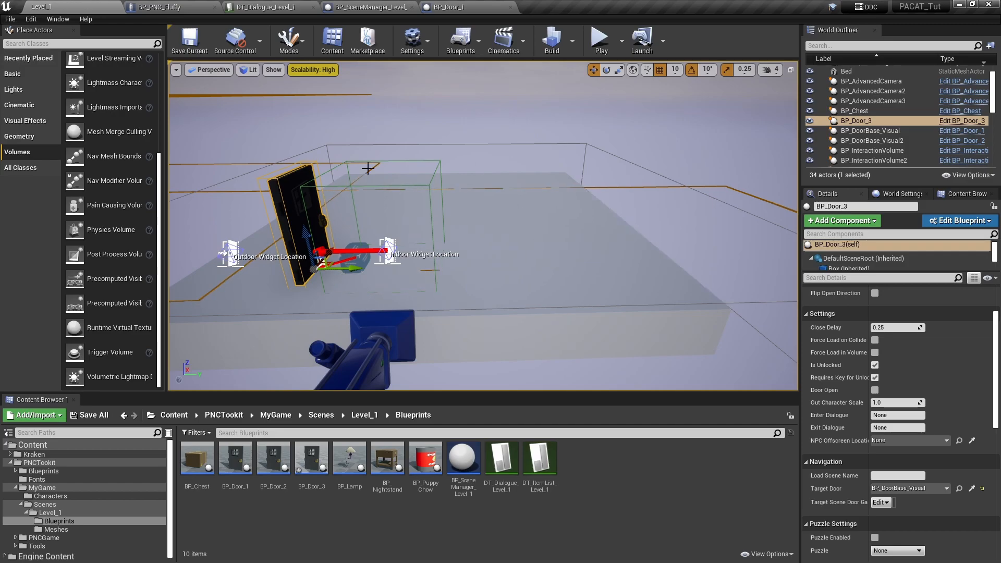
right_click_drag(482, 239, 458, 219)
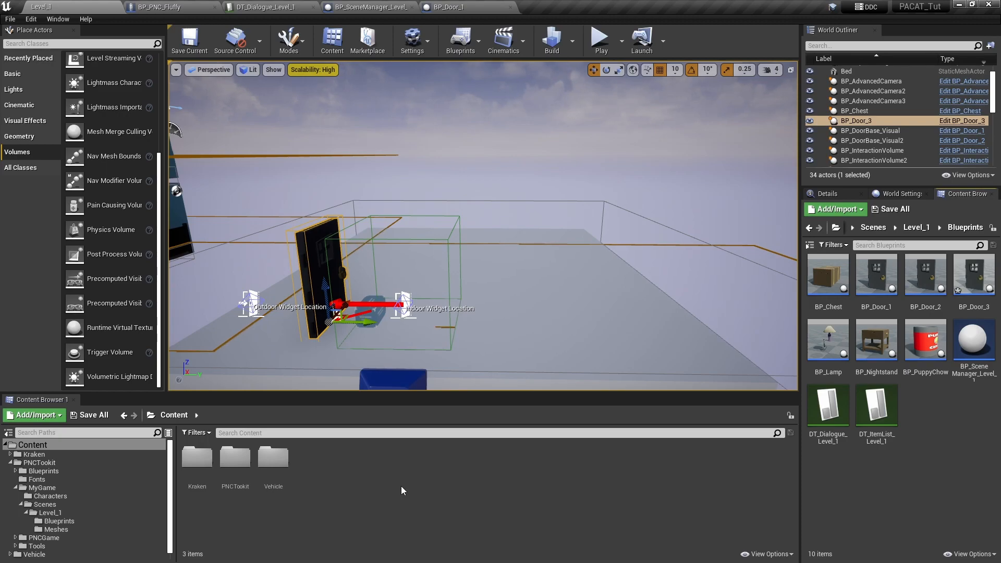
- Open the Sedan folder inside the Vehicle content folder and select the Sedan_SkelMesh asset
double_click(273, 457)
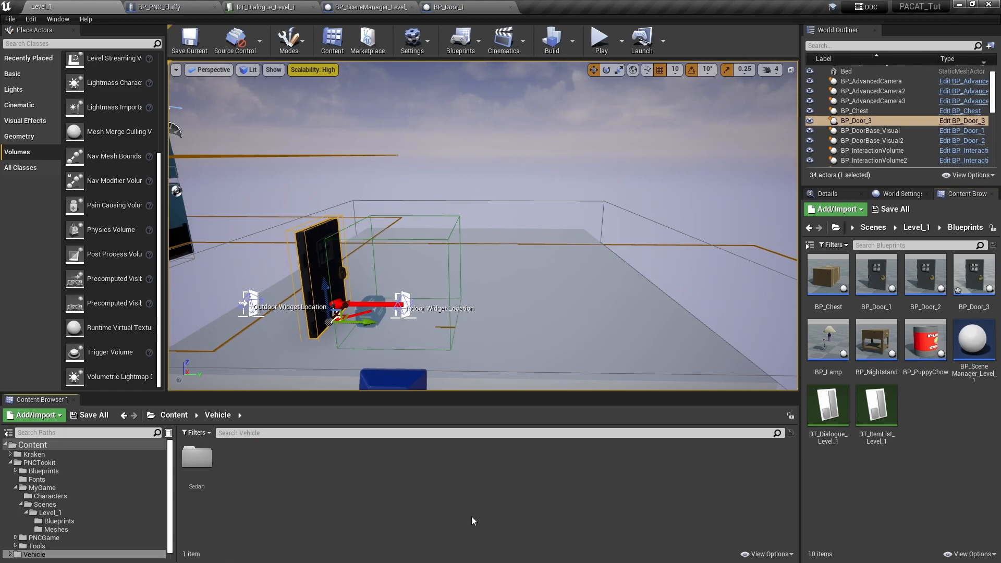
double_click(206, 459)
left_click(311, 461)
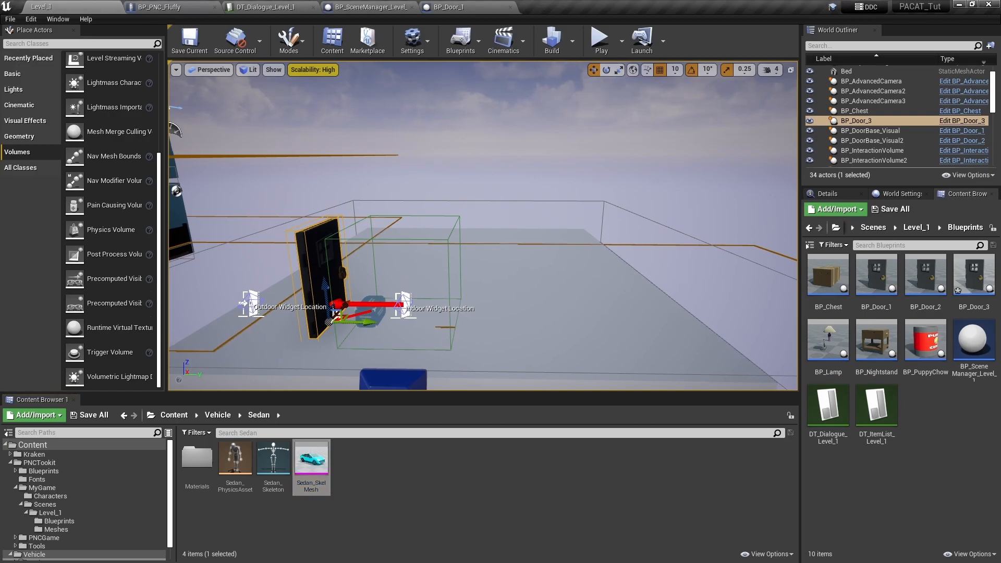
- Create a Blueprint class named BP_Car with BP_InteractableObjectBase as parent in the Level_1 Blueprints folder
right_click(942, 450)
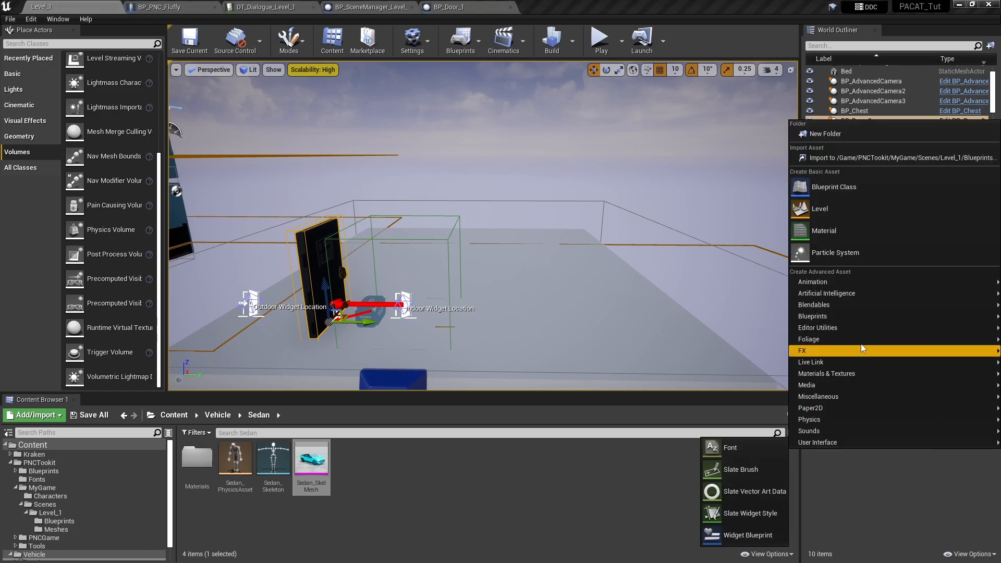
left_click(840, 189)
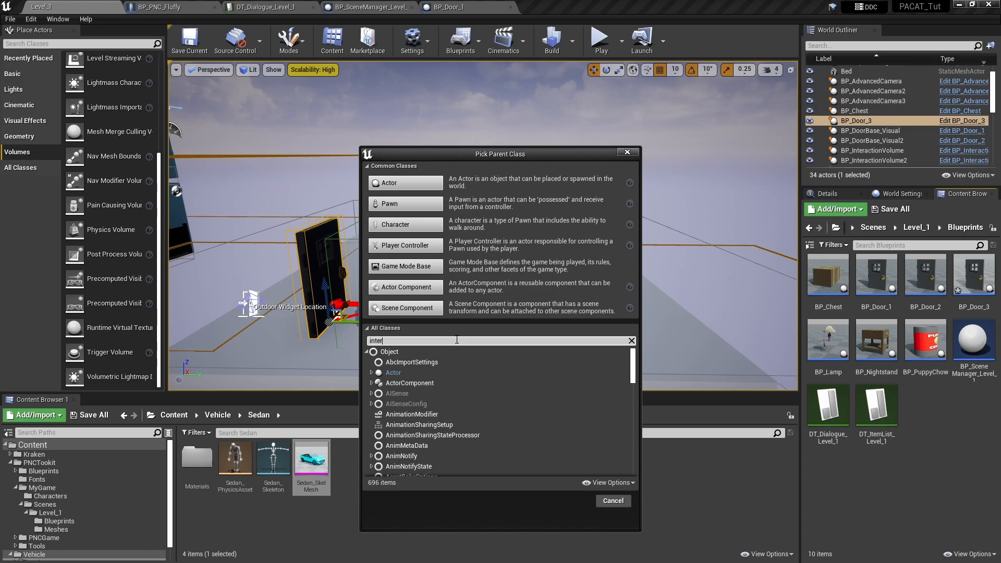
type("r")
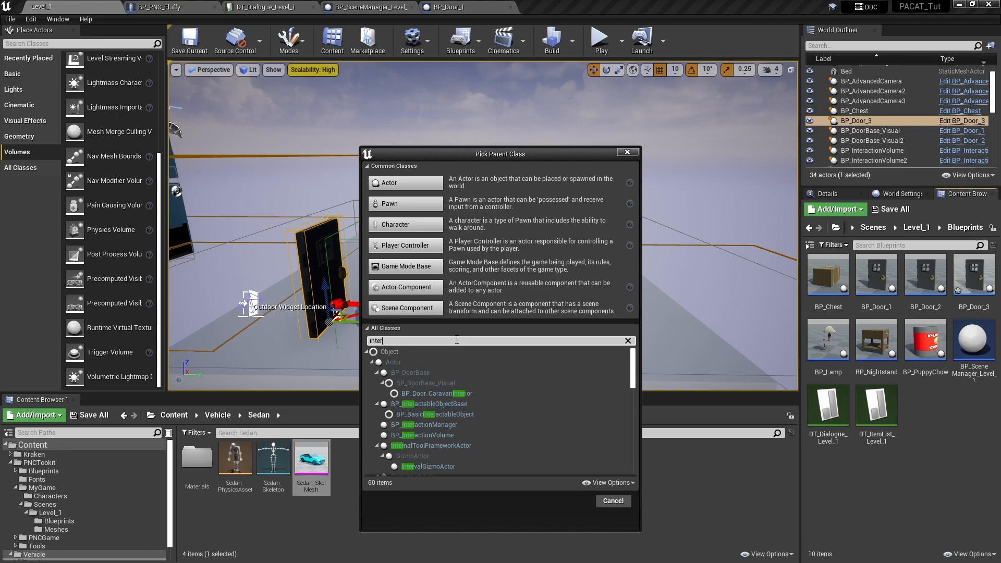
left_click(431, 405)
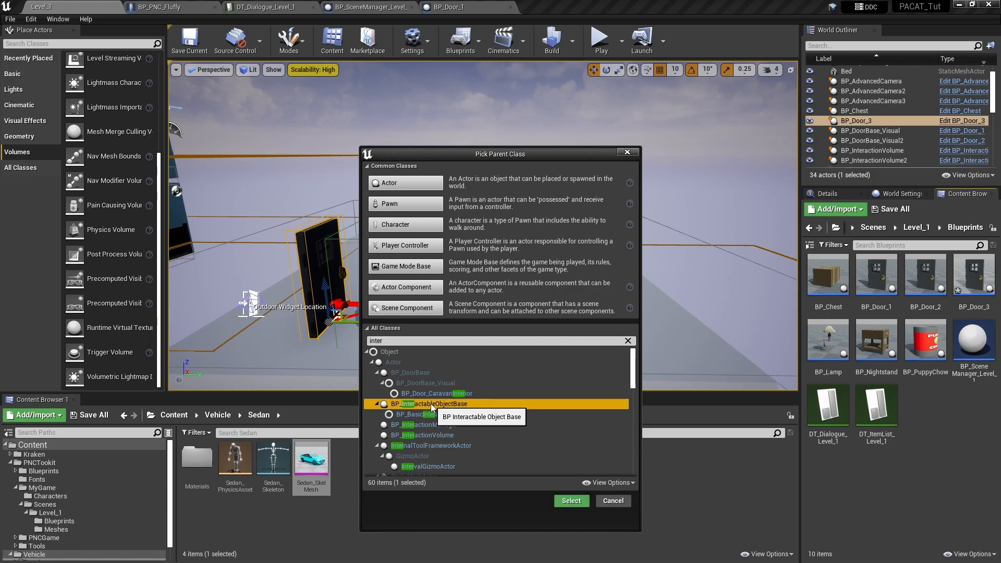
left_click(577, 503)
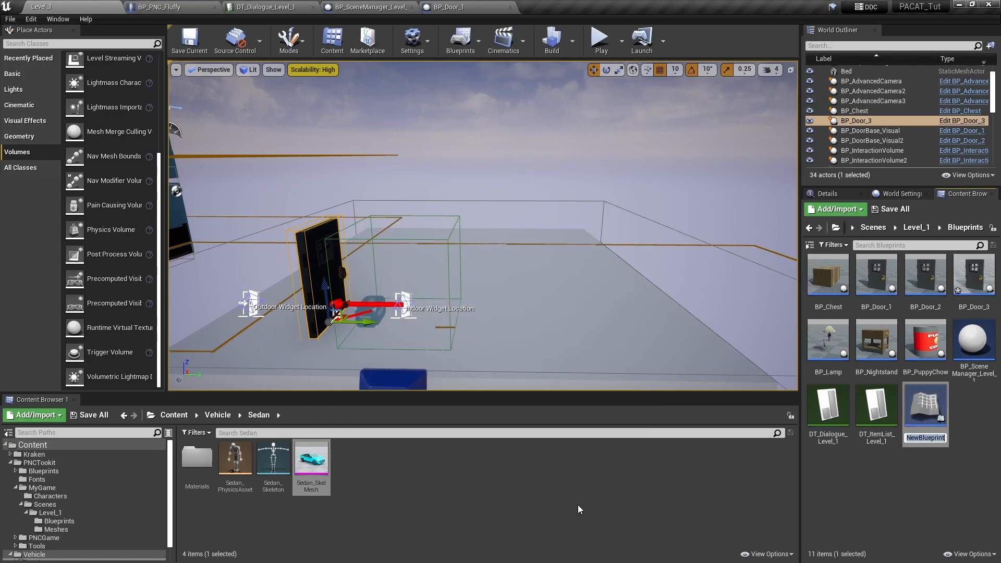
type("BP_Car")
key("Return")
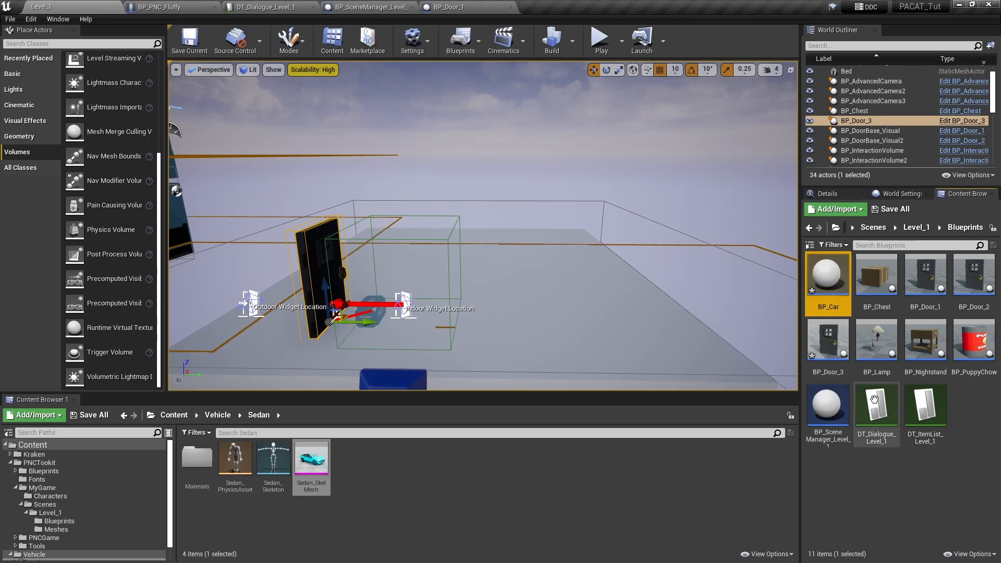
- Open BP_Car in its own floating window over the Level_1 editor and enlarge that window
double_click(828, 274)
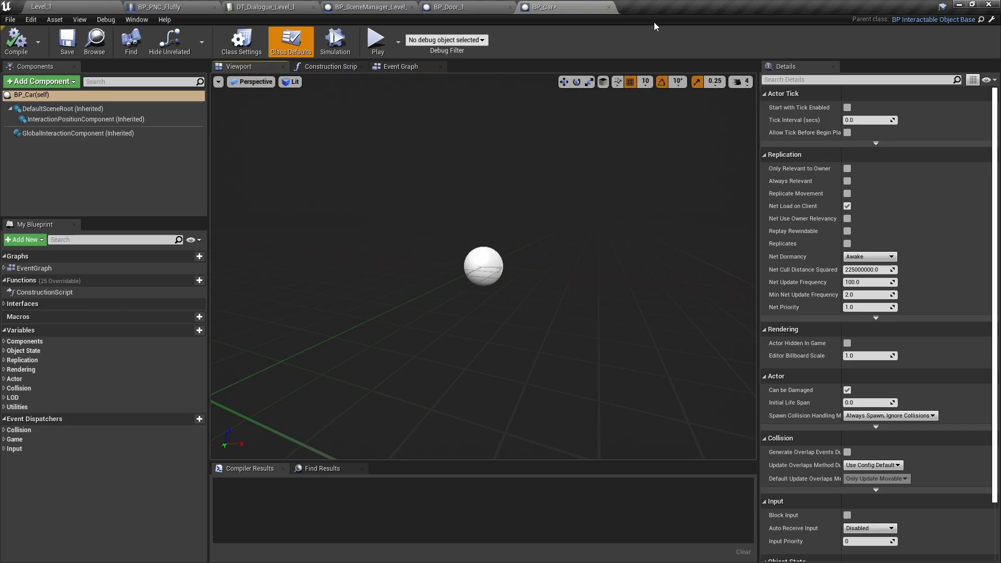
left_click_drag(569, 8, 446, 93)
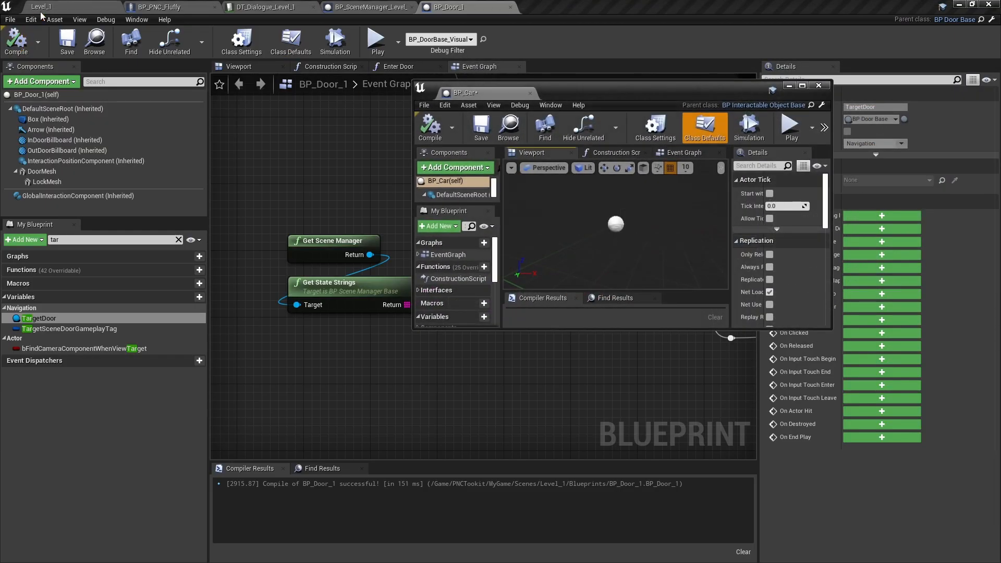
left_click(58, 7)
left_click_drag(829, 329, 979, 547)
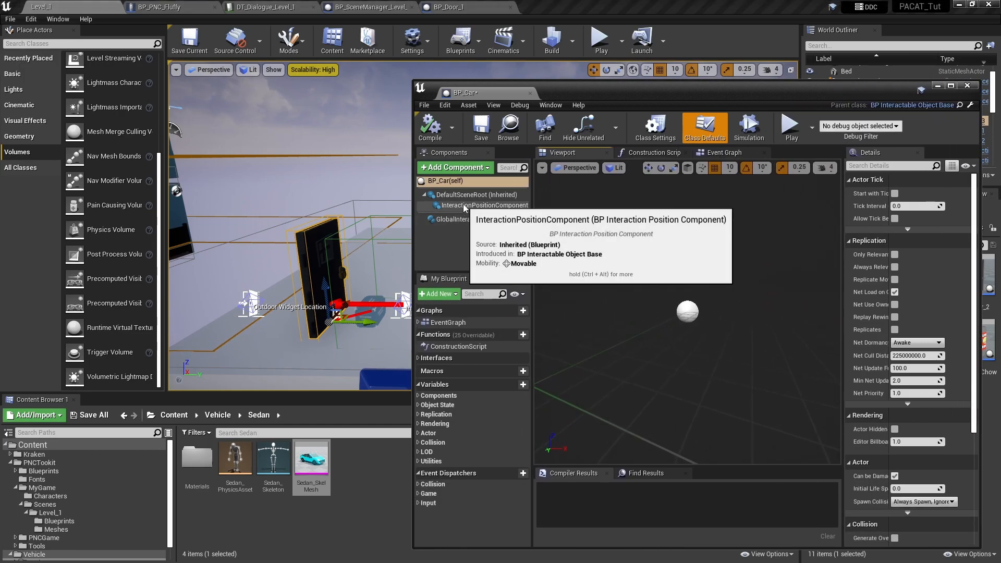
- Add a skeletal mesh component using Sedan_SkelMesh to BP_Car and compile the blueprint
left_click(464, 181)
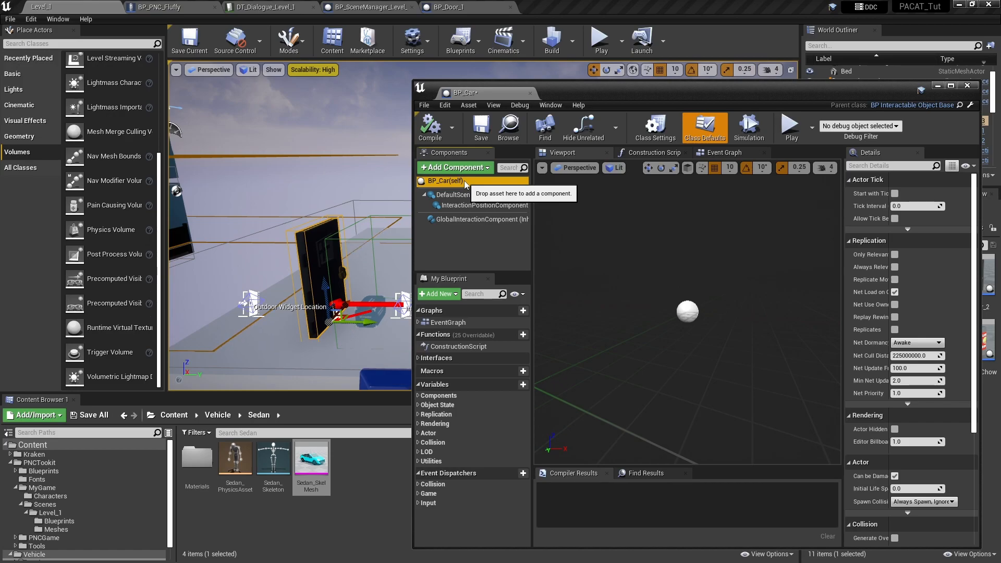
left_click(320, 470)
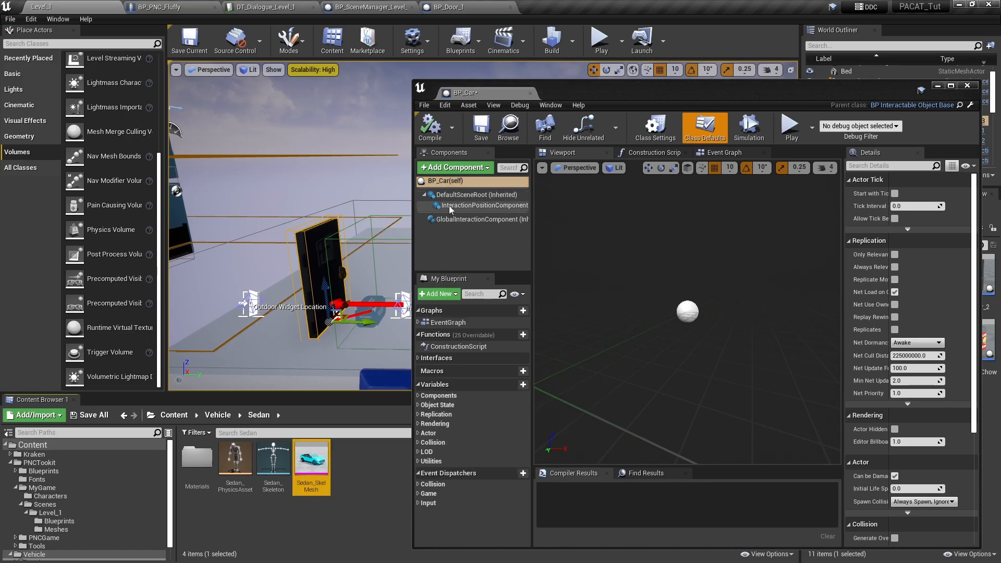
left_click(464, 168)
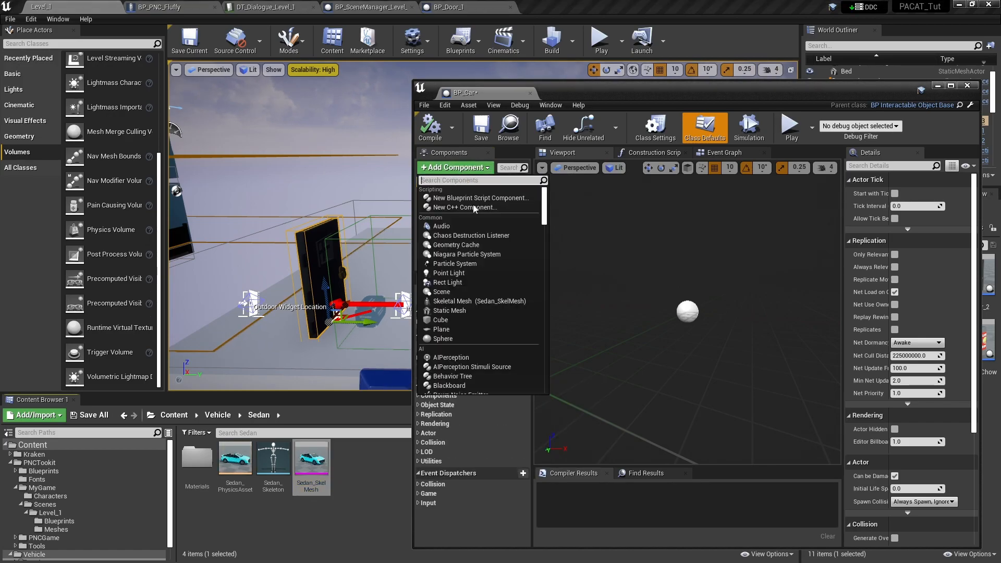
left_click(459, 303)
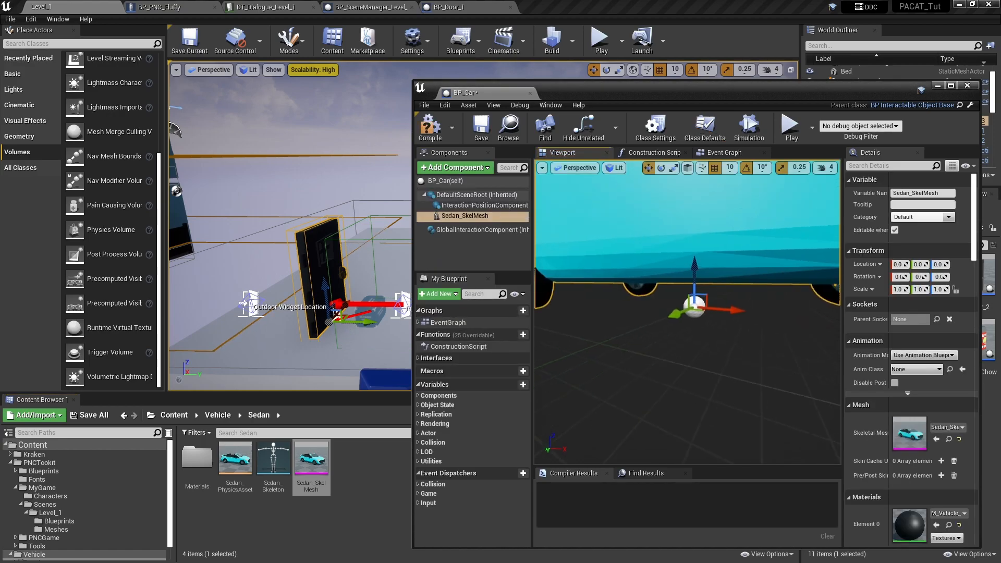
right_click_drag(687, 313, 640, 348)
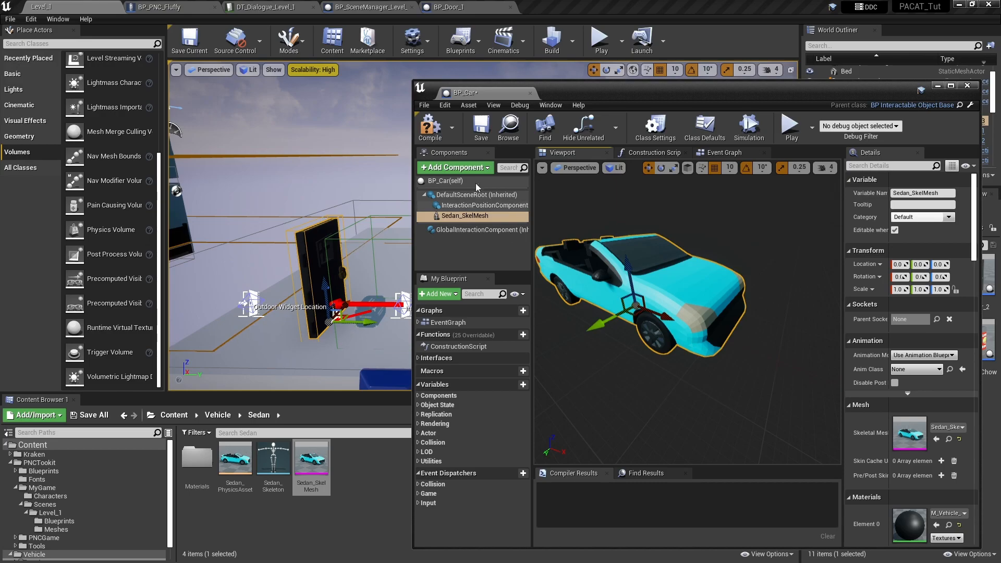
left_click(435, 130)
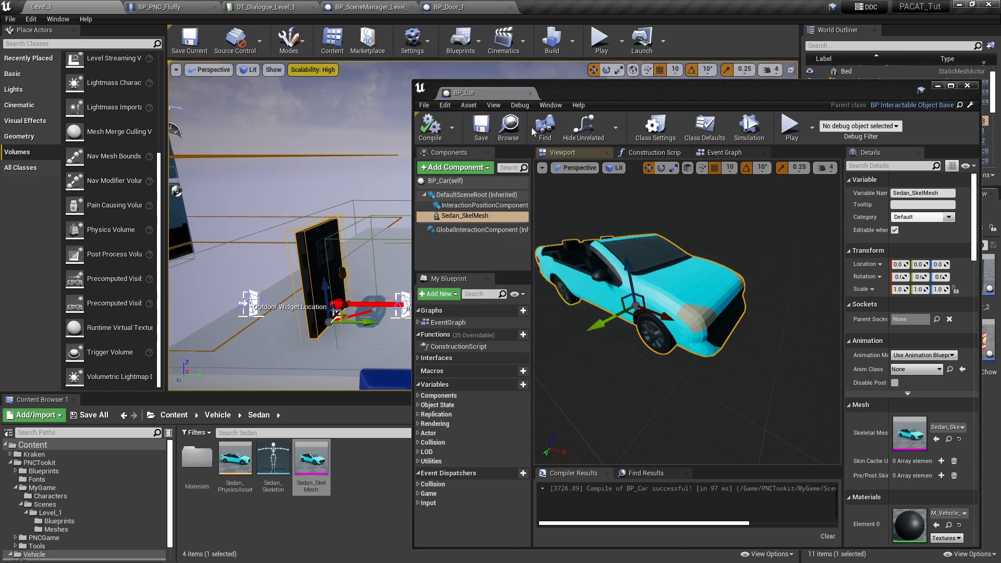
- Dock the BP_Car editor back into the main window and close the Fluffy, dialogue table, scene manager and BP_Door_1 editors
left_click_drag(585, 95, 475, 49)
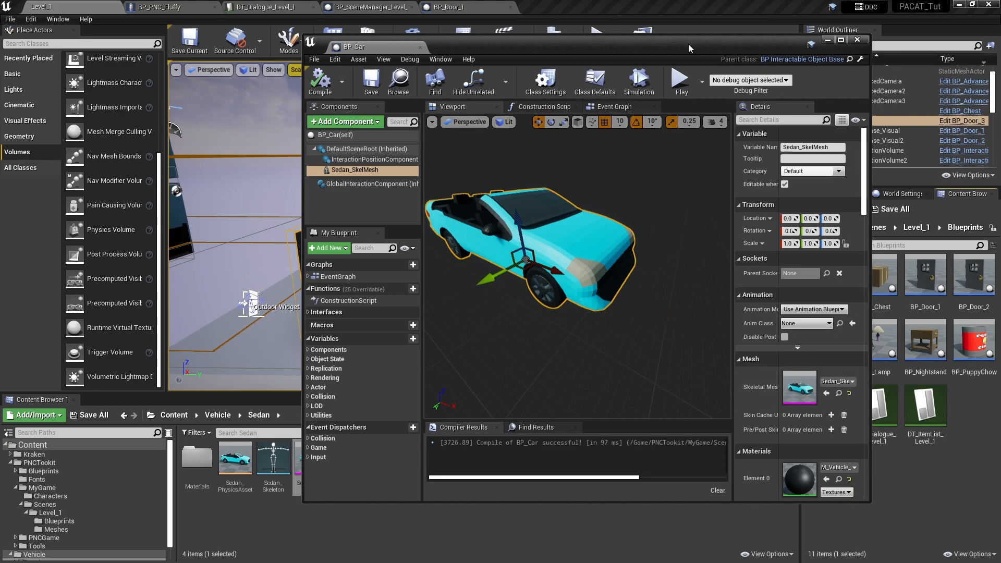
left_click_drag(377, 45, 583, 10)
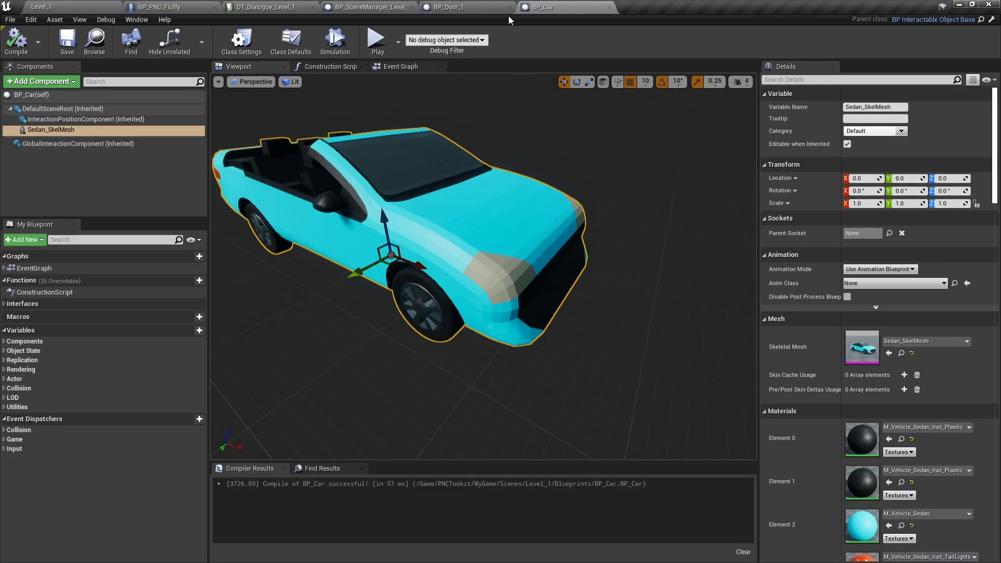
left_click(462, 10)
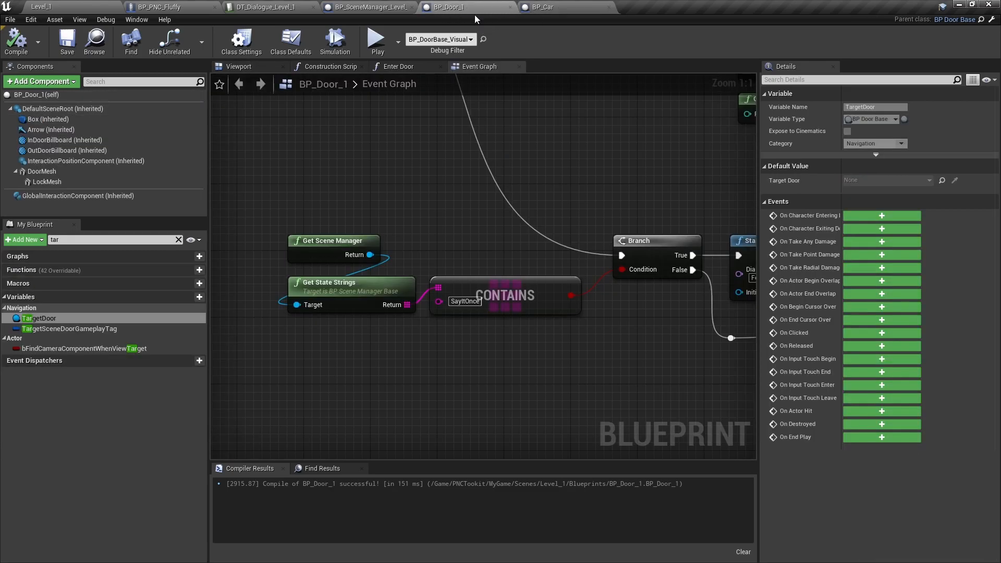
middle_click(154, 9)
middle_click(155, 9)
middle_click(155, 10)
middle_click(154, 9)
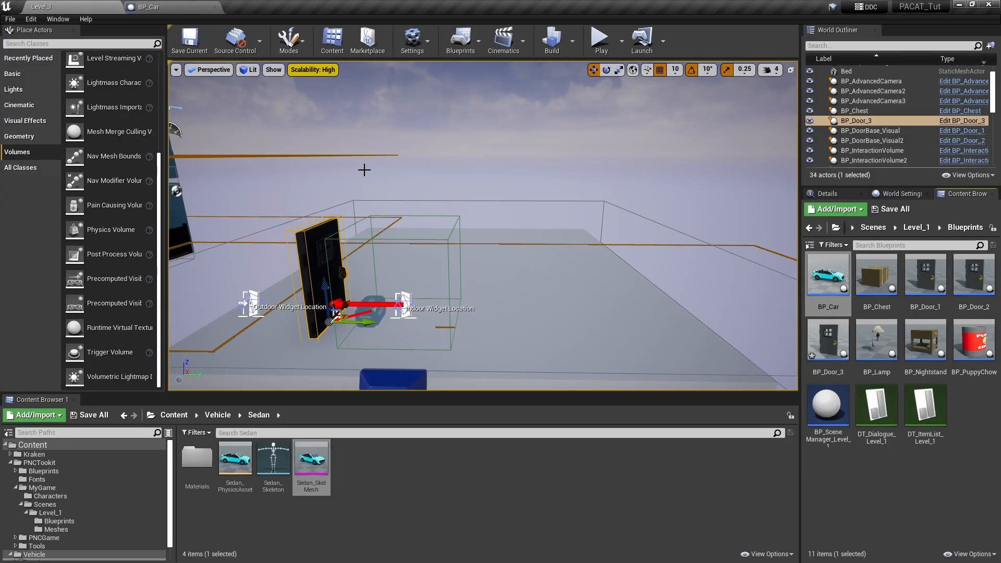
- Place BP_Car on the outdoor platform across from BP_Door_3 and rotate it so its front points toward the door's side
right_click_drag(482, 225, 485, 276)
left_click_drag(827, 274, 530, 198)
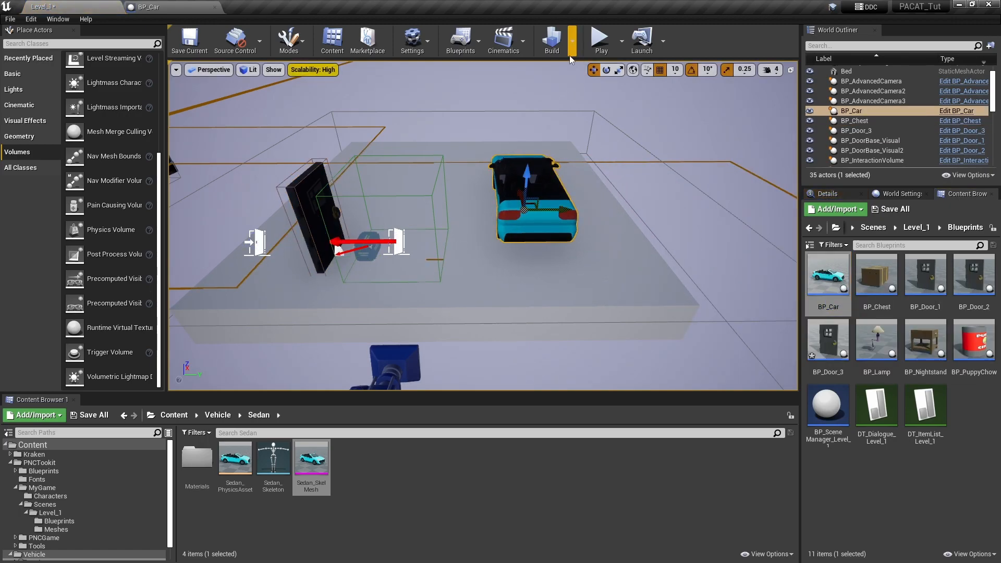
left_click(611, 73)
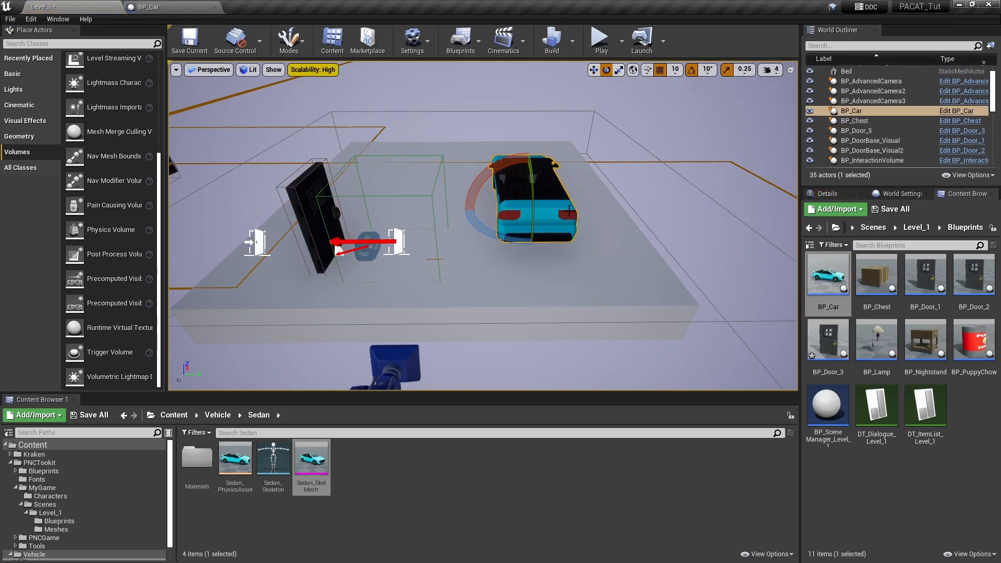
left_click_drag(482, 229, 539, 244)
right_click_drag(484, 237, 461, 263)
key("w")
- Duplicate the interaction volume in front of BP_Door_3 and place the copy on the platform beside the car
left_click(358, 245)
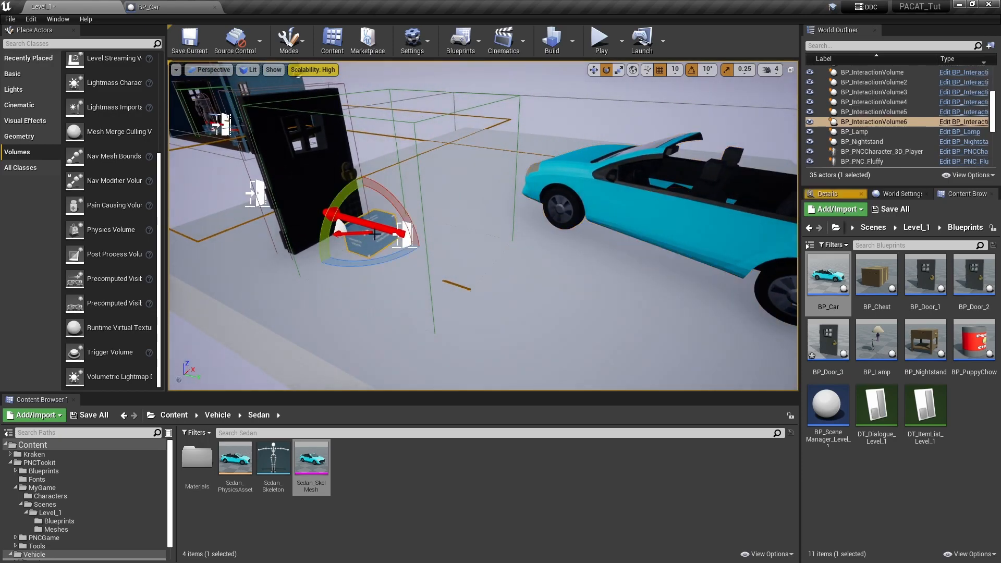
left_click(593, 69)
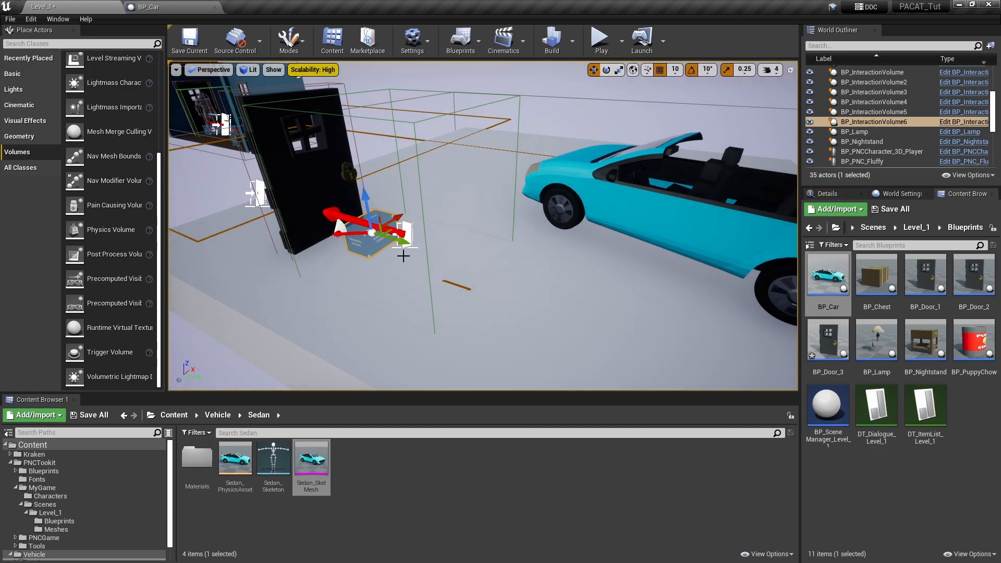
left_click_drag(409, 245, 664, 323, "alt")
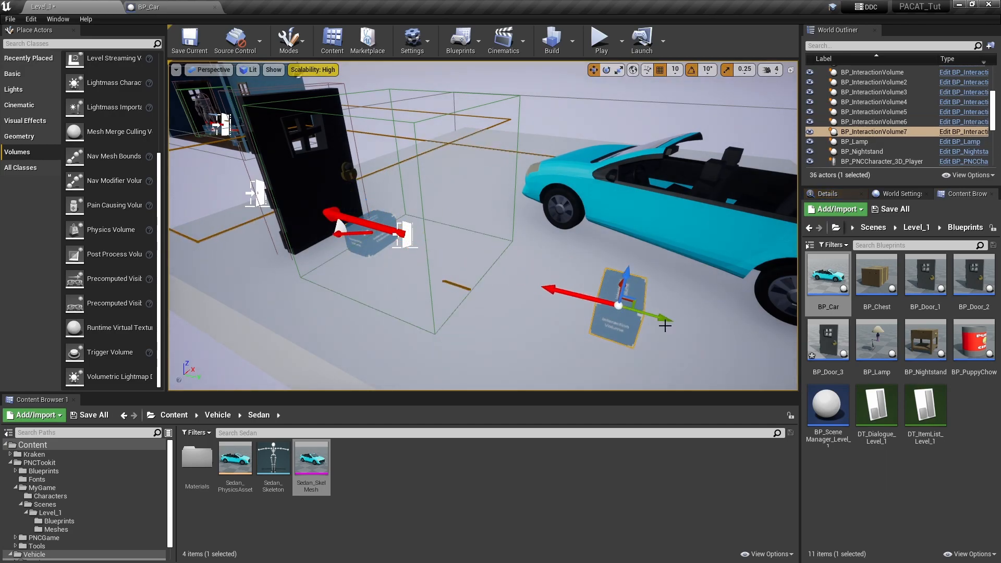
- Place the duplicated interaction volume beside the car's front wheel, set its assigned actor to BP_Car, and save the level
key("f")
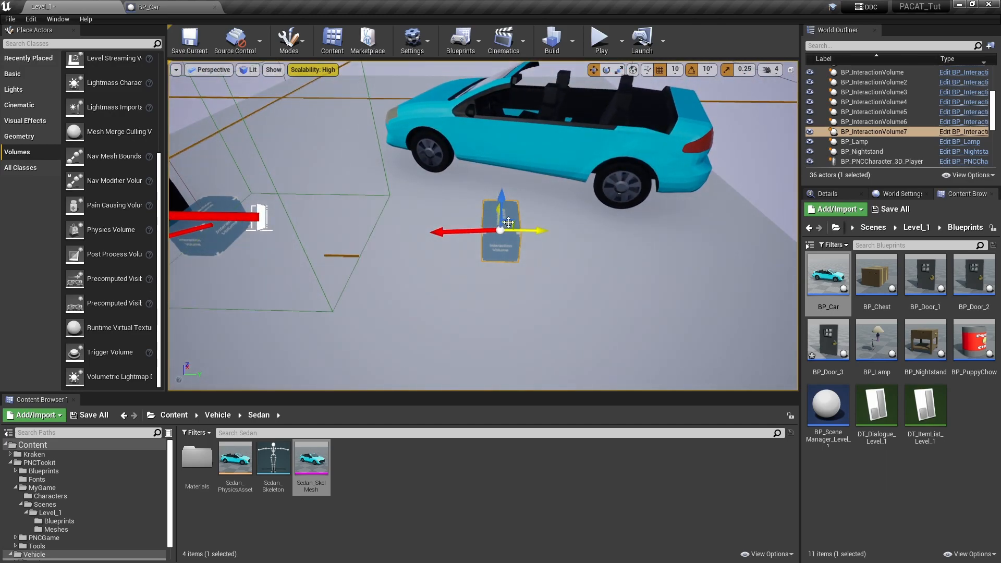
left_click_drag(501, 220, 442, 194)
left_click(827, 194)
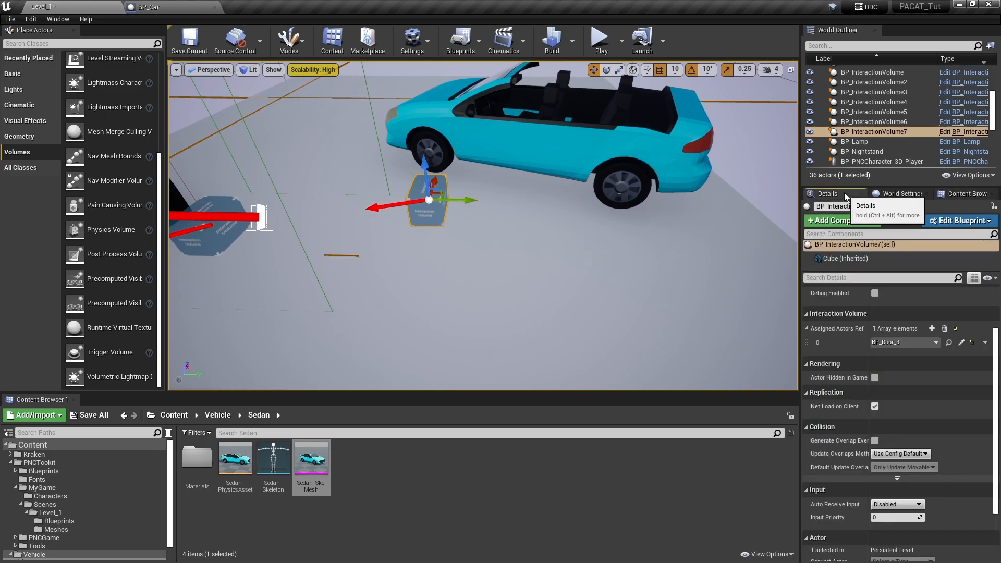
left_click(961, 343)
left_click(623, 138)
right_click_drag(638, 298, 629, 280)
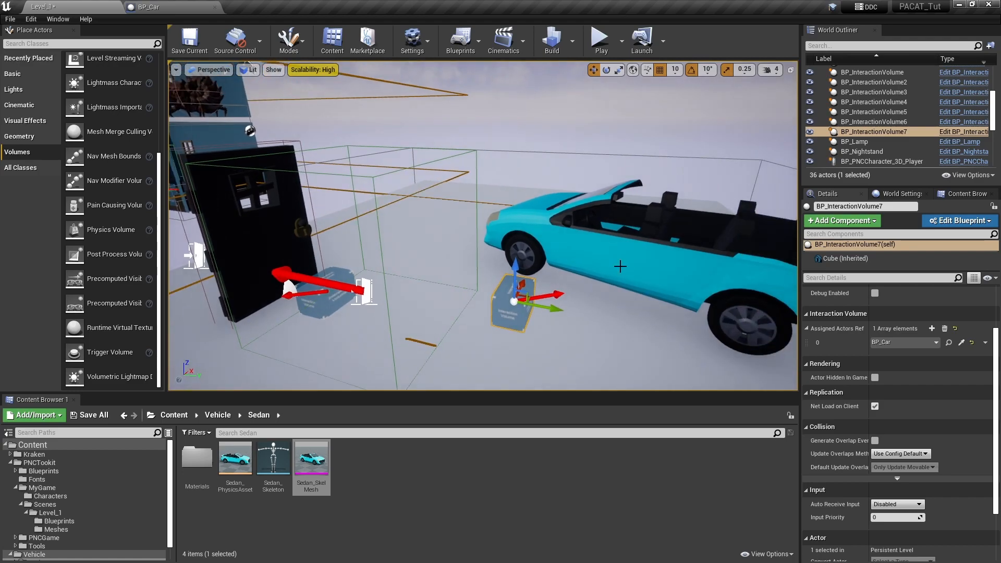
left_click(193, 46)
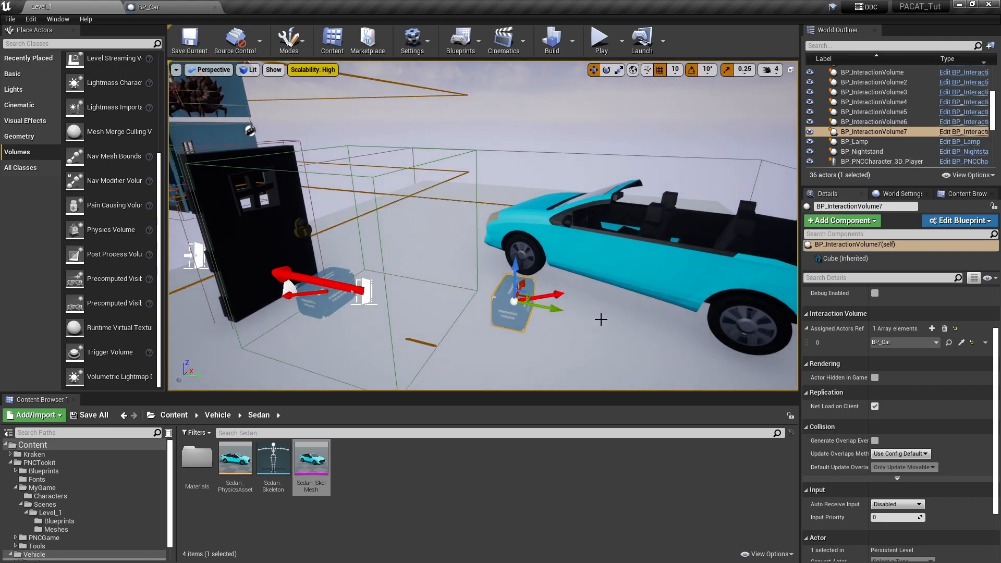
- Override the Use Object function in the BP_Car blueprint
left_click(214, 6)
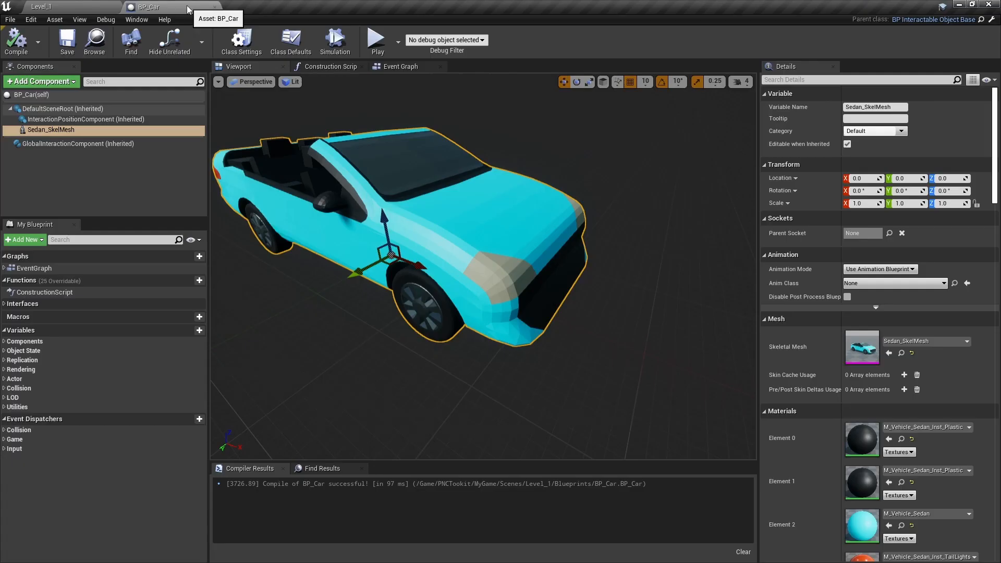
left_click(406, 67)
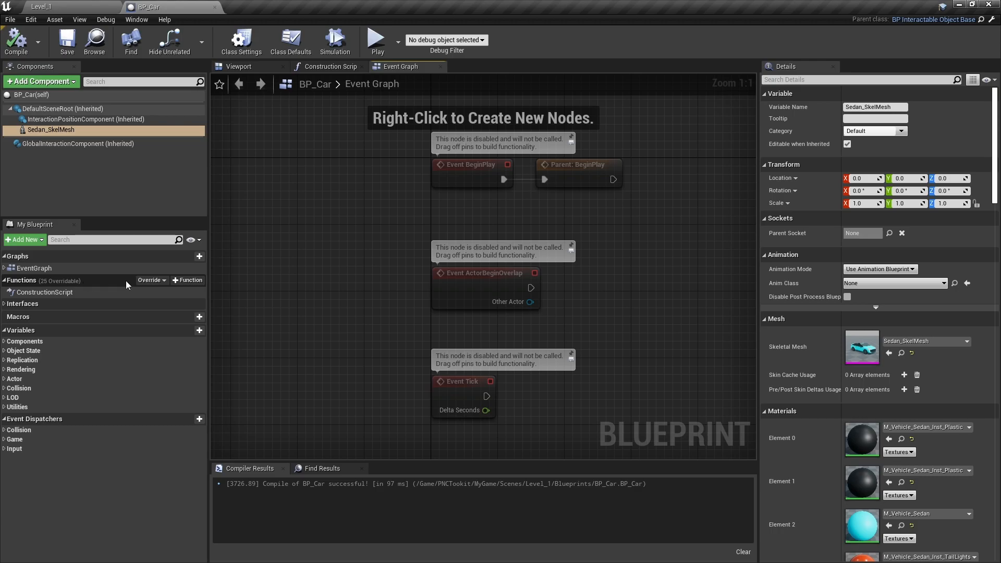
left_click(149, 280)
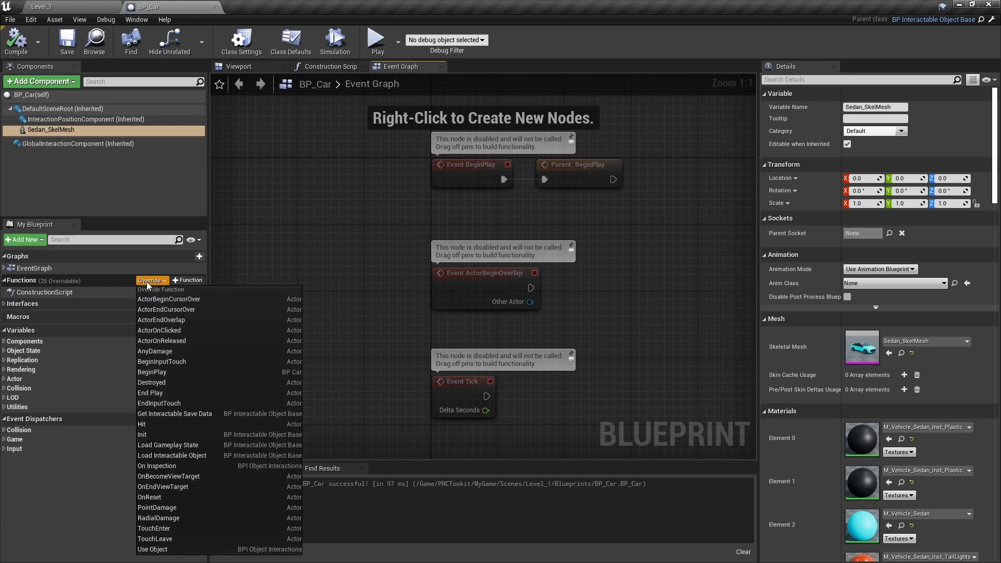
left_click(156, 549)
- Move the Return Node far to the right of the Use Object entry node to make room for new nodes
right_click_drag(672, 383, 571, 299)
scroll(572, 299, "down", 3)
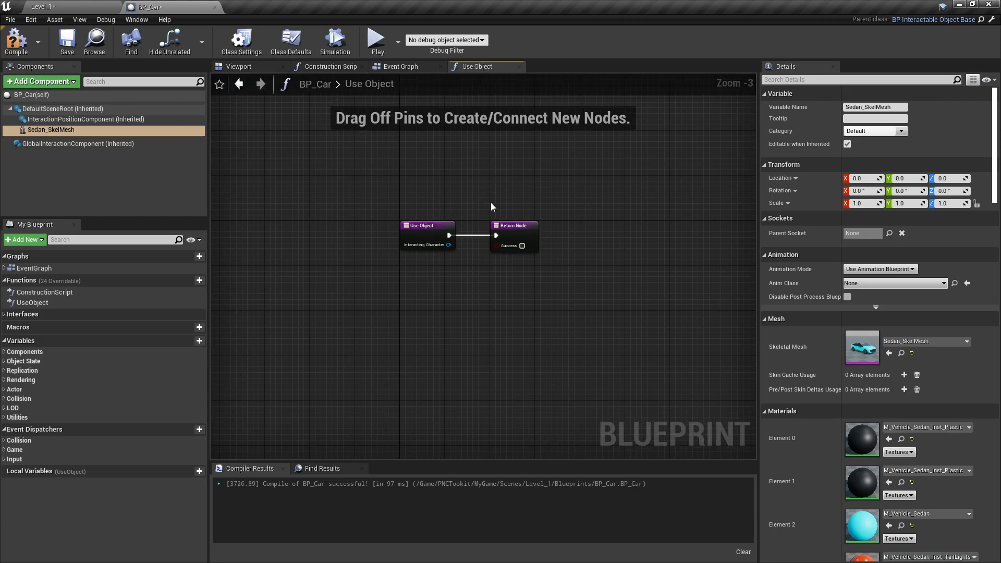
left_click_drag(515, 227, 727, 229)
right_click_drag(730, 293, 545, 283)
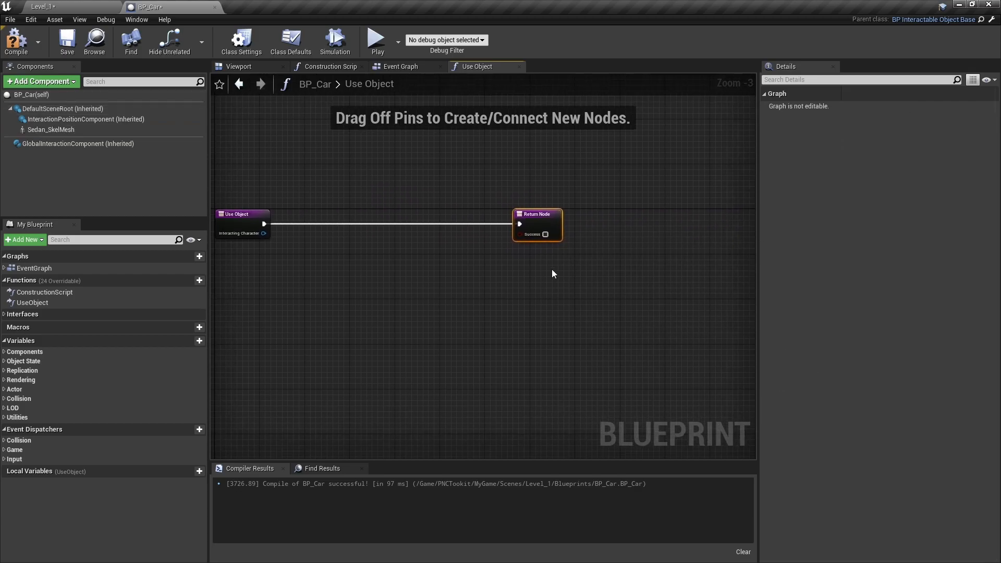
left_click_drag(542, 221, 721, 219)
right_click_drag(351, 284, 625, 289)
left_click(625, 290)
scroll(626, 289, "up", 3)
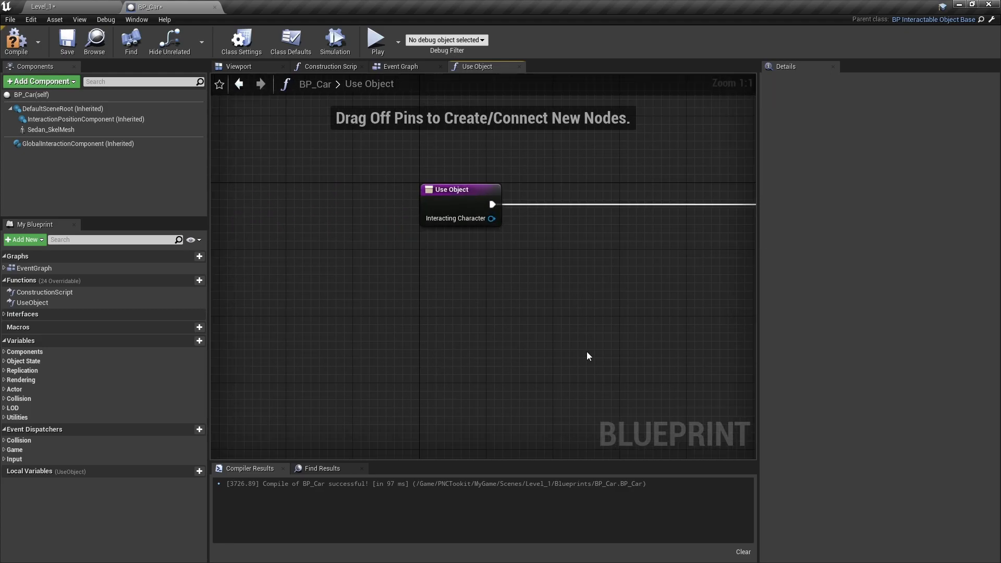
- Add a call to the parent Use Object function after the entry node and connect its execution and Interacting Character pins
right_click(441, 208)
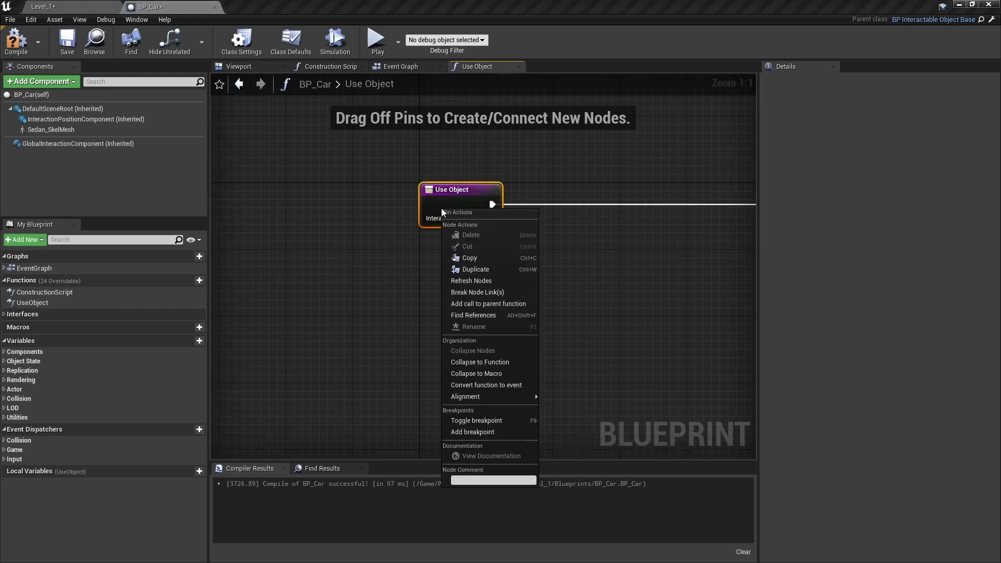
left_click(486, 303)
left_click_drag(487, 252, 587, 225)
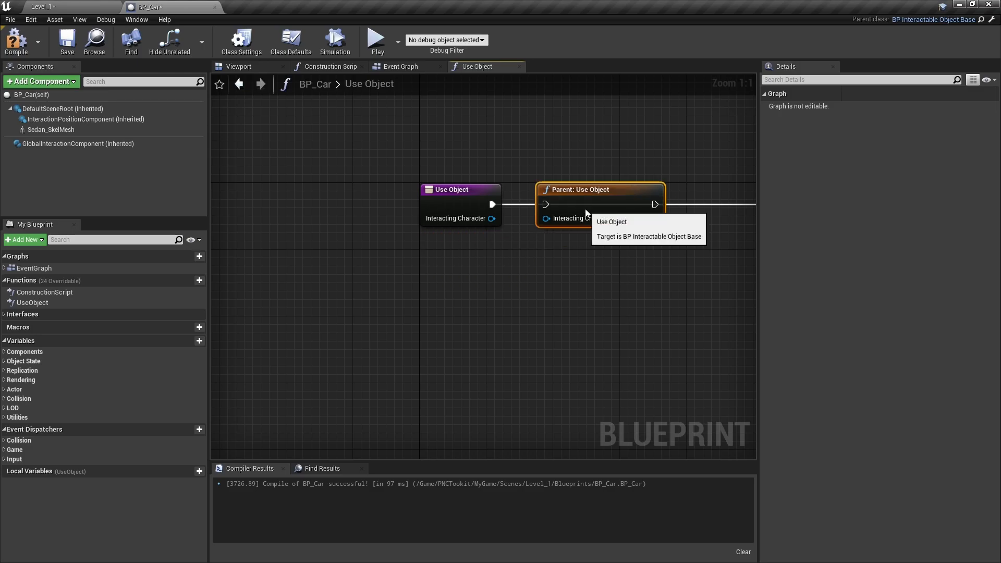
left_click_drag(491, 204, 545, 204)
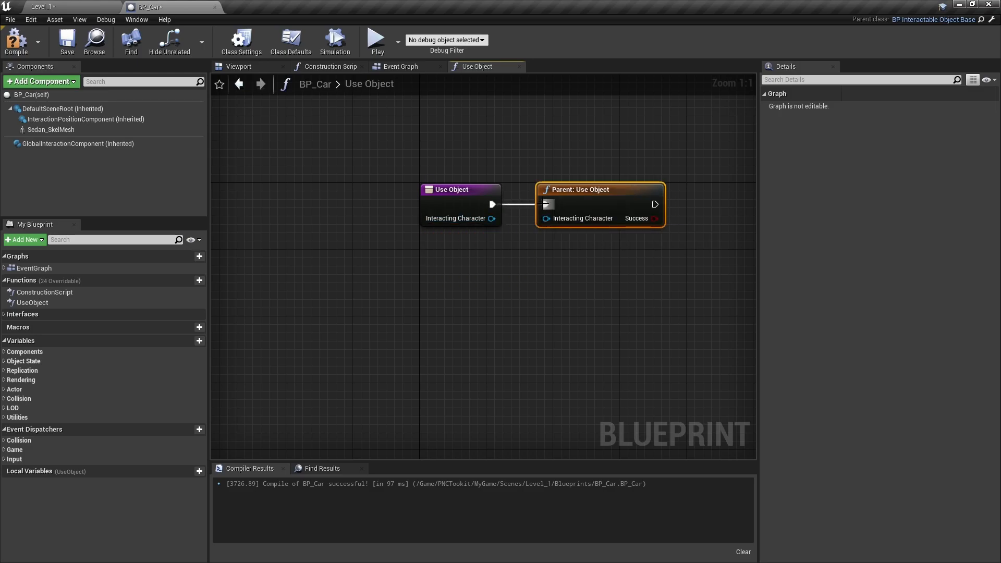
left_click_drag(491, 219, 529, 219)
- Add a Branch after the parent call, using the parent's Success output as its condition
right_click_drag(598, 304, 449, 297)
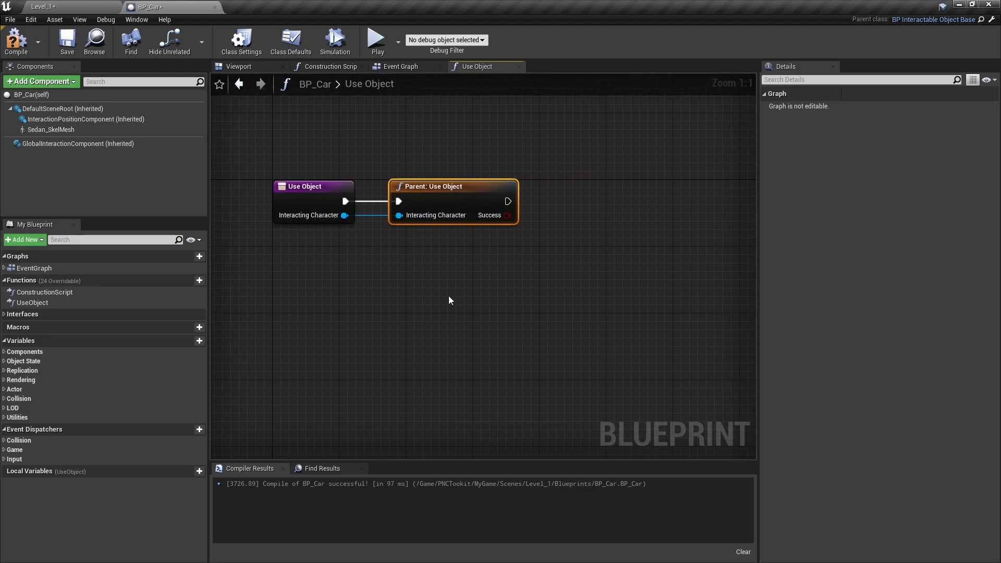
key("b")
left_click(596, 214)
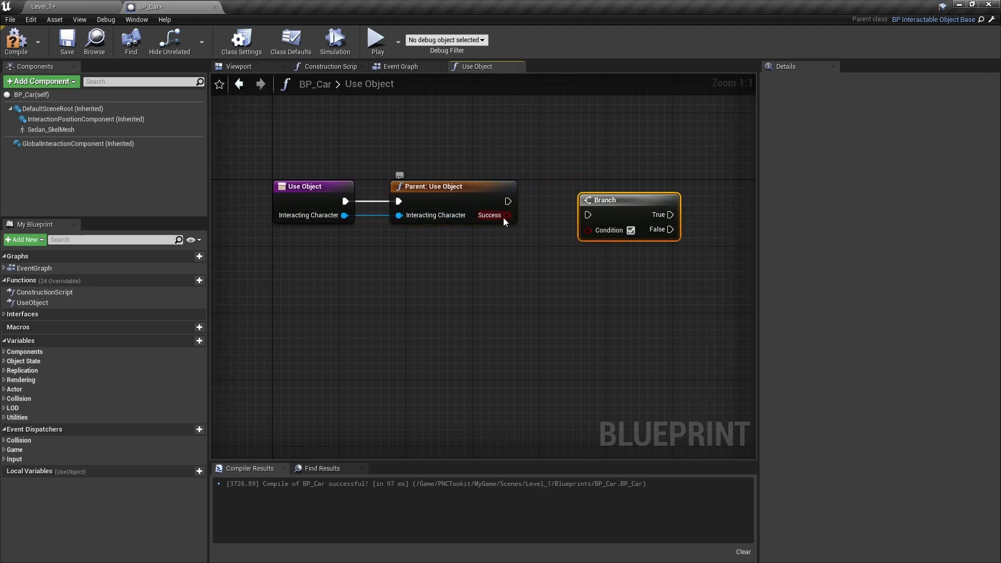
mouse_move(506, 214)
left_mouse_down()
mouse_move(587, 230)
mouse_move(511, 203)
left_mouse_up()
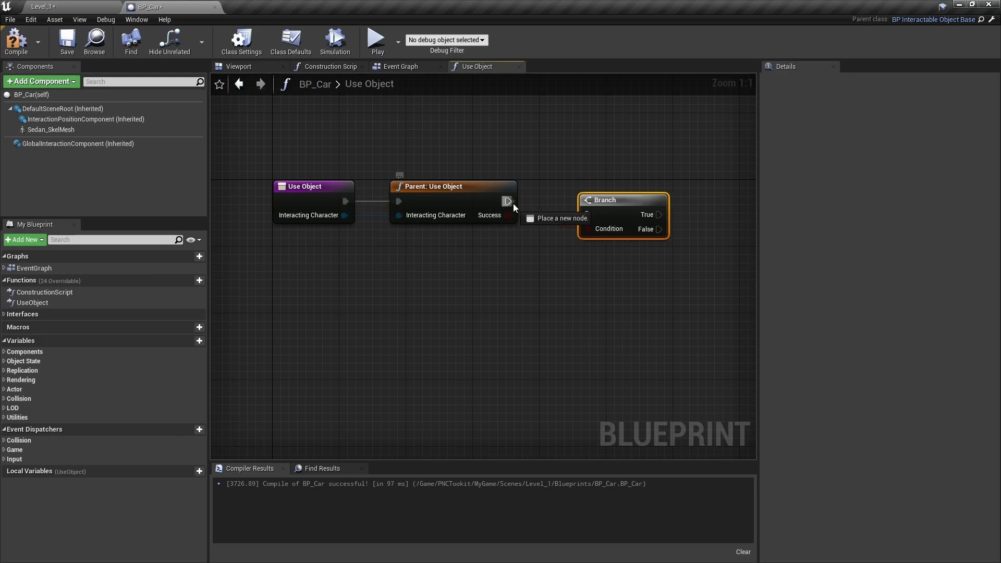
left_click_drag(593, 215, 593, 215)
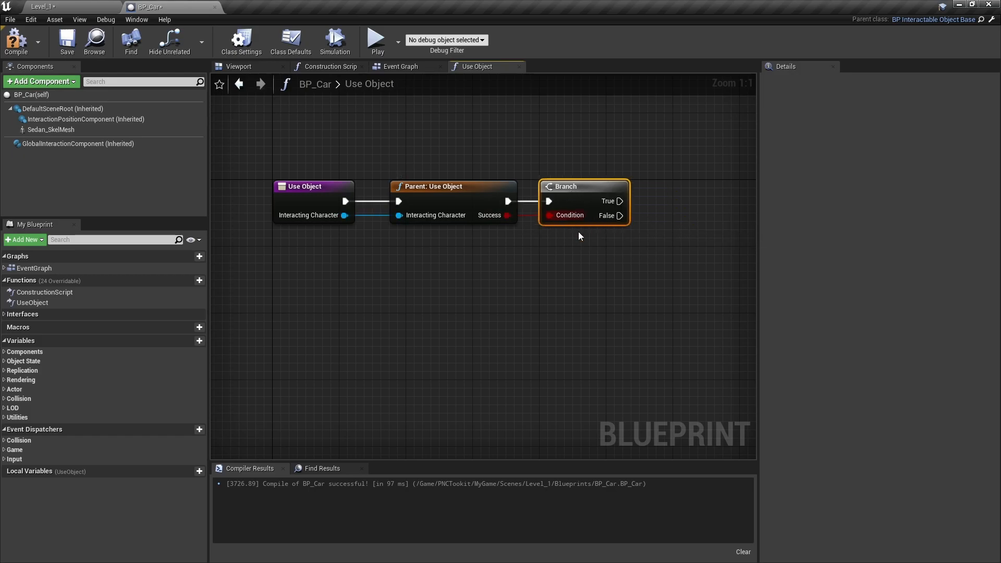
- Connect the Branch's False output to the Return Node and the parent call's Success output to the Return Node's Success pin
right_click_drag(719, 329, 576, 295)
scroll(578, 292, "down", 4)
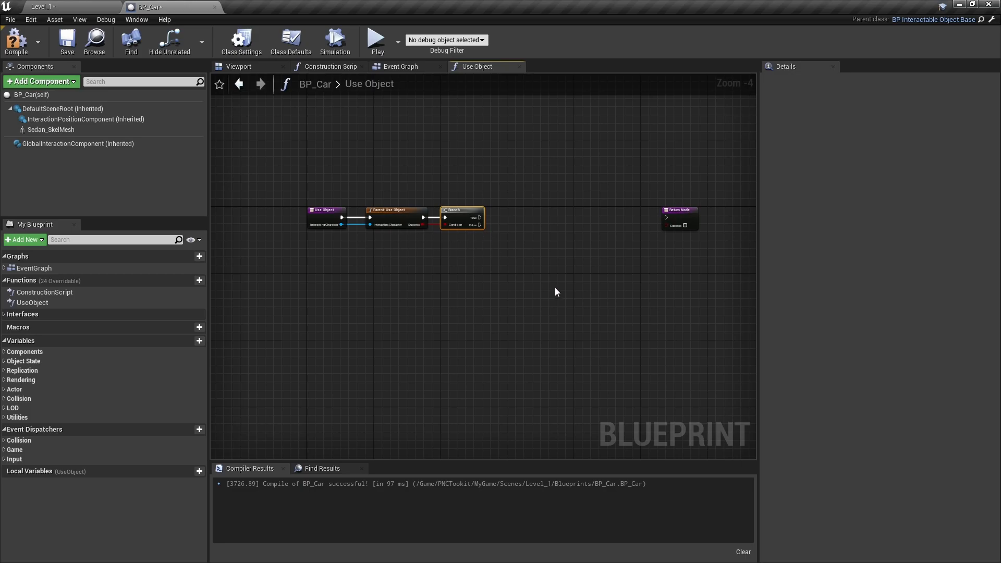
right_click_drag(554, 292, 411, 254)
left_click_drag(567, 211, 611, 211)
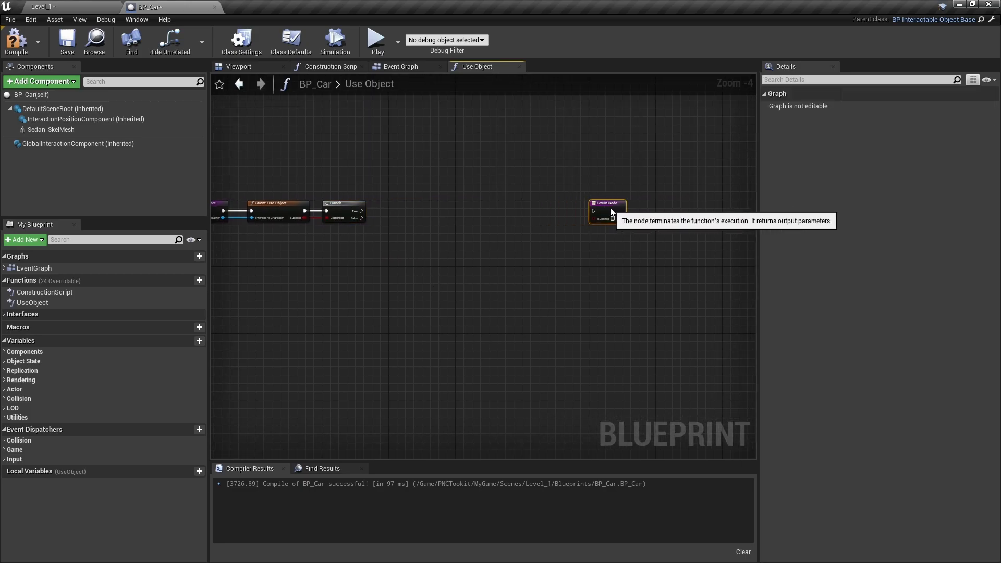
left_click_drag(360, 218, 593, 211)
left_click_drag(303, 219, 611, 218)
- Route the False and Success wires beneath the nodes with two reroute points each, and shift the Return Node farther right
scroll(433, 277, "up", 3)
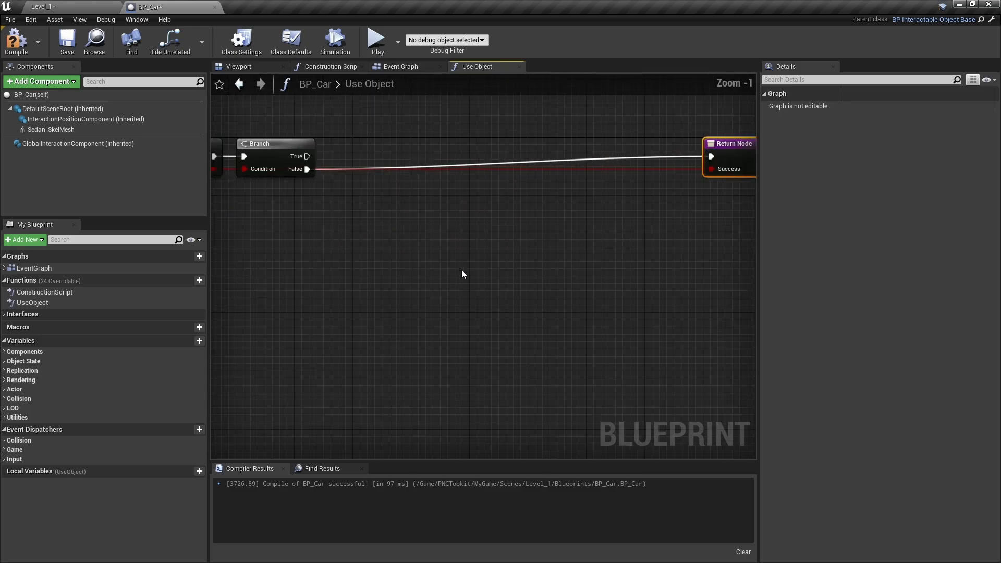
right_click_drag(698, 178, 515, 169)
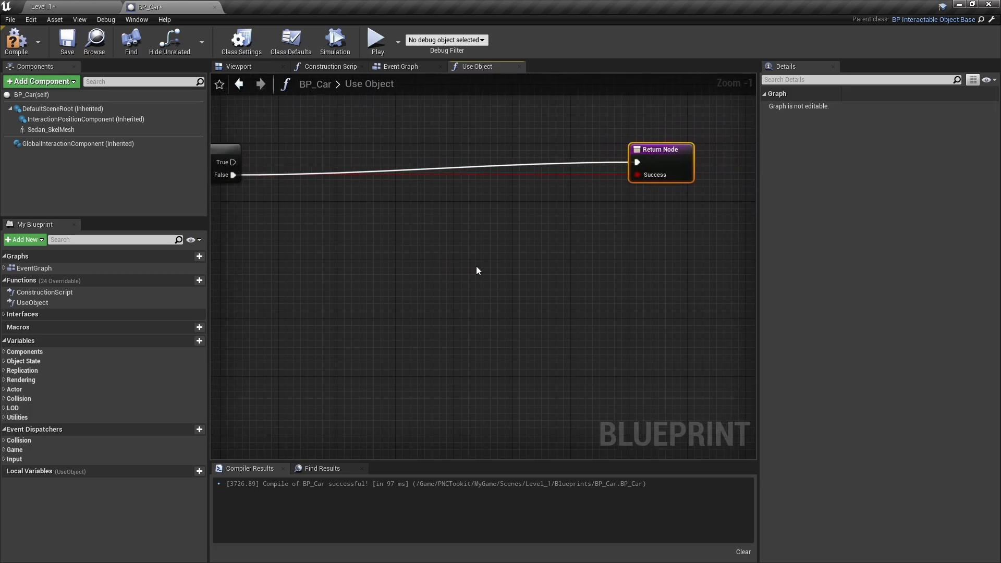
scroll(476, 270, "down", 2)
double_click(569, 189)
left_click_drag(569, 189, 317, 250)
double_click(531, 240)
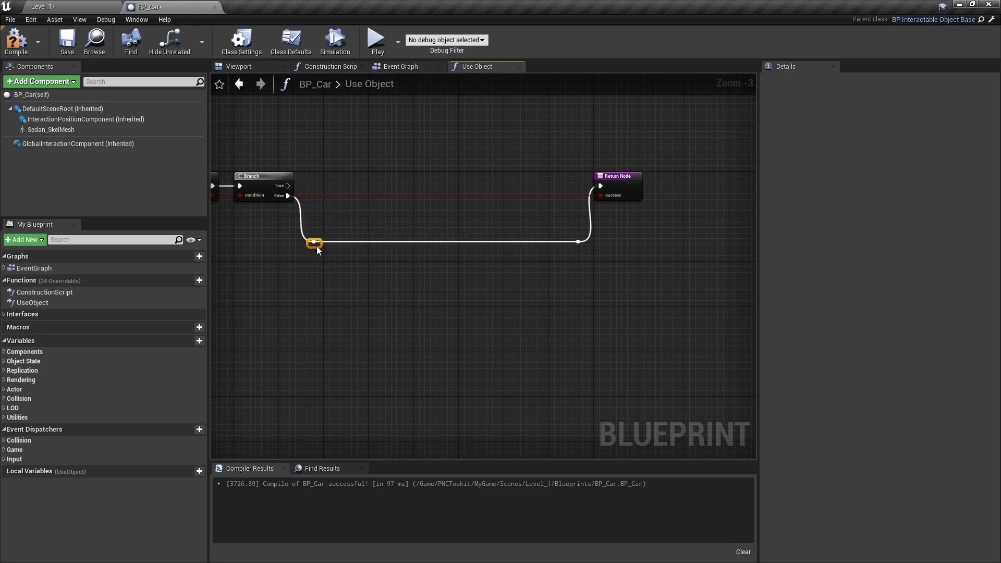
double_click(320, 194)
double_click(305, 256)
left_click_drag(580, 271, 586, 260)
left_click_drag(635, 180, 667, 185)
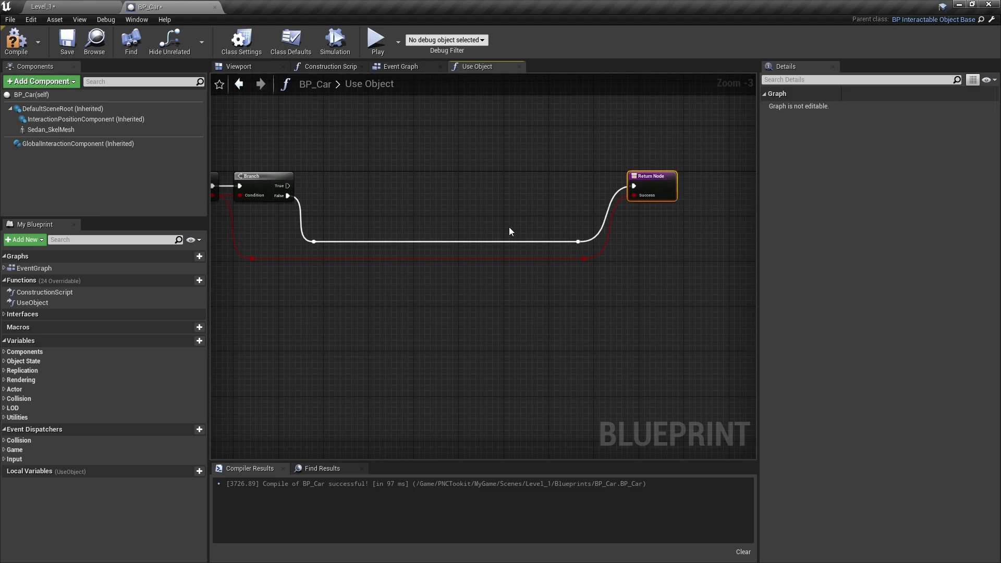
- Create a new variable in BP_Car
right_click_drag(404, 312, 545, 313)
scroll(546, 309, "up", 1)
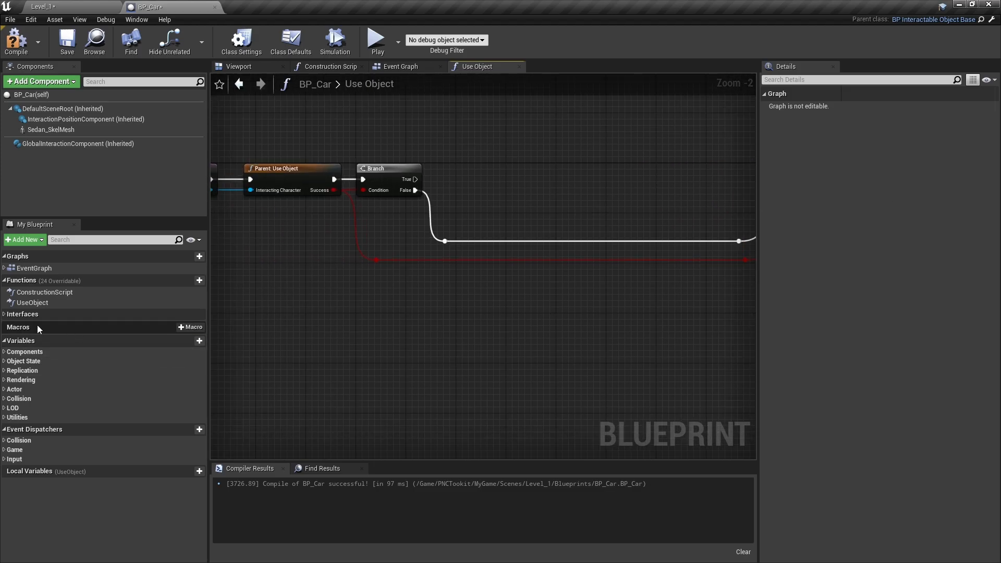
left_click(186, 340)
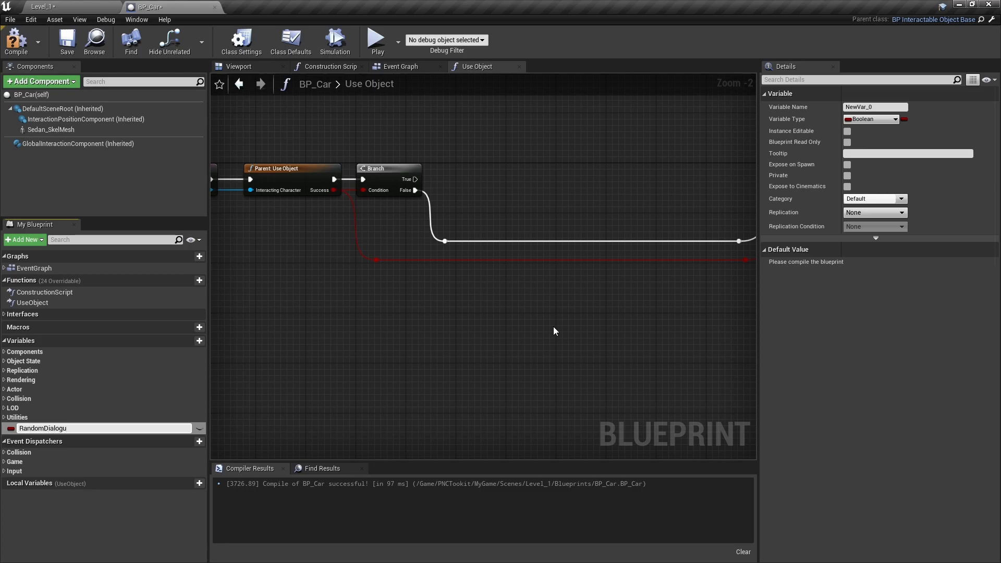
- Name the new variable RandomDialogue, make it an array of type Name, and compile the blueprint
type("e")
key("Return")
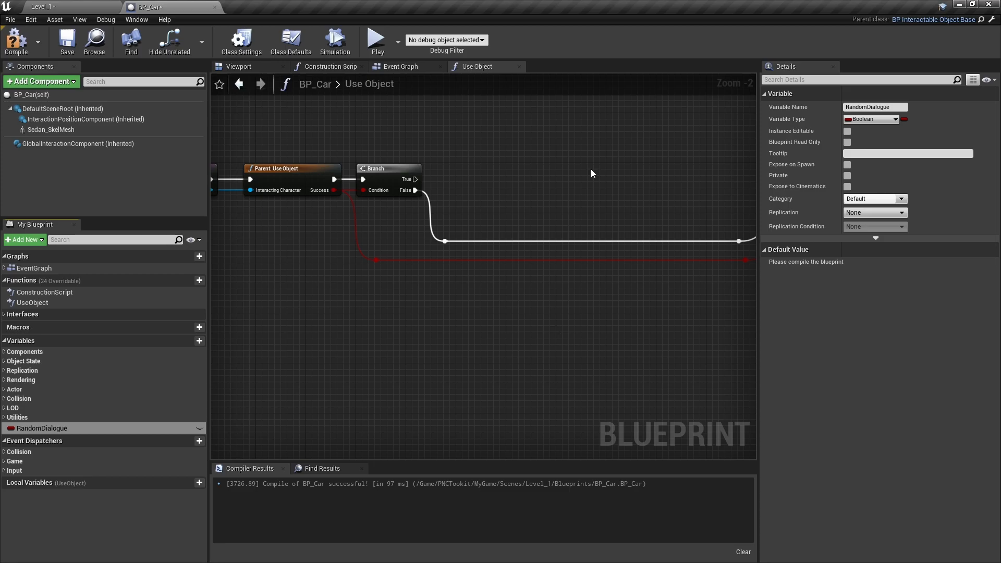
left_click(867, 120)
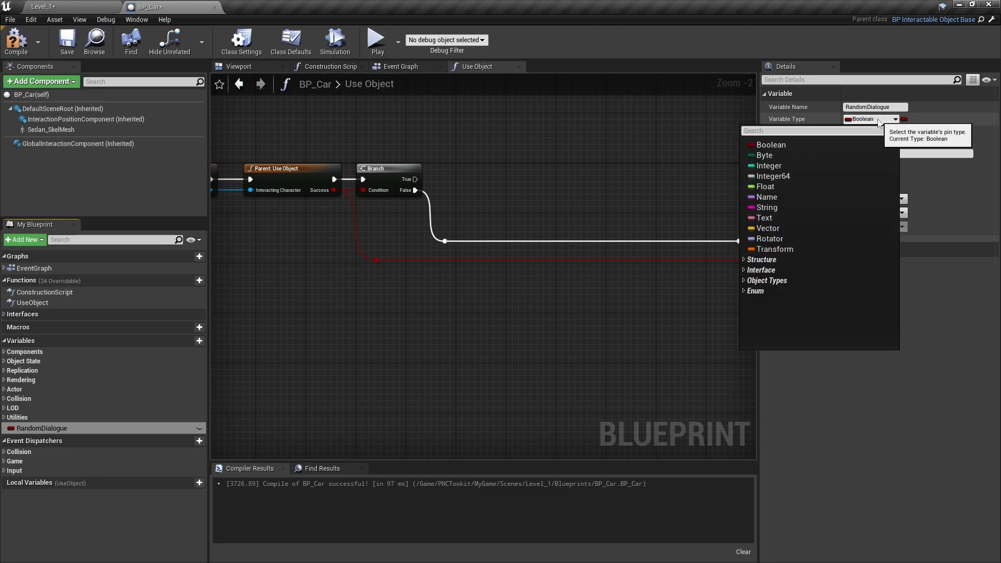
left_click(770, 197)
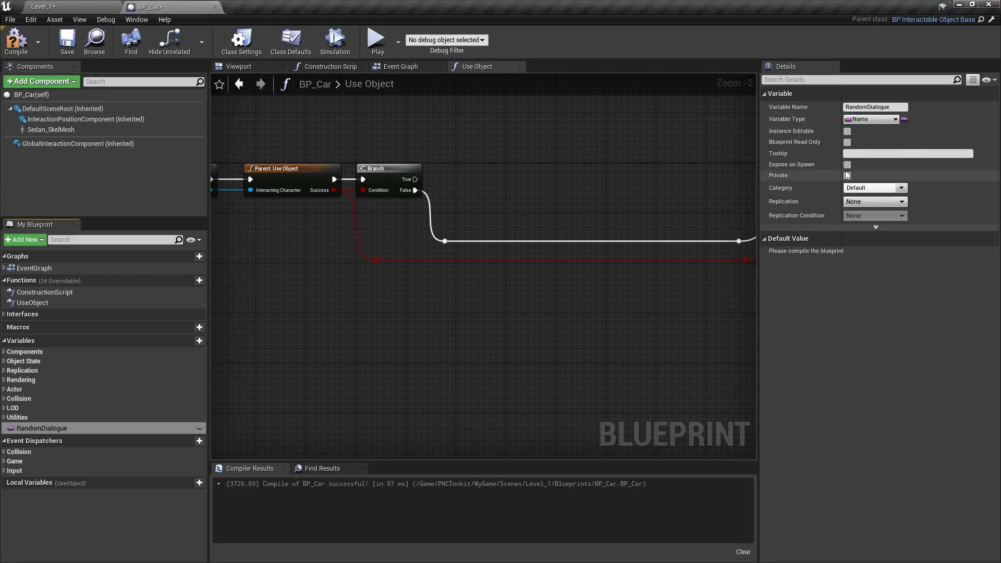
left_click(904, 136)
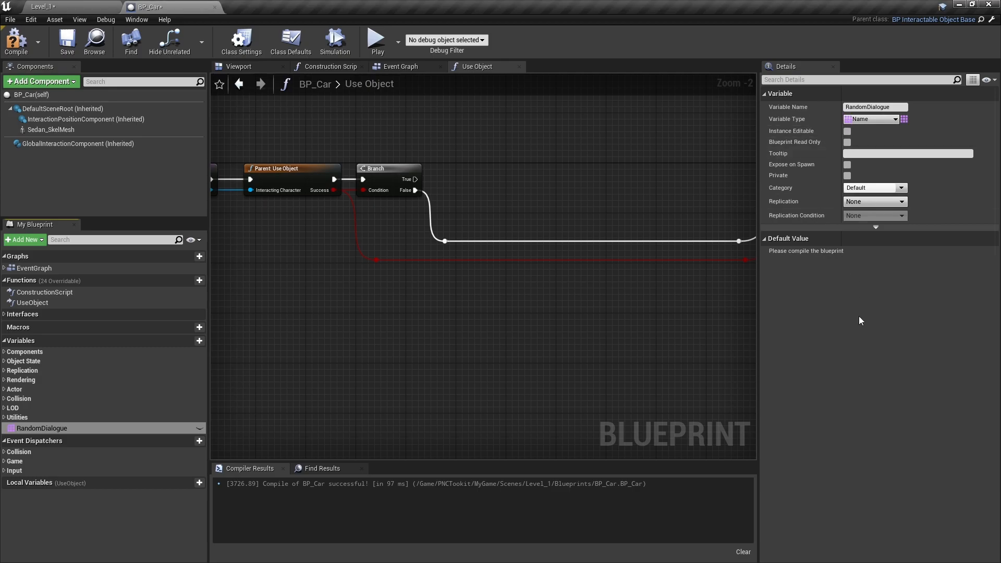
left_click(16, 43)
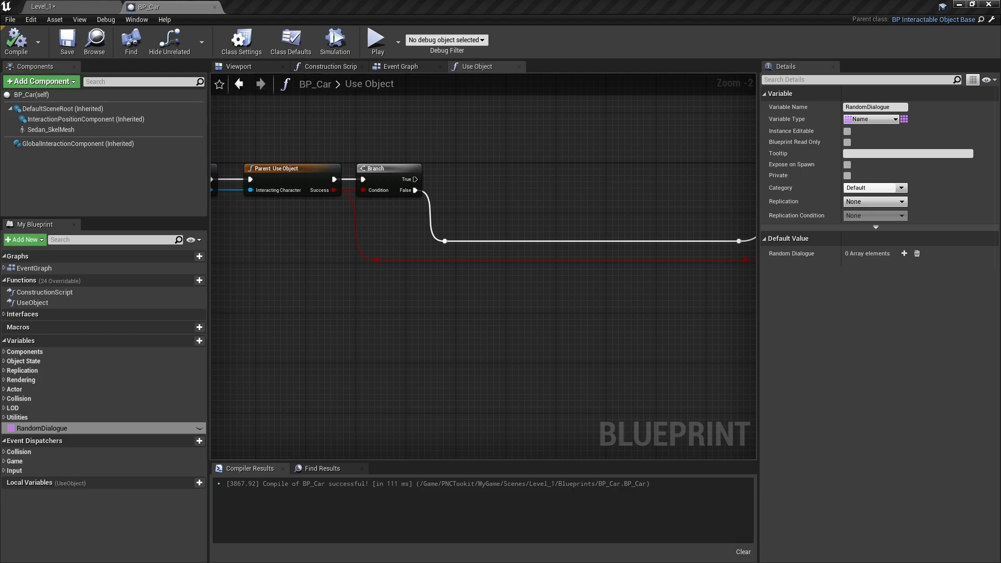
- Give RandomDialogue two default array elements, InteractCar1 and InteractCar2
left_click(904, 253)
left_click(903, 253)
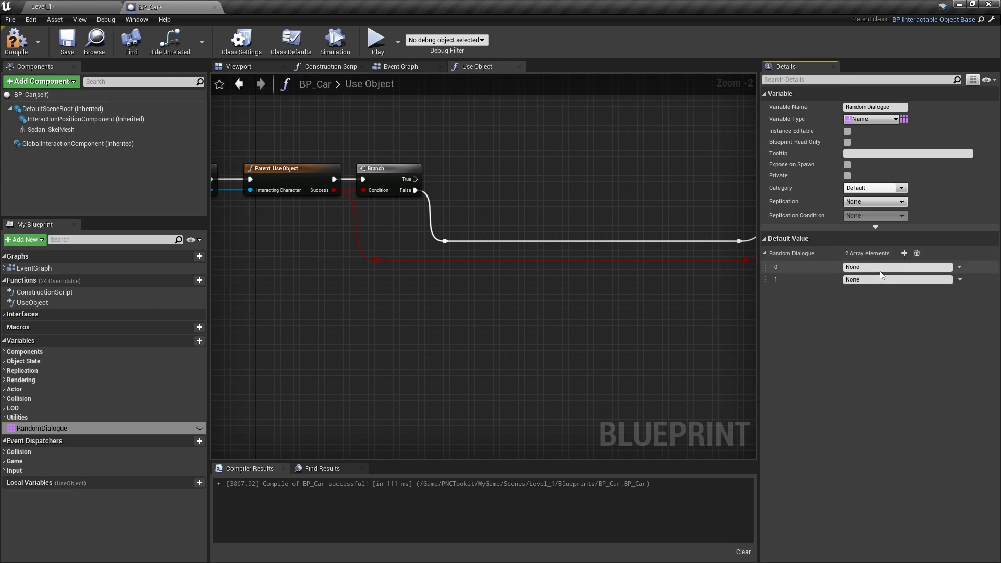
left_click(895, 267)
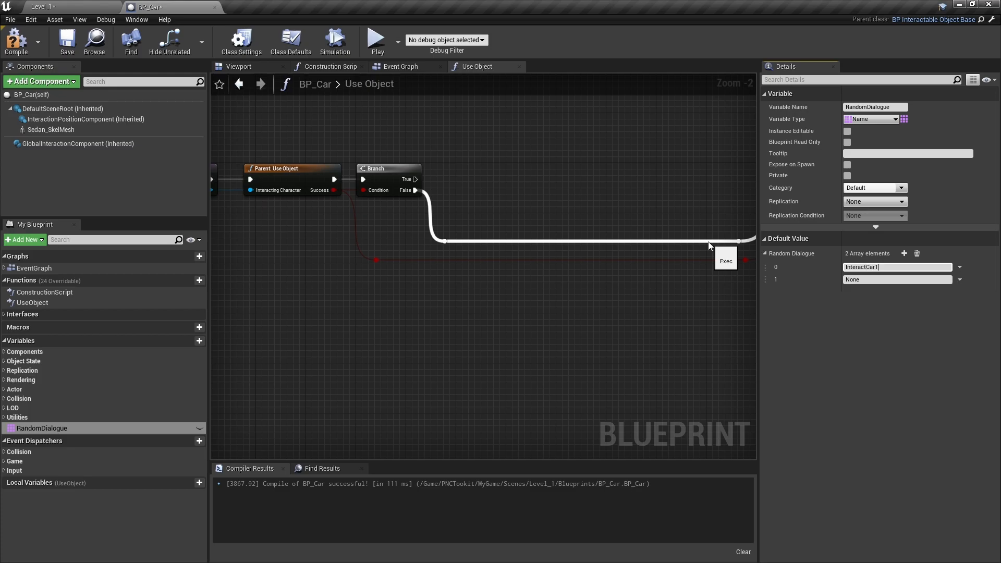
key("Tab")
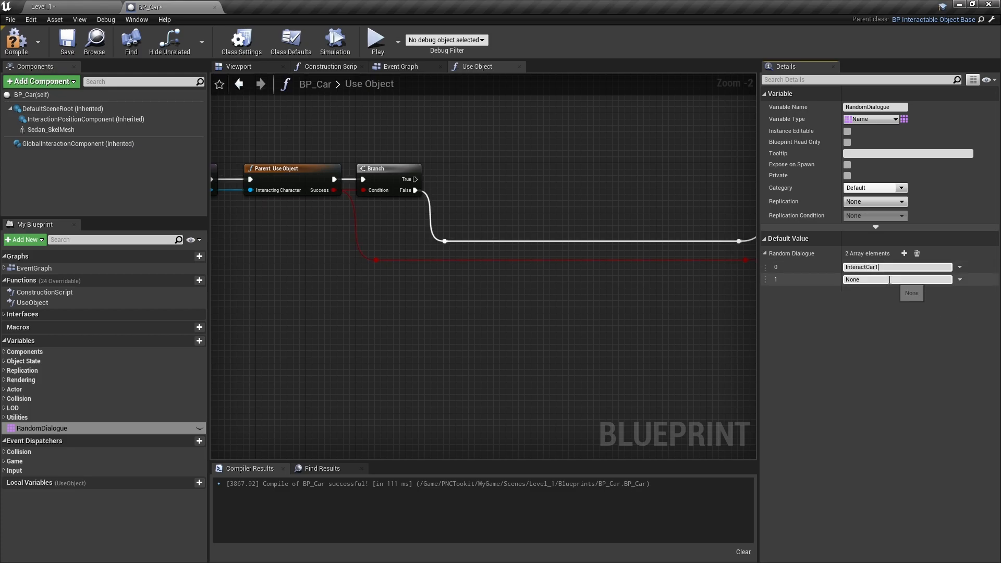
type("Int")
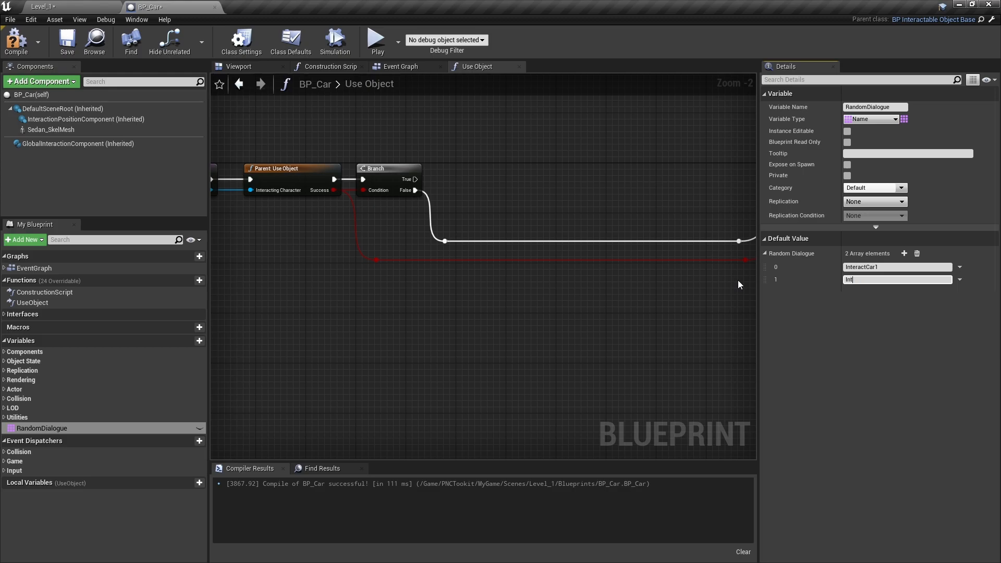
type("eractC")
- Place a Random Dialogue getter beside the Branch and feed it into an array Get (a copy) node
right_click_drag(674, 238, 607, 270)
scroll(514, 287, "up", 2)
right_click_drag(515, 287, 435, 400)
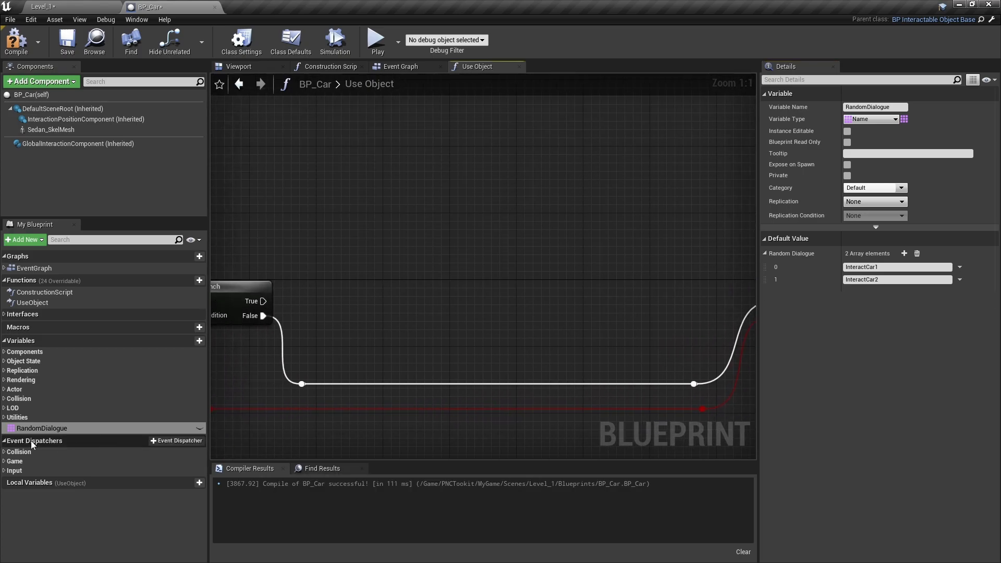
left_click_drag(45, 429, 320, 344, "ctrl")
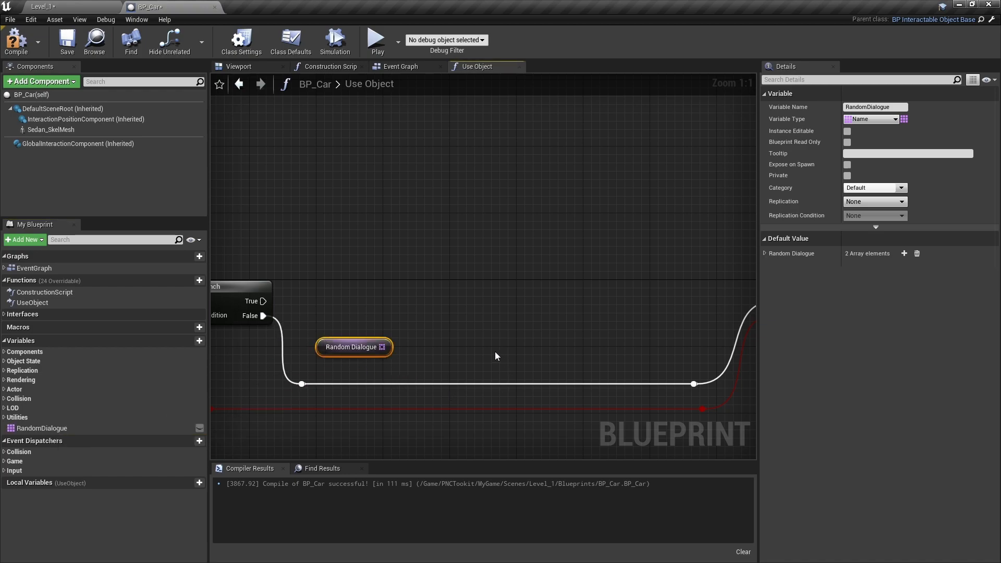
left_click_drag(388, 347, 430, 301)
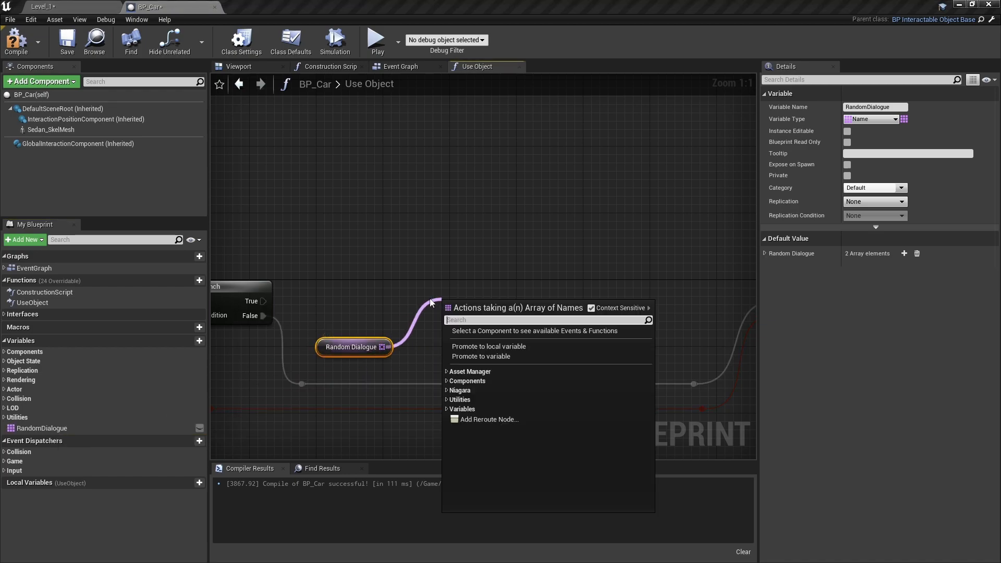
type("get")
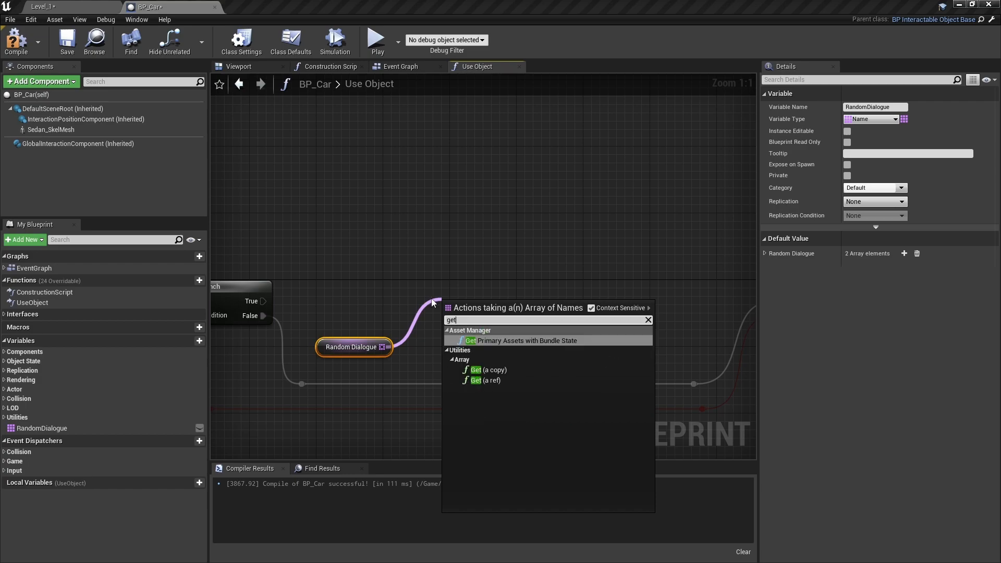
left_click(508, 369)
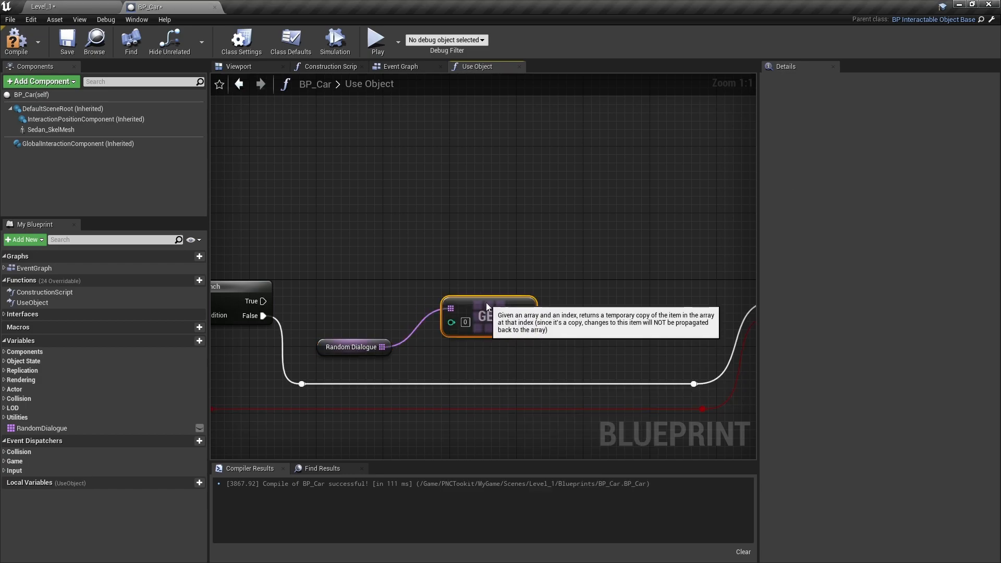
left_click_drag(486, 301, 483, 327)
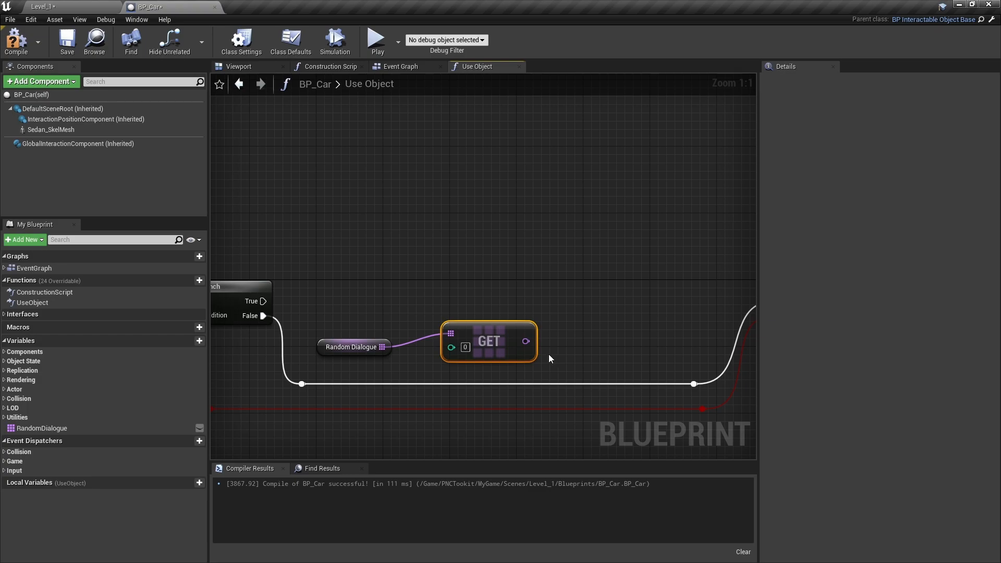
- Add Start Dialogue Sequence between the Branch's True output and the Return Node, using the Get output as its Dialogue Row Name
left_click_drag(262, 301, 451, 284)
type("startd")
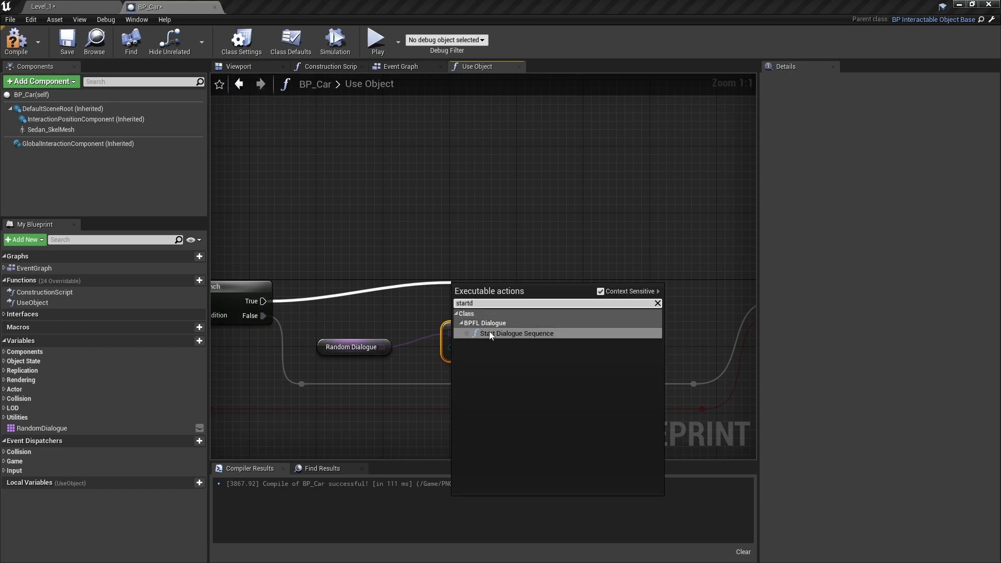
left_click(489, 333)
left_click_drag(527, 293, 631, 292)
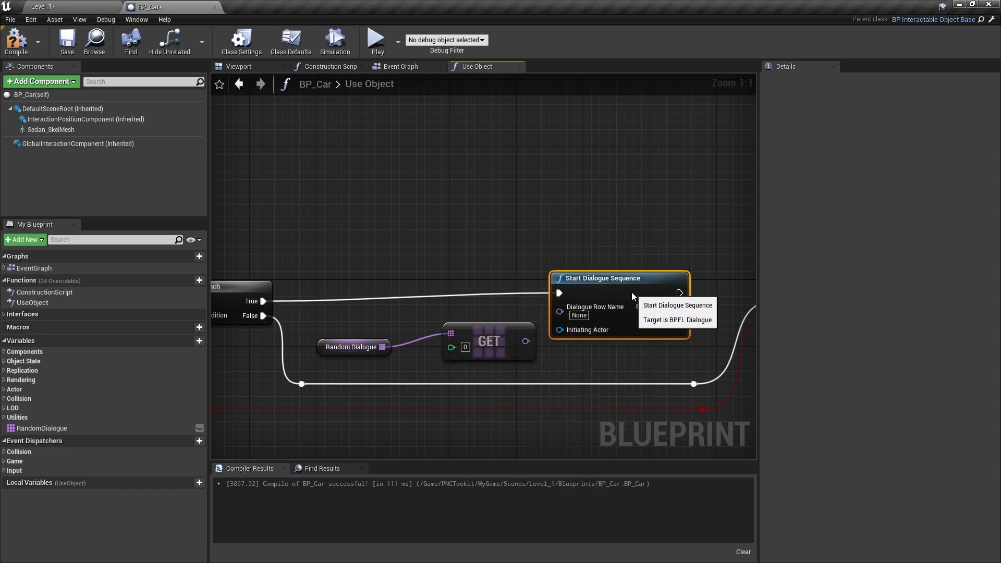
left_click_drag(526, 342, 559, 311)
left_click_drag(617, 280, 617, 288)
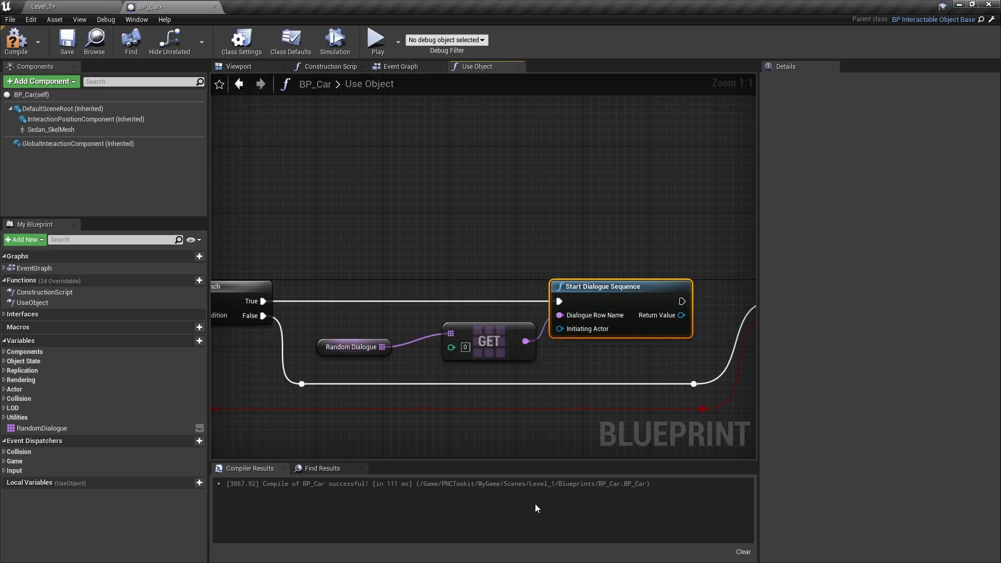
right_click_drag(684, 370, 509, 308)
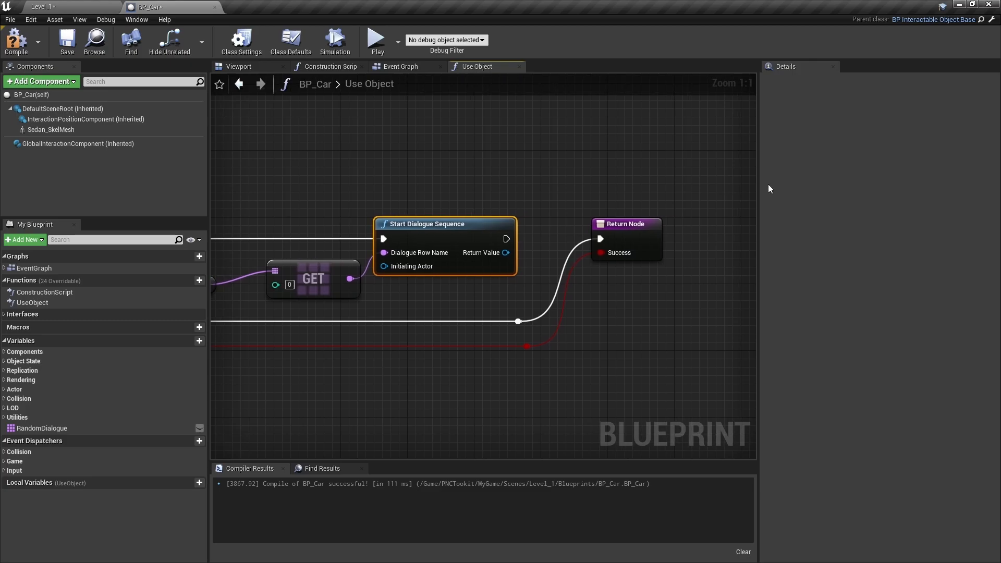
left_click_drag(506, 239, 601, 241)
- Drive the Get node's index with a Random Integer in Range node with Max 1, and compile the blueprint
right_click_drag(313, 381, 612, 349)
left_click_drag(454, 253, 494, 239)
left_click_drag(572, 252, 530, 264)
type("ransdo")
key("BackSpace")
key("BackSpace")
type("d")
key("BackSpace")
key("BackSpace")
type("dom")
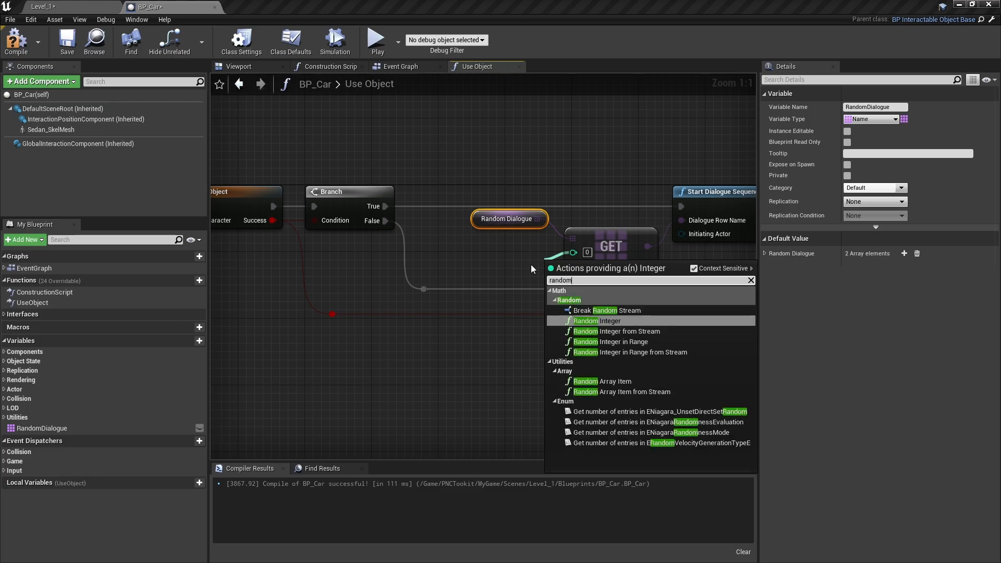
left_click(646, 342)
left_click_drag(599, 277, 507, 251)
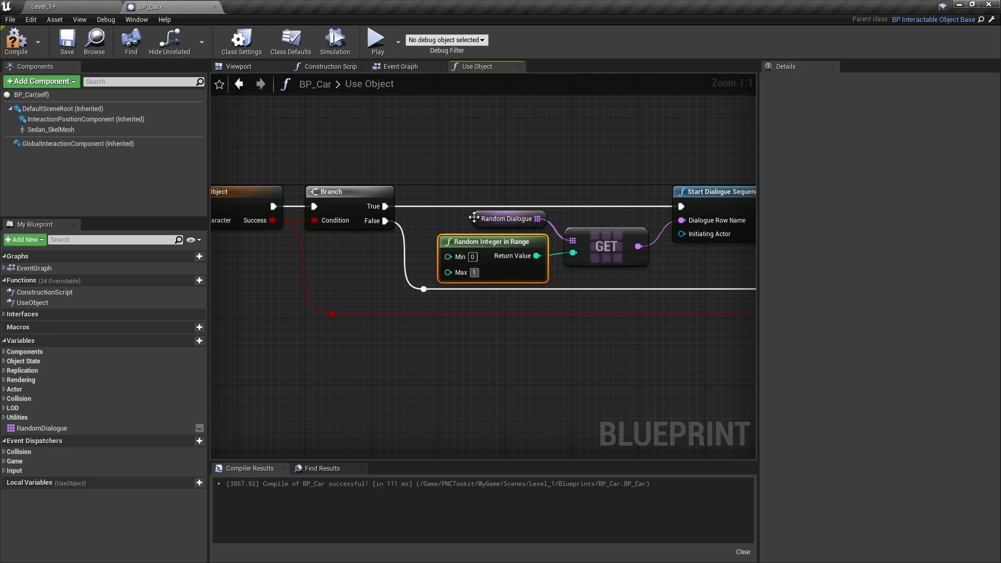
left_click(16, 40)
- Check RandomDialogue's default row names and open the DT_Dialogue_Level_1 data table from Level_1's Blueprints folder
right_click_drag(605, 375, 490, 422)
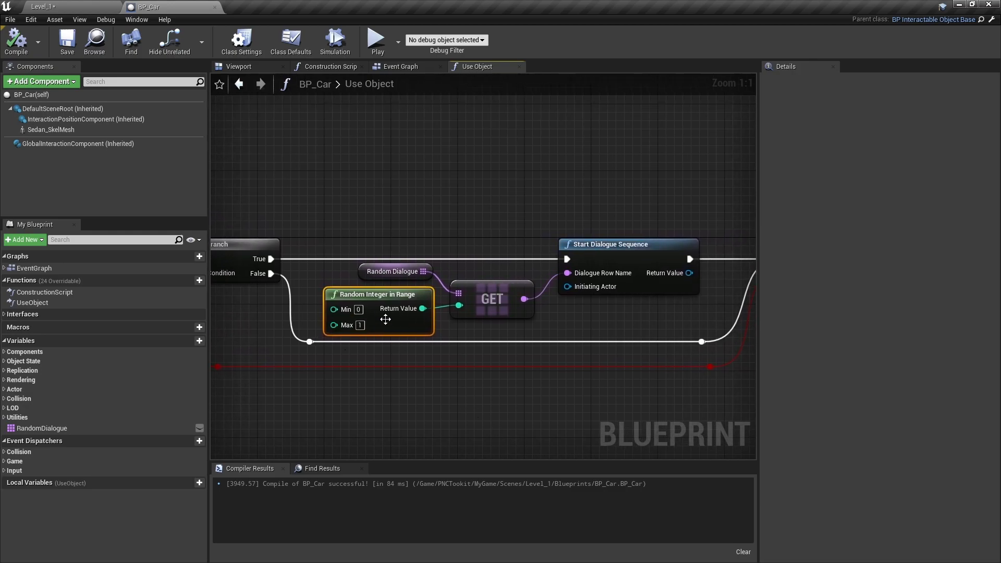
left_click(379, 276)
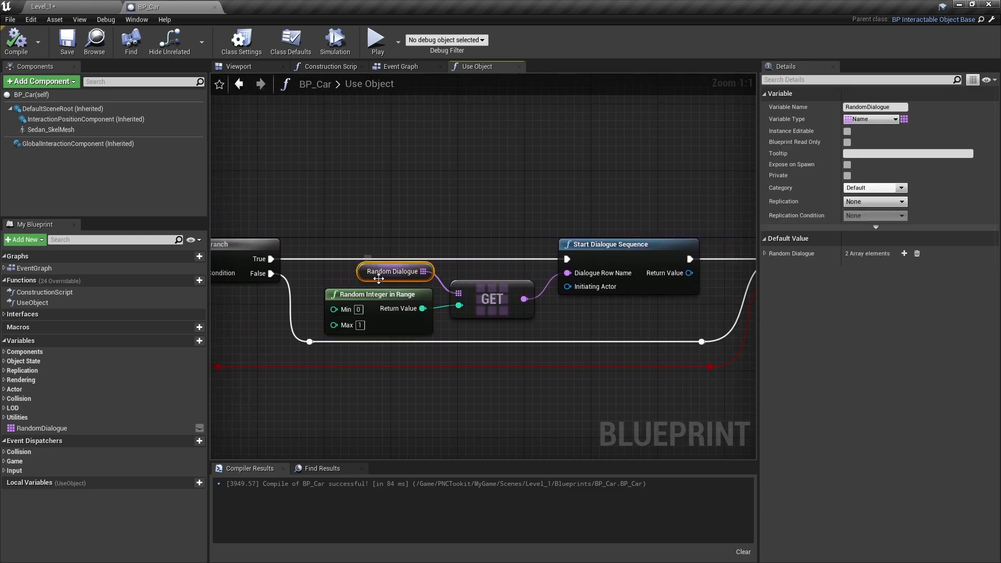
left_click(764, 254)
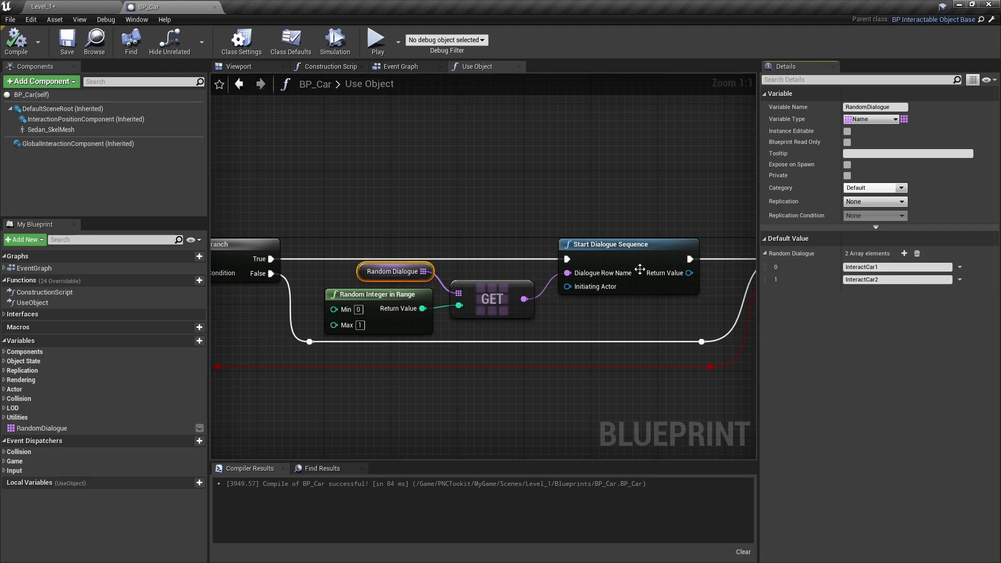
left_click(84, 10)
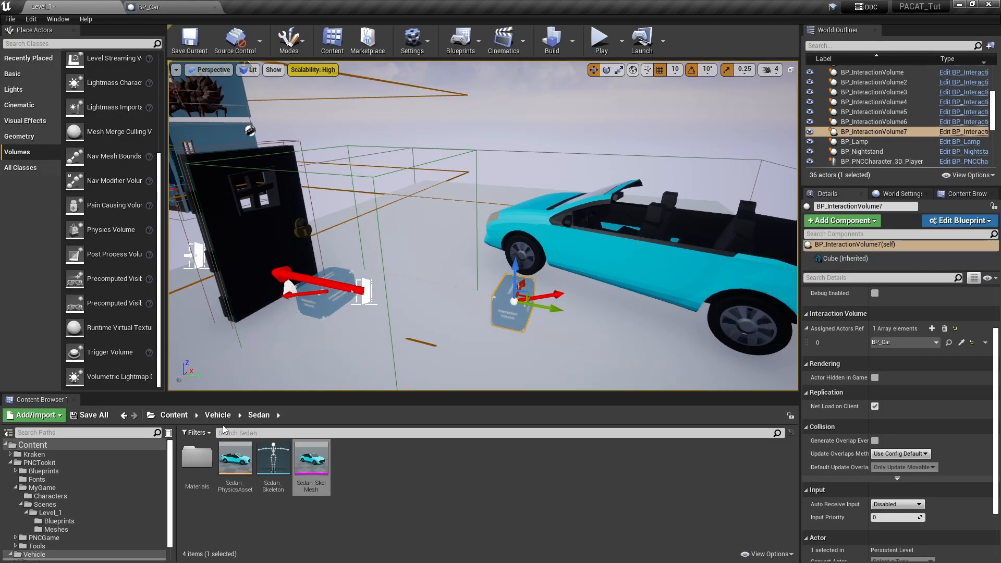
left_click(174, 415)
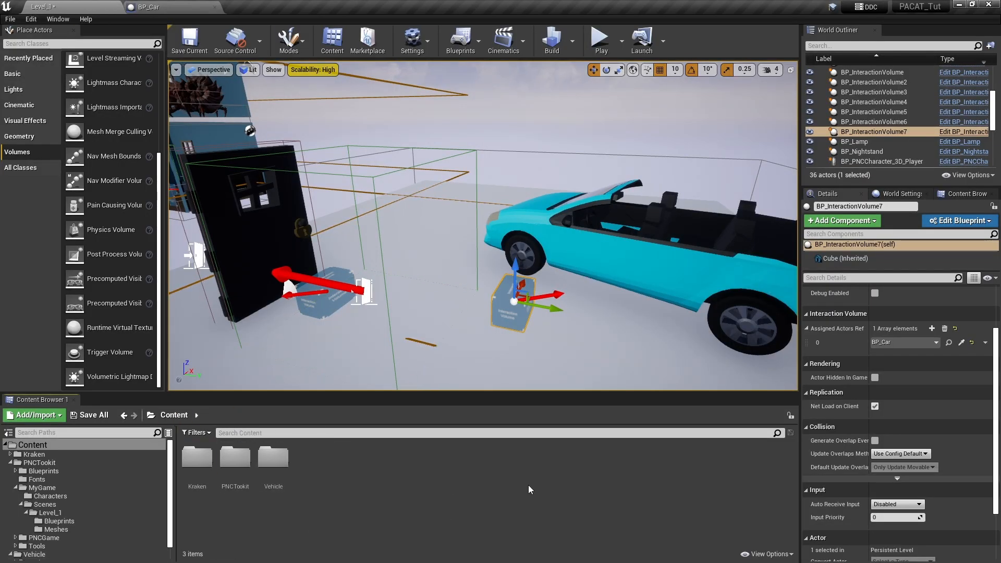
left_click(973, 194)
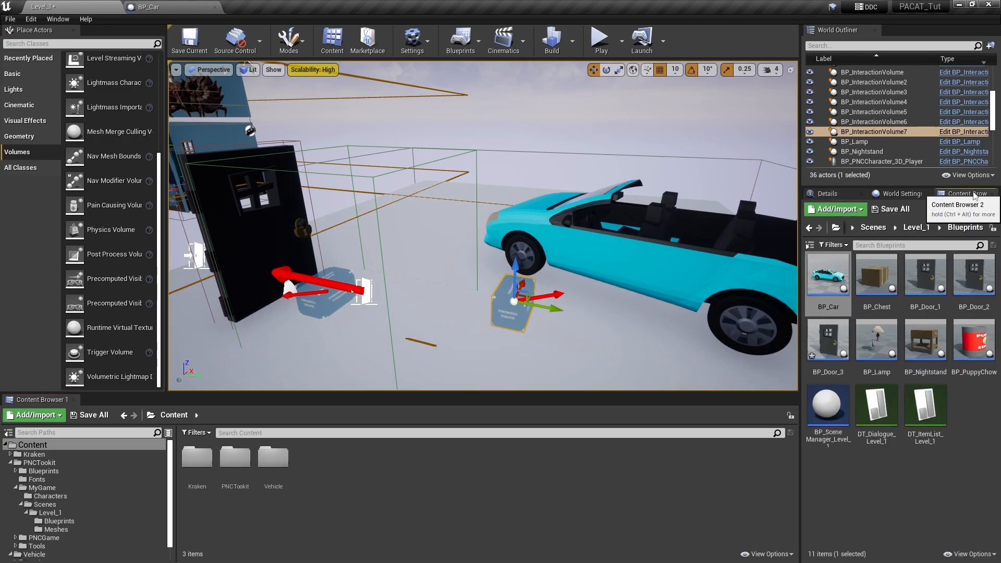
double_click(887, 421)
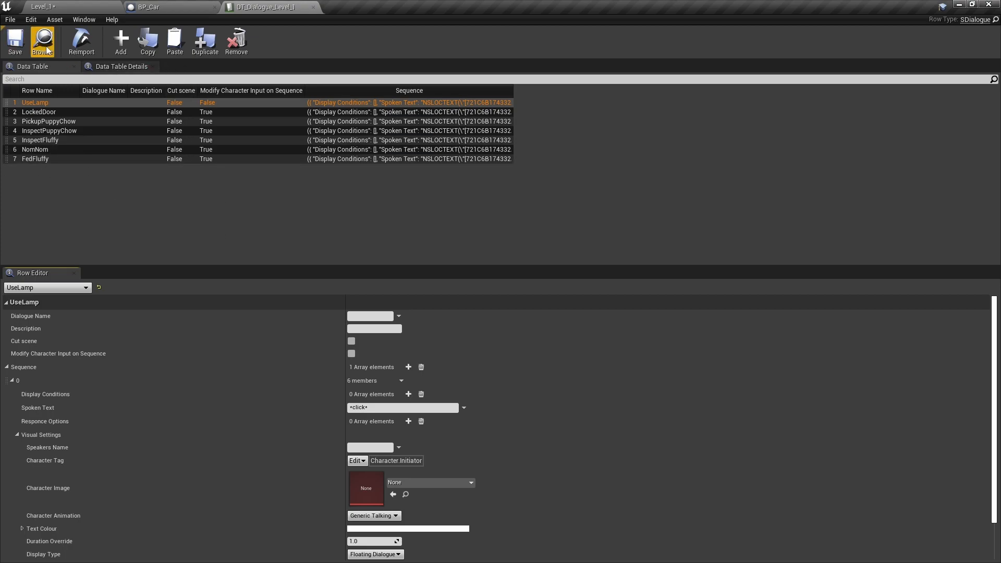
- Add two new rows to the dialogue data table, named InteractCar1 and InteractCar2
left_click(125, 36)
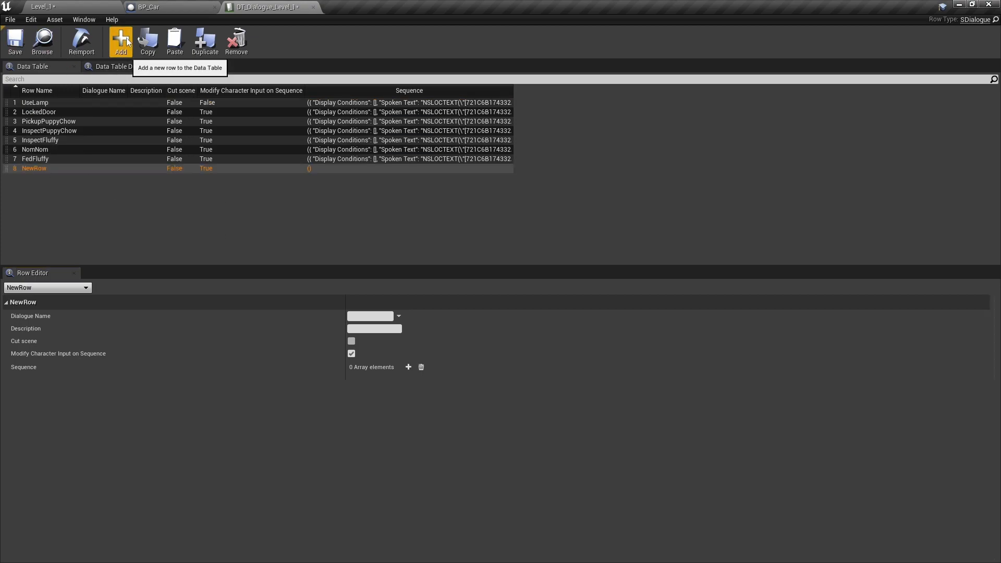
double_click(32, 168)
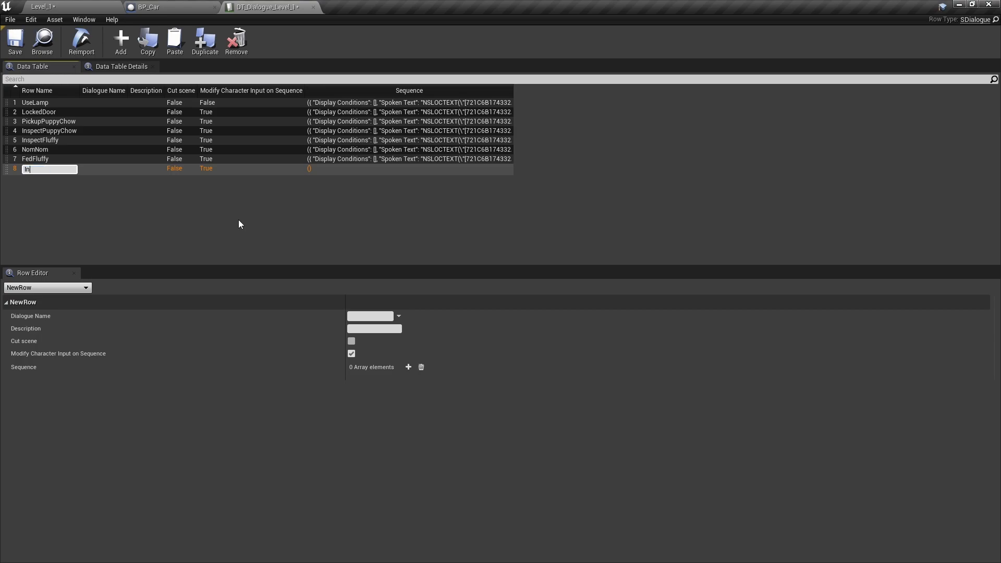
type("InteractCar1")
key("Return")
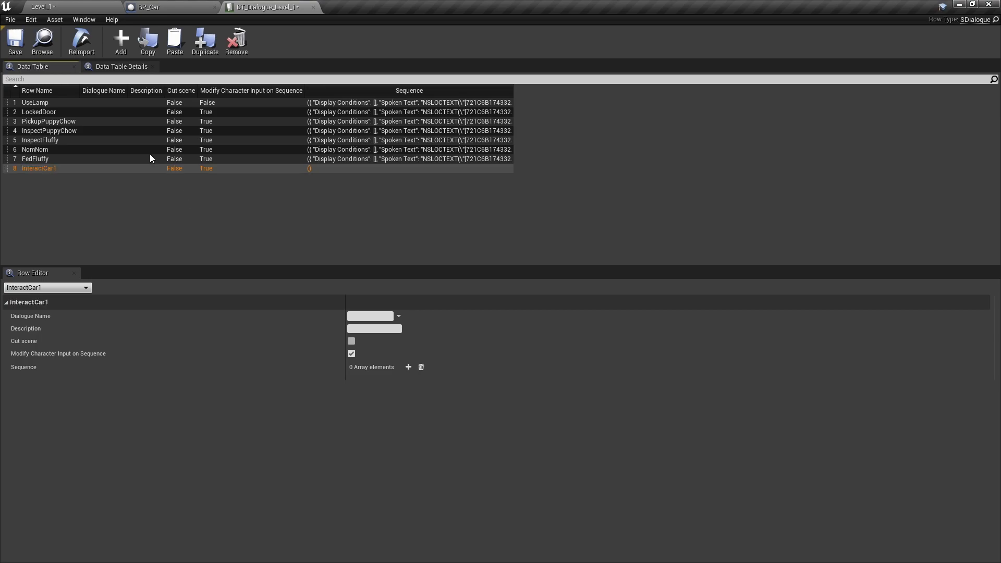
left_click(120, 42)
double_click(38, 179)
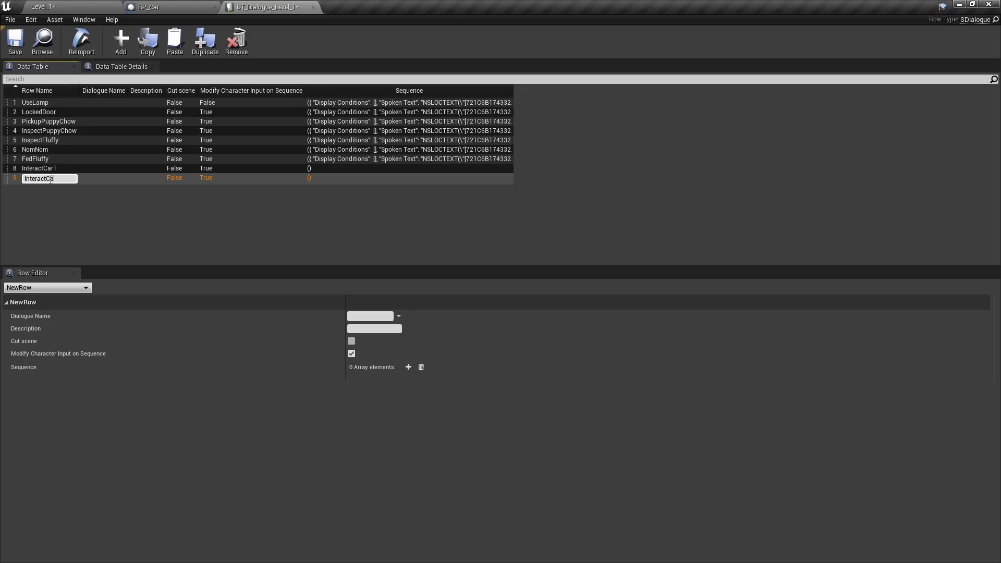
type("InteractCar2")
key("Return")
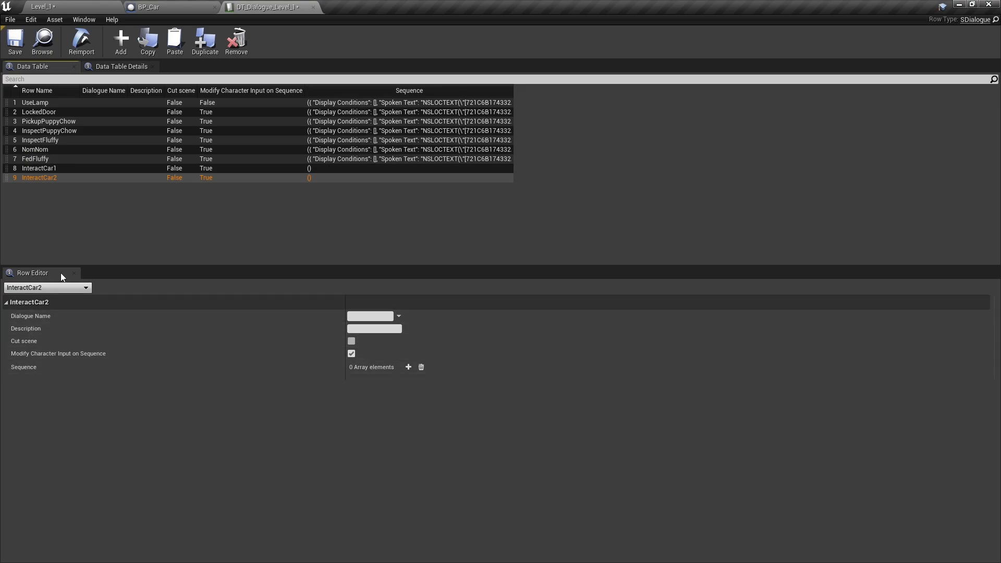
- Add a sequence entry to the InteractCar1 row with the spoken text "I need gas!" and End Dialogue Sequence enabled
left_click(41, 168)
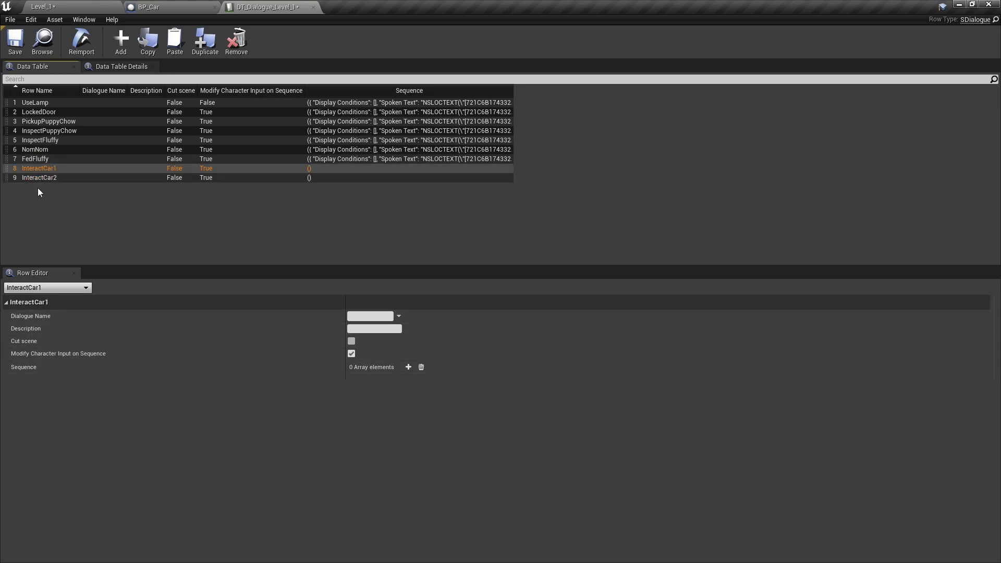
left_click(409, 367)
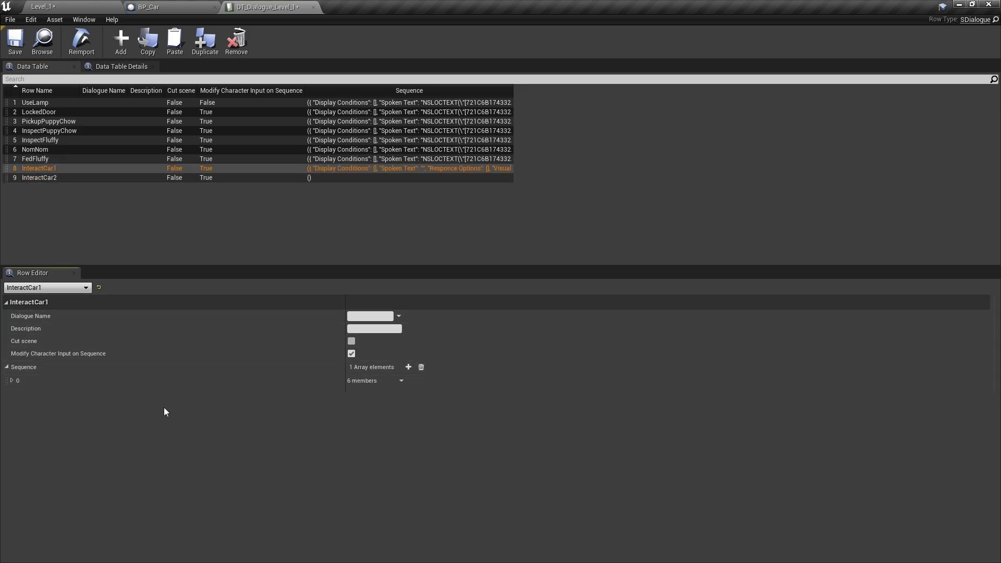
left_click(12, 381)
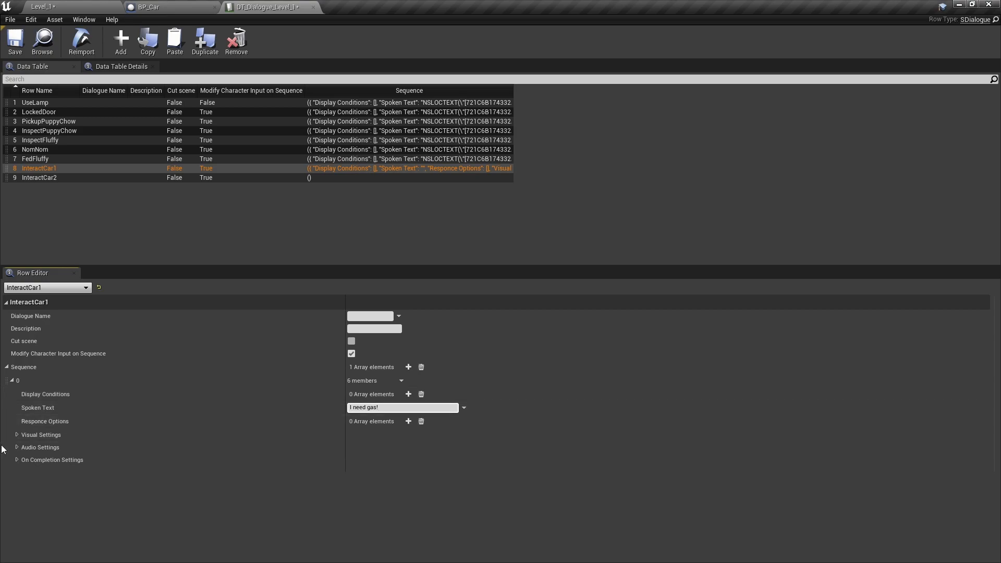
left_click(18, 460)
left_click(351, 487)
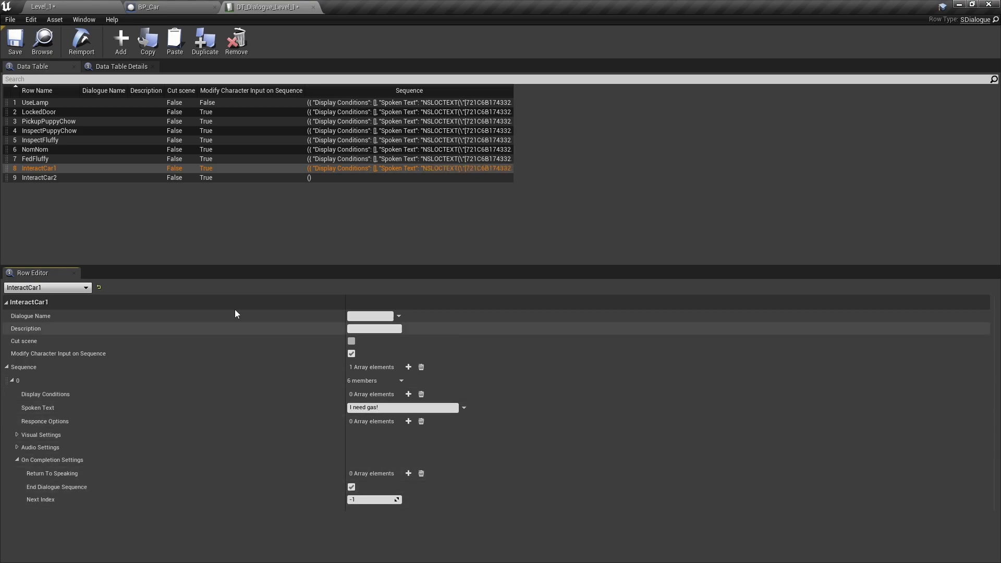
- Add a sequence entry to the InteractCar2 row with spoken text "*vroooooooom!*" and End Dialogue Sequence enabled, and save the data table
left_click(40, 178)
left_click(408, 367)
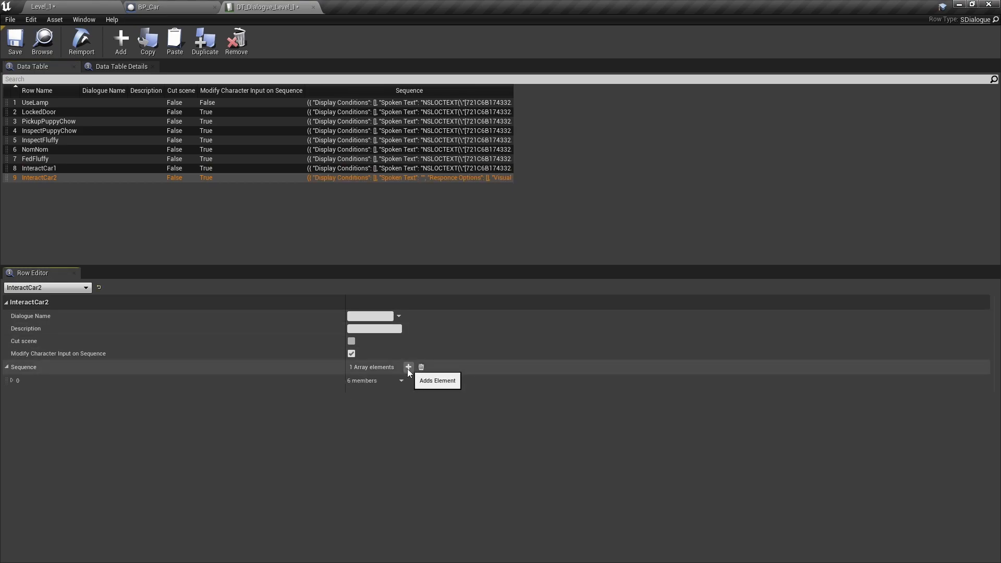
left_click(12, 380)
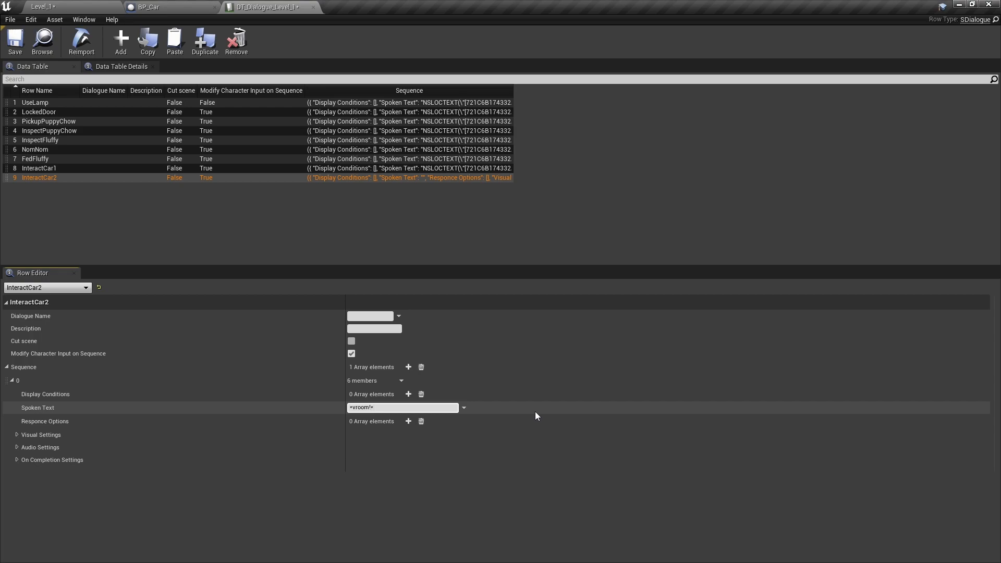
type("oooooo")
left_click(17, 459)
left_click(352, 487)
left_click(15, 41)
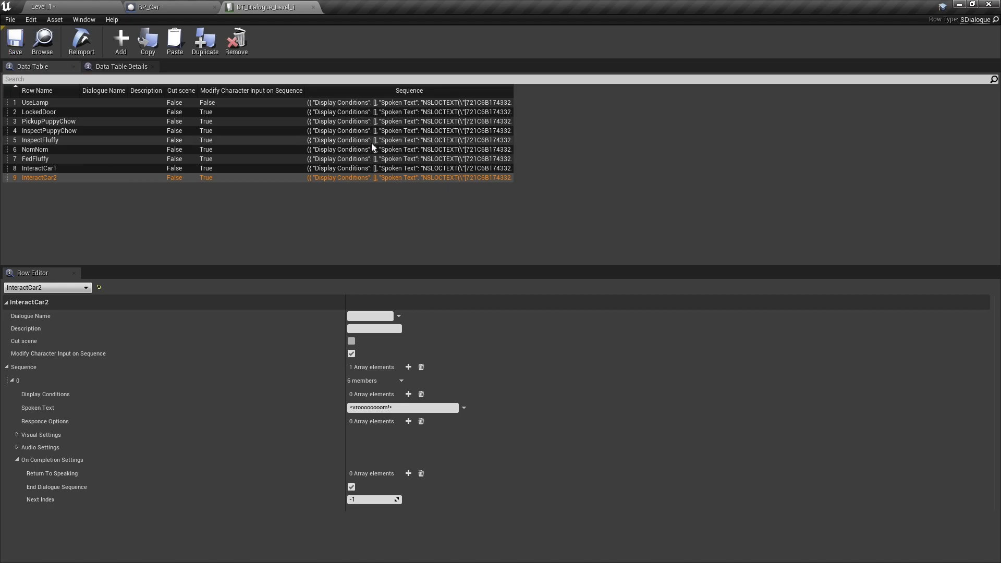
- Check the Use Object graph of BP_Car and save the Level_1 map
left_click(172, 7)
right_click_drag(647, 368, 884, 358)
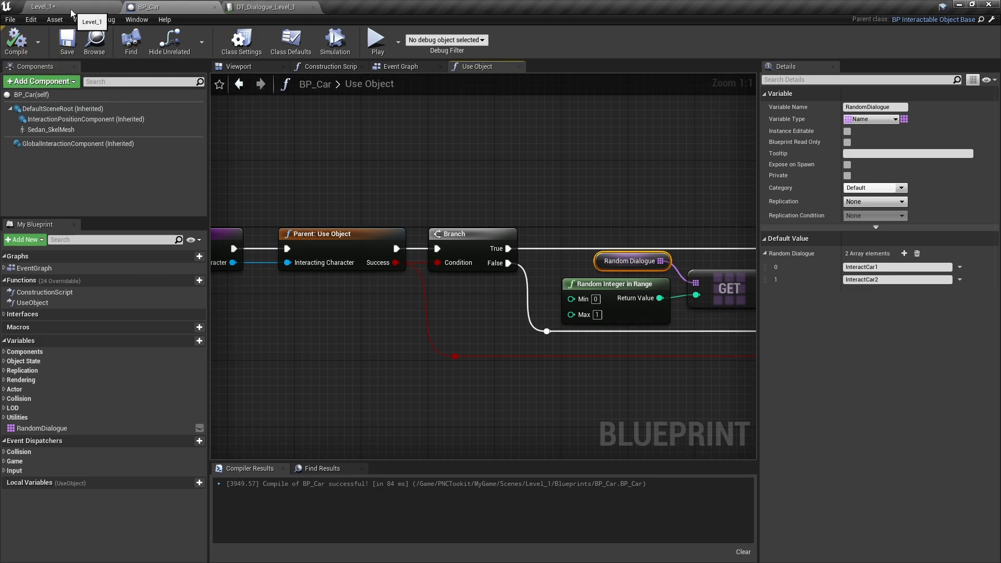
right_click_drag(686, 367, 668, 375)
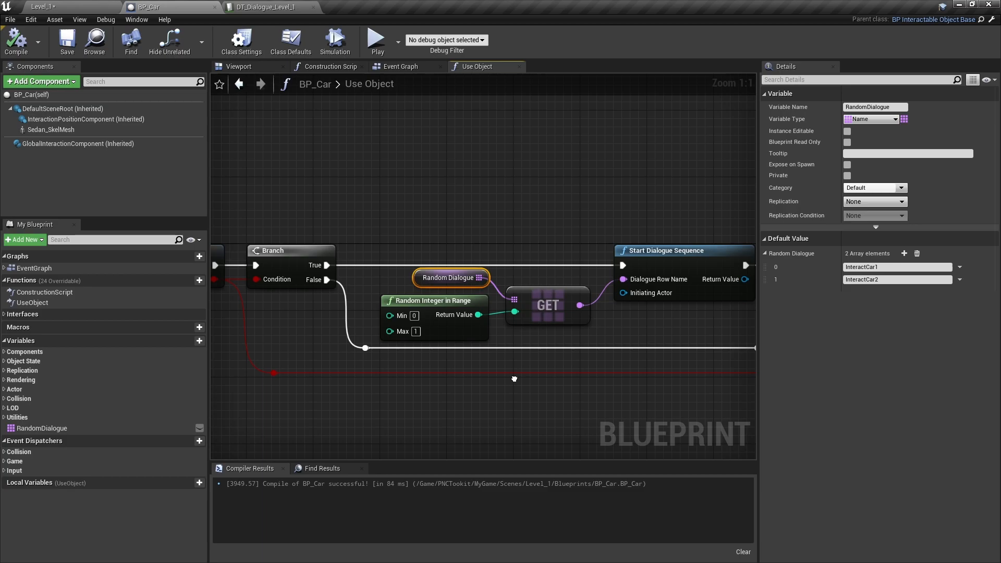
left_click(77, 8)
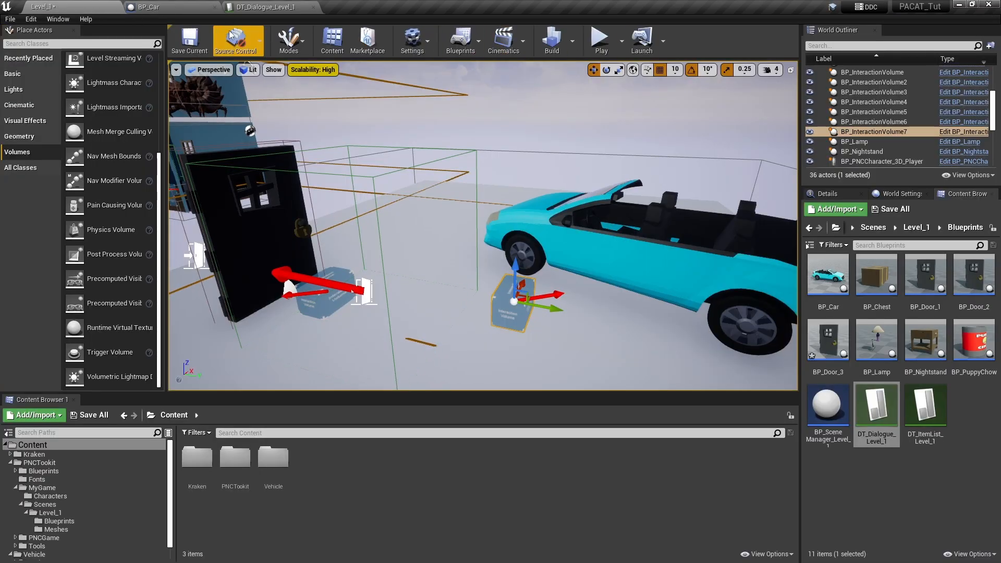
left_click(189, 39)
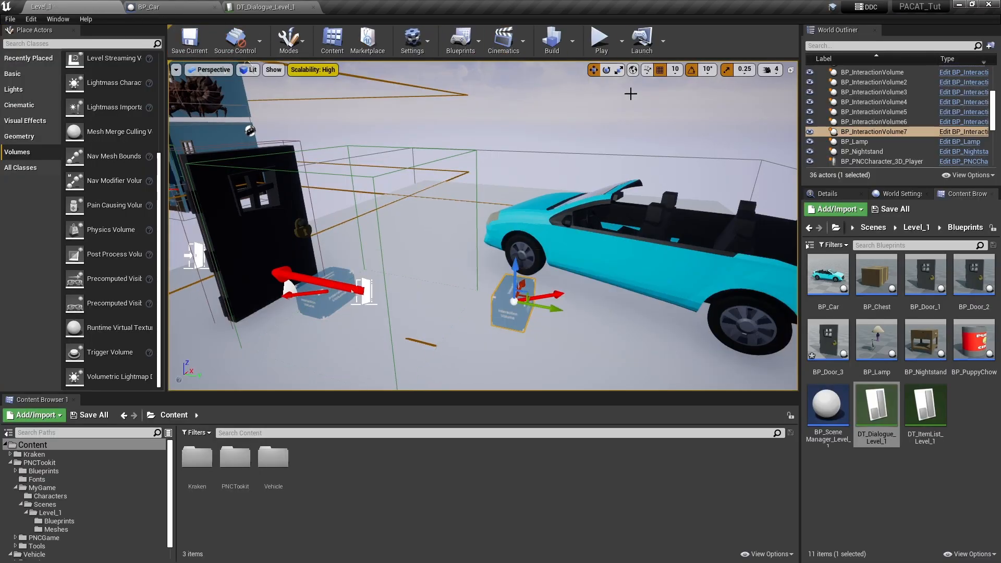
- Play-test the level by trying to interact with the car outside, and stop the simulation
left_click(600, 42)
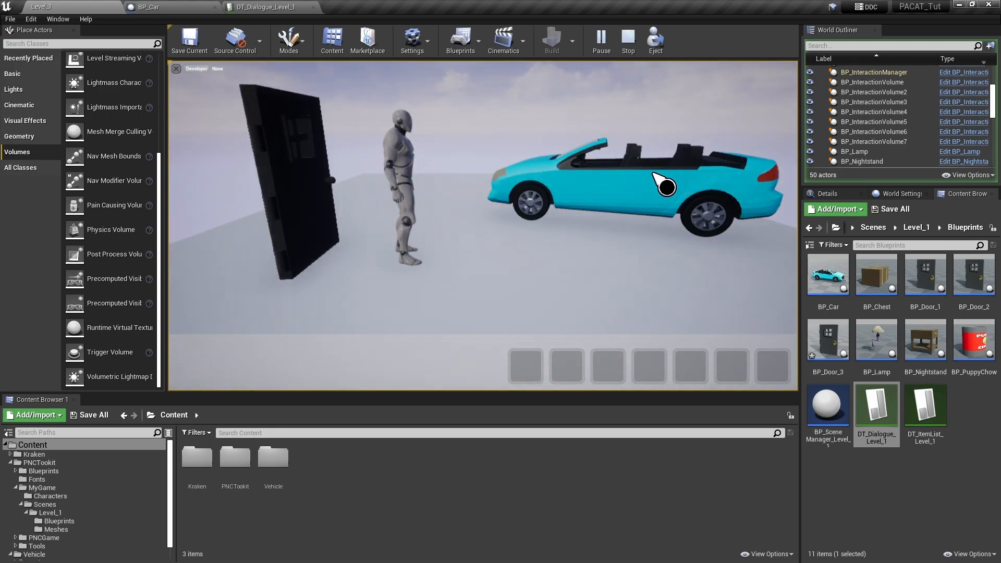
left_click(639, 184)
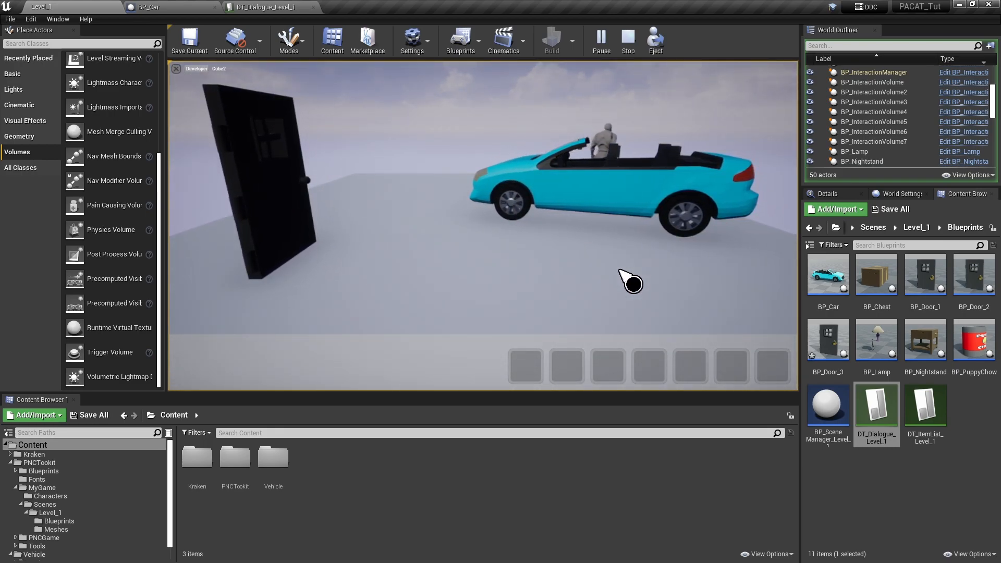
left_click(629, 48)
left_click_drag(538, 271, 492, 313, "alt")
left_click_drag(522, 256, 520, 256)
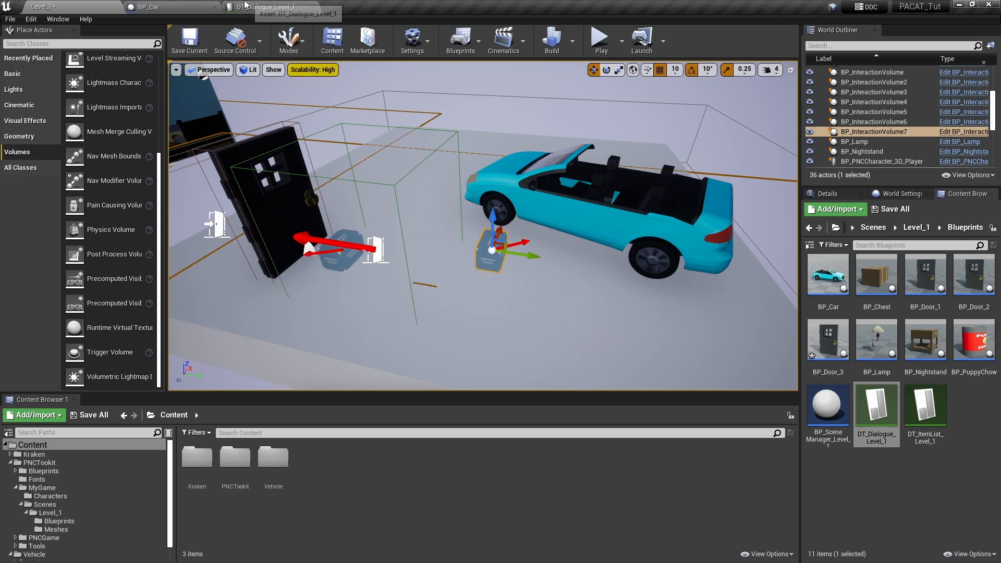
- Set the collision preset of BP_Car's Sedan_SkelMesh component to BlockAllDynamic and compile the blueprint
left_click(156, 7)
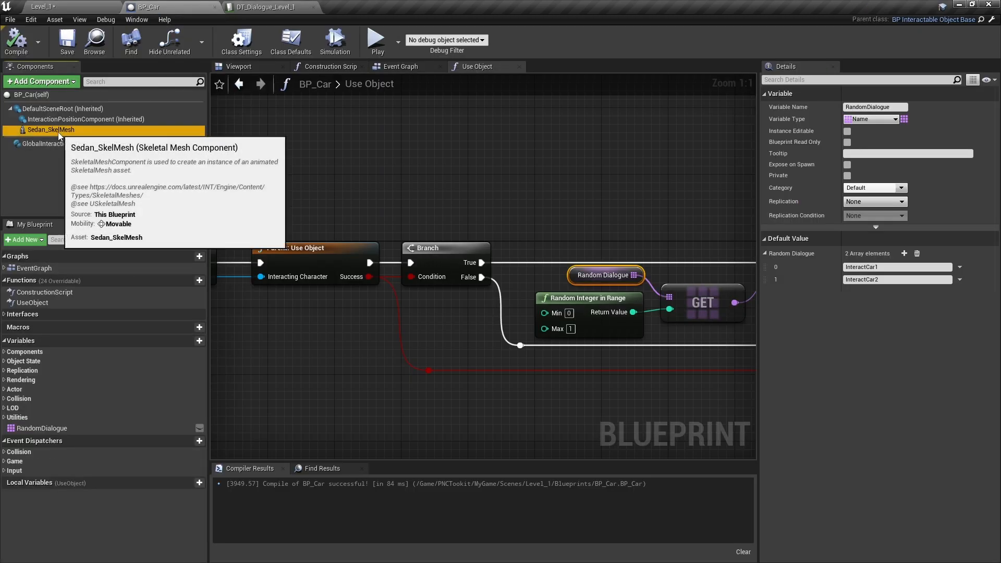
left_click(42, 130)
scroll(971, 340, "down", 10)
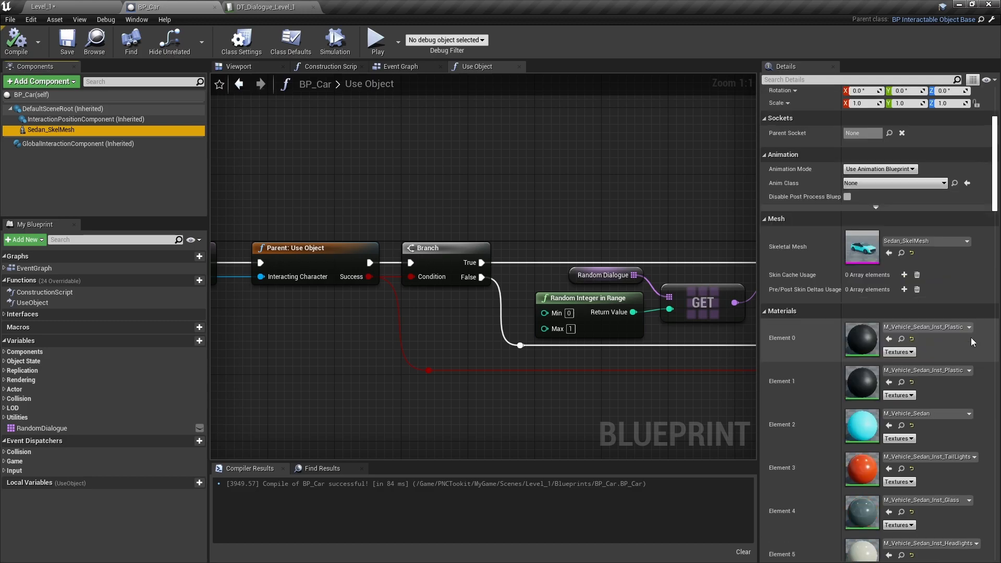
scroll(970, 338, "down", 5)
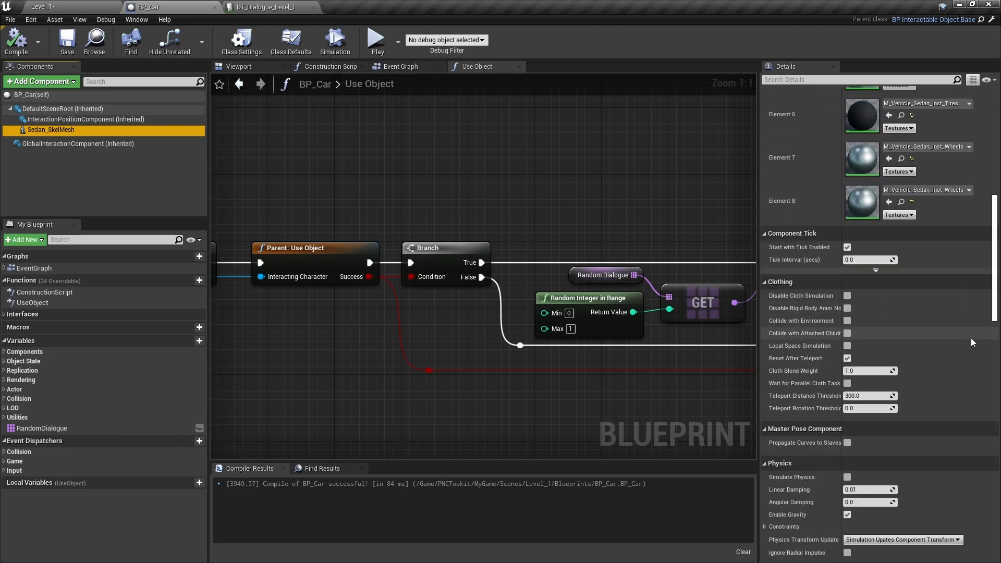
scroll(971, 338, "down", 2)
scroll(971, 337, "down", 10)
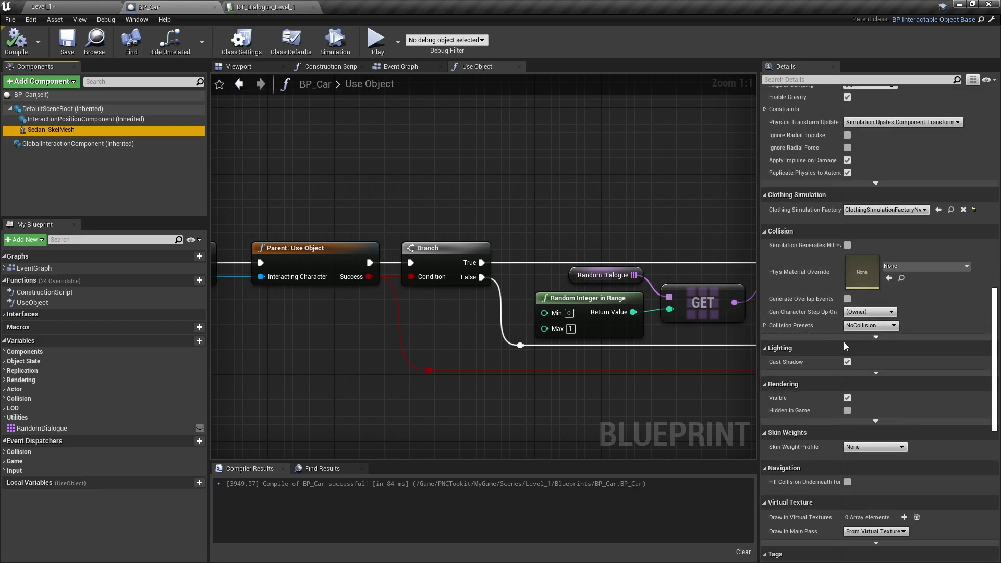
left_click(885, 325)
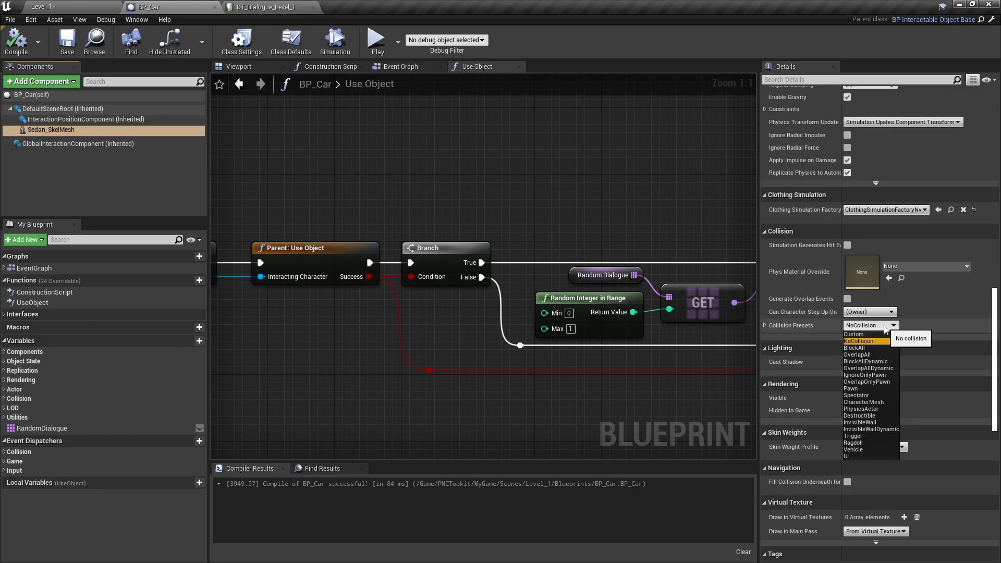
left_click(876, 368)
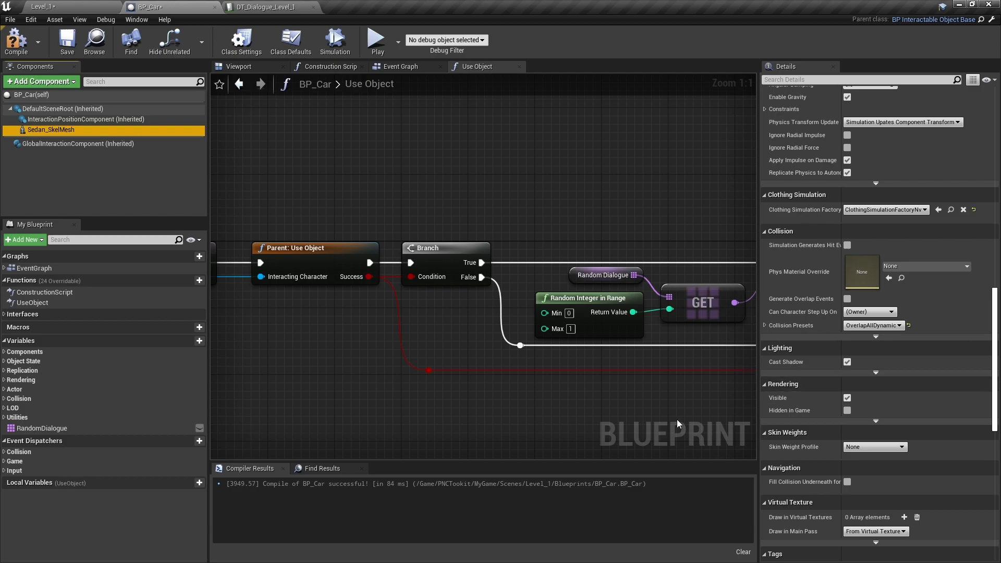
left_click(871, 325)
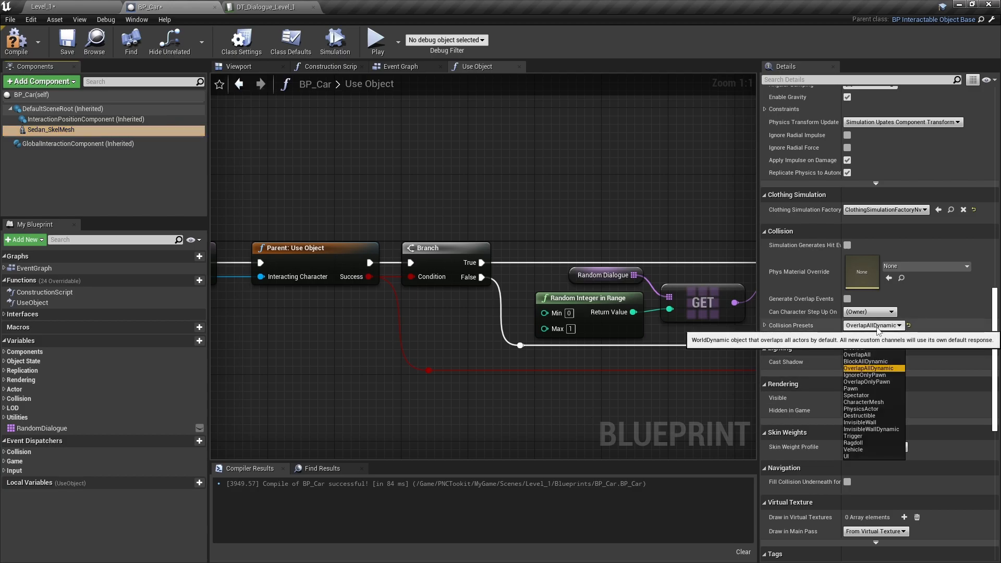
left_click(865, 362)
left_click(16, 42)
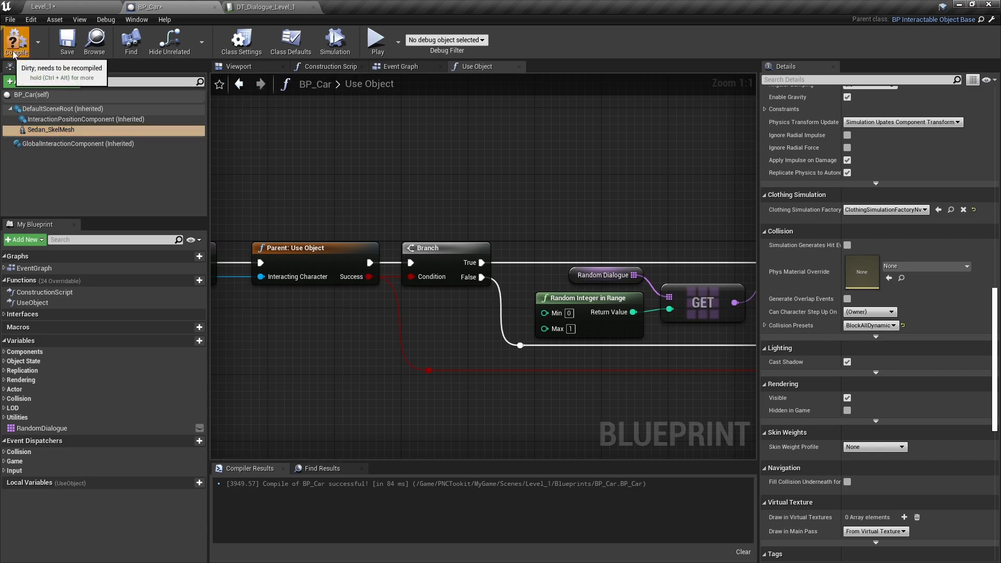
- Play-test Level_1 by going outside, using the car repeatedly to check its random dialogue, and returning through the door before stopping
left_click(68, 7)
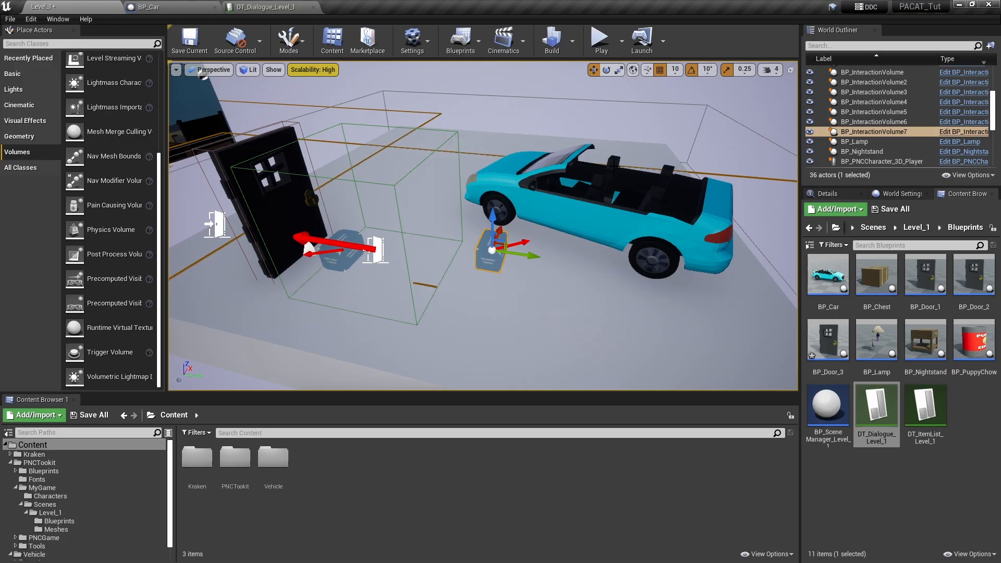
left_click(601, 41)
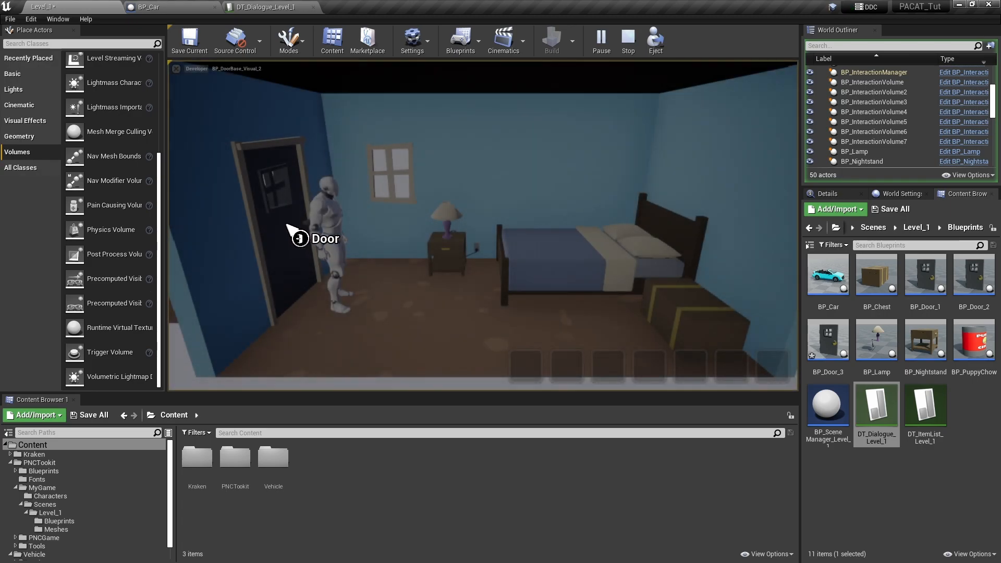
left_click(286, 225)
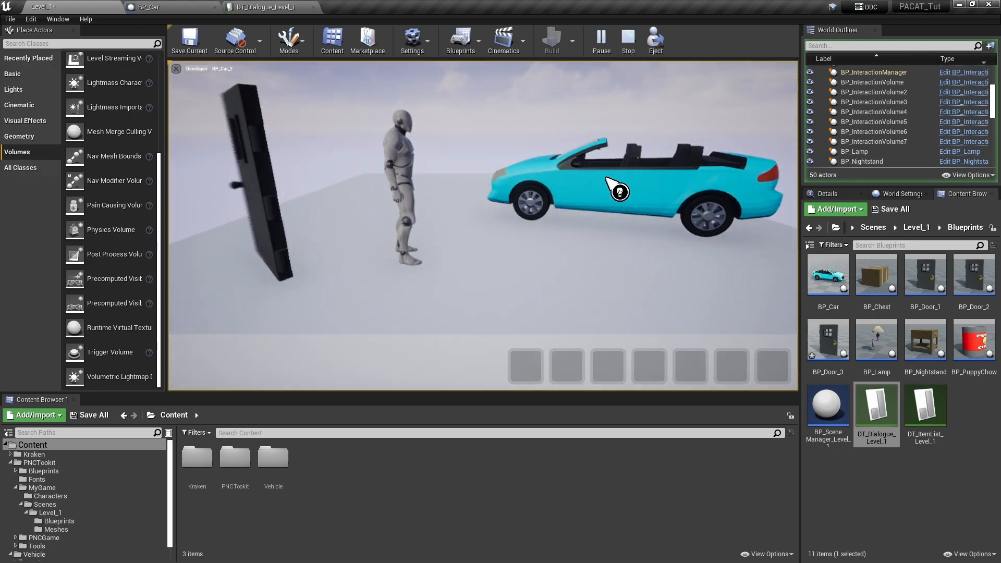
left_click(619, 192)
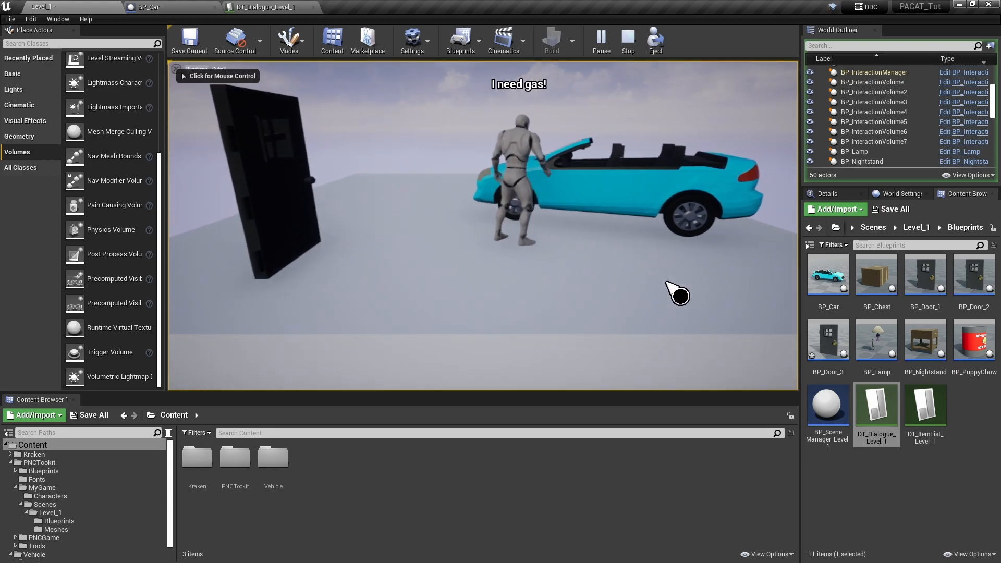
left_click(620, 211)
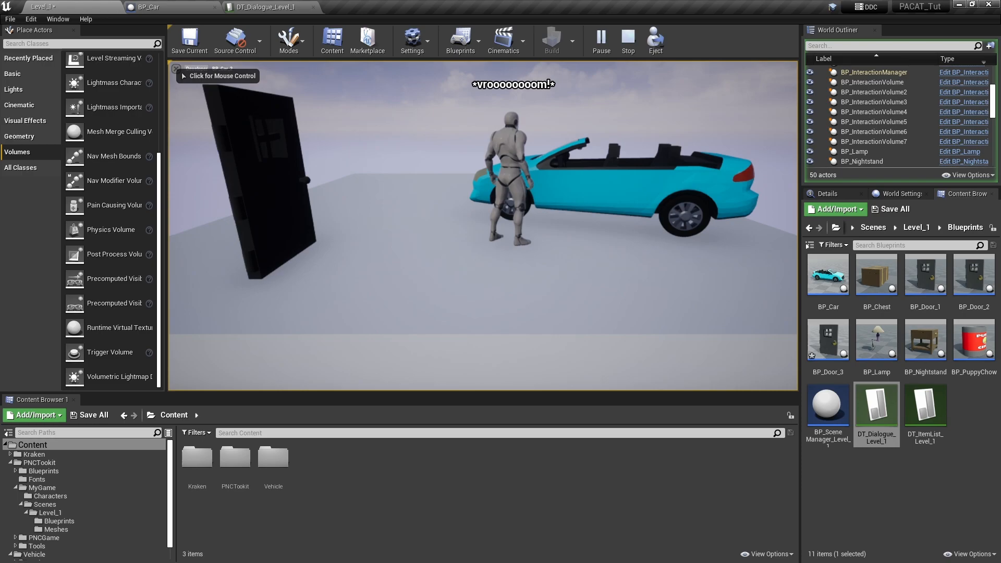
left_click(600, 182)
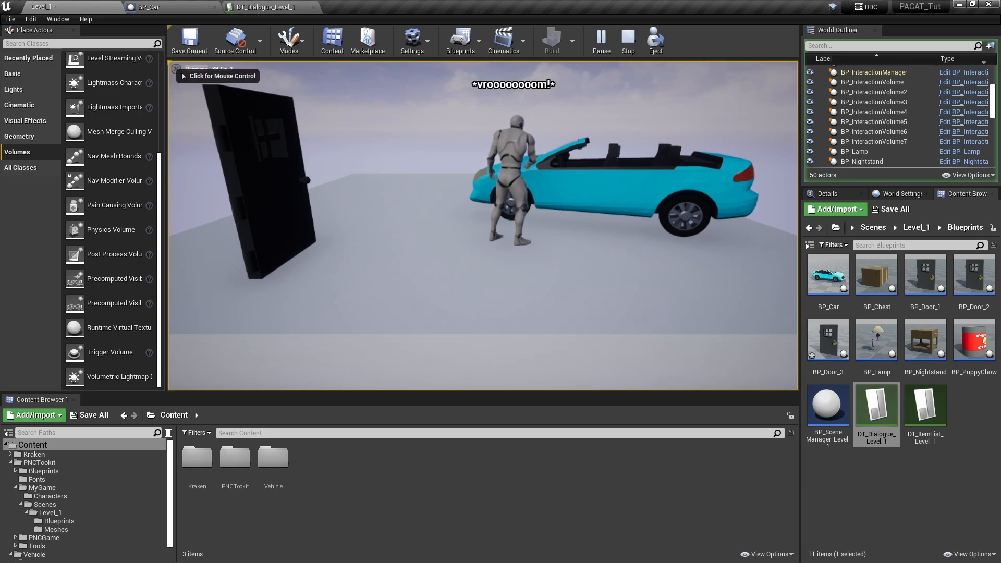
left_click(296, 218)
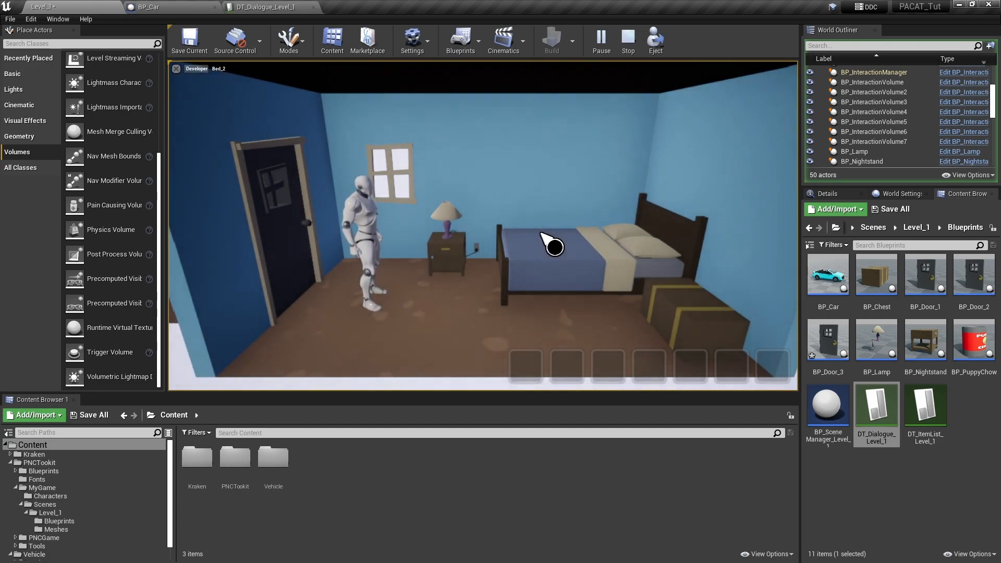
left_click(628, 39)
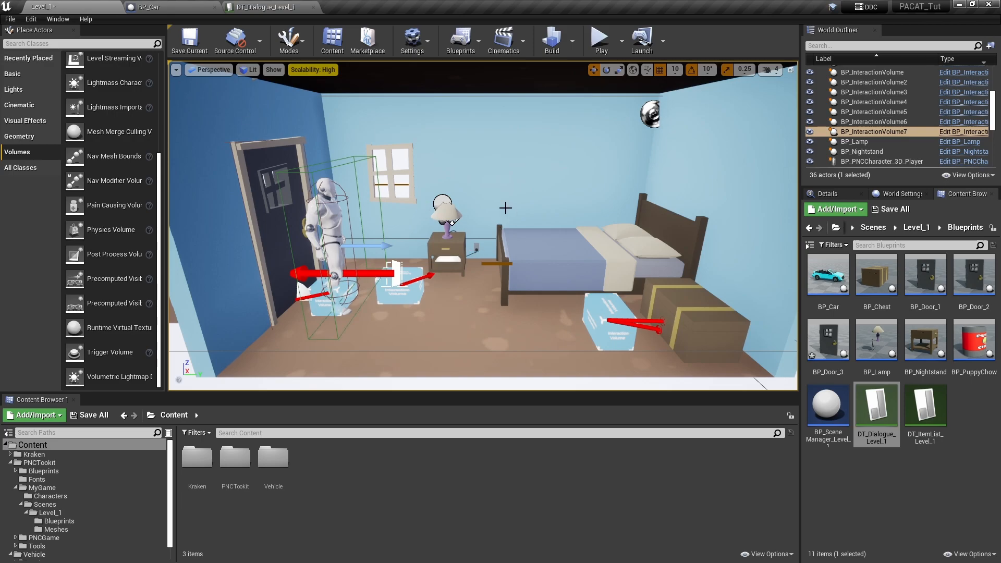
- Examine the level's layout, covering the bedrooms, the outdoor platform with the car and door, and the surrounding cameras and volumes
right_click_drag(495, 204, 466, 211)
key("e")
key("s")
key("w")
right_click_drag(553, 280, 643, 289)
key("a")
key("w")
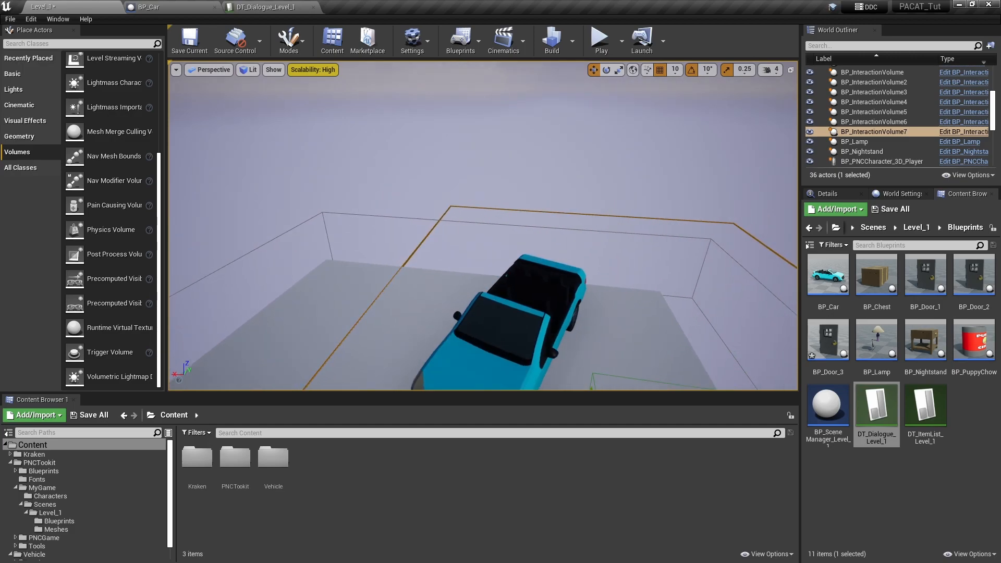
key("s")
right_click_drag(437, 288, 415, 290)
key("d")
key("a")
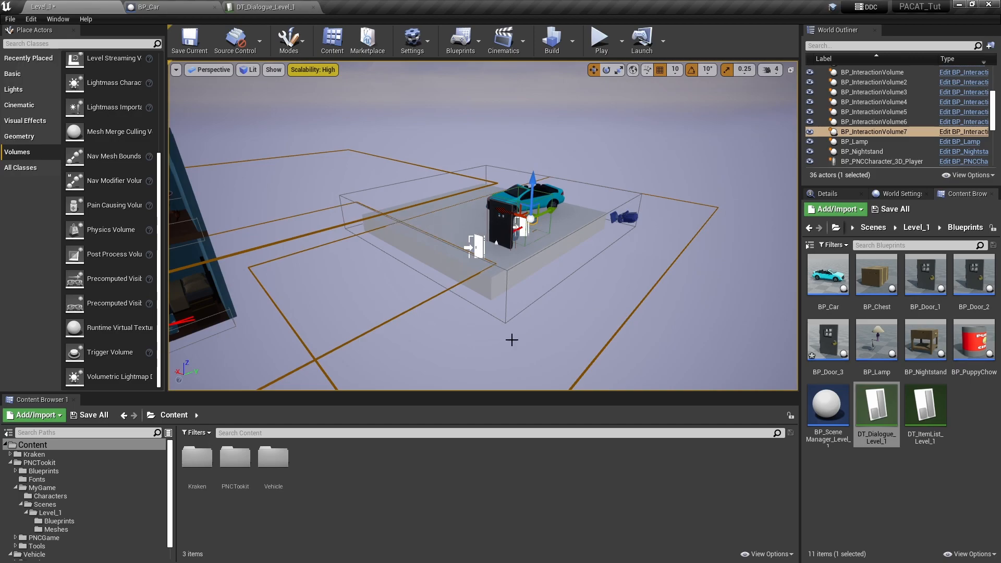
mouse_move(651, 337)
right_mouse_down()
mouse_move(565, 333)
mouse_move(631, 346)
mouse_move(621, 338)
mouse_move(626, 359)
mouse_move(637, 336)
right_mouse_up()
key("a")
key("w")
key("s")
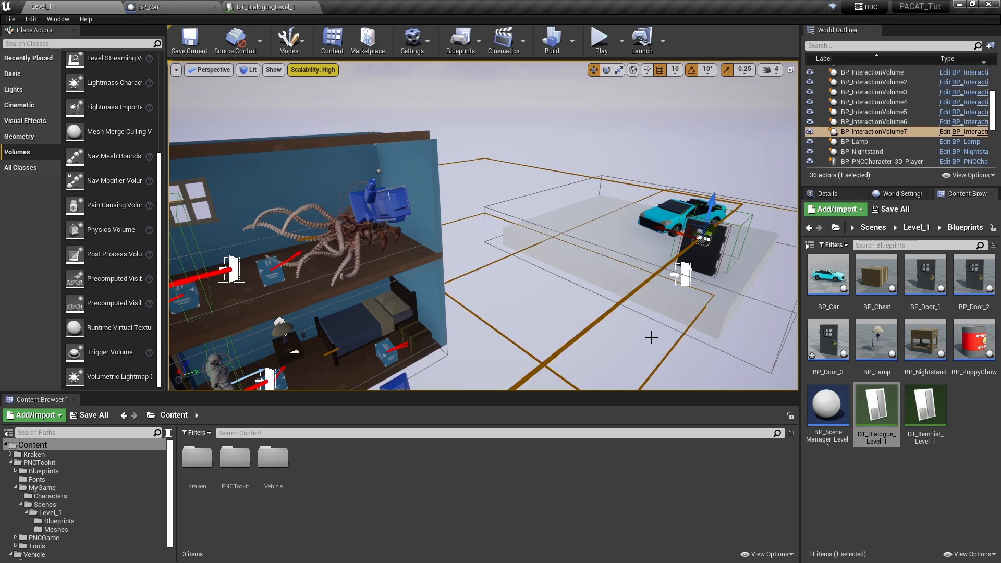
right_click_drag(547, 262, 588, 235)
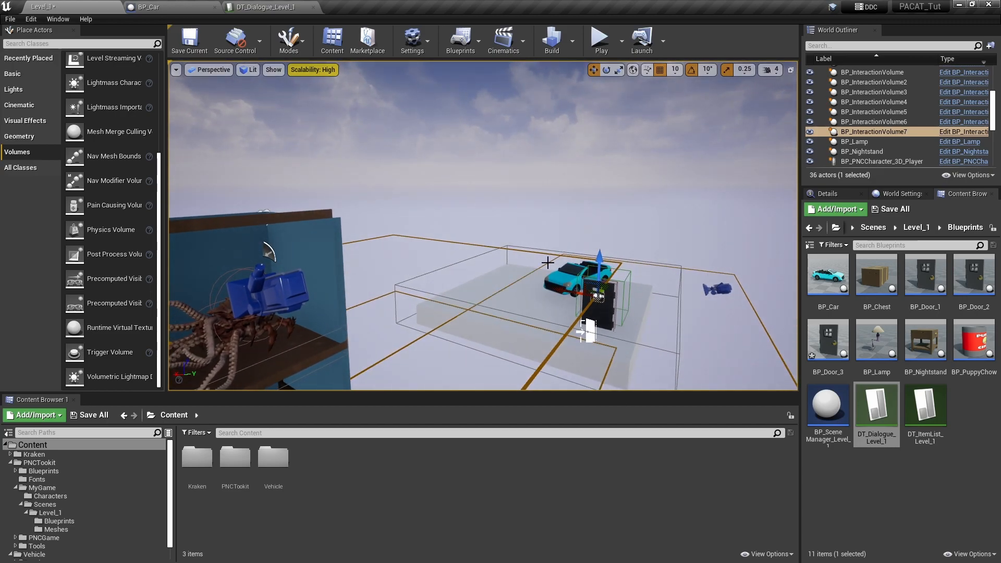
right_click_drag(533, 260, 487, 315)
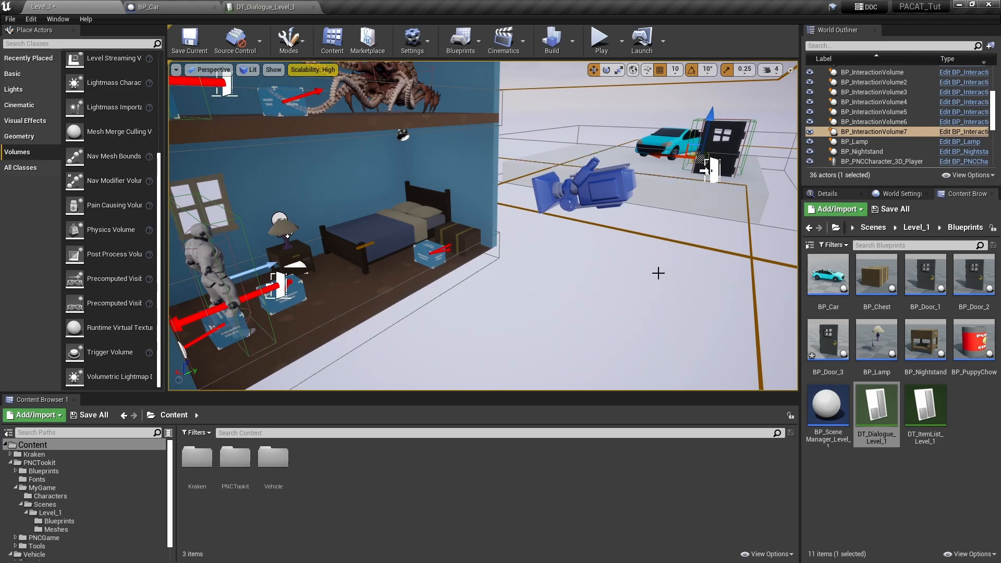
mouse_move(487, 315)
right_mouse_down()
mouse_move(469, 350)
mouse_move(487, 328)
mouse_move(495, 289)
mouse_move(495, 304)
right_mouse_up()
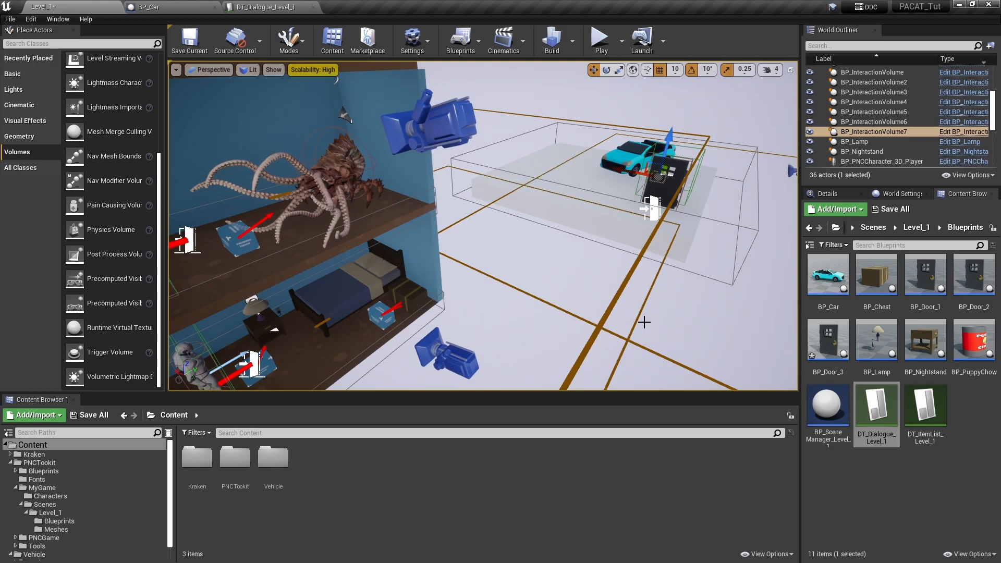
right_click_drag(505, 336, 482, 325)
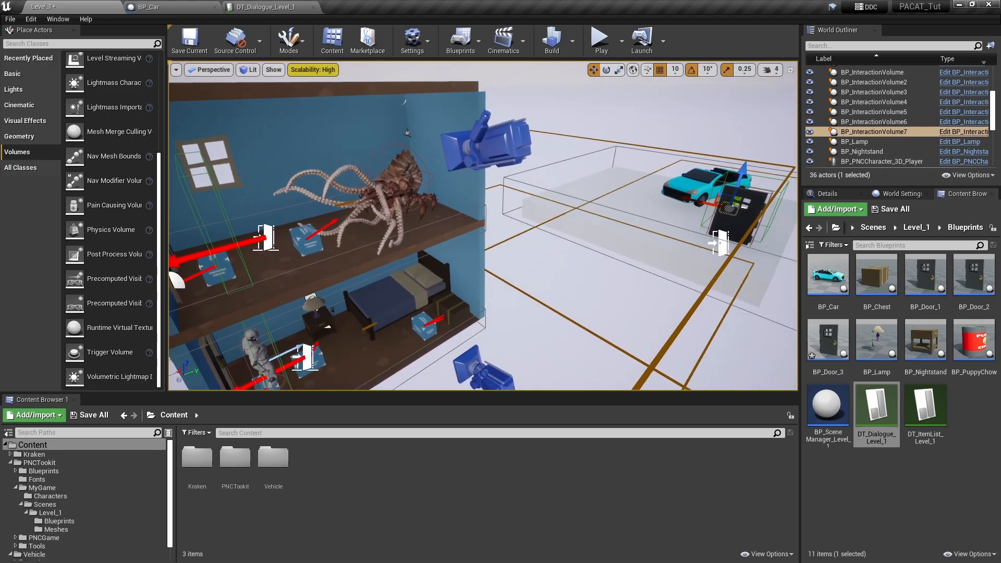